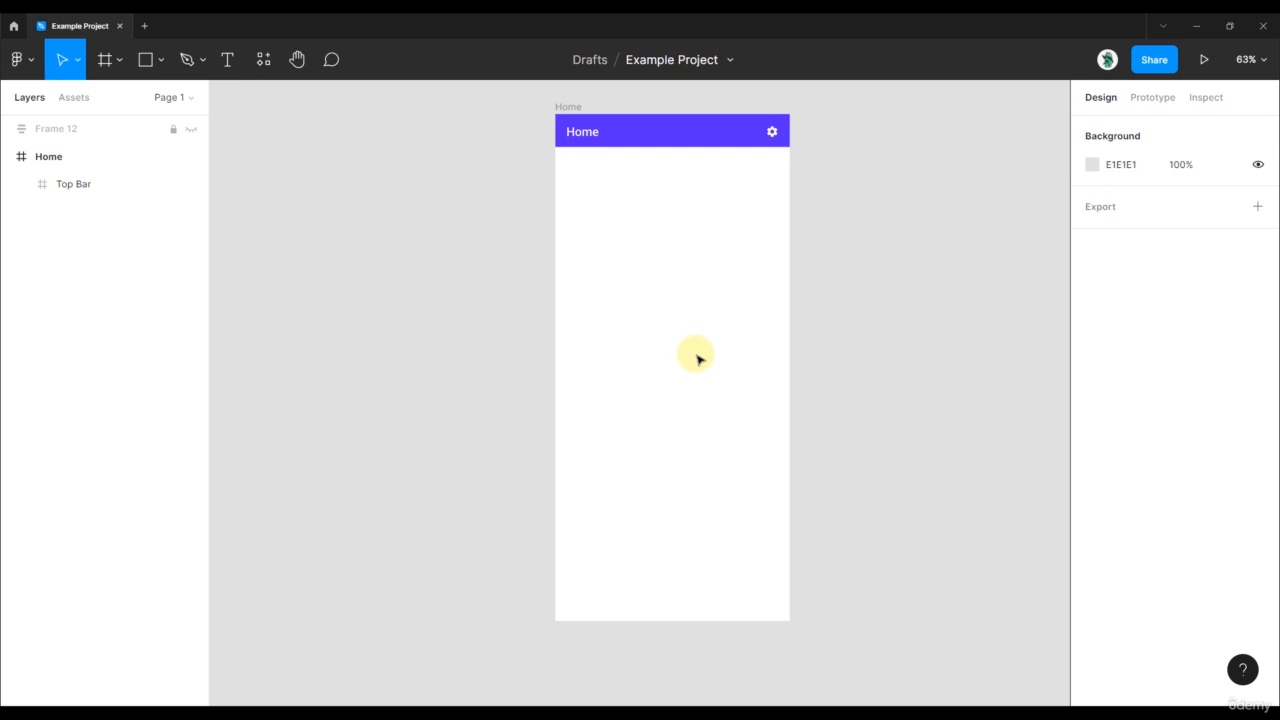
- Show the rulers and add vertical guides inside the Home frame's left edge and at 408 on the right
scroll(785, 282, left, 1)
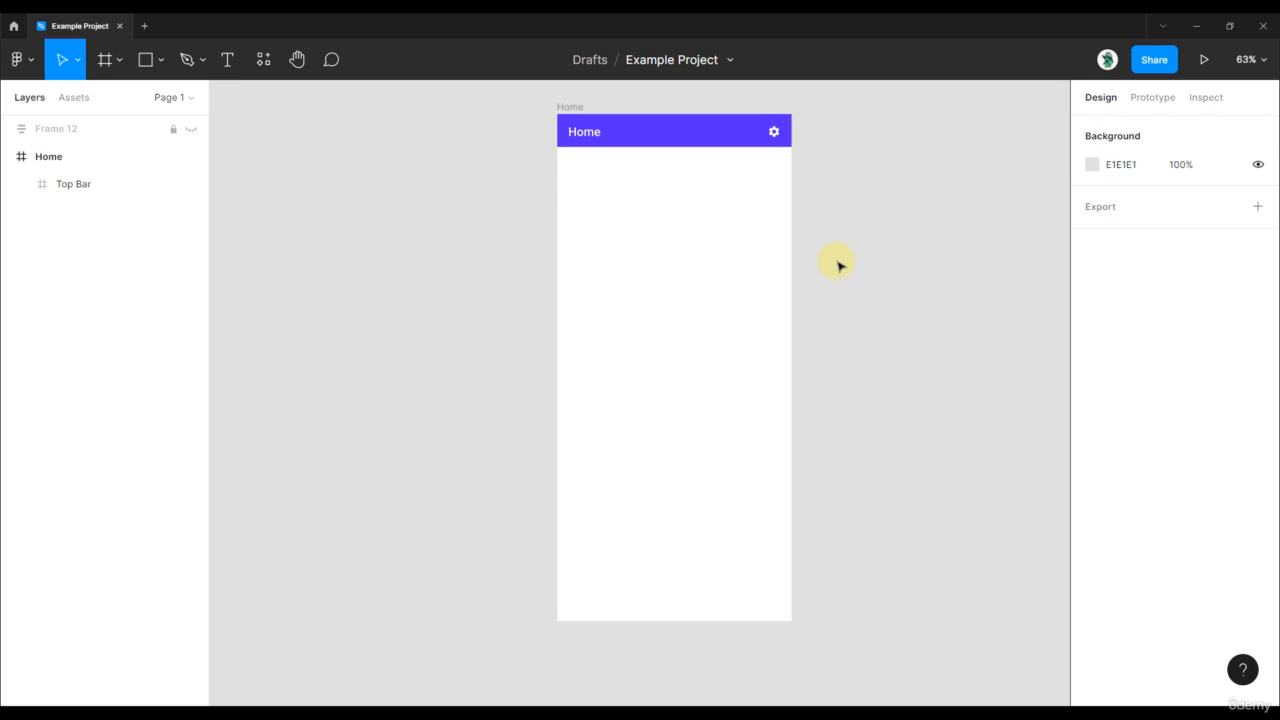
scroll(806, 234, up, 2)
drag(823, 197, 809, 228)
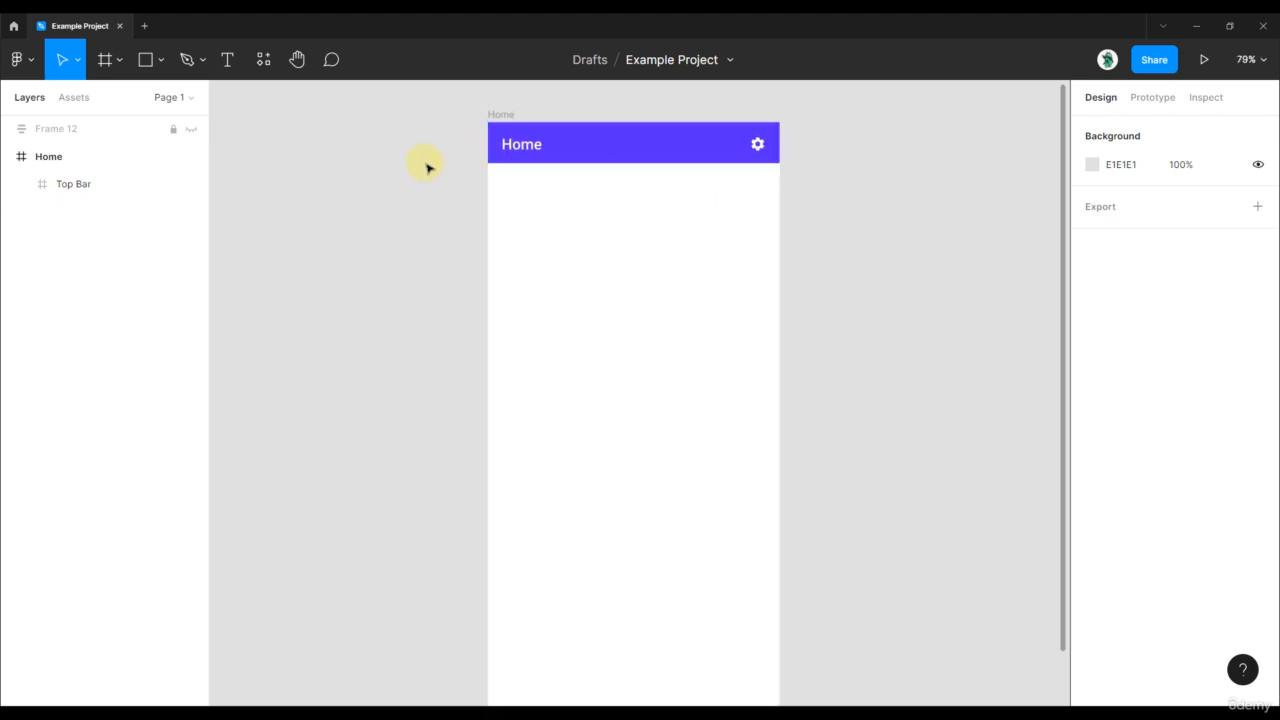
key(shift+r)
drag(223, 280, 502, 277)
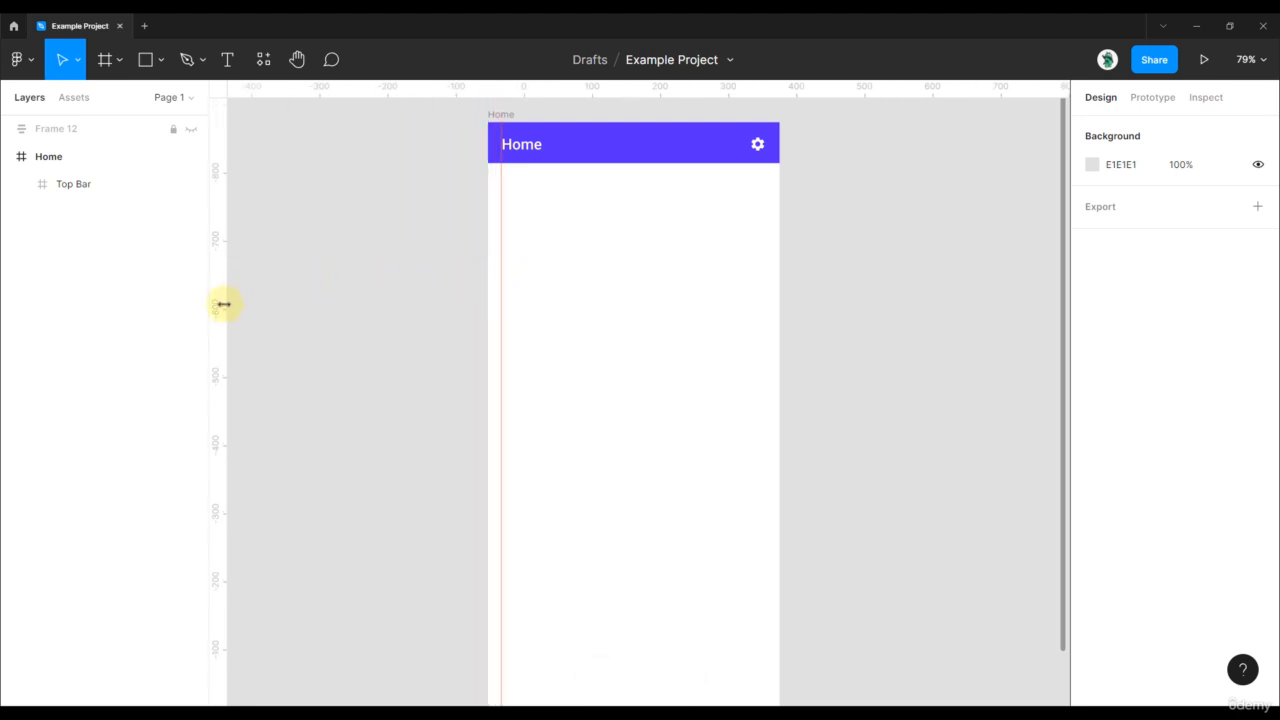
drag(224, 304, 768, 284)
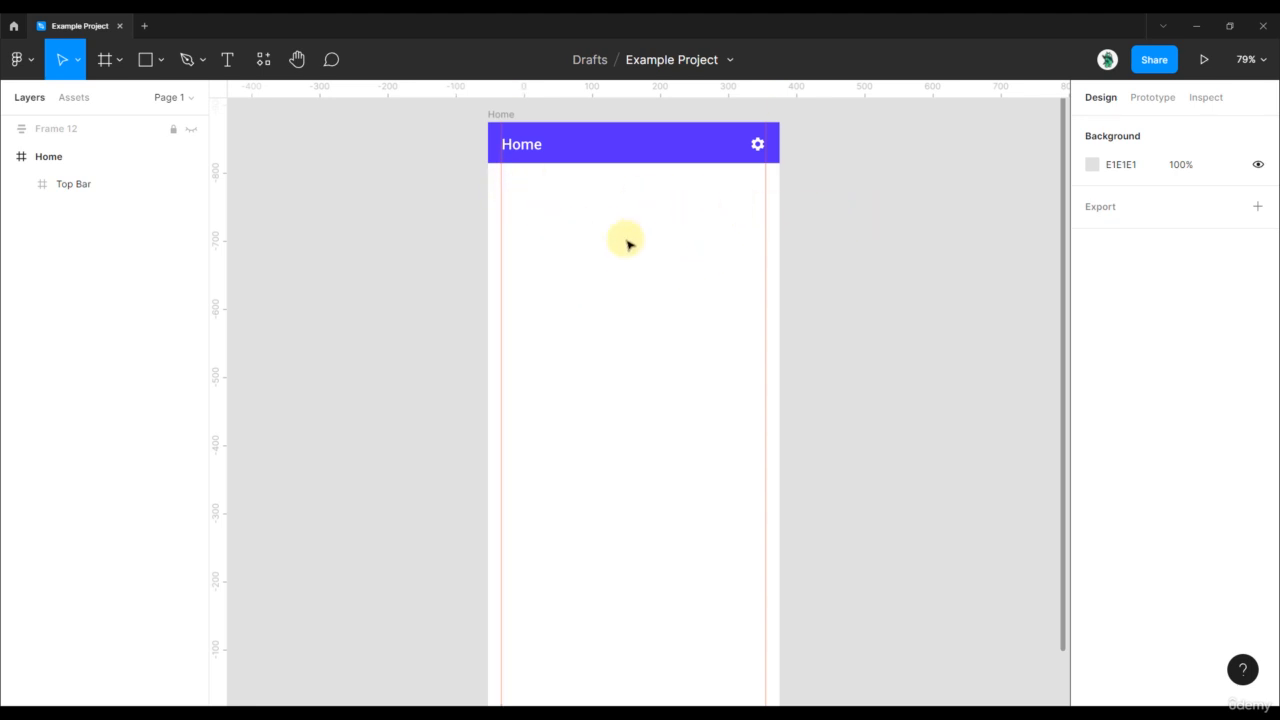
- Draw a grey 388 × 462 rectangle between the two guides, below the top bar
key(r)
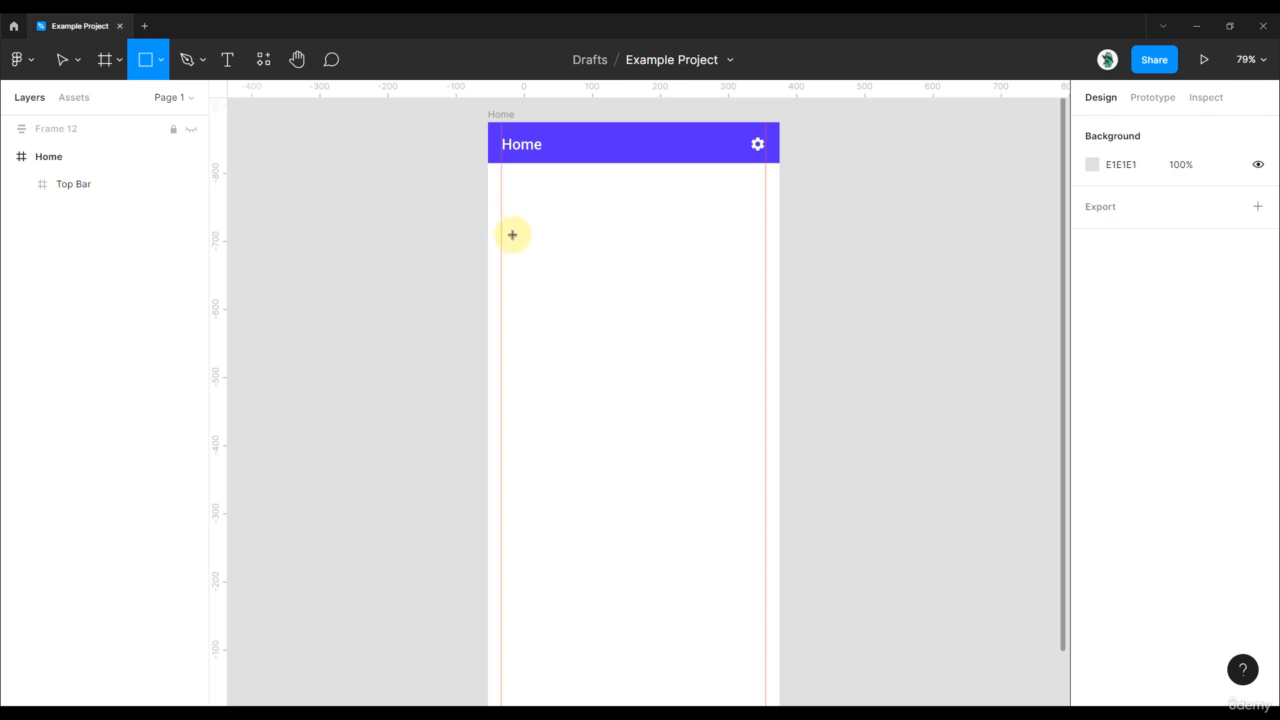
scroll(511, 222, up, 2)
mouse_move(501, 193)
mouse_down()
mouse_move(517, 220)
mouse_move(723, 346)
mouse_move(829, 389)
mouse_up()
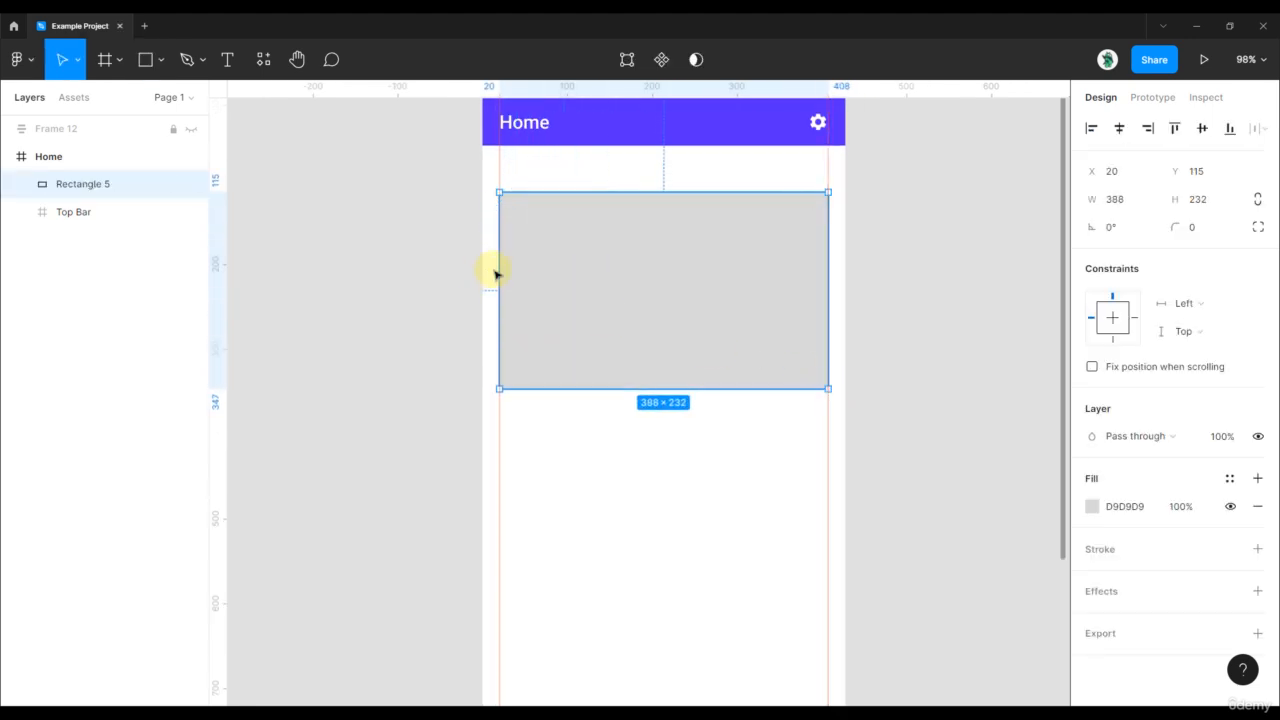
drag(495, 266, 499, 266)
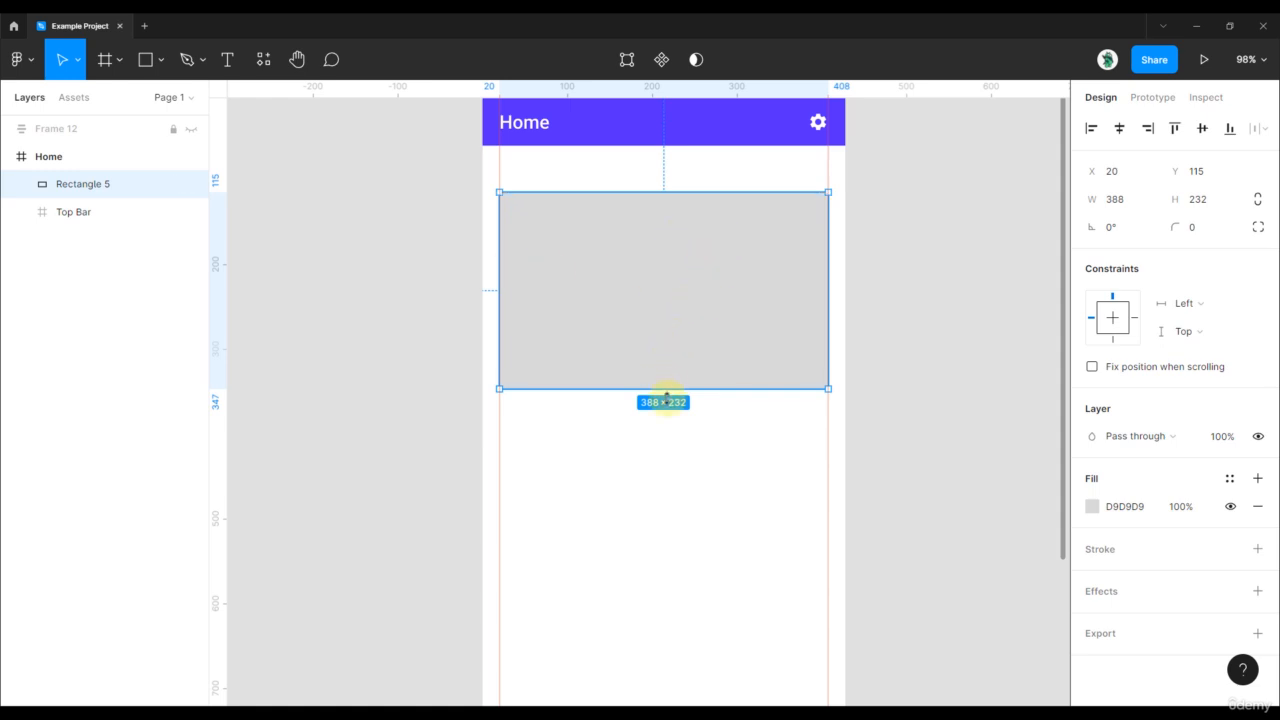
drag(666, 389, 660, 583)
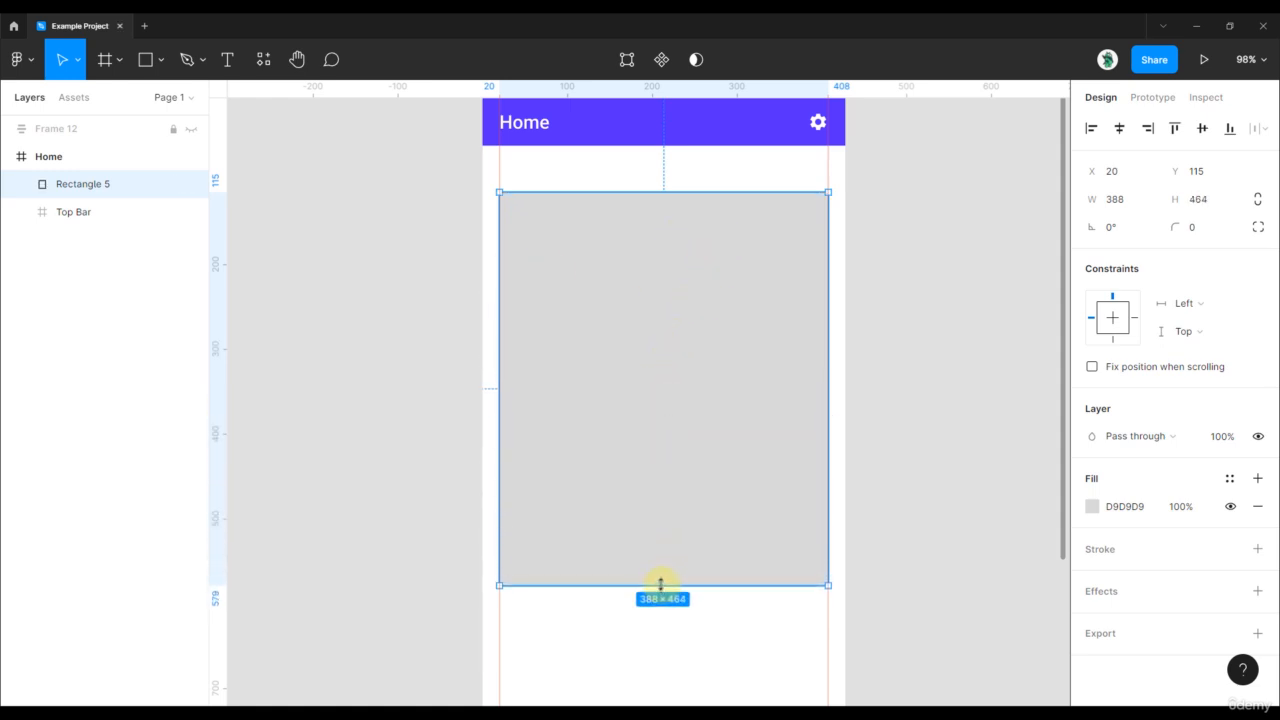
click(921, 289)
click(680, 233)
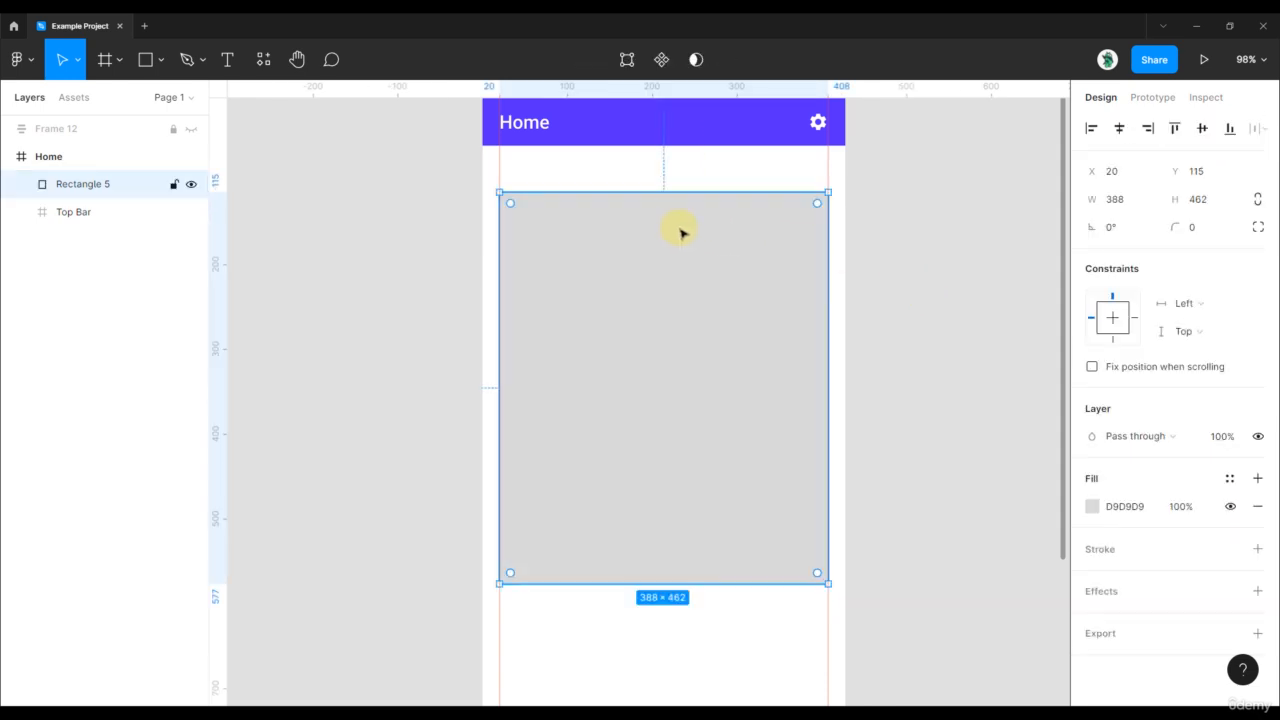
- Draw a second rectangle at the top of the grey card and switch its fill to Image
key(r)
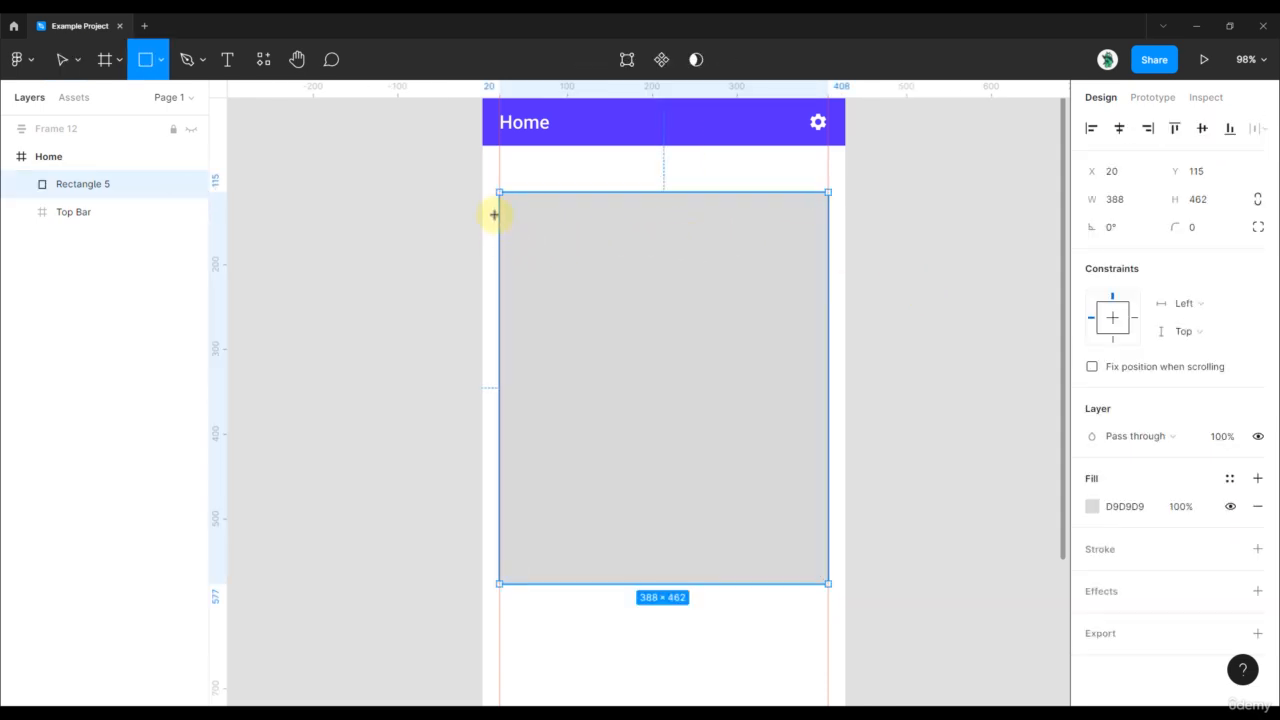
drag(500, 205, 828, 368)
ctrl+scroll(580, 223, up, 5)
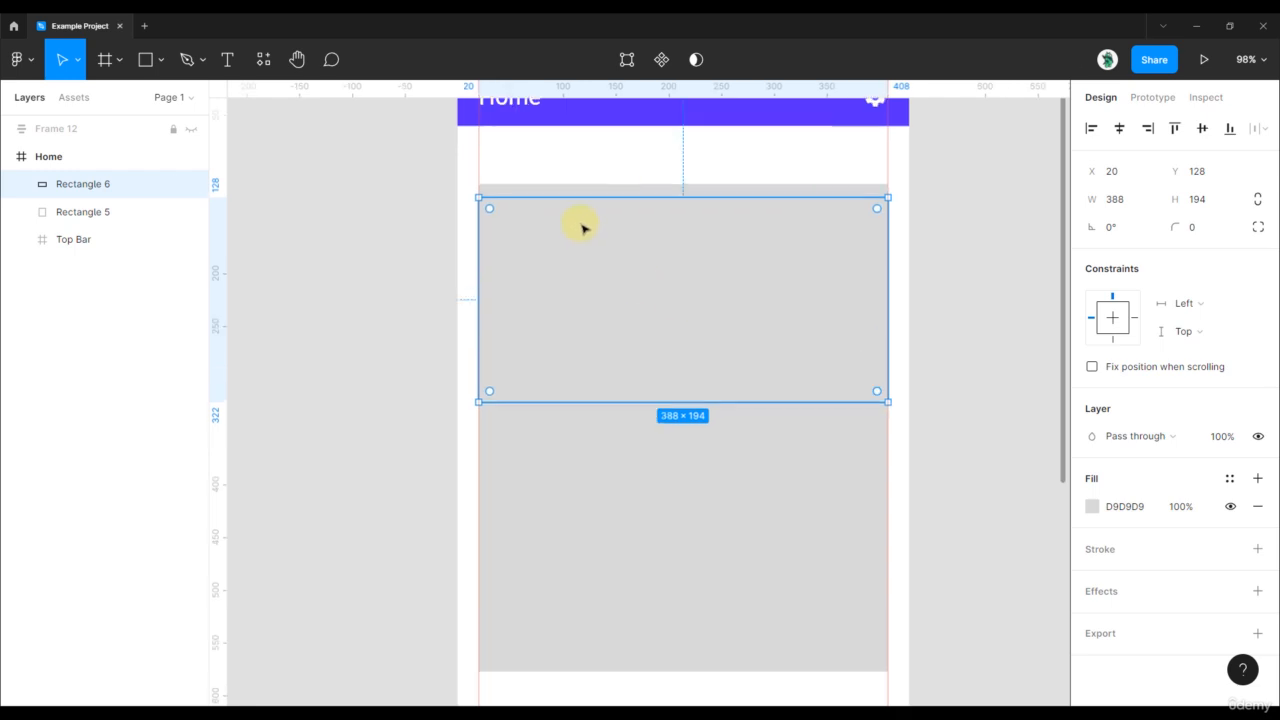
drag(614, 305, 614, 288)
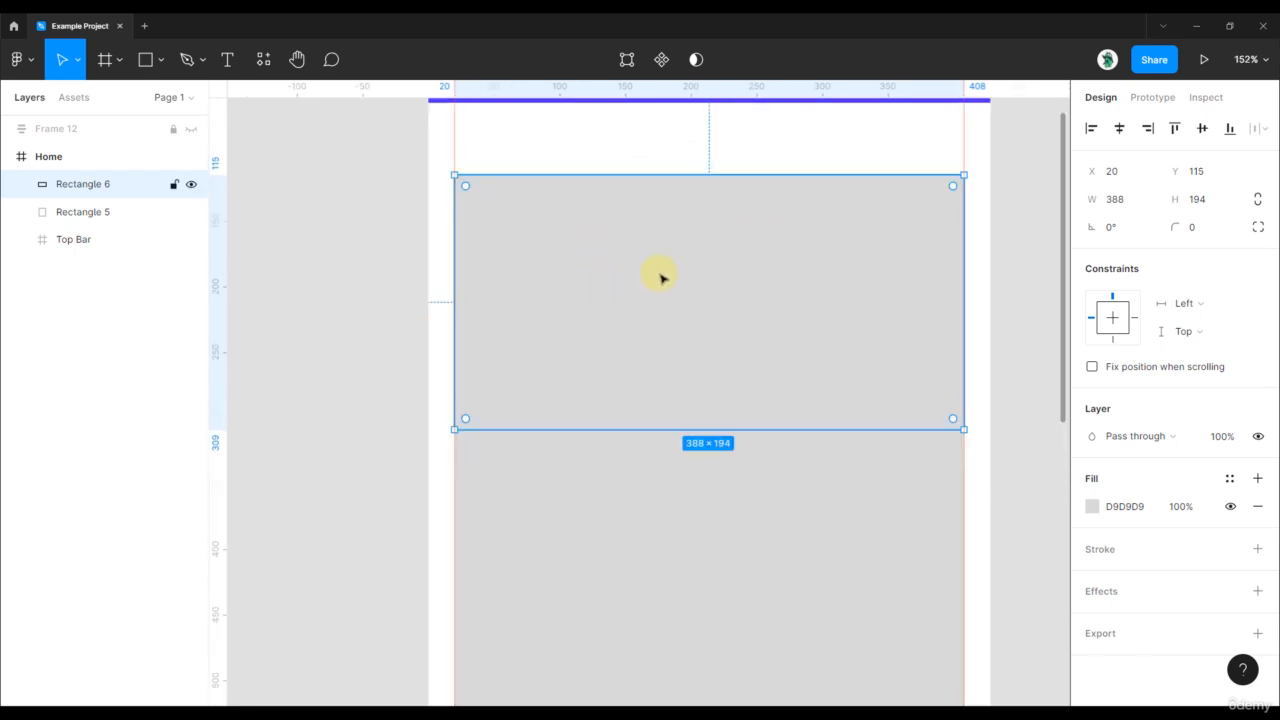
ctrl+scroll(663, 277, down, 5)
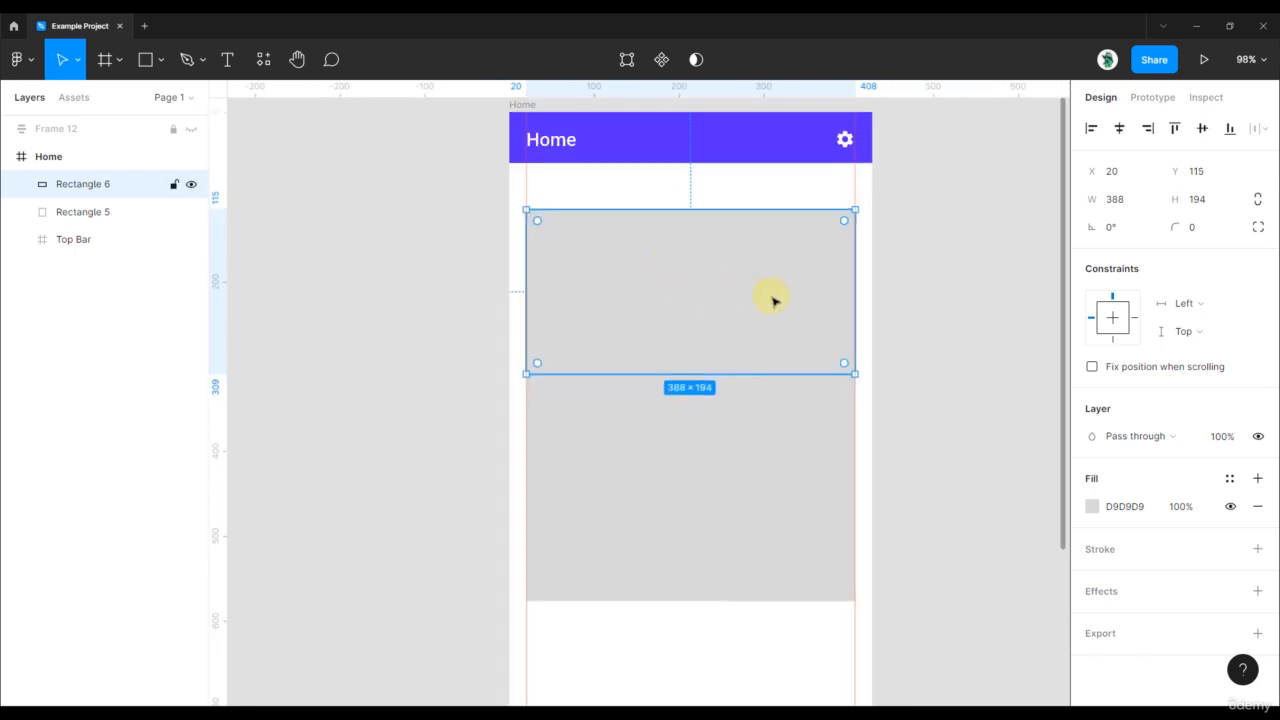
click(1091, 507)
click(910, 254)
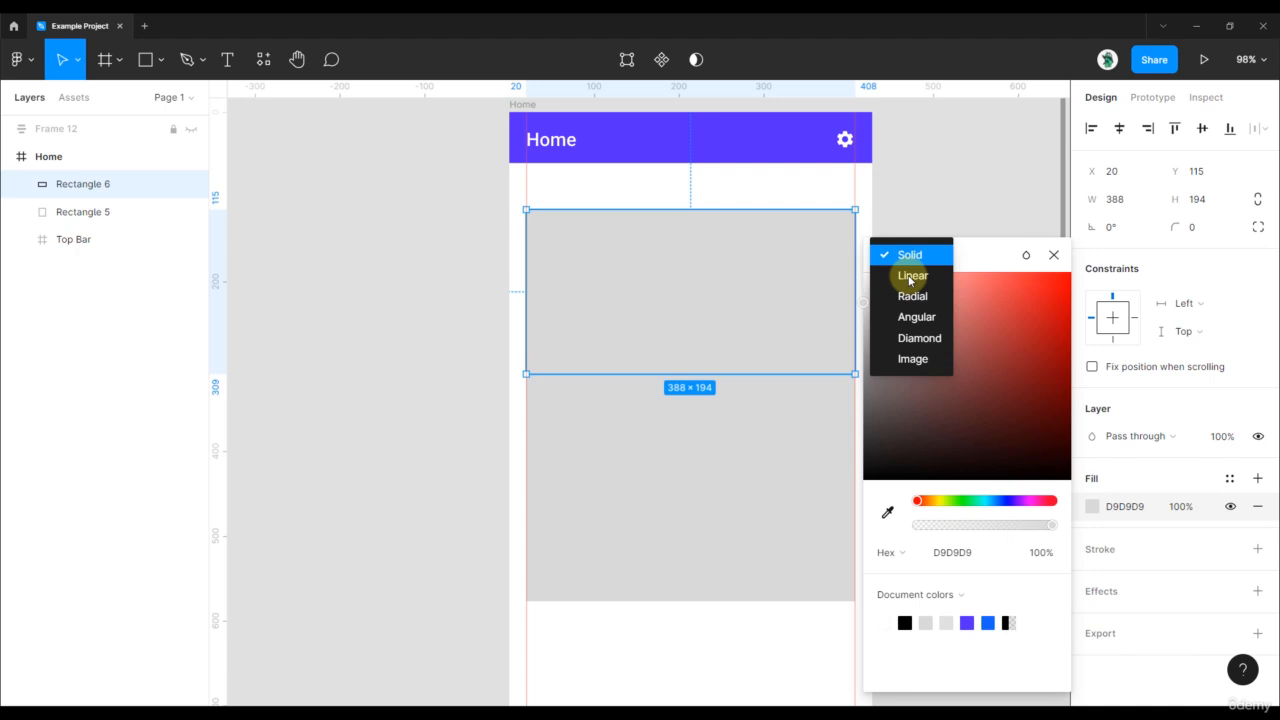
click(916, 360)
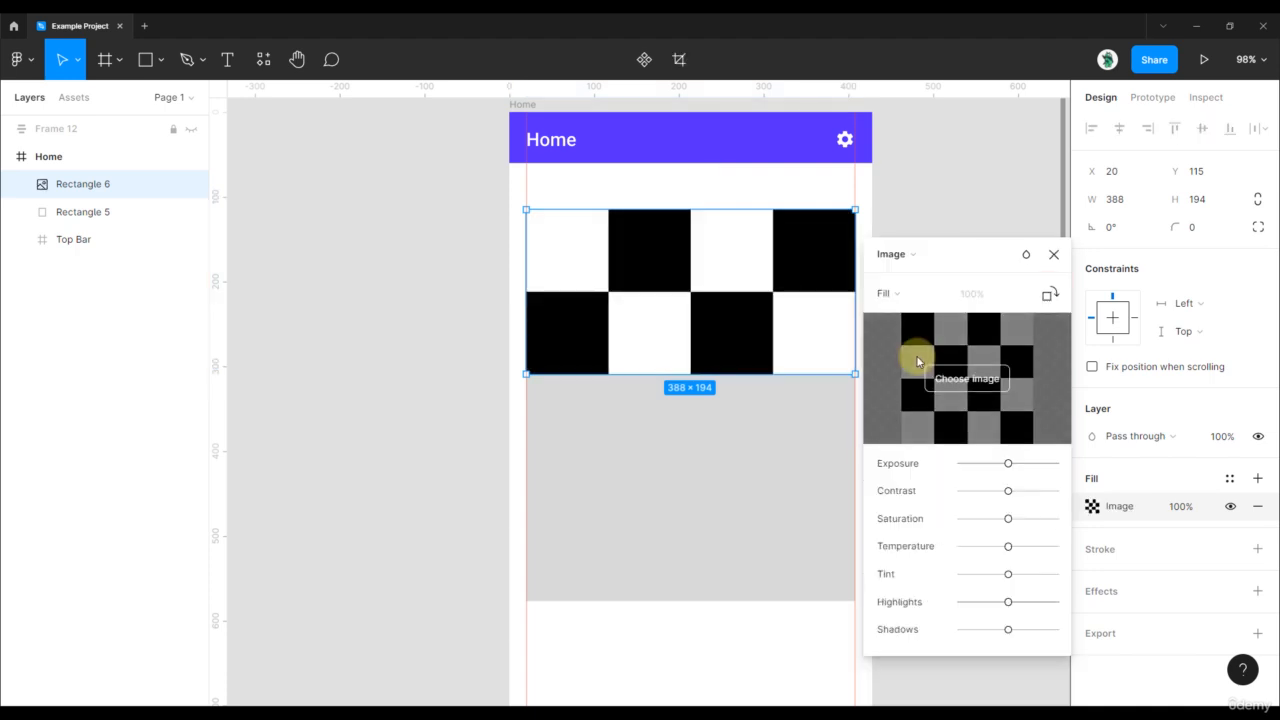
click(1053, 254)
- Set the image-filled rectangle's height to 300 and review its image fill settings
click(1210, 212)
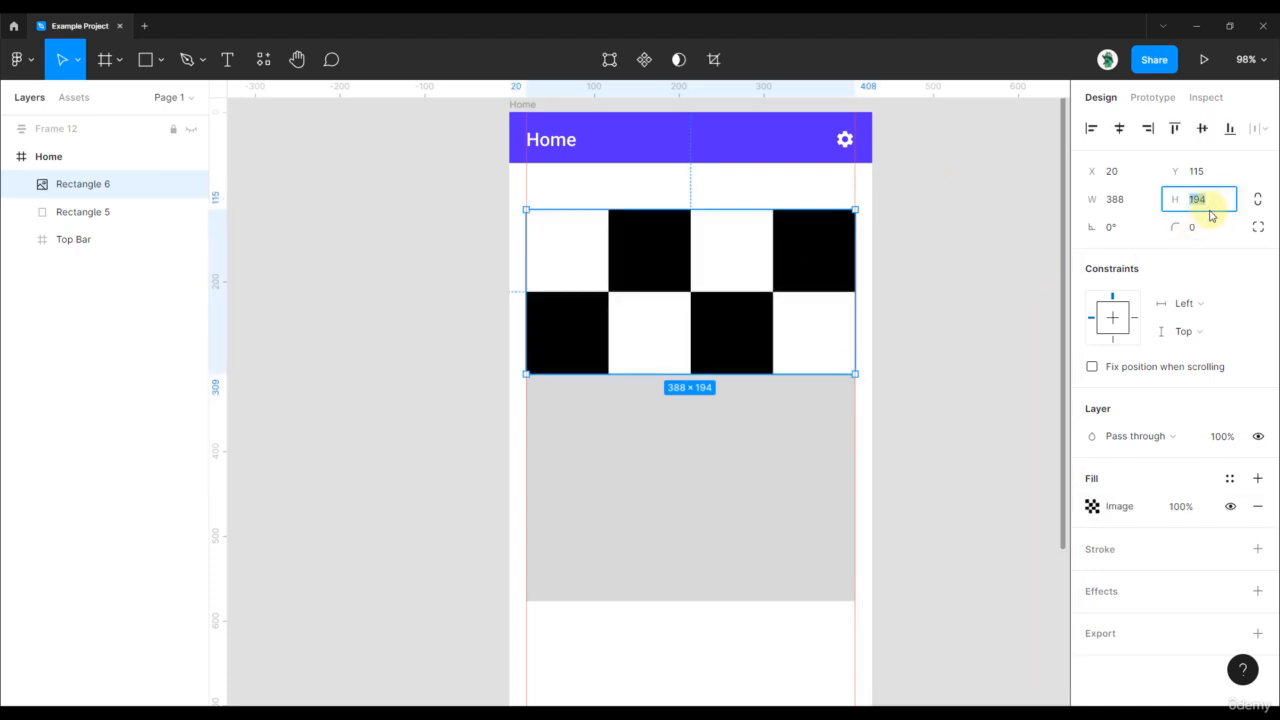
text(300)
key(Return)
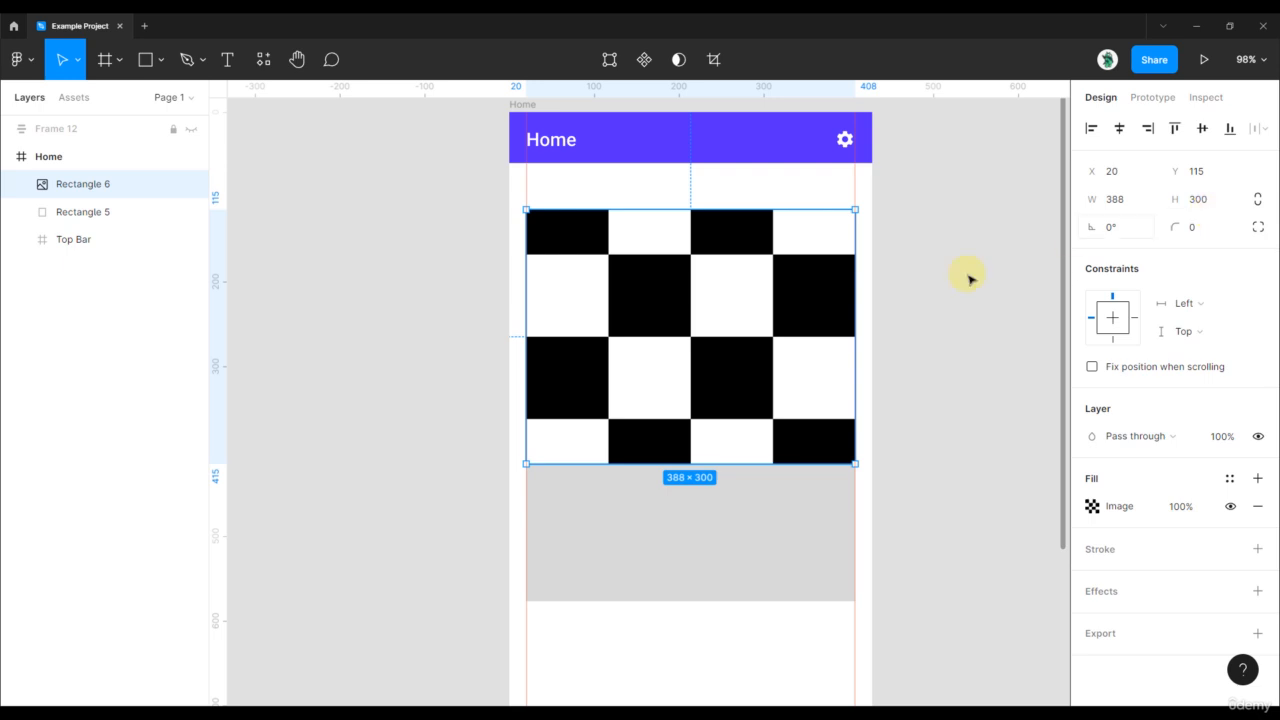
click(822, 478)
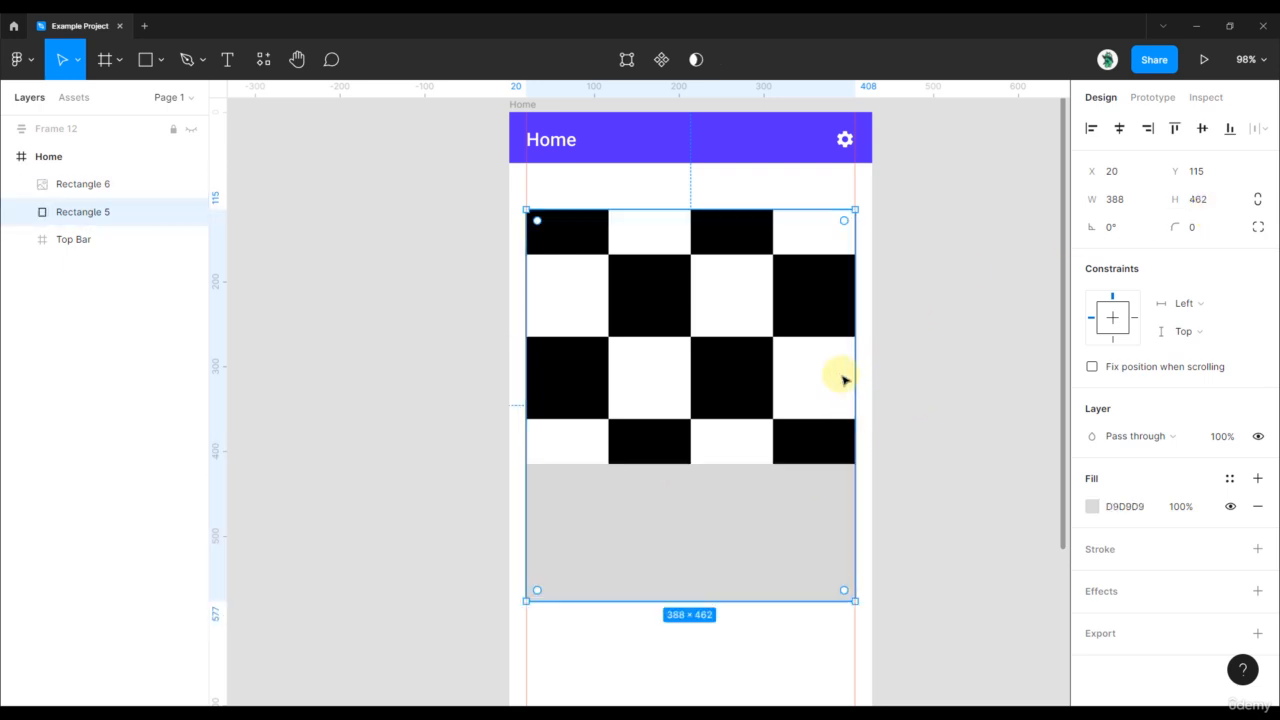
click(839, 374)
click(1092, 506)
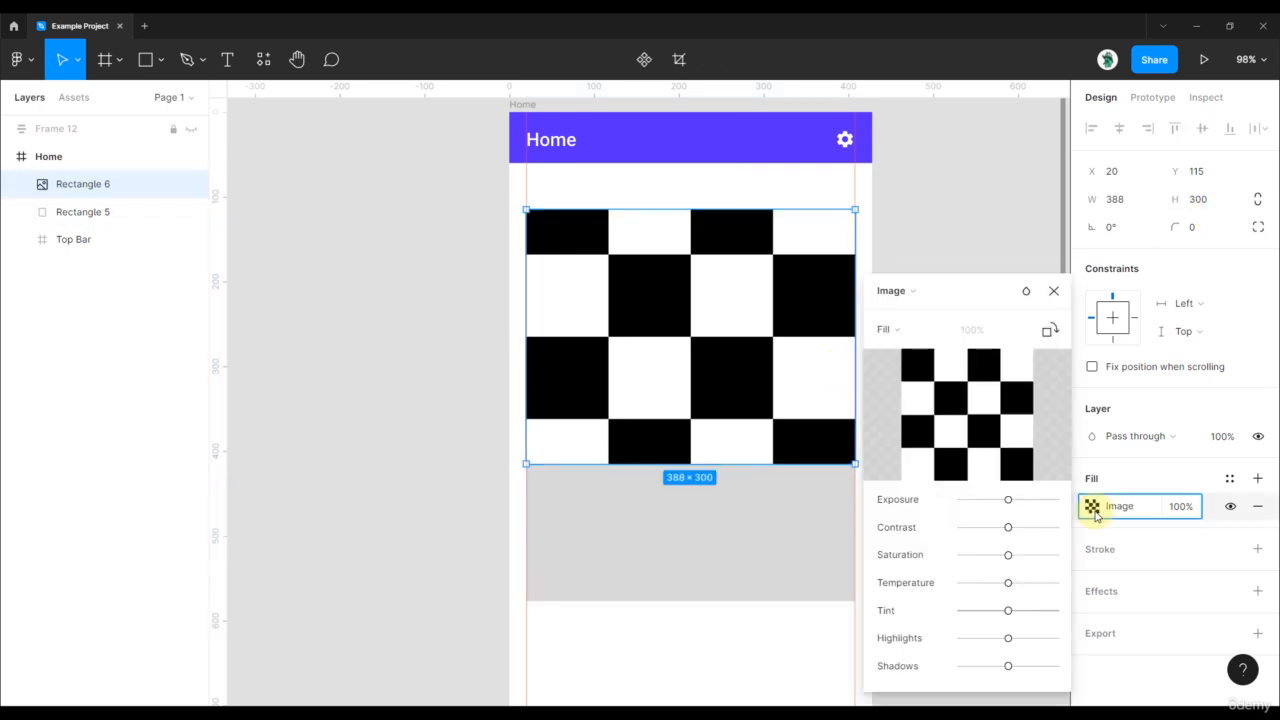
mouse_move(945, 416)
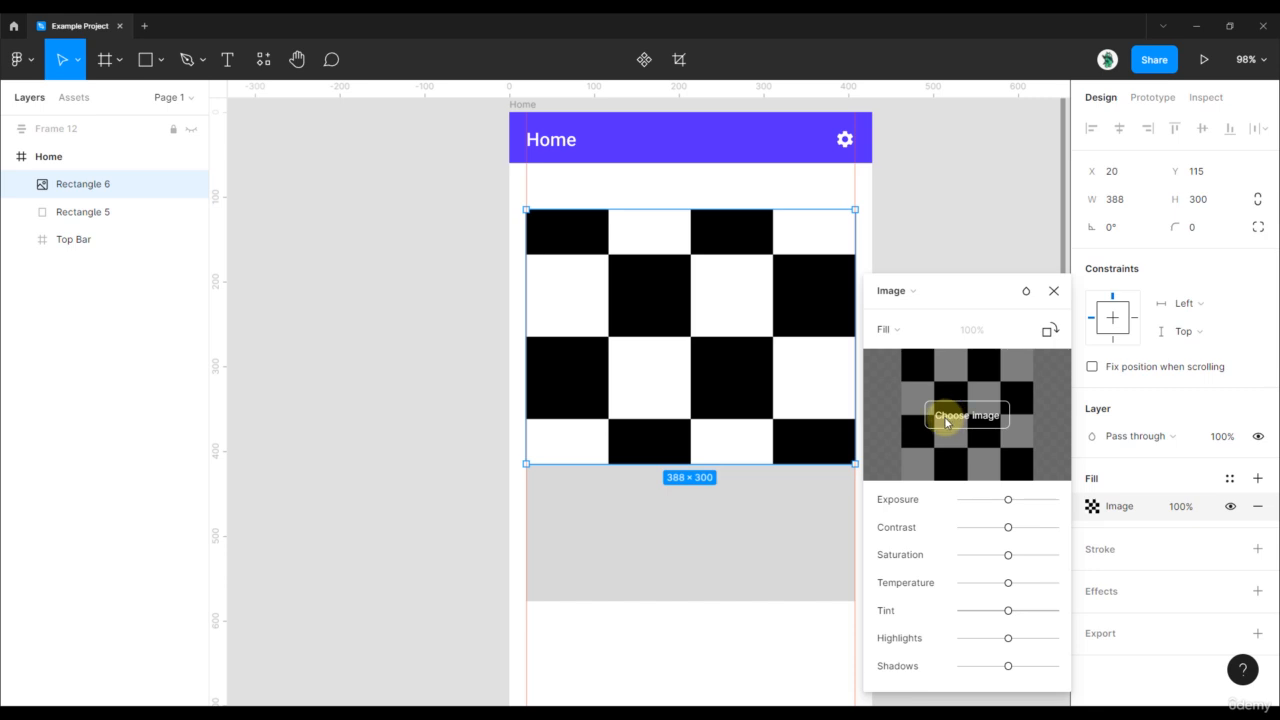
click(1053, 290)
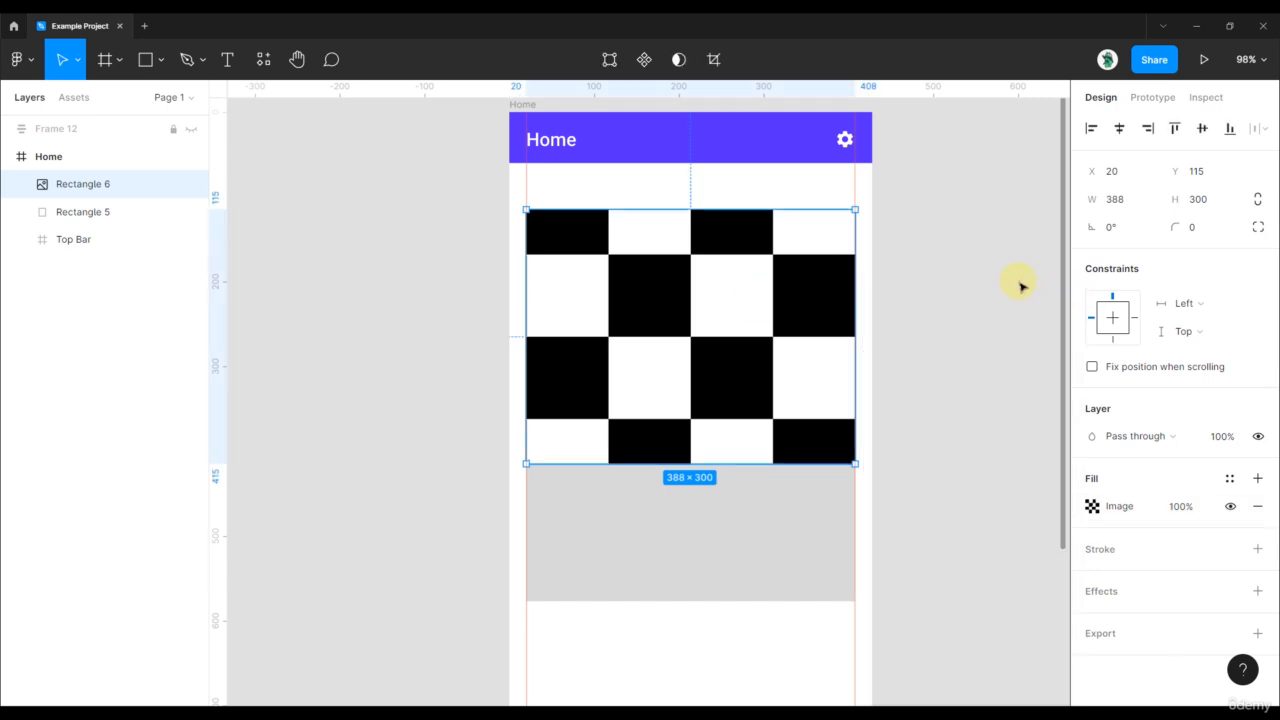
- Use the Unsplash plugin to search 'mountain' and apply the starry snowy-peaks photo to Rectangle 6
click(265, 60)
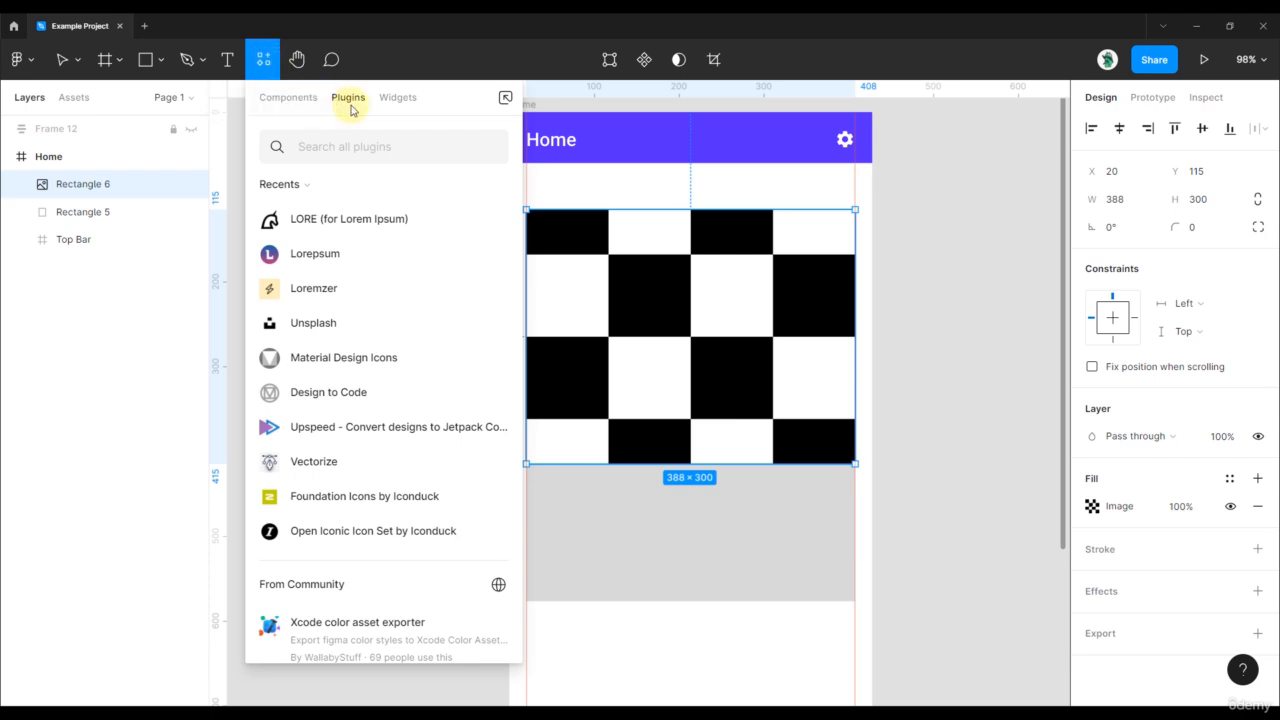
text(unsplash)
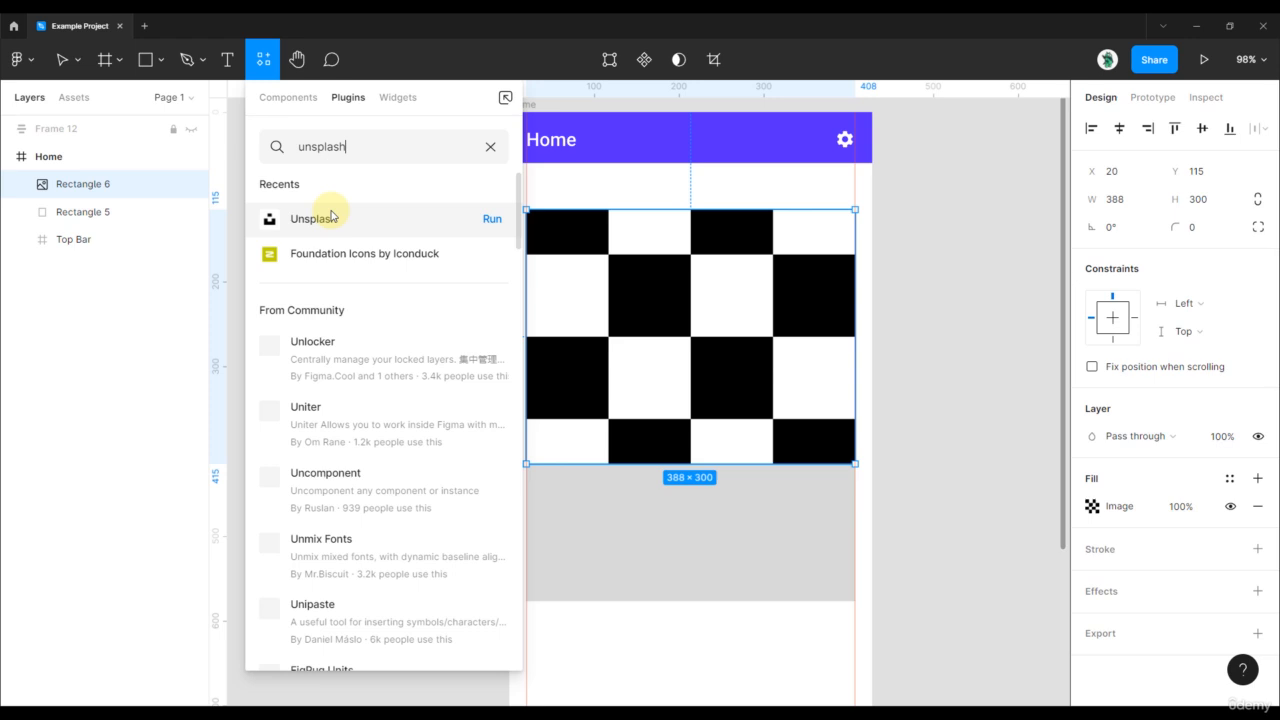
click(331, 216)
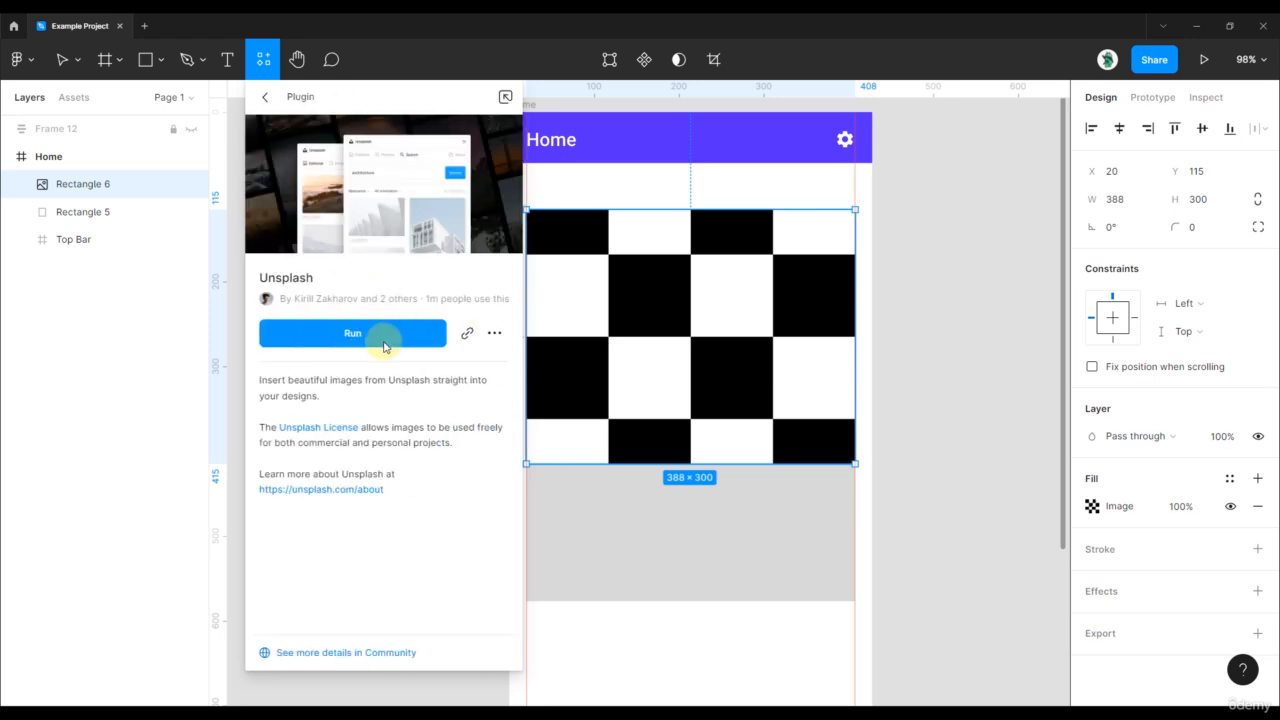
click(383, 346)
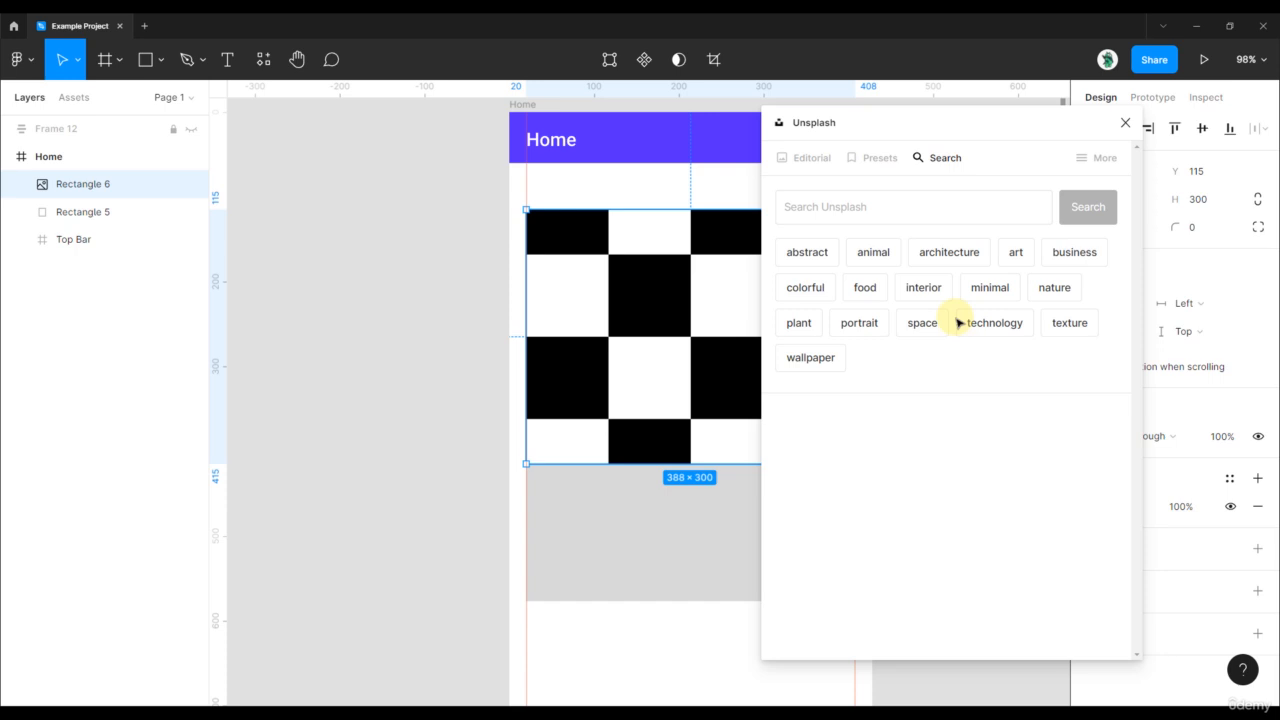
click(887, 204)
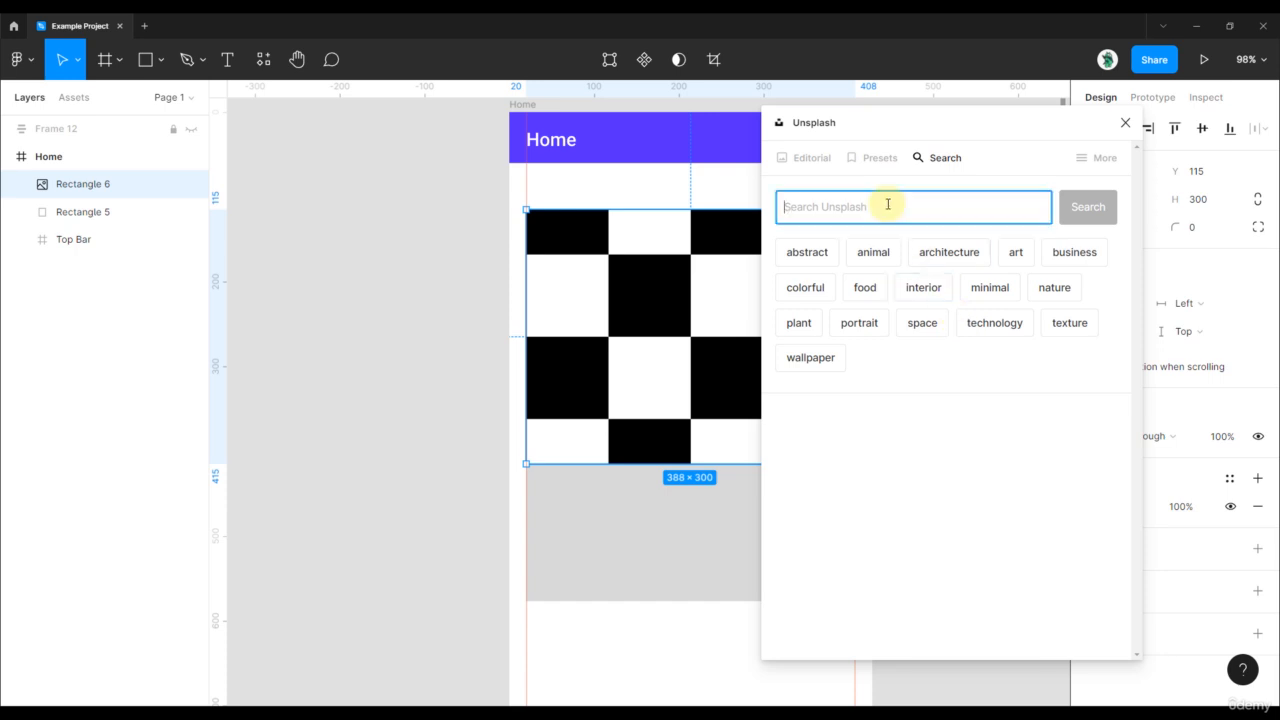
text(mountain)
key(Return)
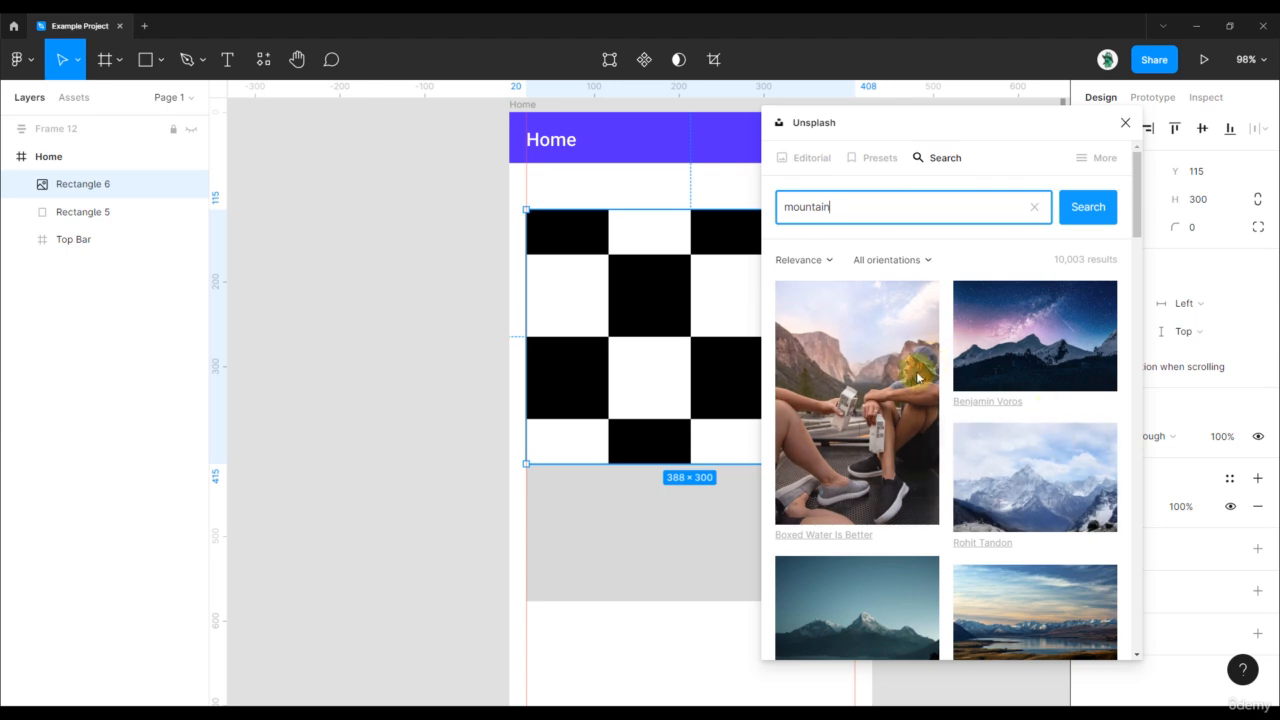
click(1038, 350)
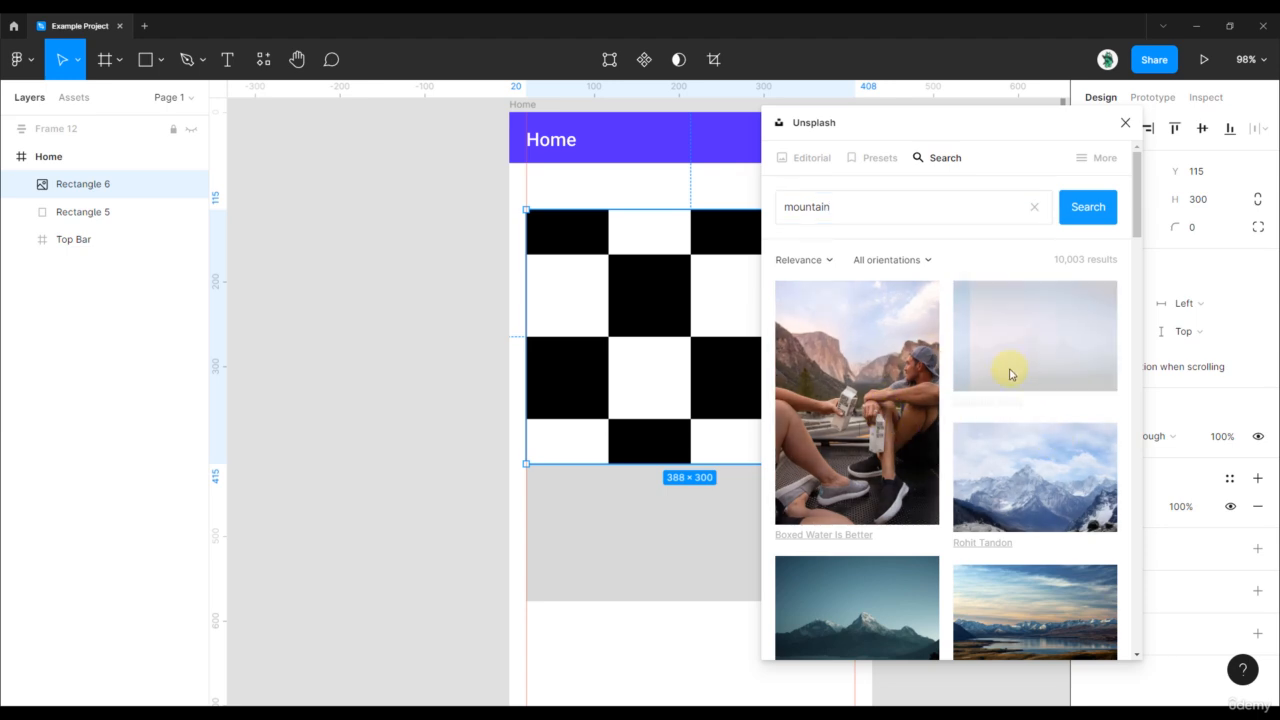
click(430, 230)
click(1124, 123)
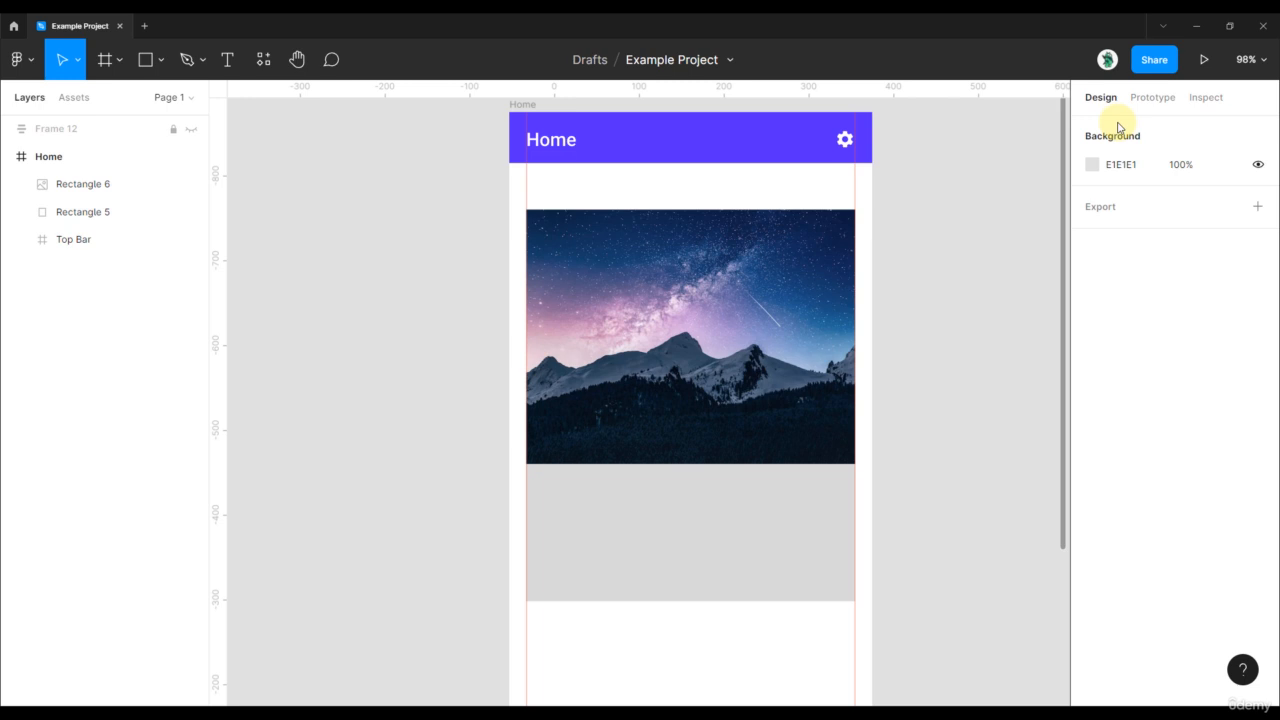
click(657, 318)
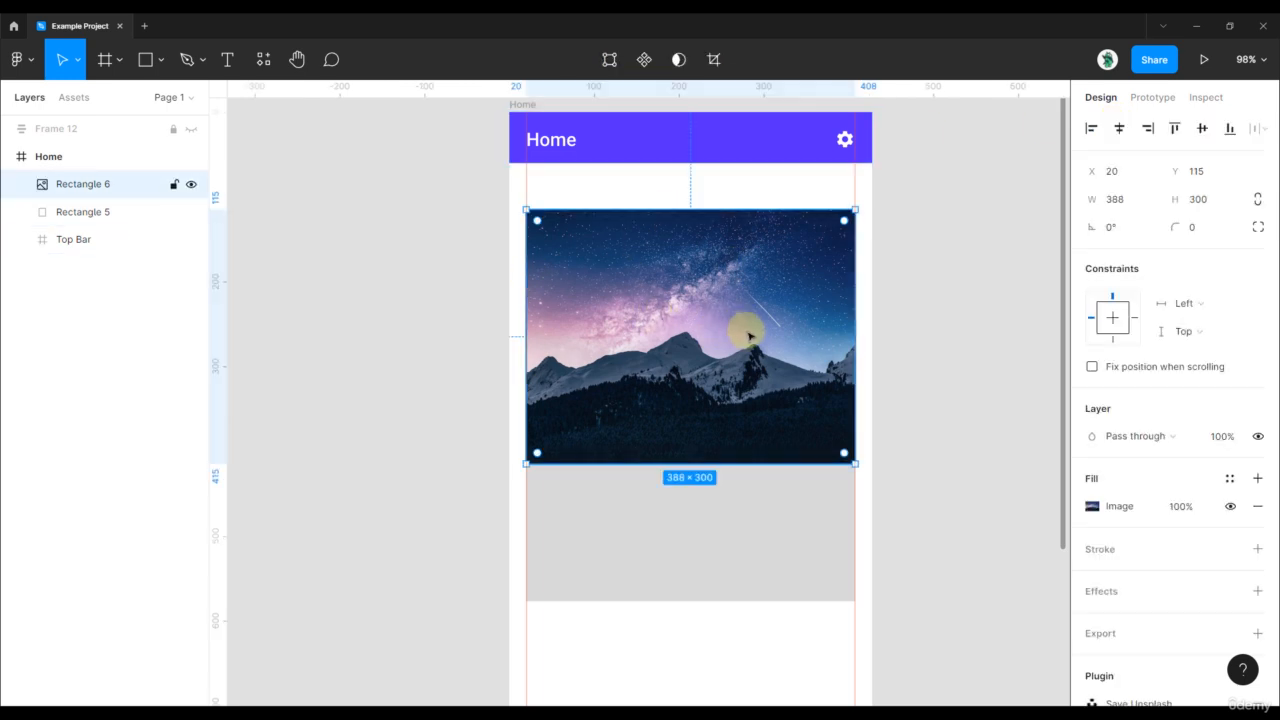
- Make the grey card rectangle slightly taller
click(679, 560)
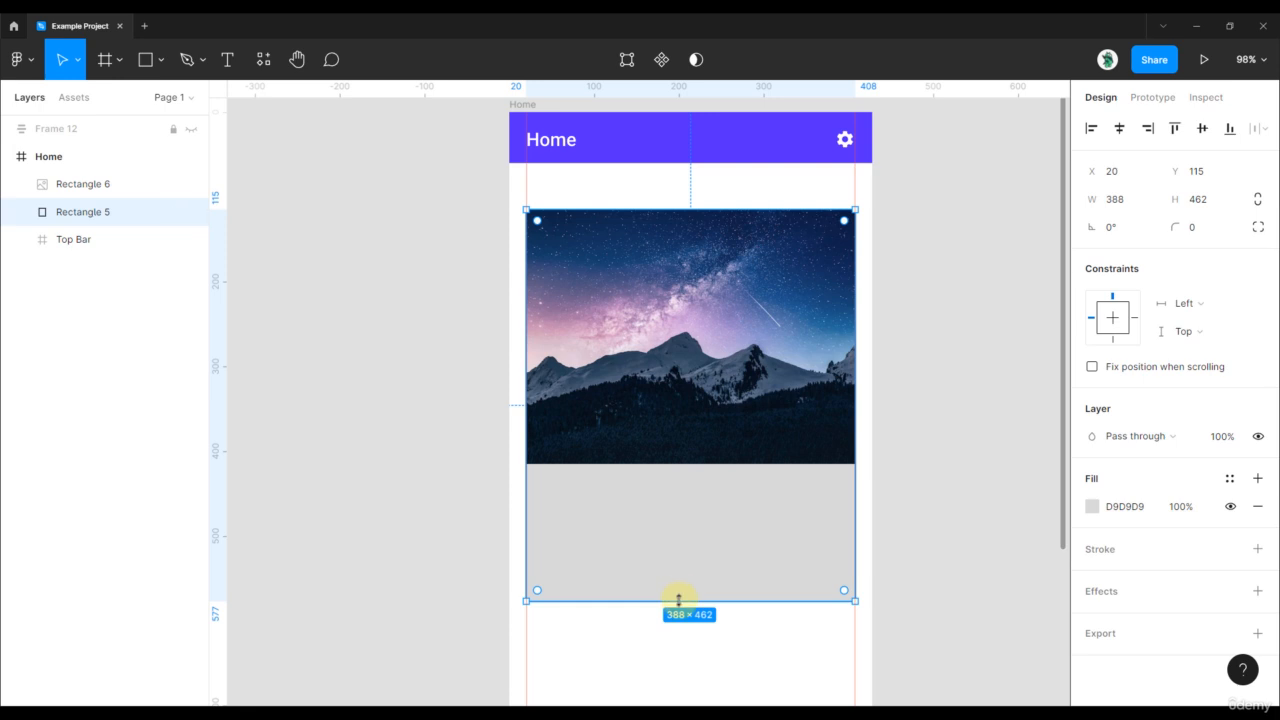
drag(679, 598, 677, 620)
click(883, 543)
scroll(620, 500, up, 3)
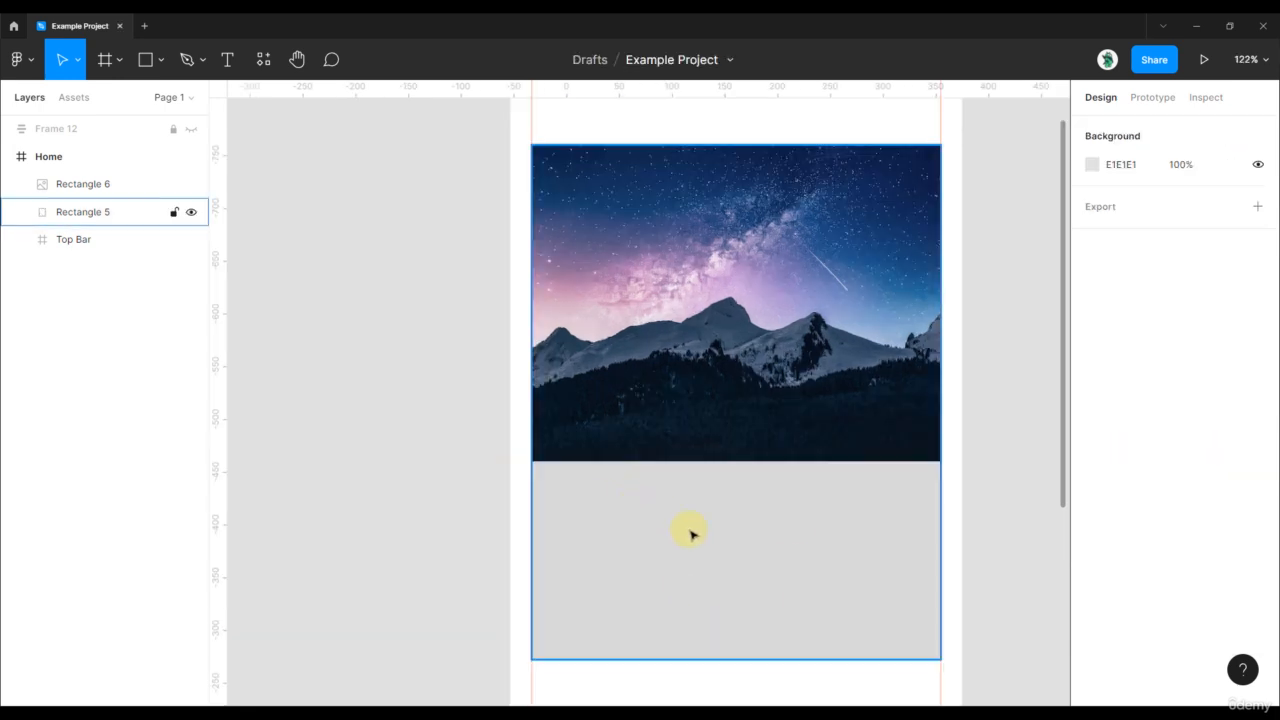
scroll(705, 520, up, 2)
scroll(565, 440, up, 3)
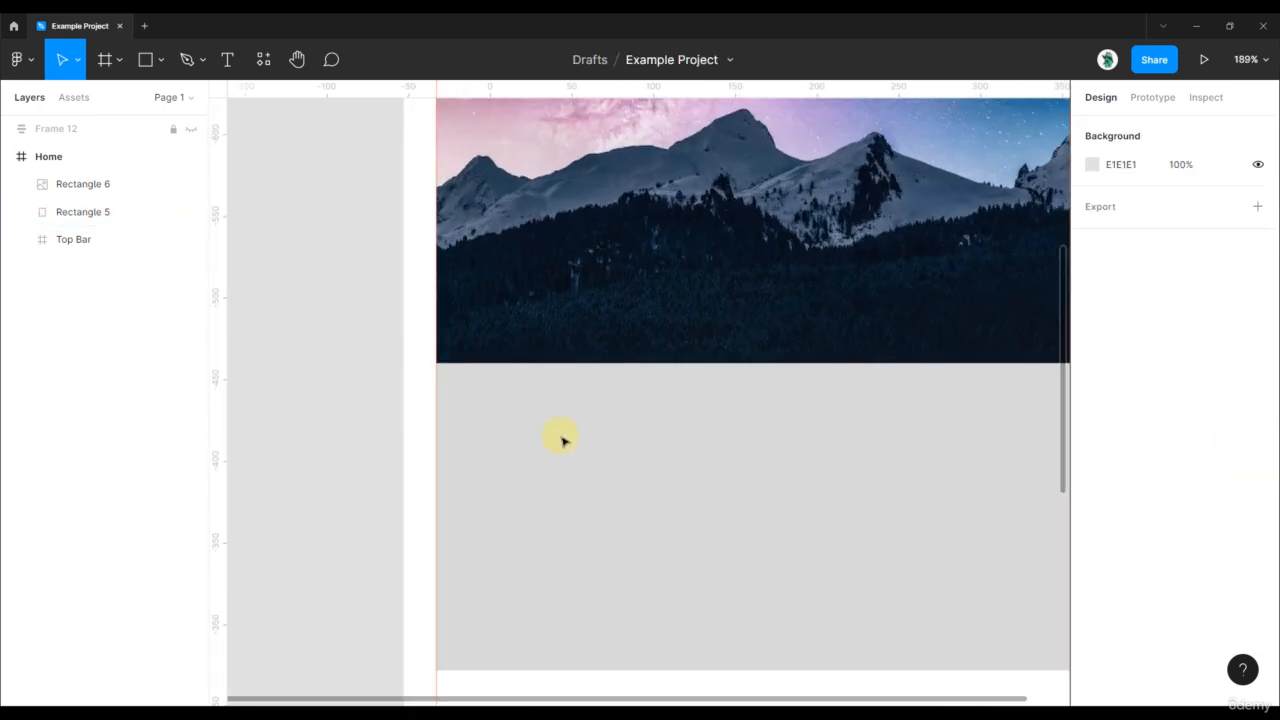
- Draw a 24 × 24 circle below the photo with an image fill
key(r)
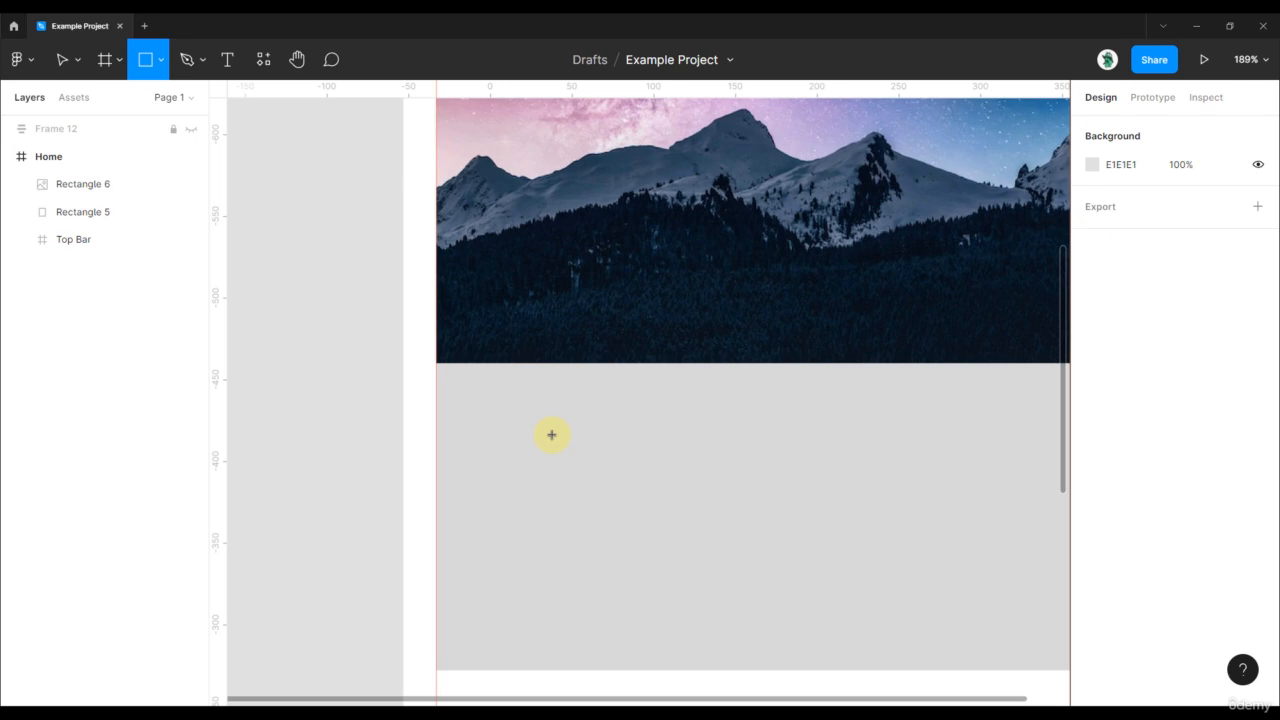
key(o)
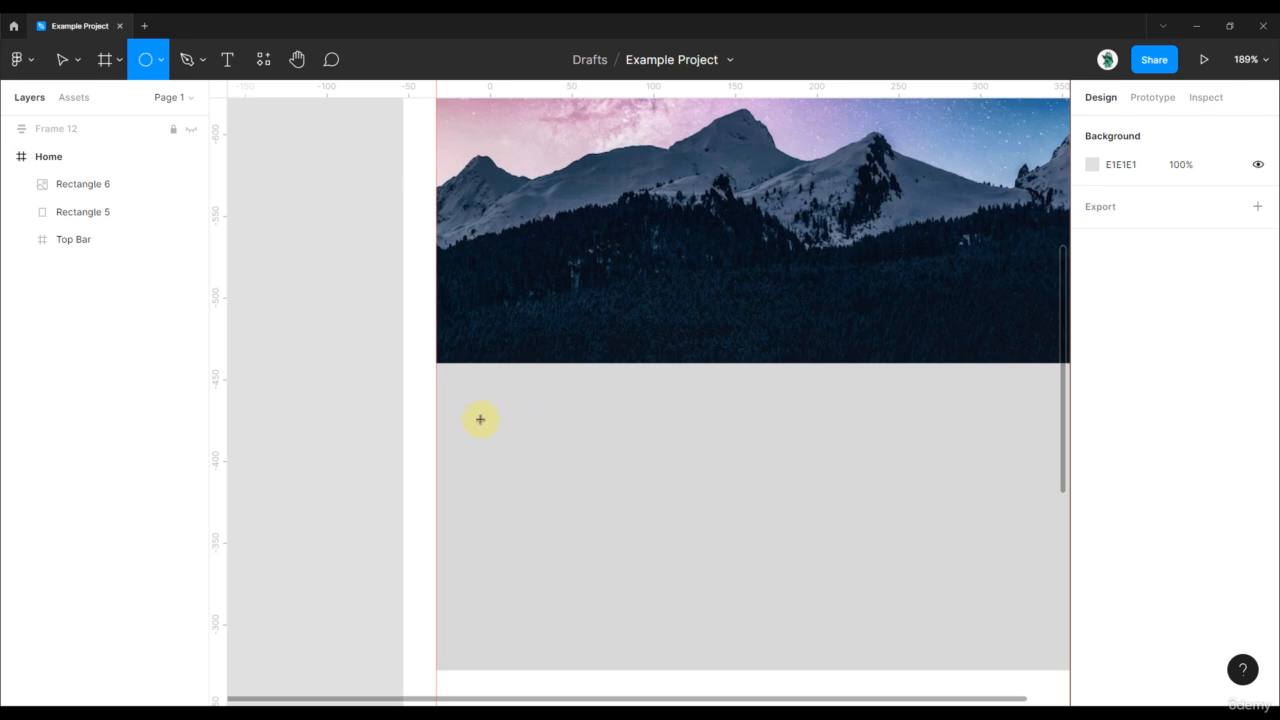
scroll(469, 403, up, 2)
drag(471, 409, 459, 385)
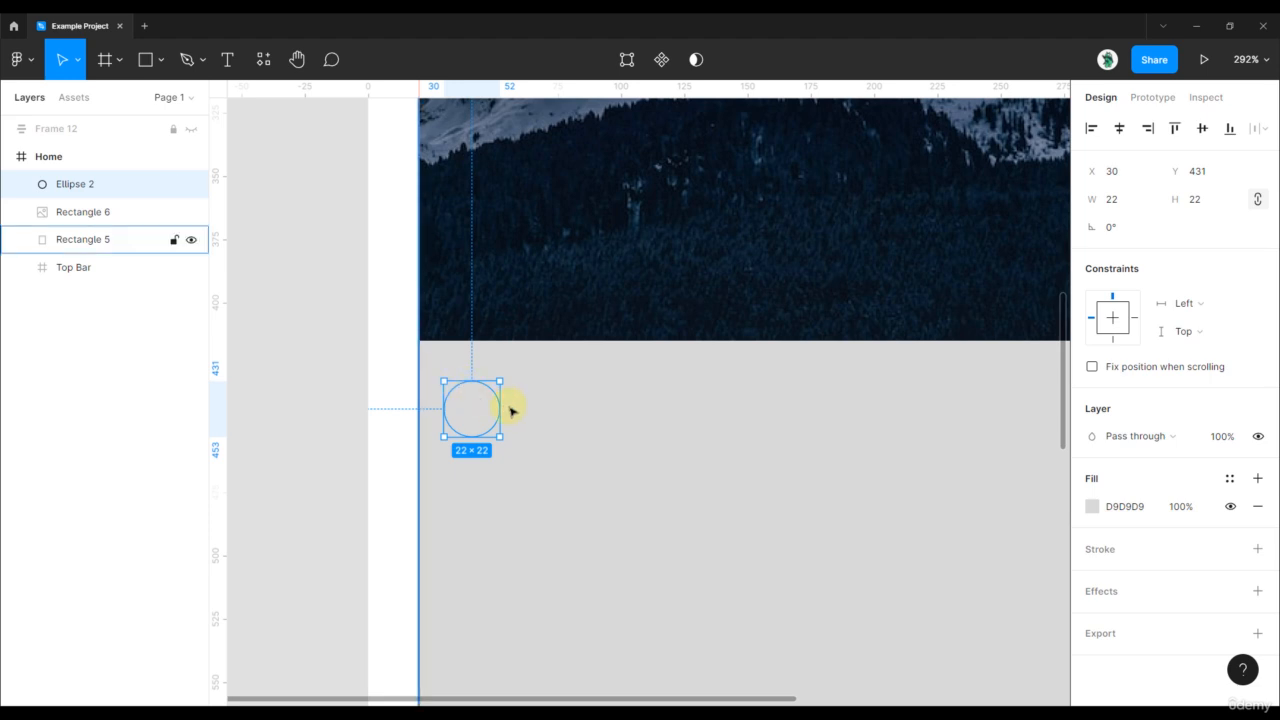
click(1091, 508)
click(905, 257)
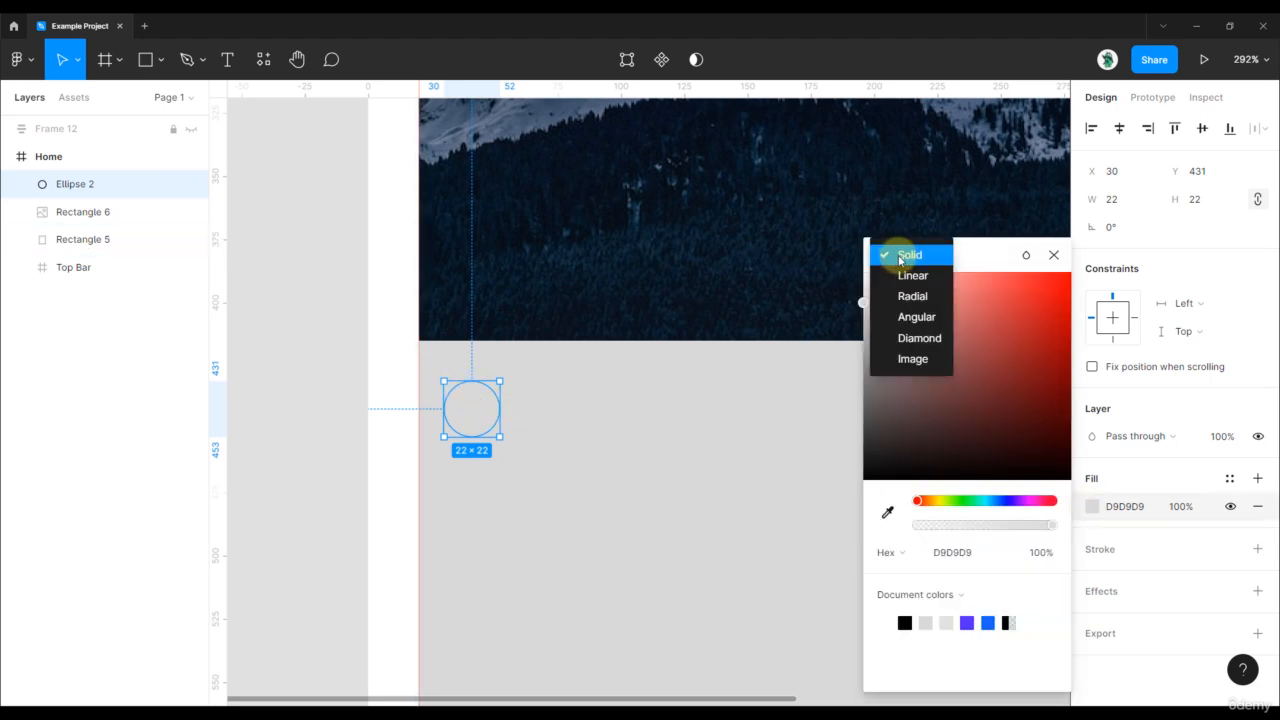
click(914, 358)
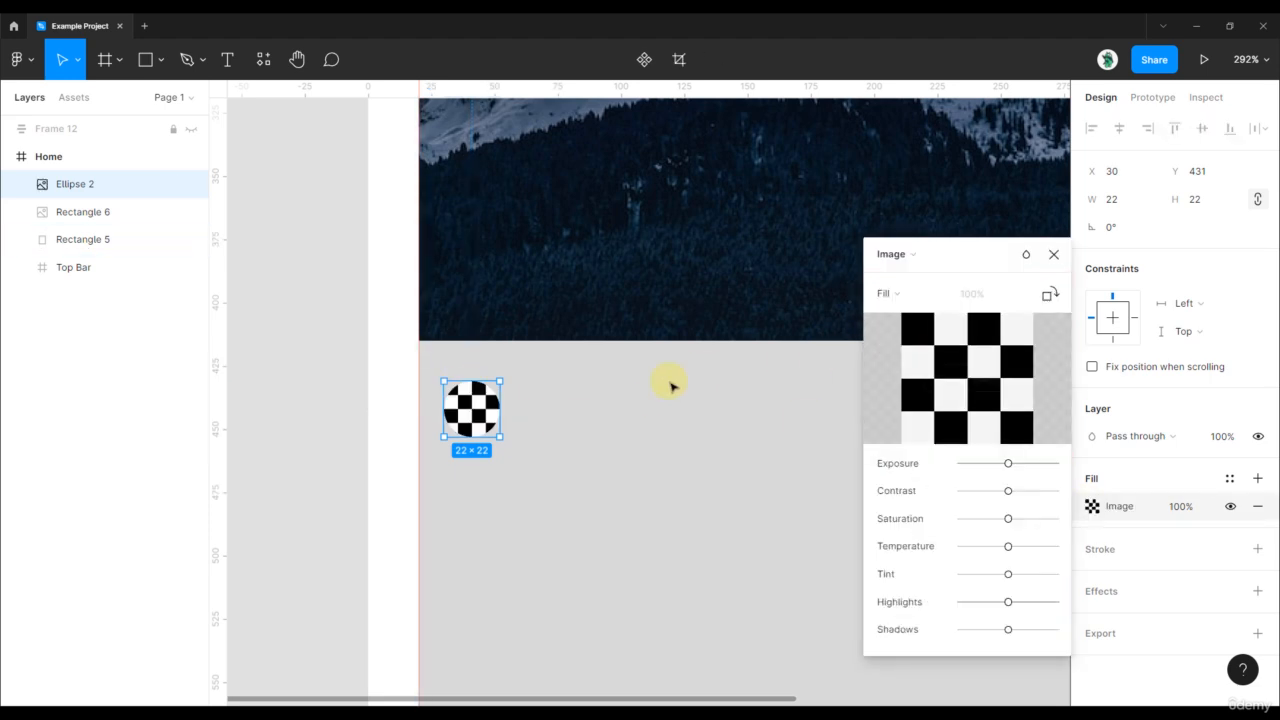
click(1131, 210)
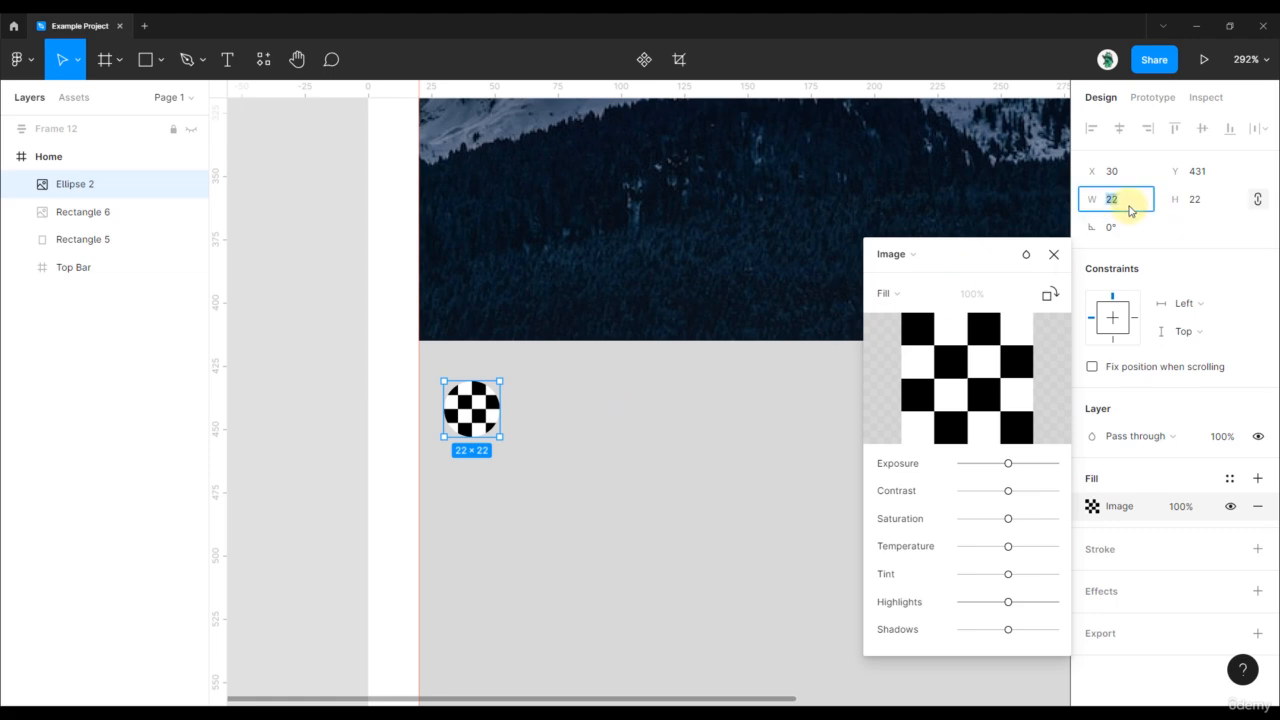
key(Up)
key(Up)
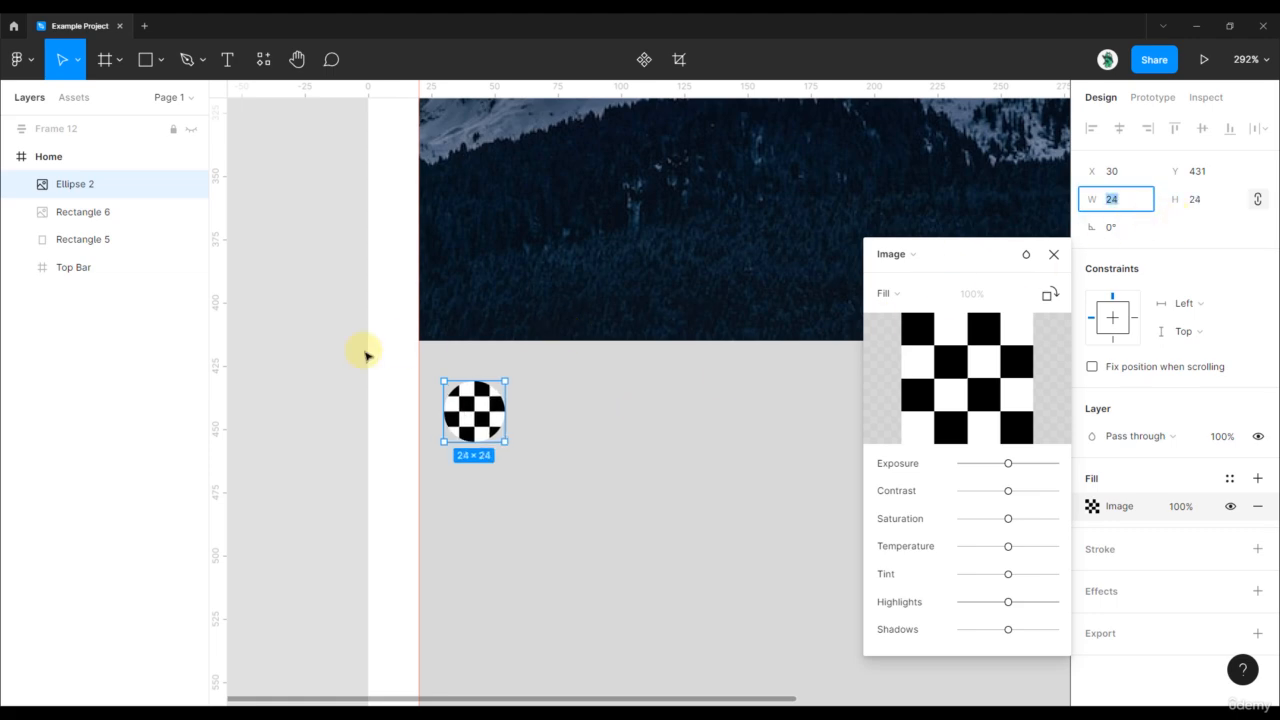
scroll(386, 340, down, 5)
scroll(363, 320, up, 3)
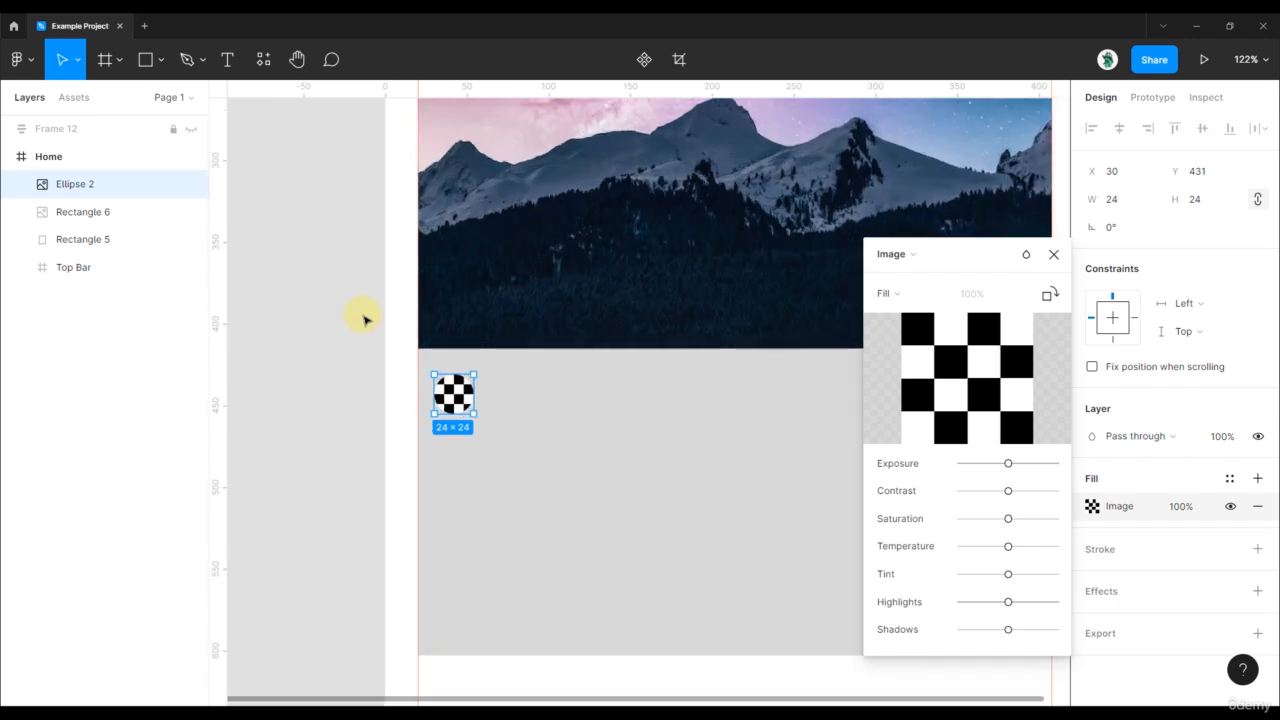
- Use the Unsplash plugin to search 'people face' and fill Ellipse 2 with the curly-haired man's portrait
click(263, 59)
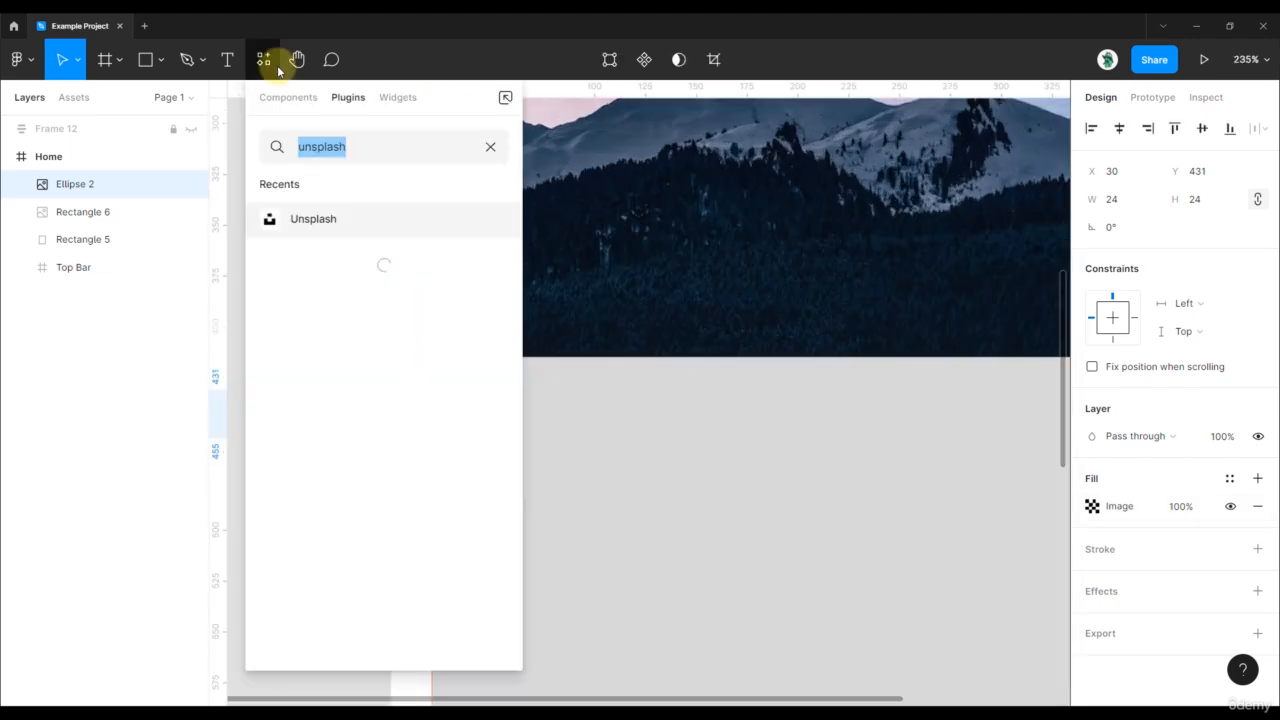
click(312, 218)
click(380, 330)
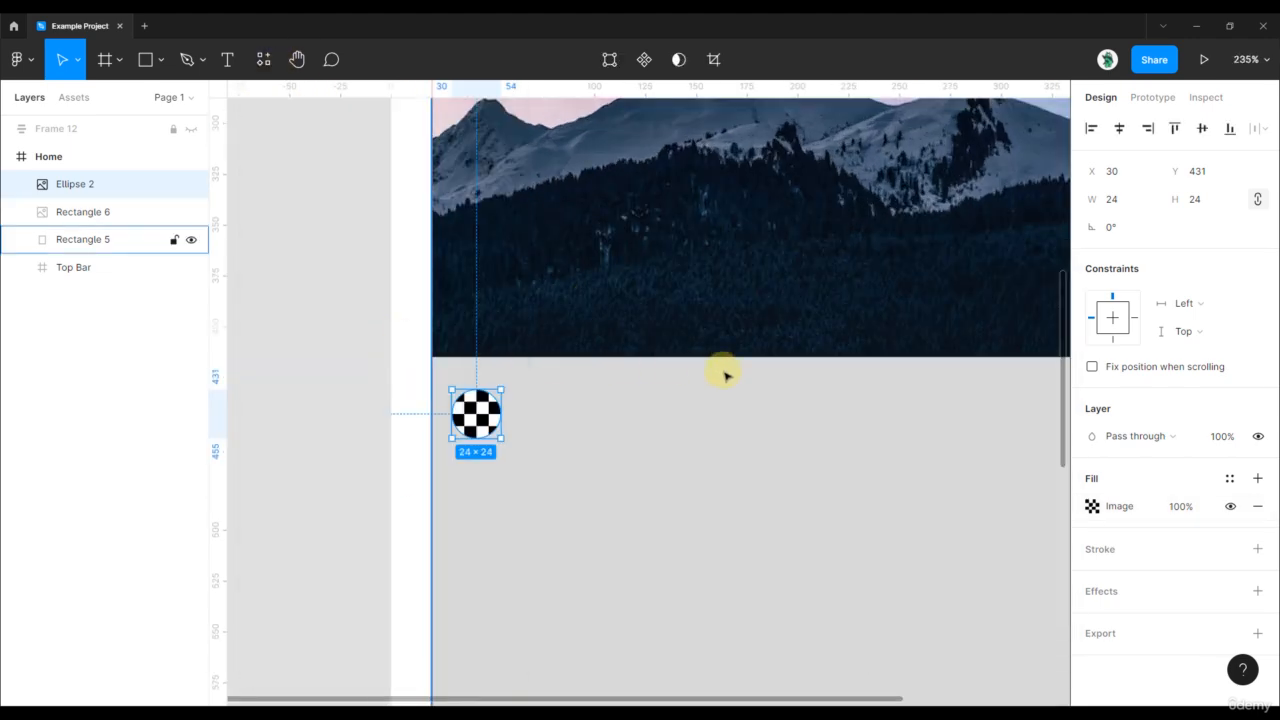
click(899, 216)
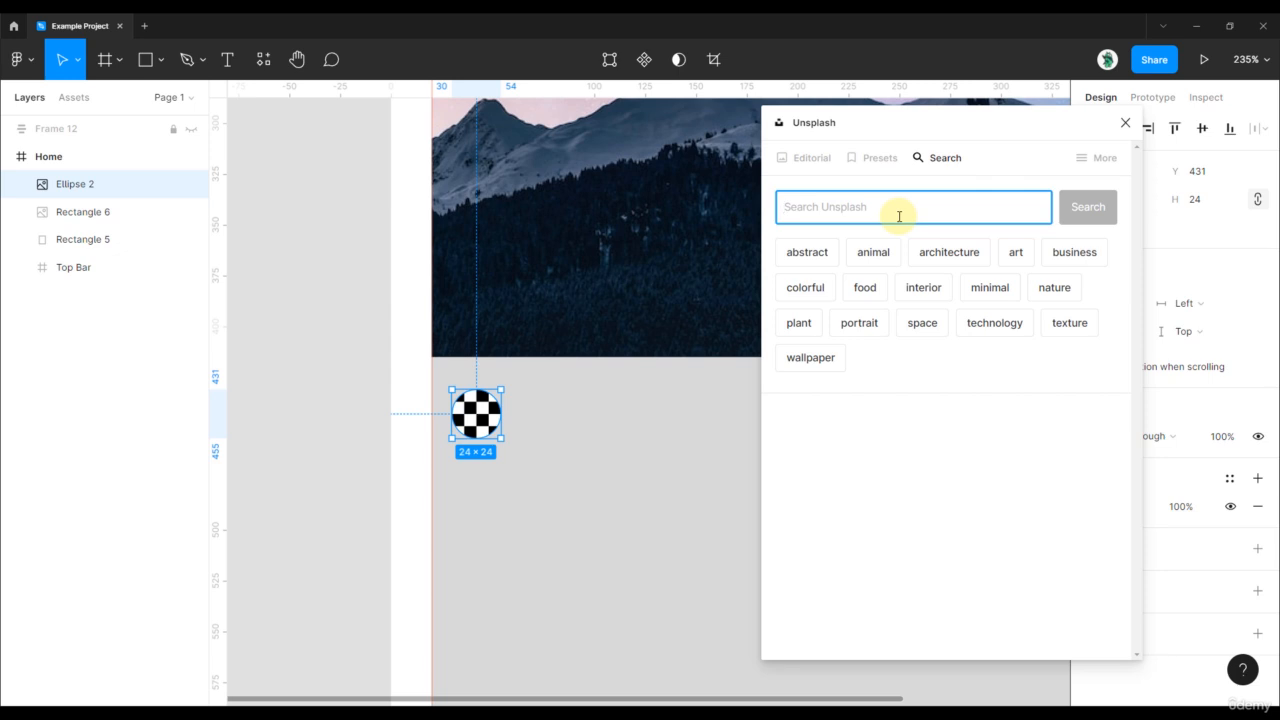
text(people face)
key(Return)
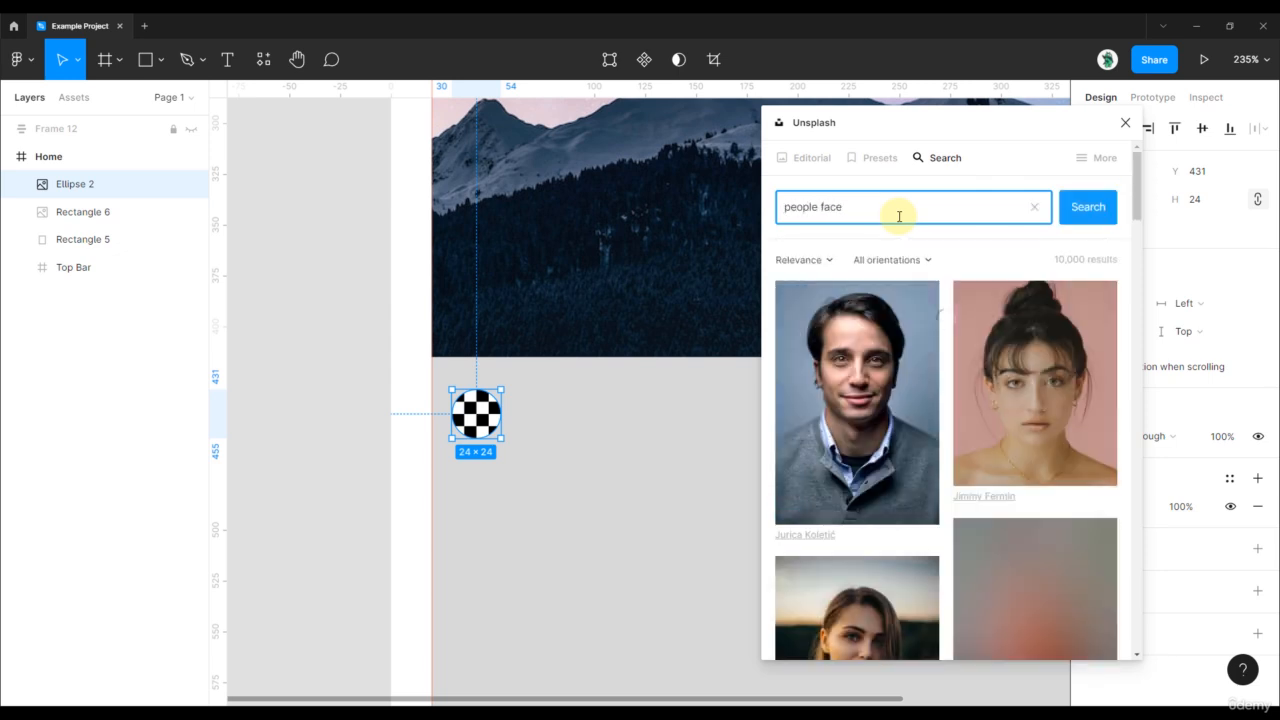
scroll(964, 342, down, 2)
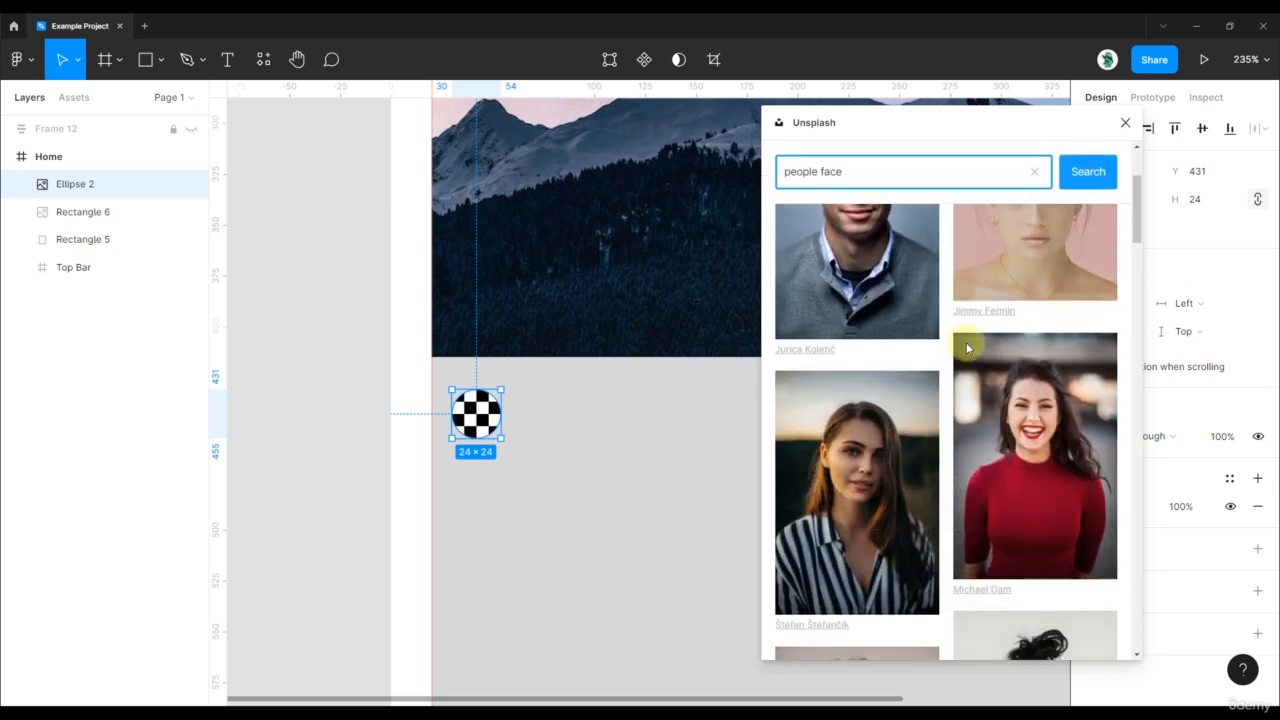
scroll(966, 347, down, 4)
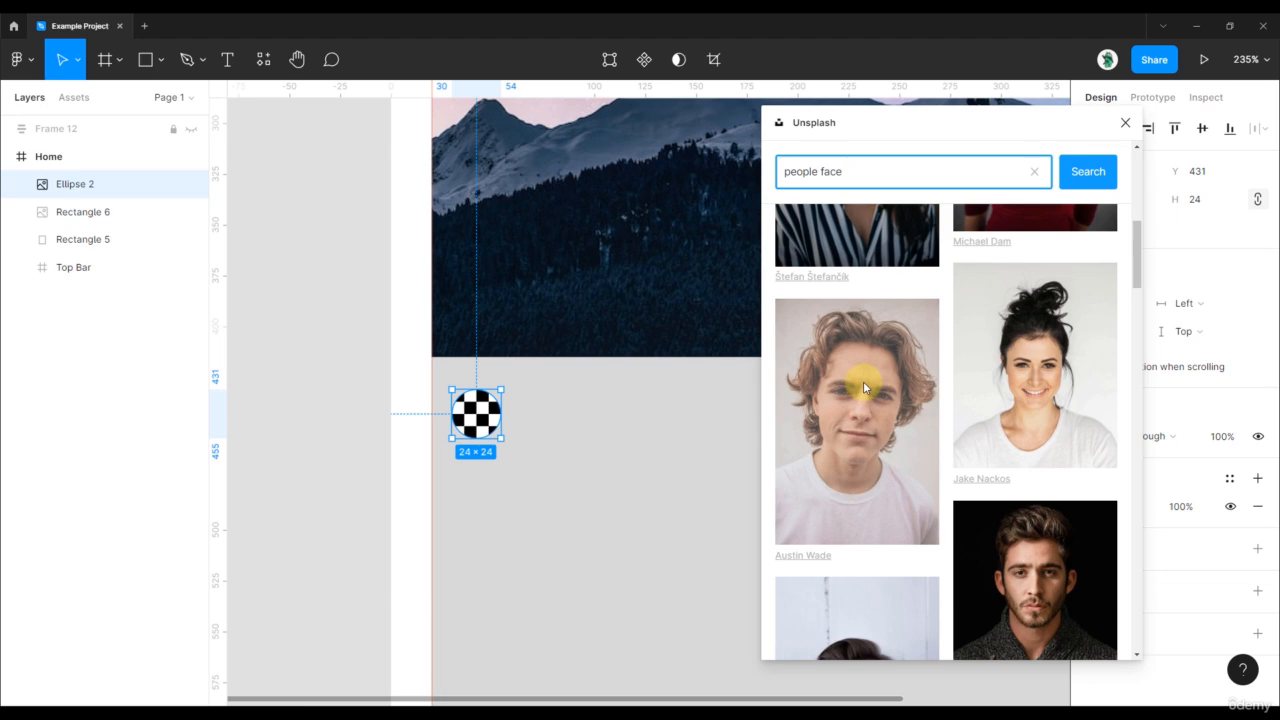
click(864, 385)
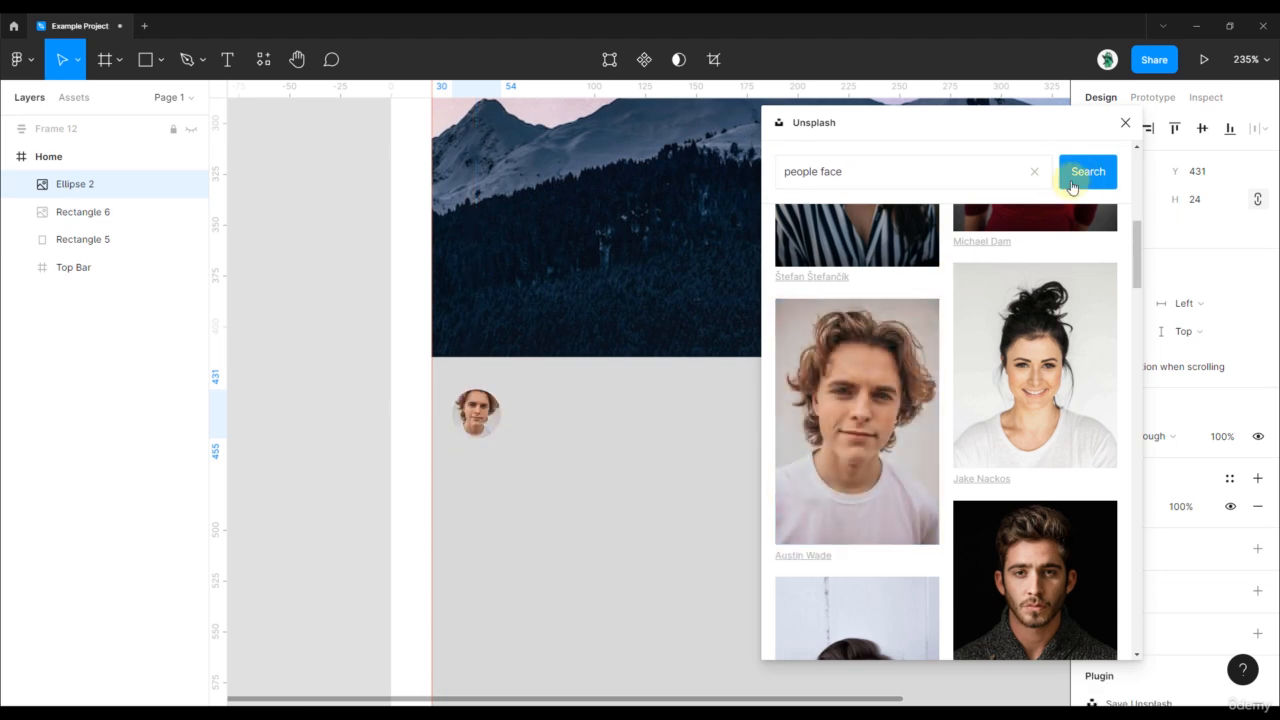
click(1125, 122)
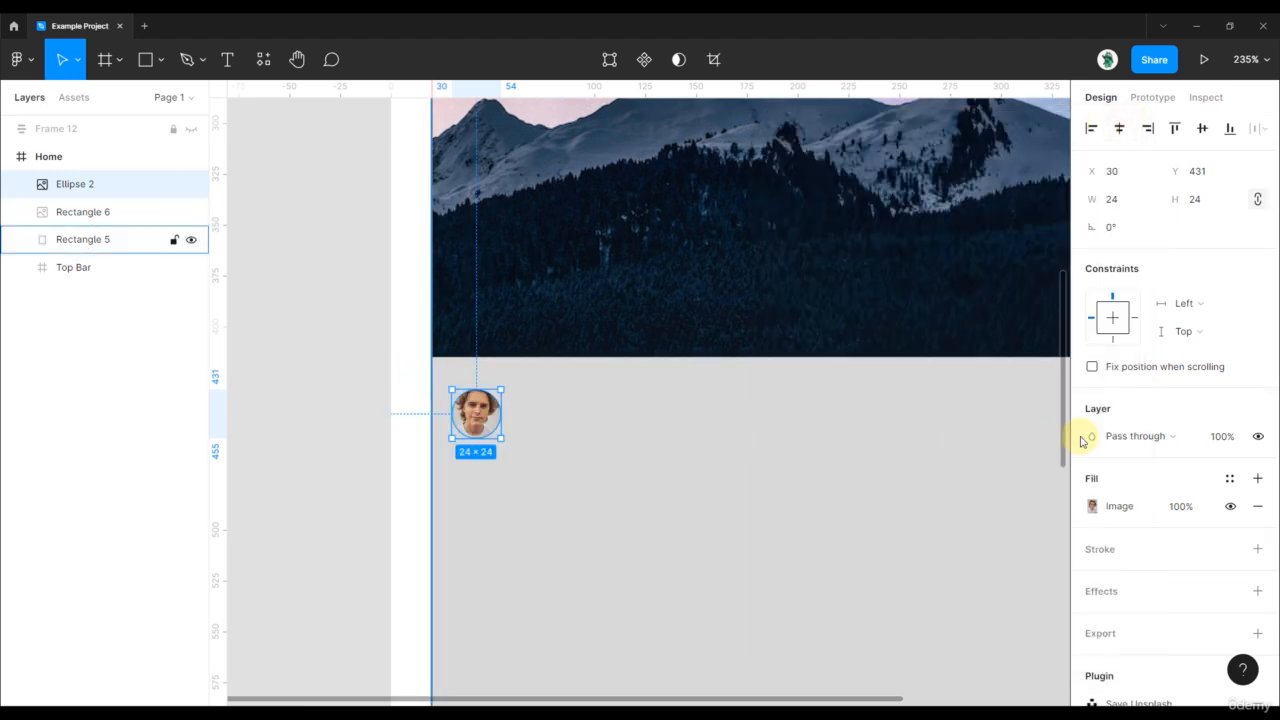
- Switch the avatar's image fill to Crop mode and finish the crop
click(1092, 506)
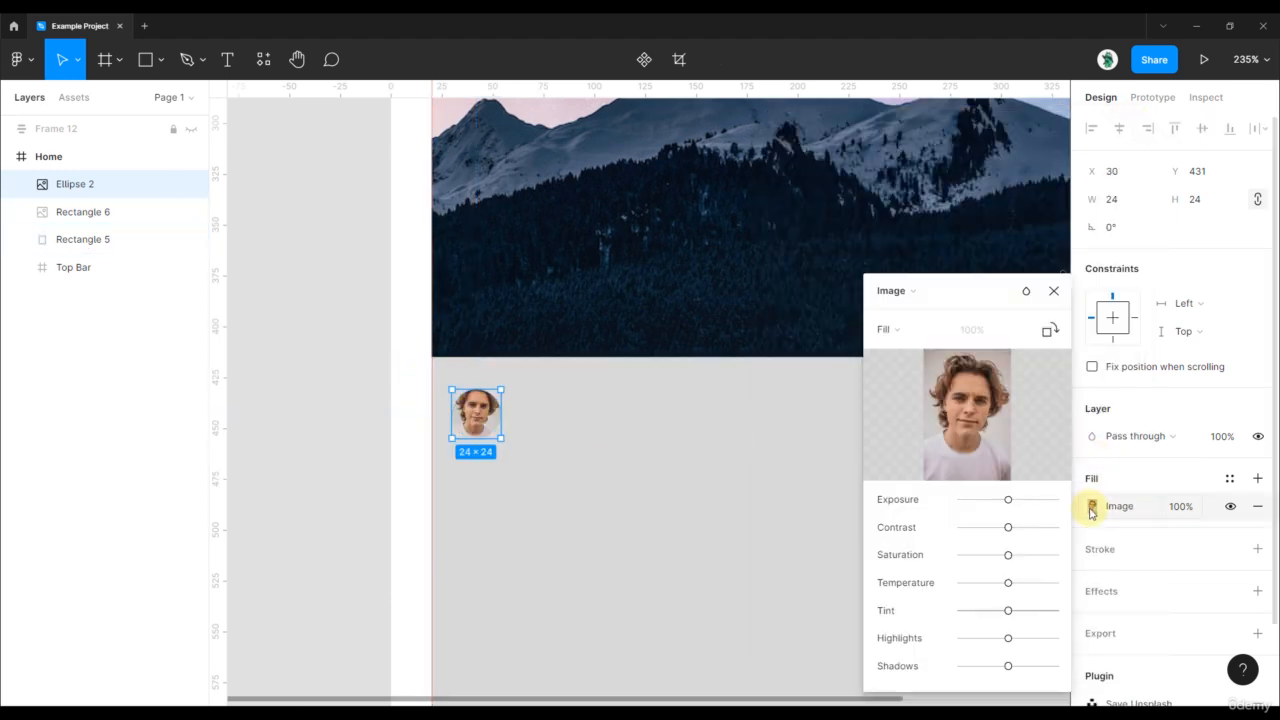
click(893, 329)
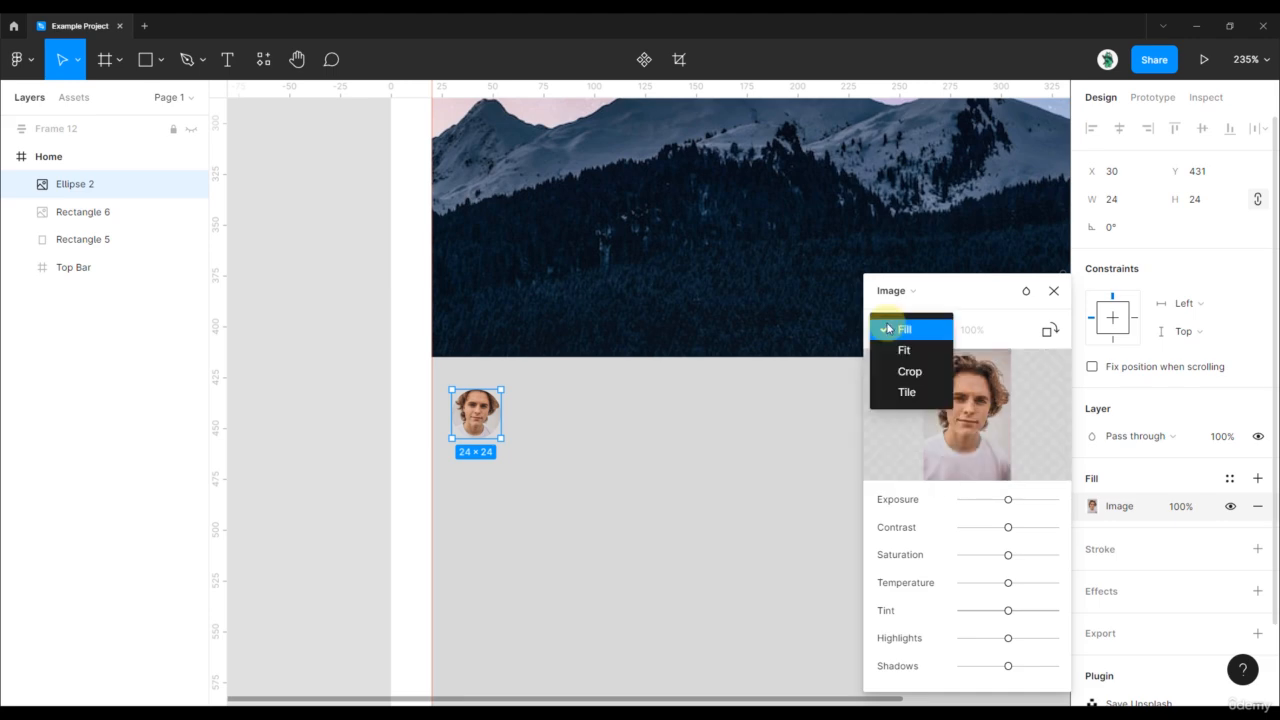
click(910, 372)
scroll(523, 400, up, 5)
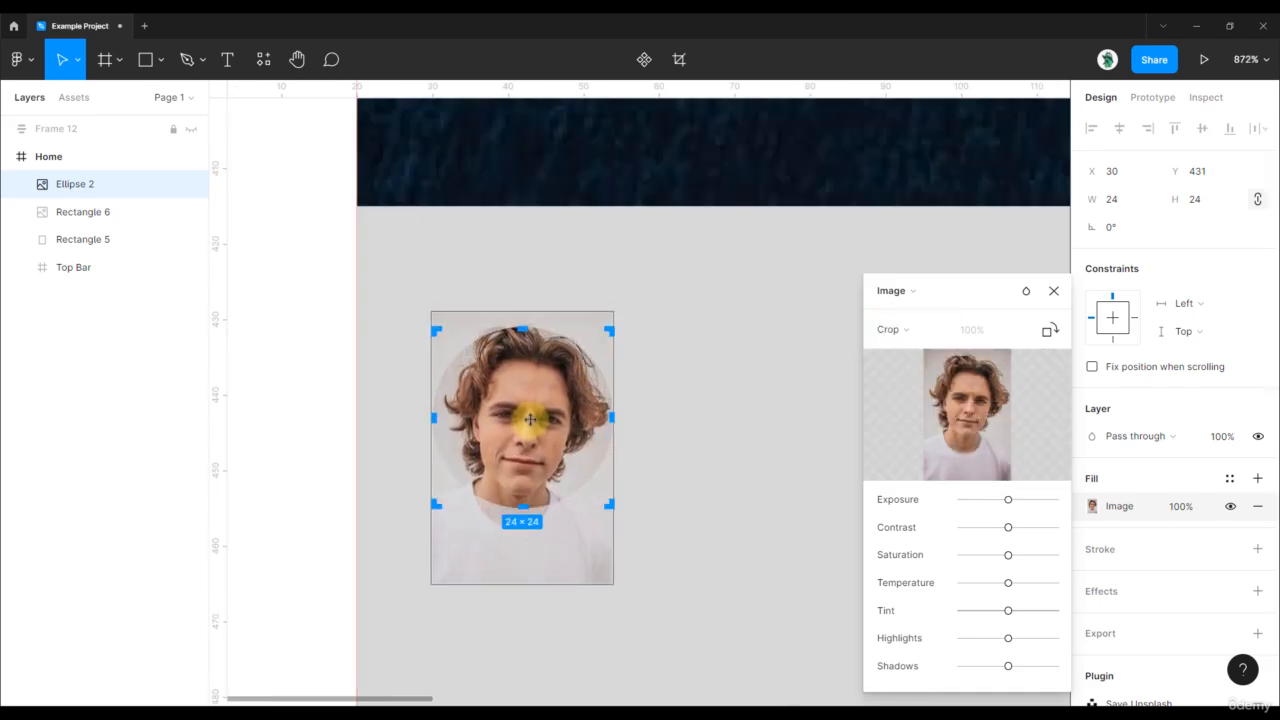
click(303, 254)
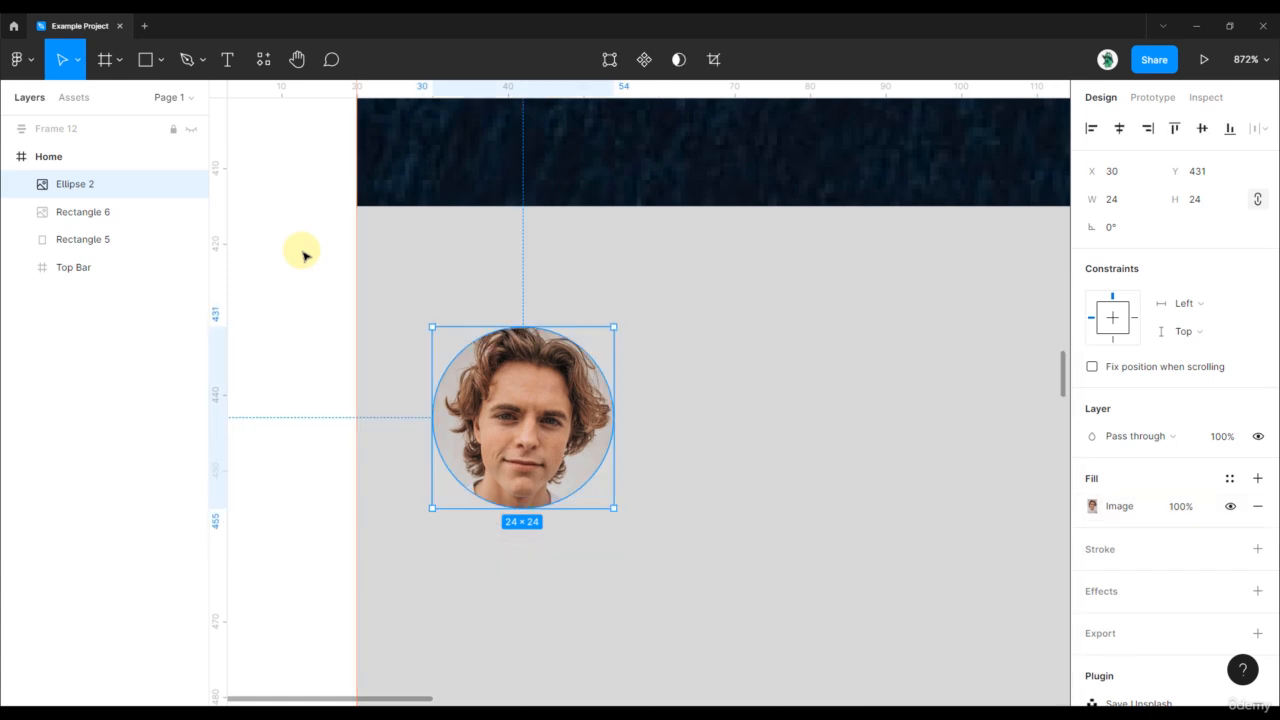
click(303, 254)
- Position the avatar at X 32, Y 427, 12 px below the mountain photo
scroll(333, 265, down, 5)
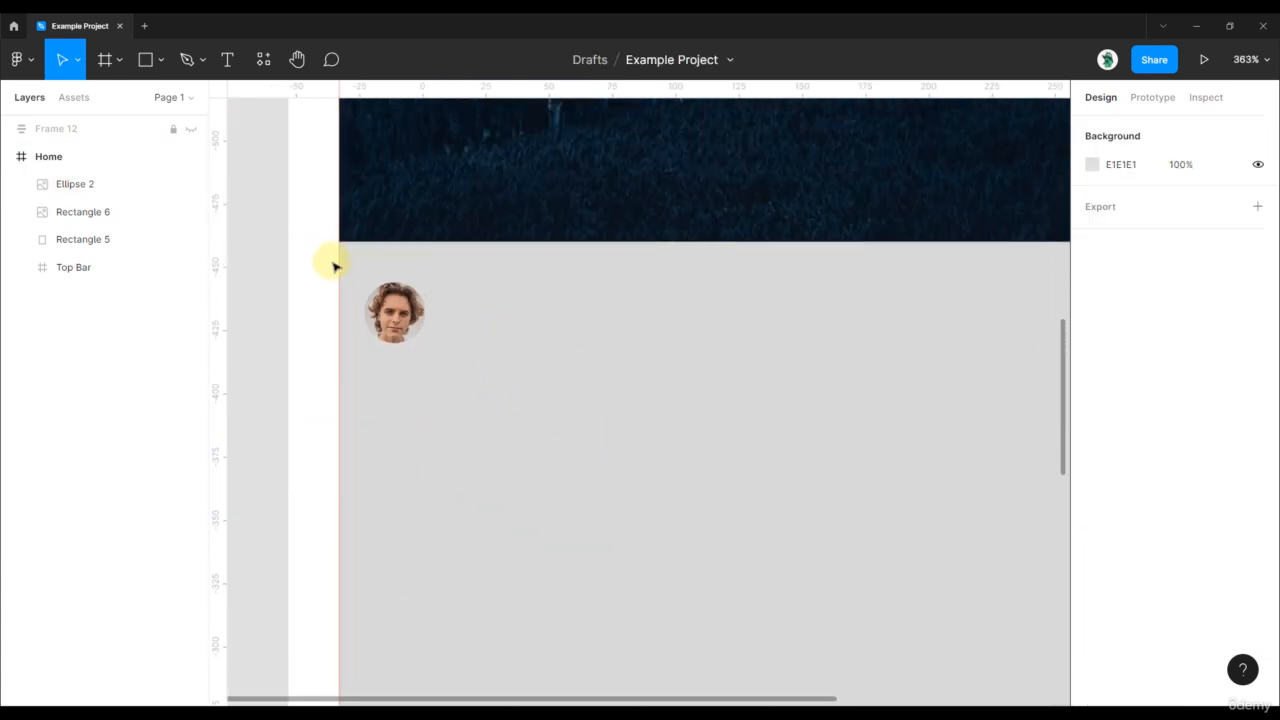
click(380, 310)
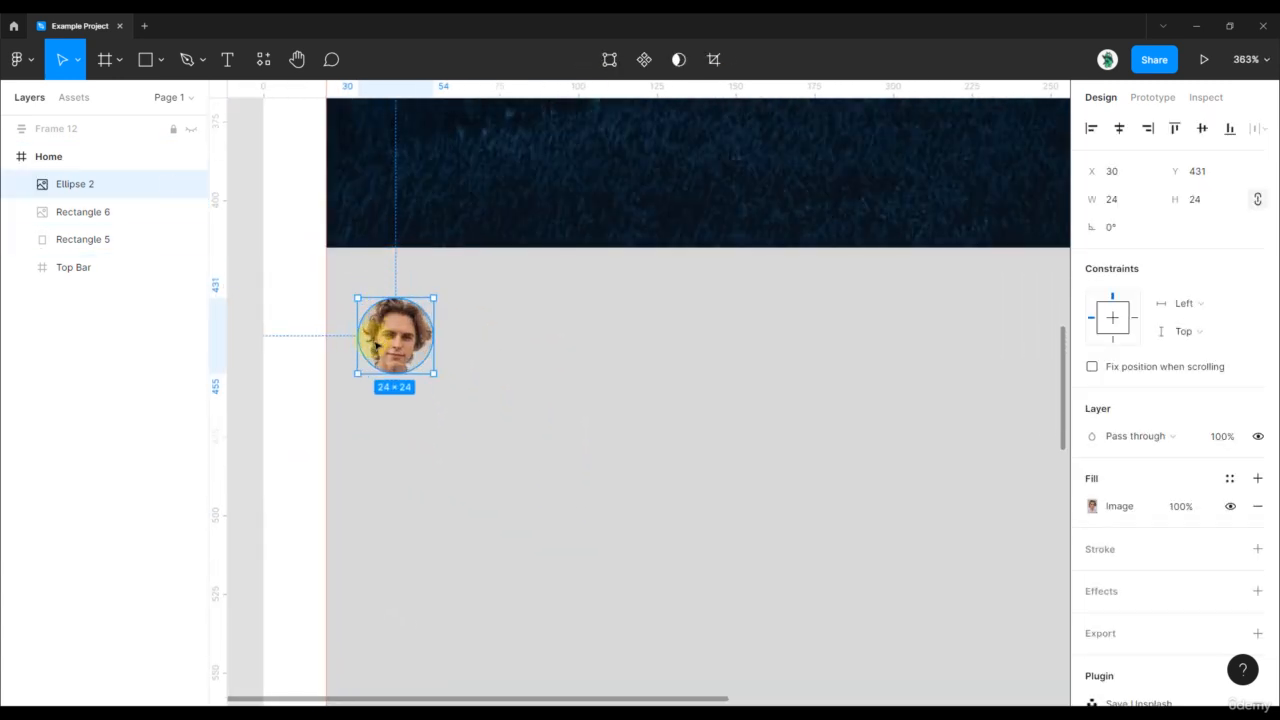
drag(390, 331, 387, 334)
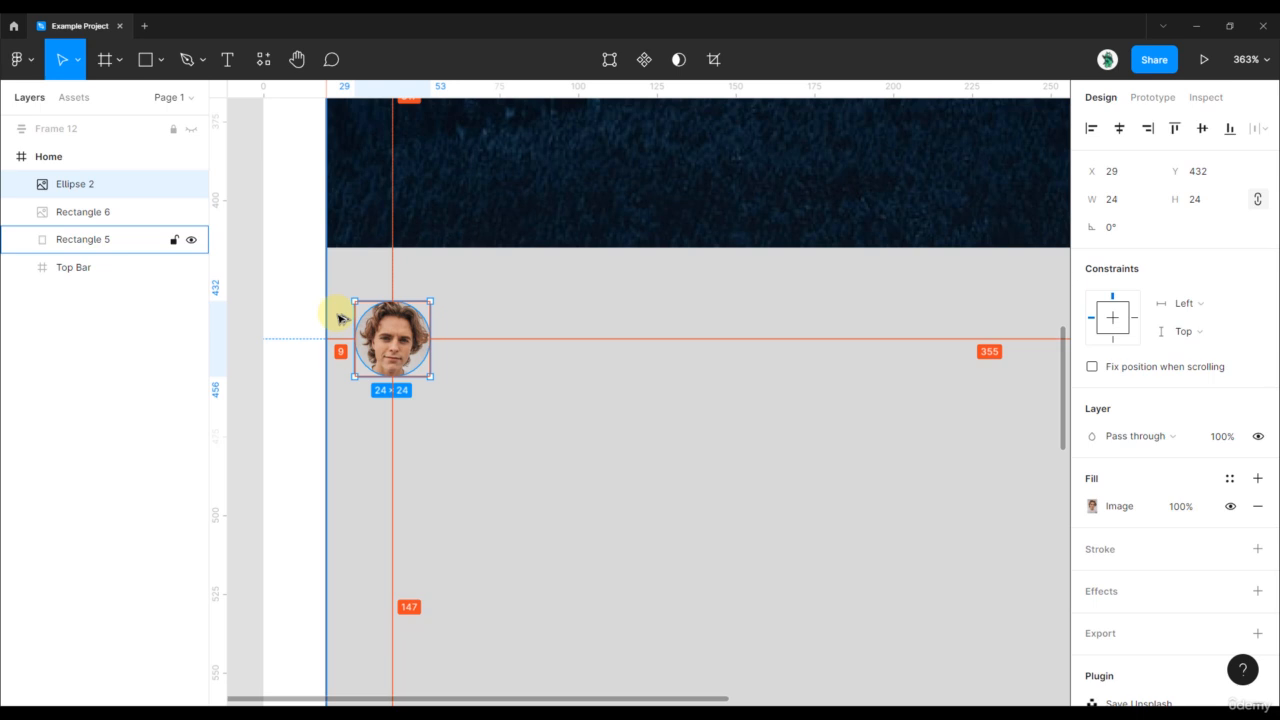
key(Right)
key(Right)
key(Right)
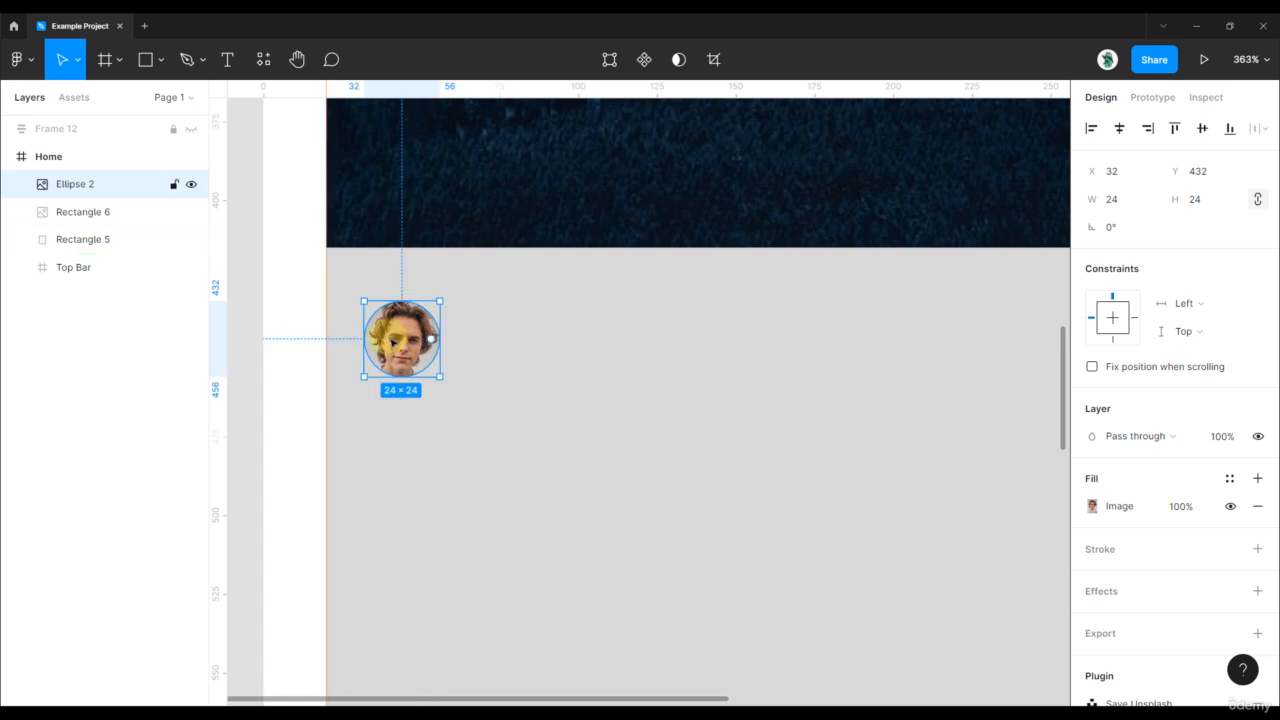
key(Up)
key(Up)
key(Up)
key(Up)
key(Up)
key(Up)
key(Up)
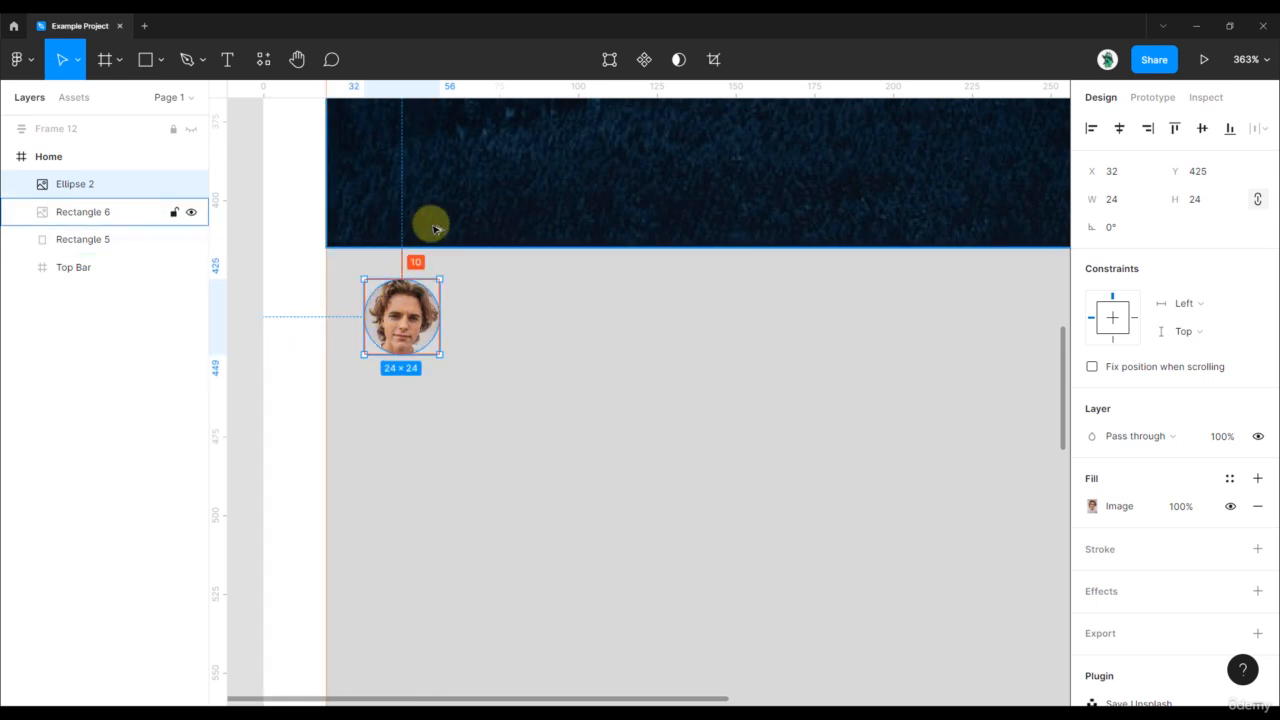
key(Down)
key(Down)
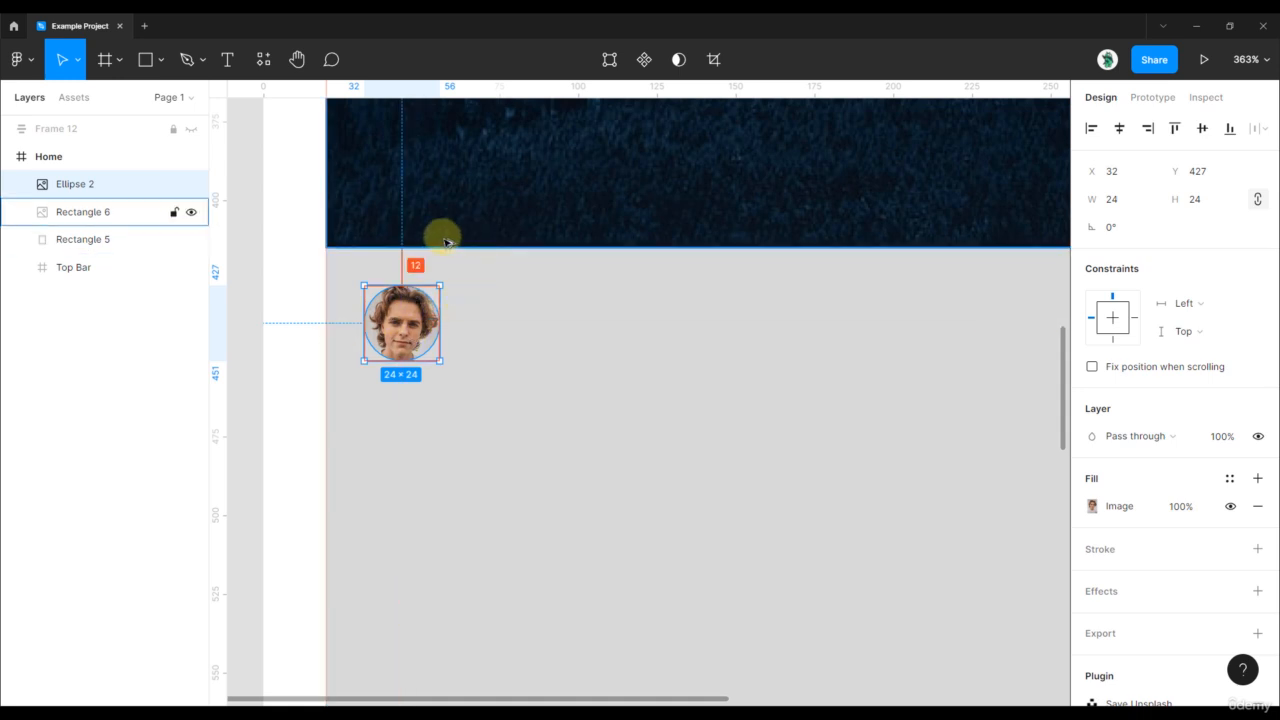
scroll(420, 260, down, 5)
click(307, 264)
drag(305, 218, 341, 355)
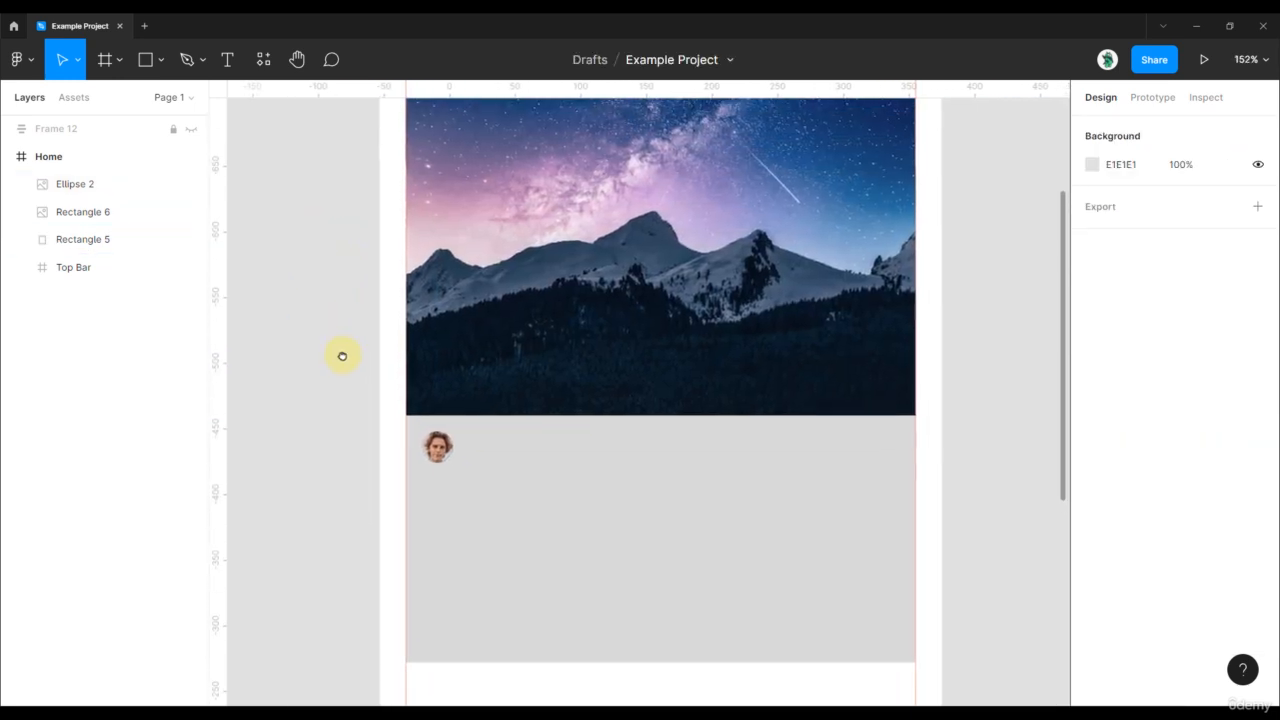
scroll(506, 480, down, 1)
scroll(506, 482, down, 1)
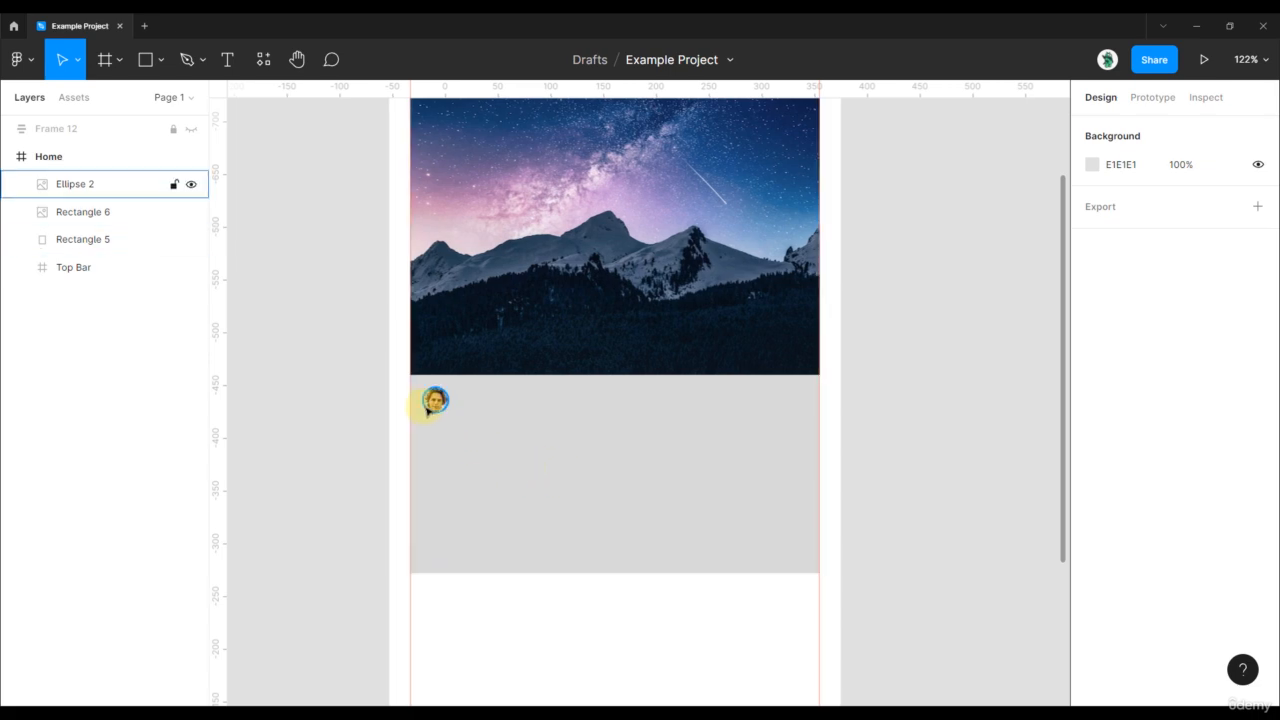
scroll(503, 403, up, 3)
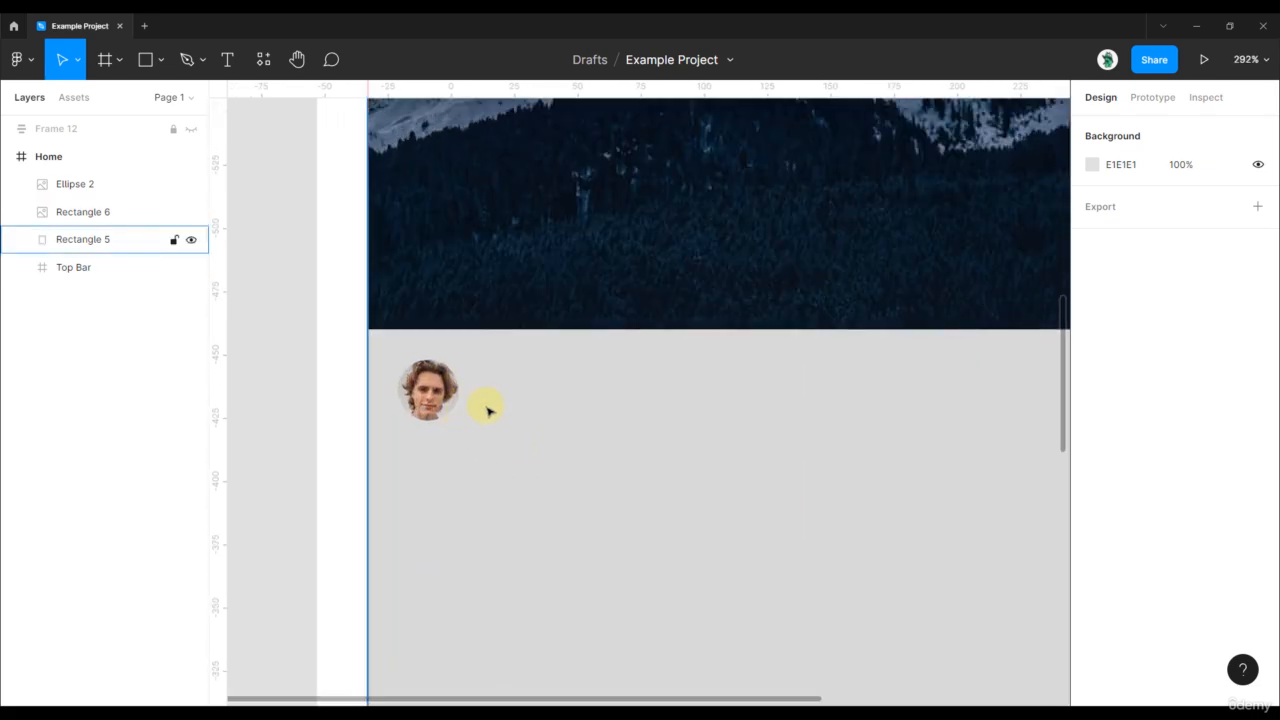
- Add the author's name as text beside the avatar, set to 14 Medium
key(t)
click(489, 390)
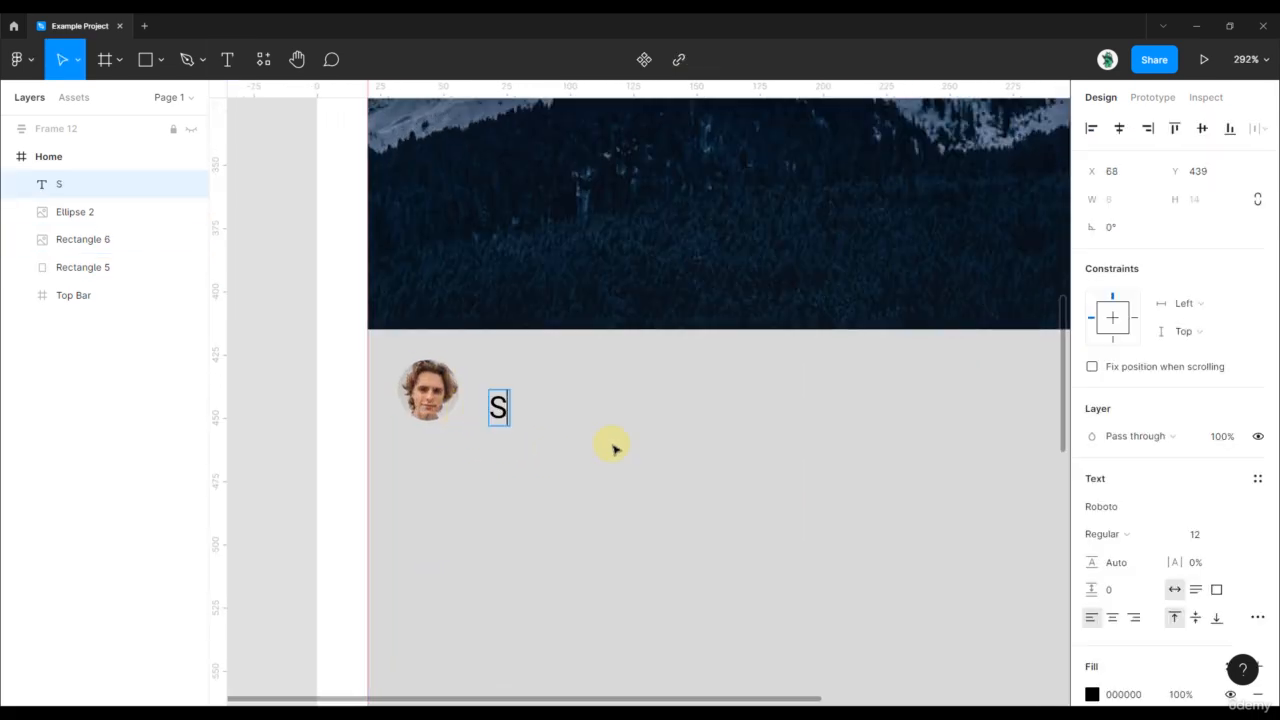
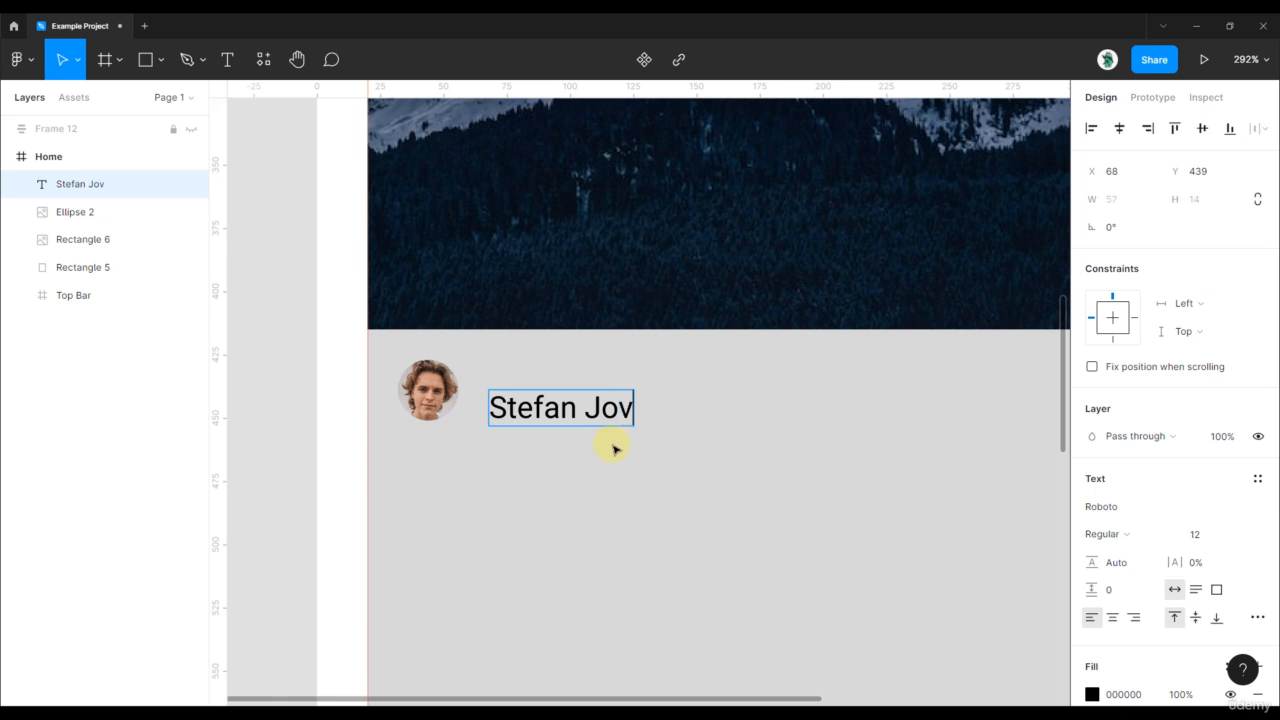
key(Escape)
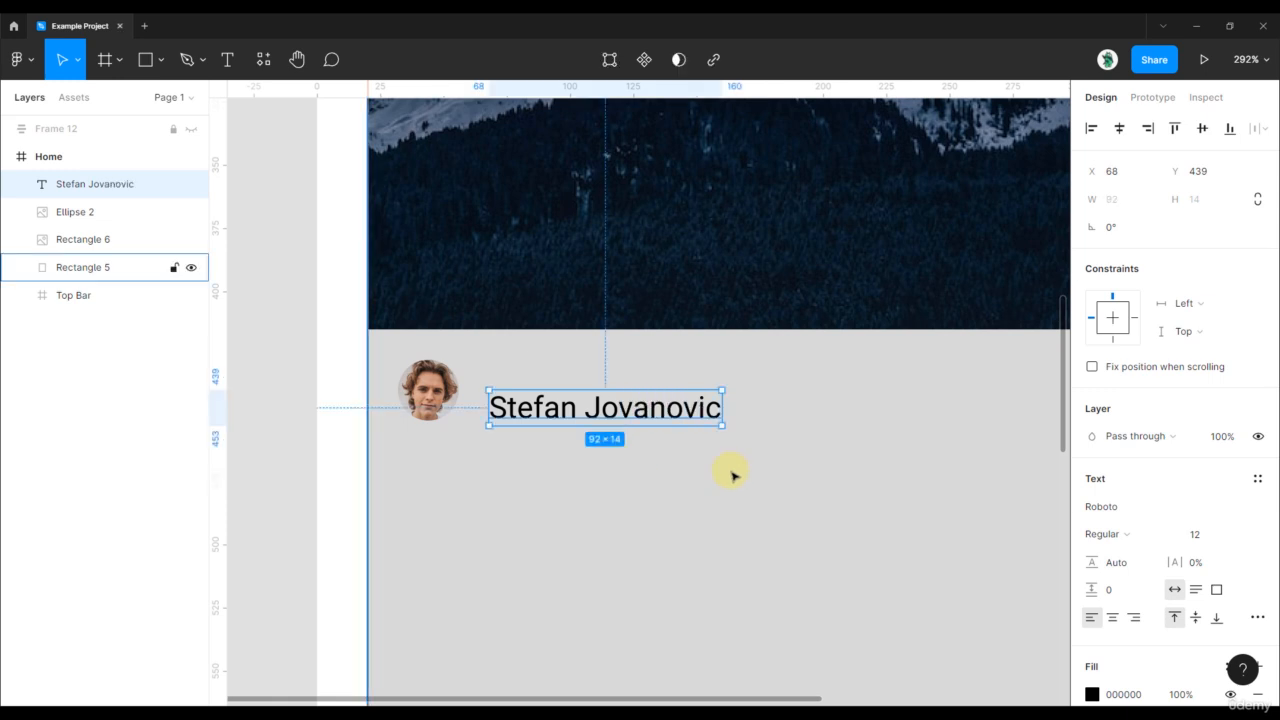
click(1205, 540)
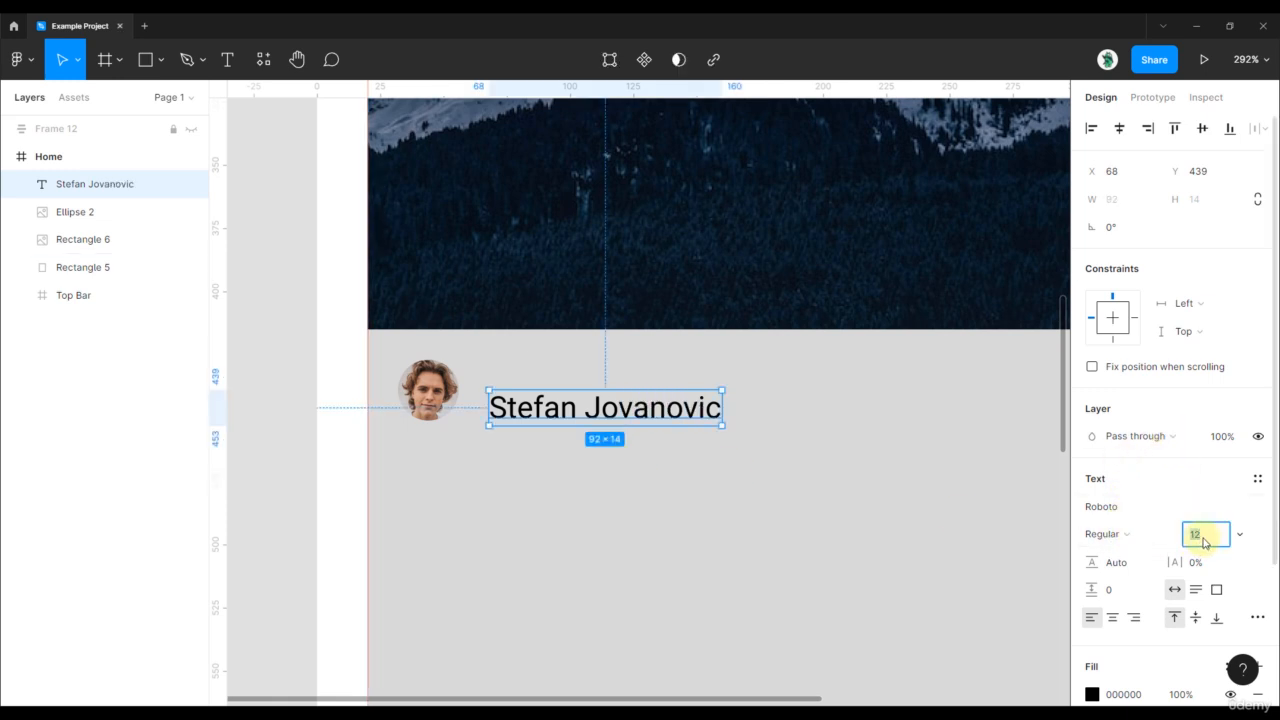
key(Up)
key(Up)
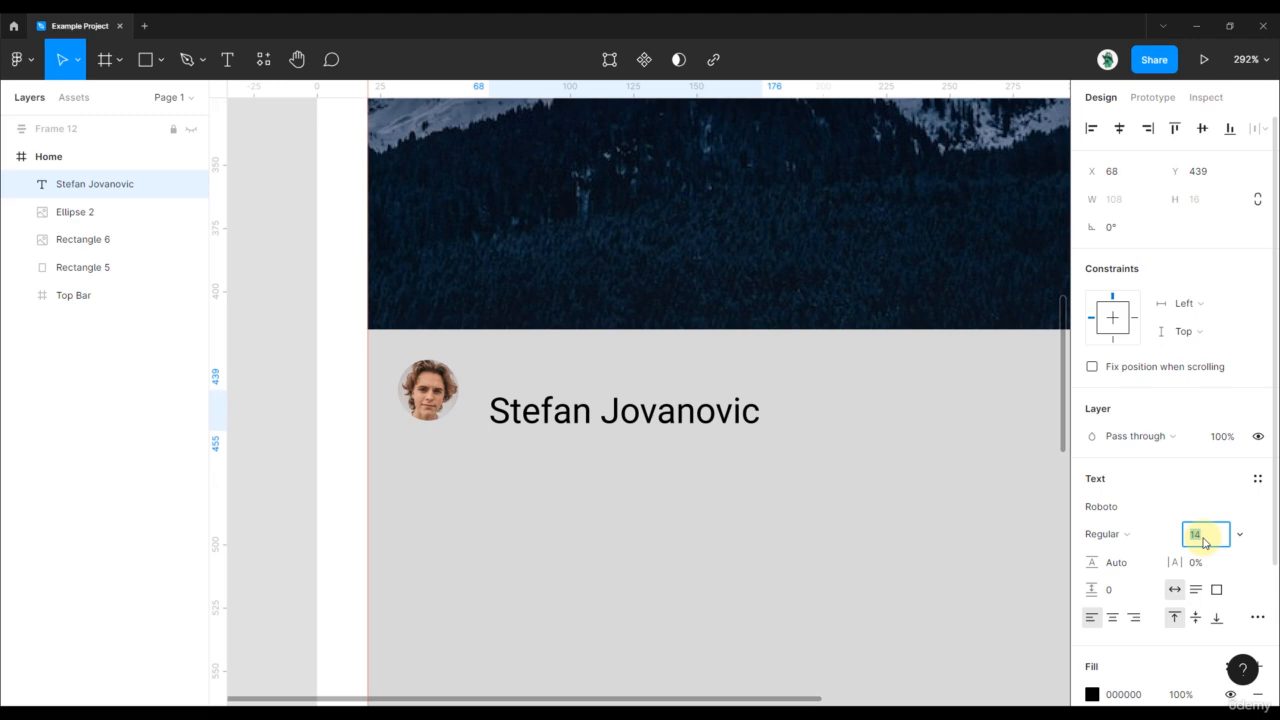
click(1114, 532)
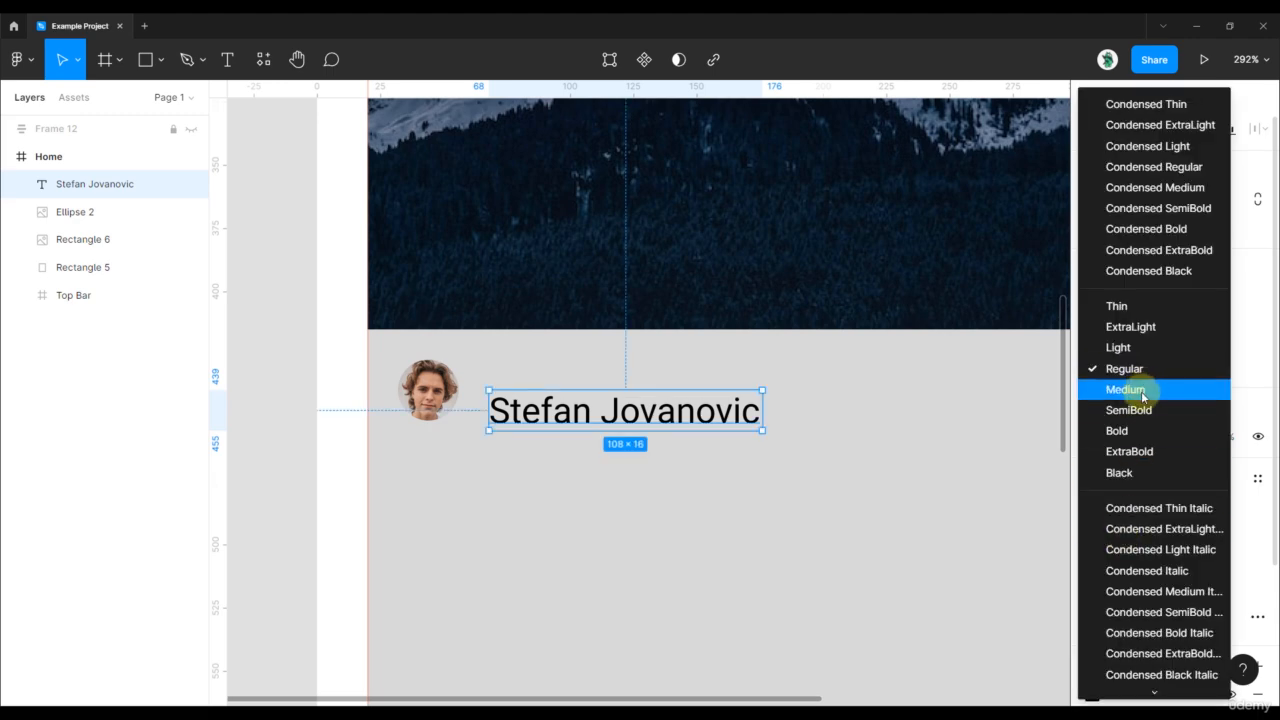
click(1142, 395)
- Align the name level with the avatar, 10 px to its right
drag(671, 409, 647, 388)
key(alt)
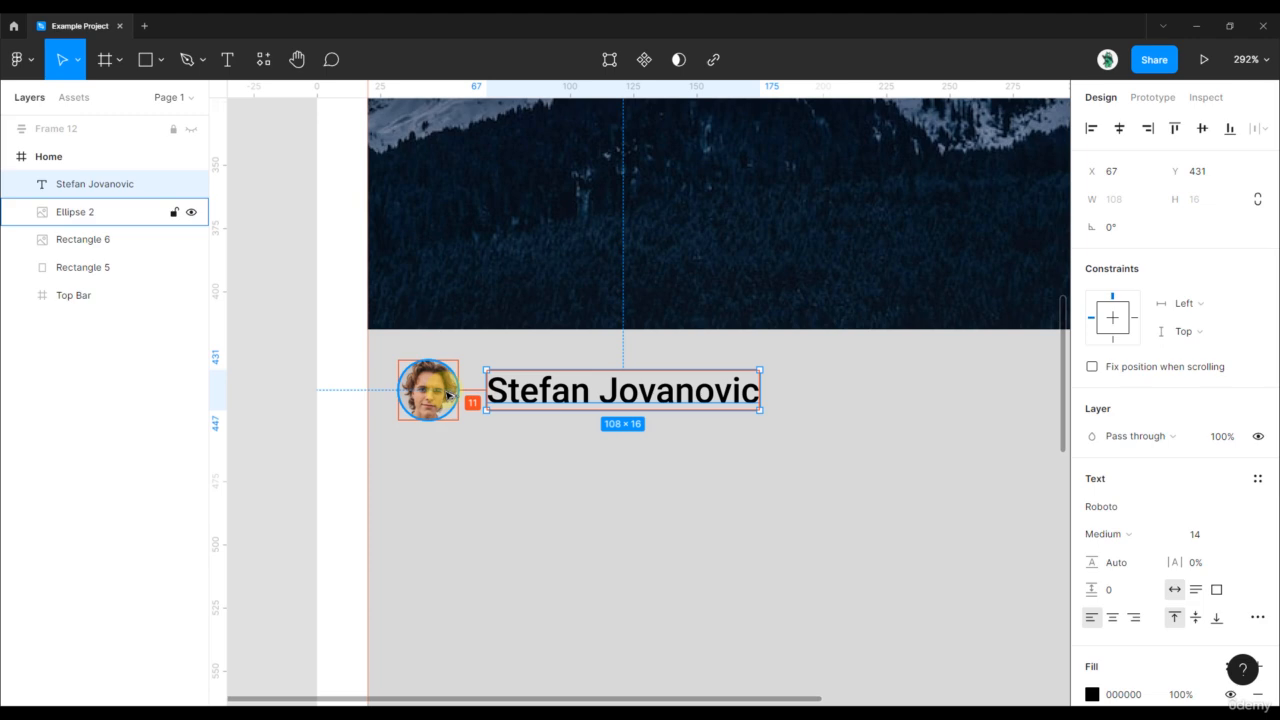
key(Left)
scroll(447, 394, down, 2)
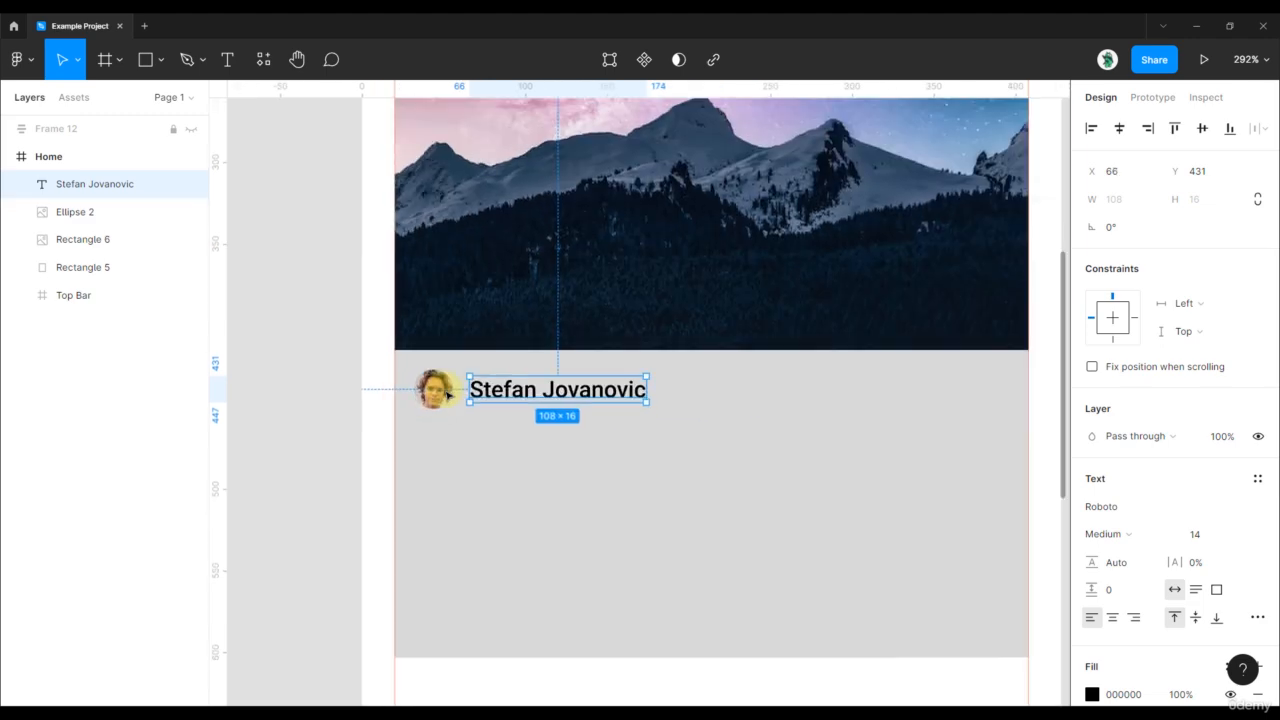
click(320, 291)
scroll(320, 291, down, 2)
drag(606, 366, 619, 440)
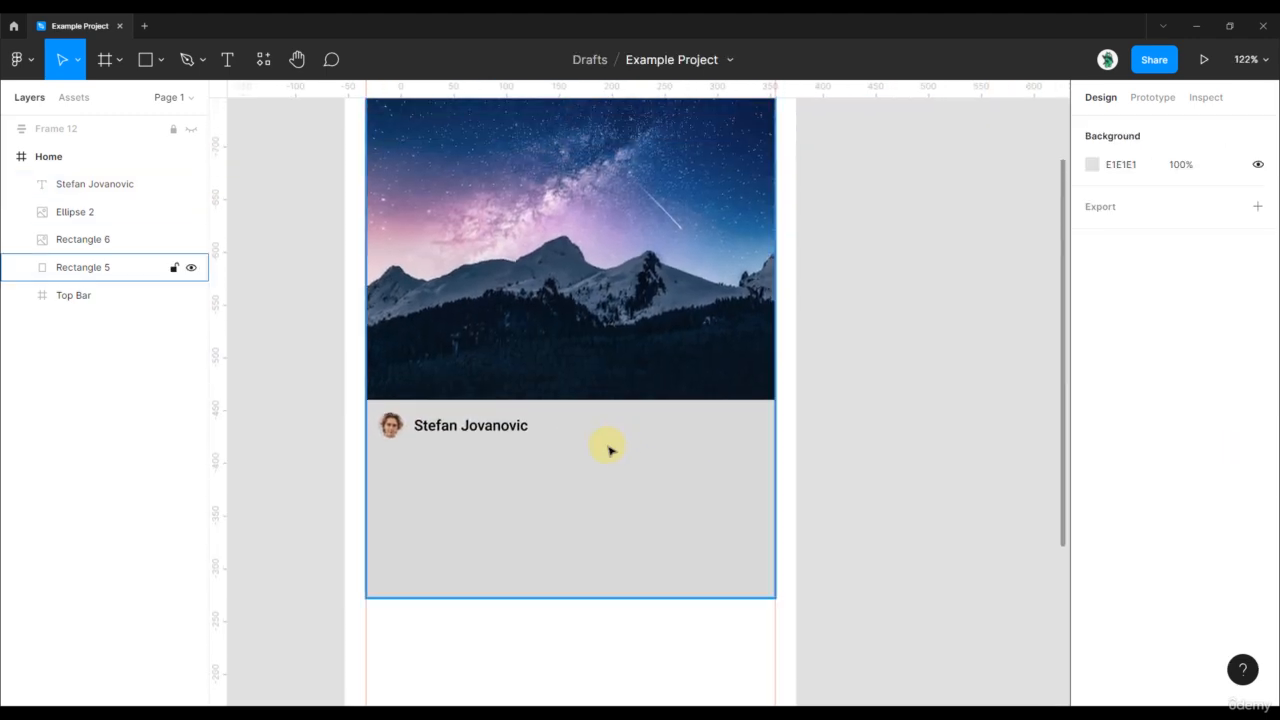
scroll(666, 430, down, 2)
scroll(829, 403, down, 1)
scroll(604, 391, up, 4)
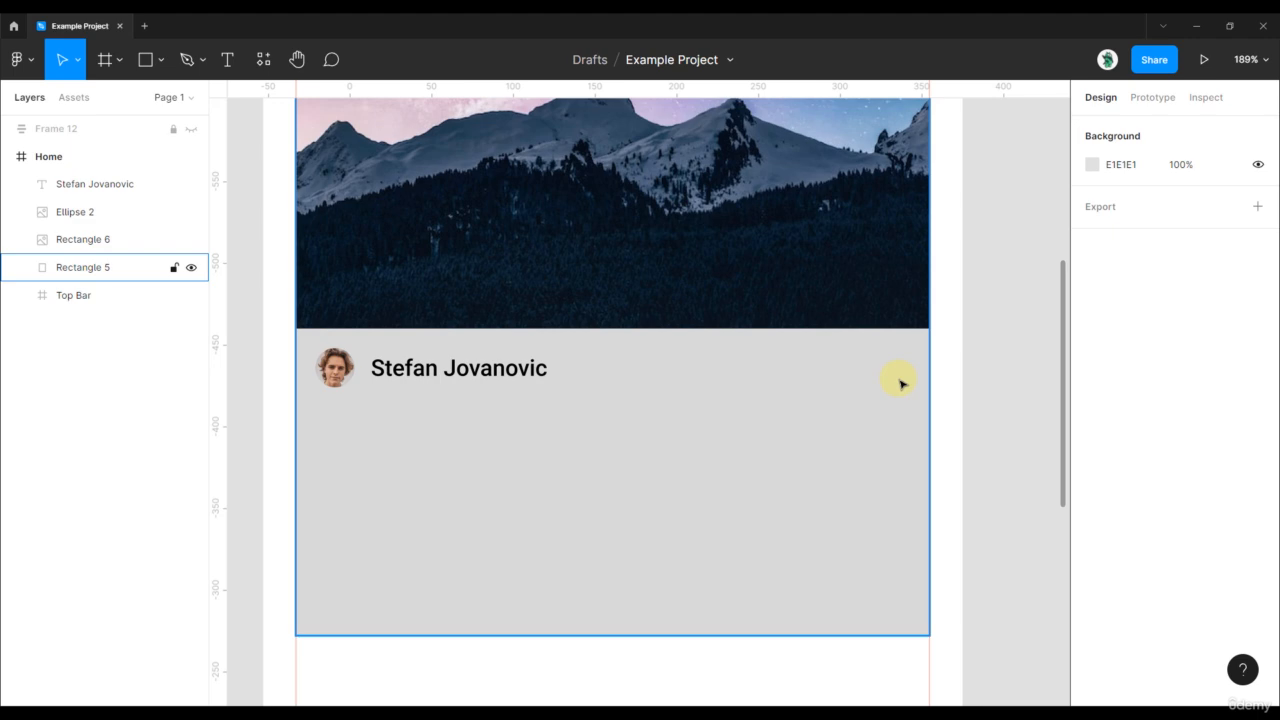
- Run the Material Design Icons plugin with the Outlined icon style
click(263, 59)
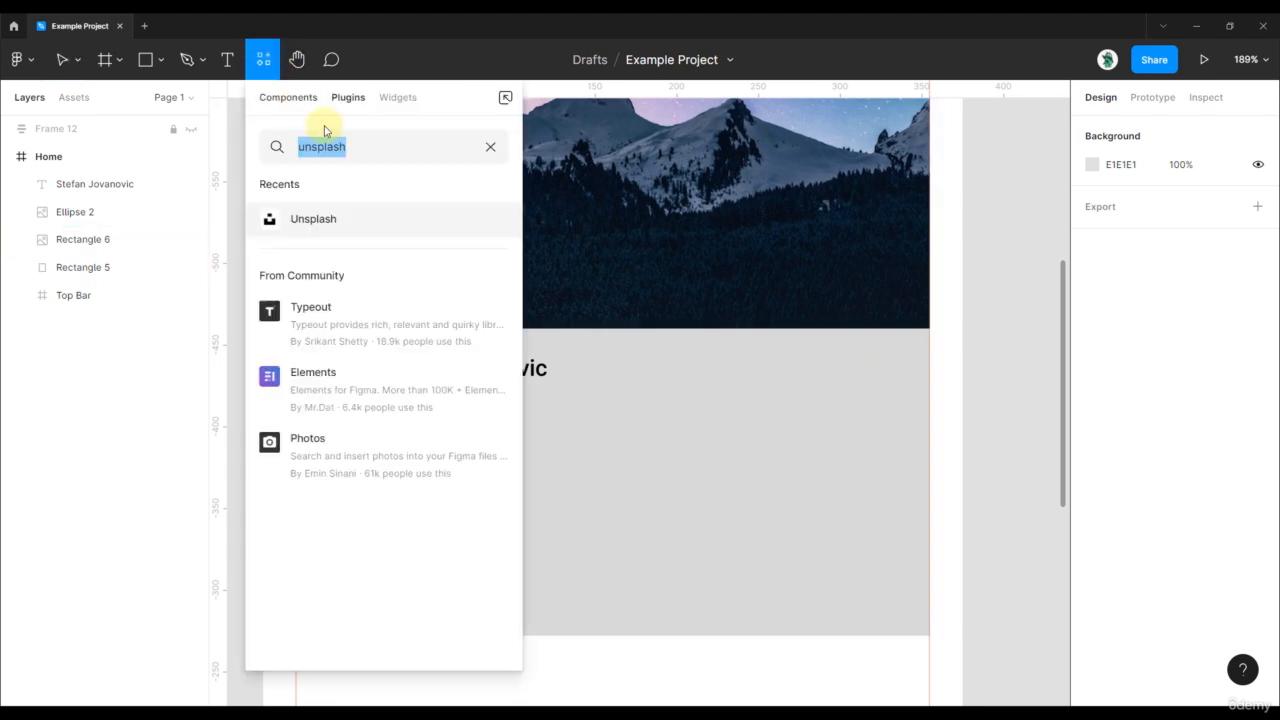
click(491, 149)
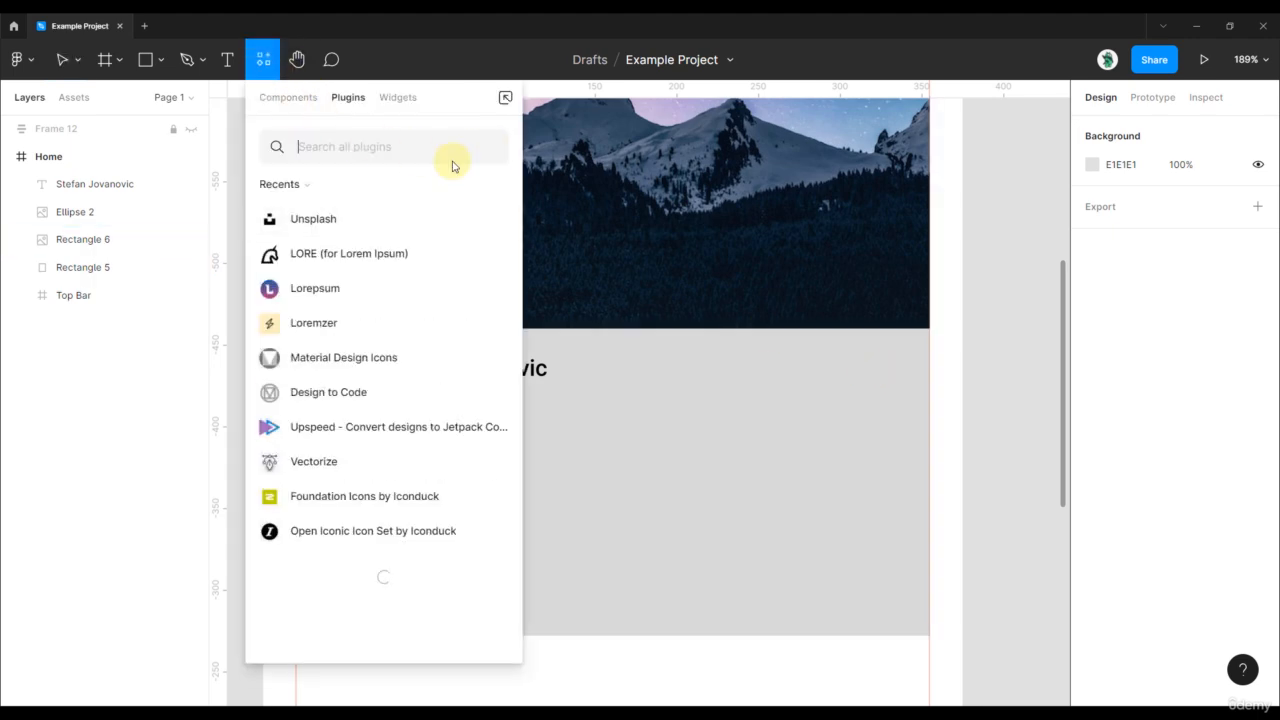
click(366, 358)
click(914, 257)
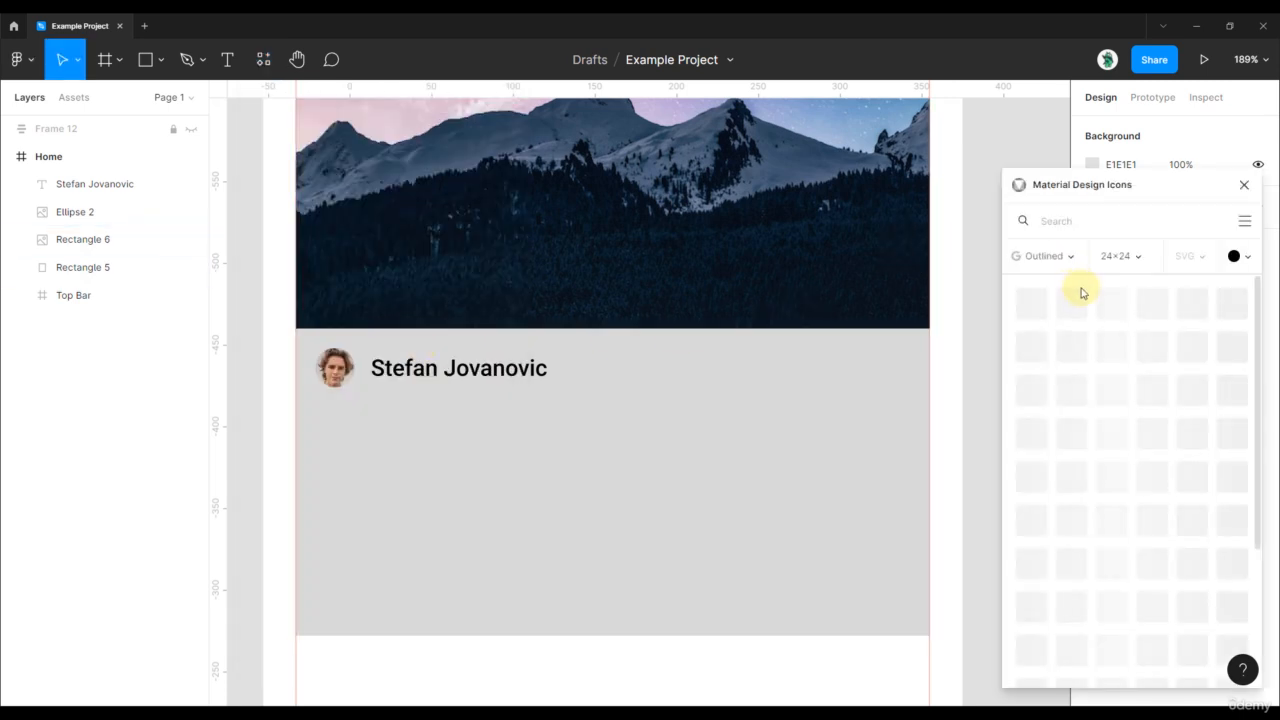
click(1055, 258)
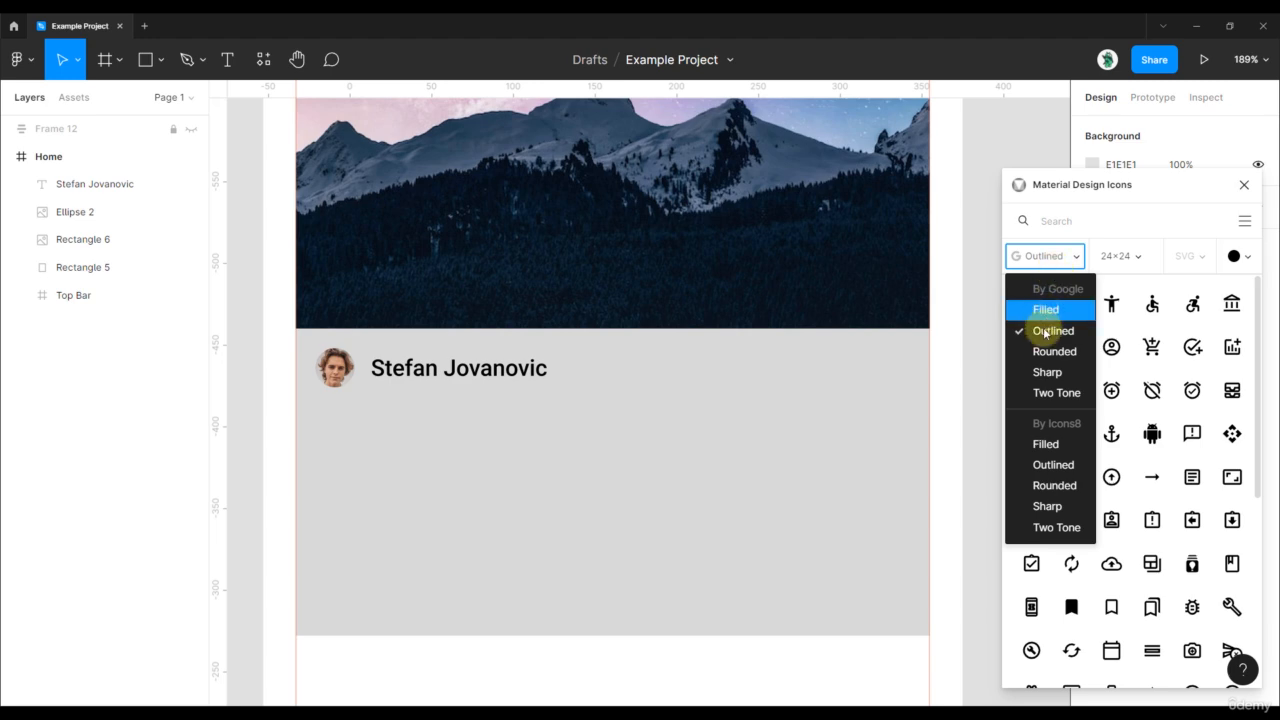
click(1122, 226)
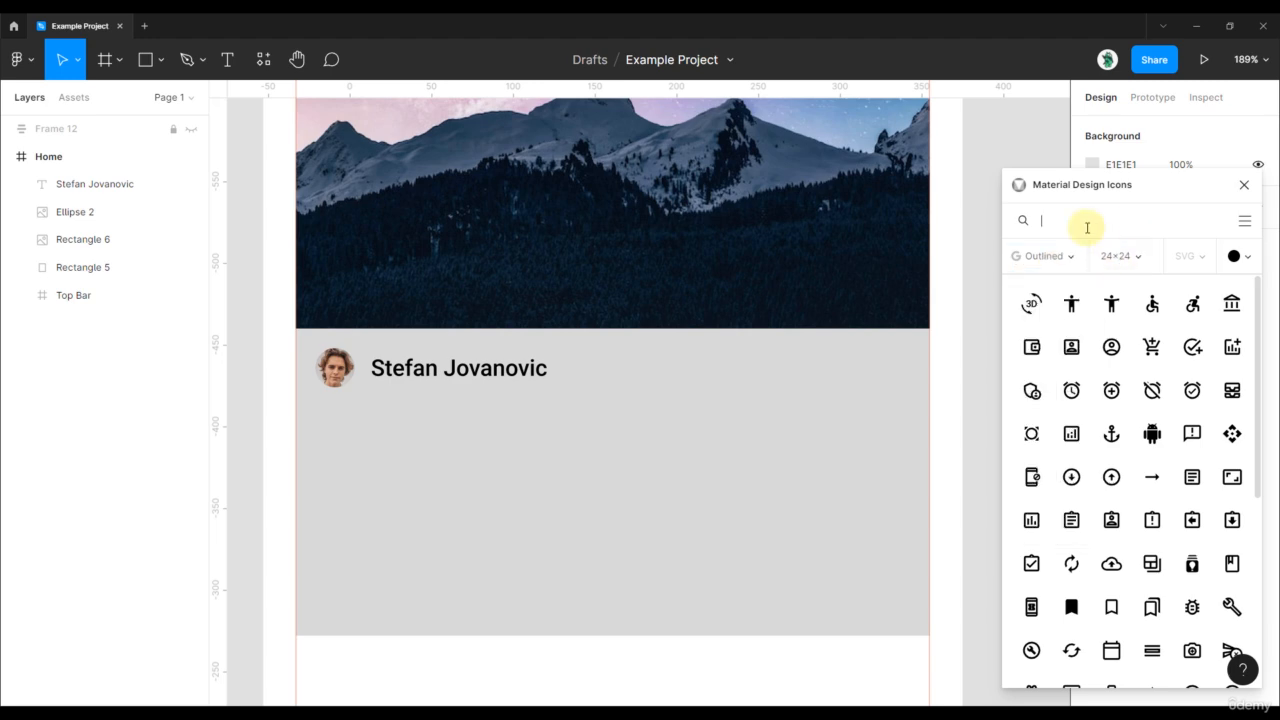
- Place favorite, bubble and share icons and arrange them heart, chat, share in a row
text(favorite)
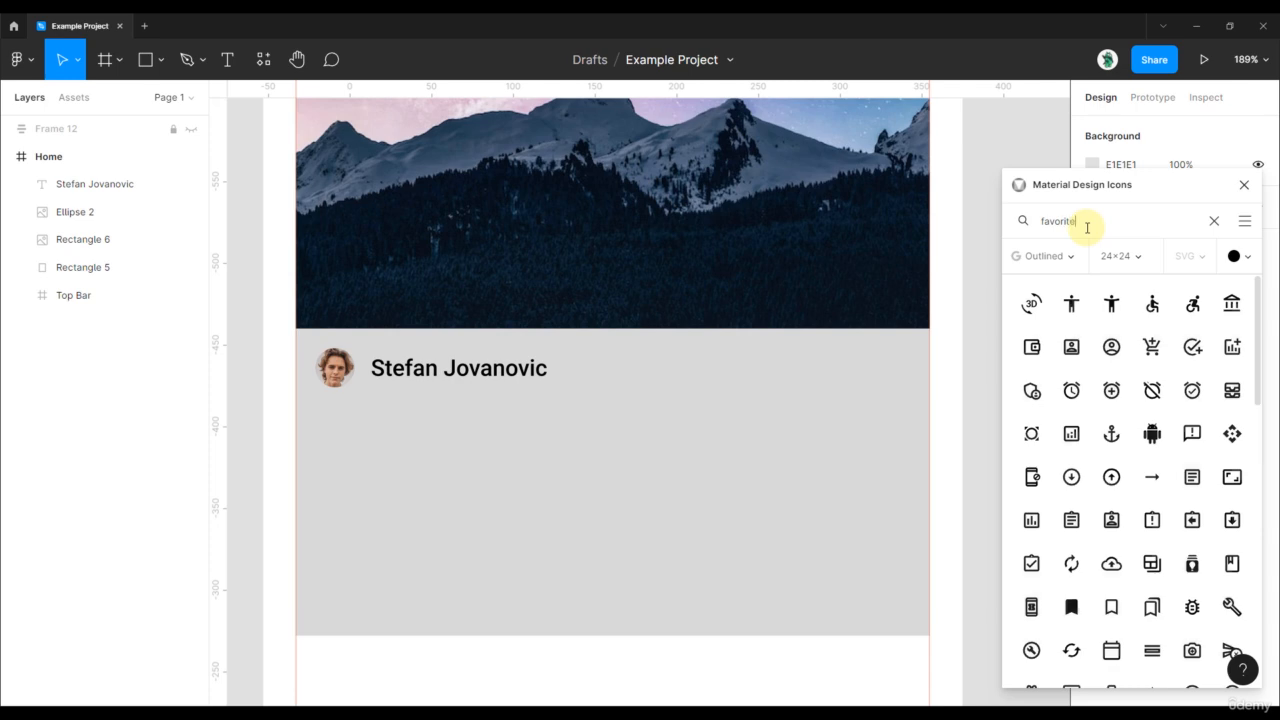
drag(1071, 316, 801, 389)
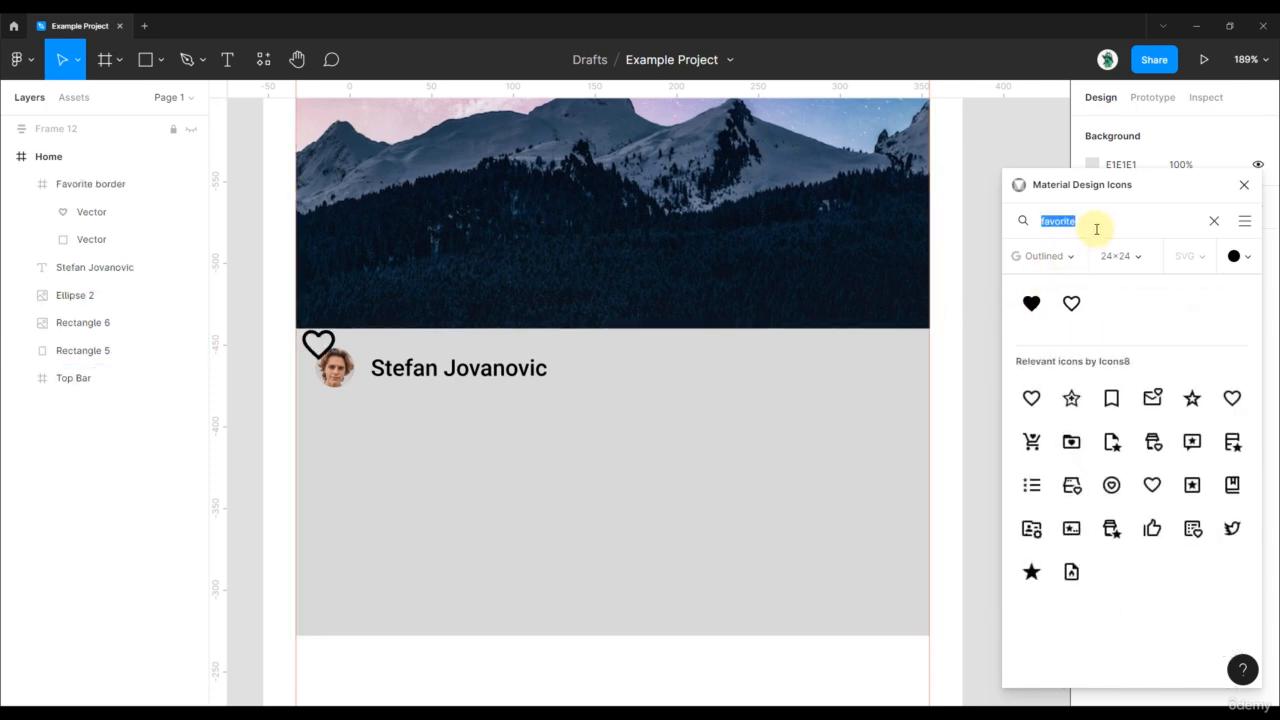
text(bubble)
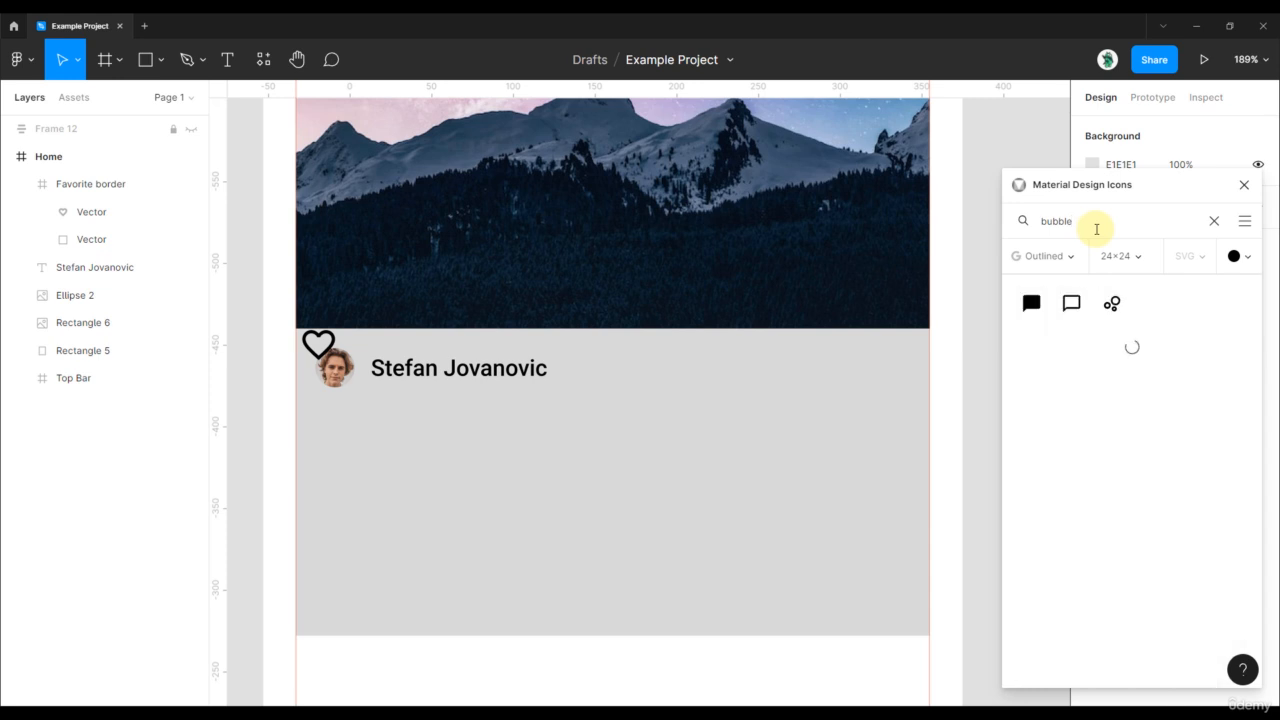
drag(1071, 303, 620, 375)
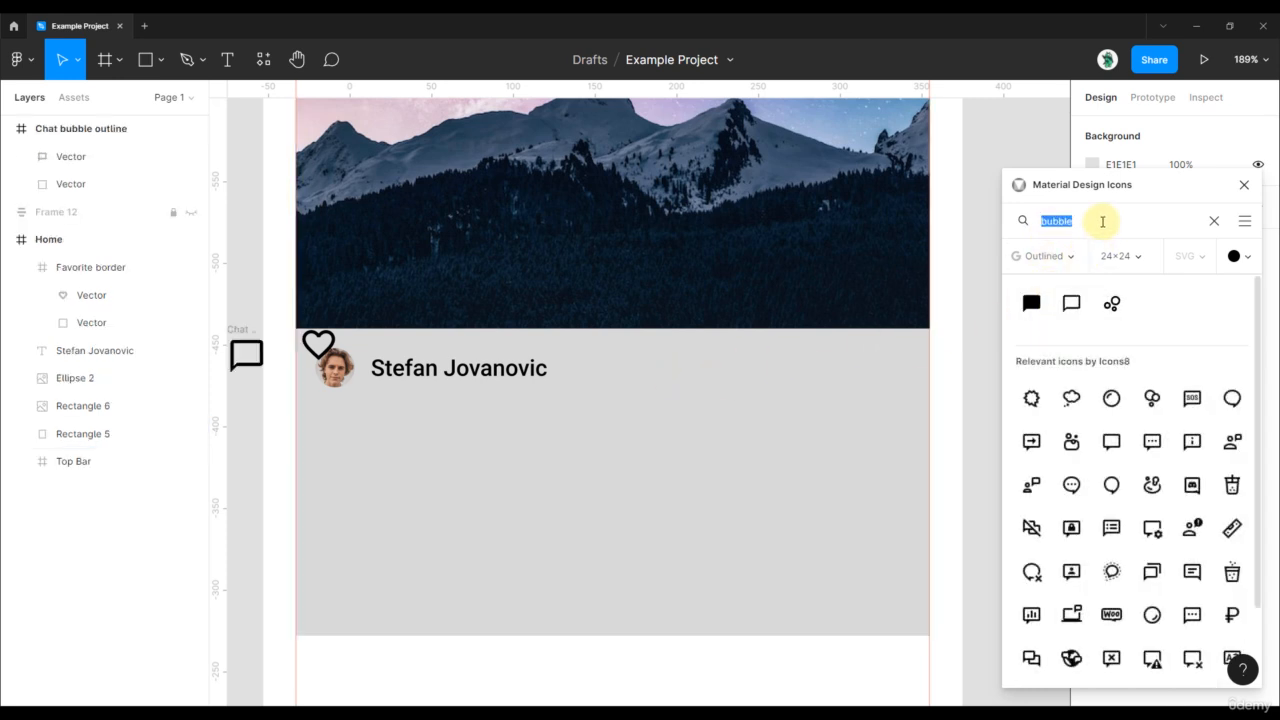
text(share)
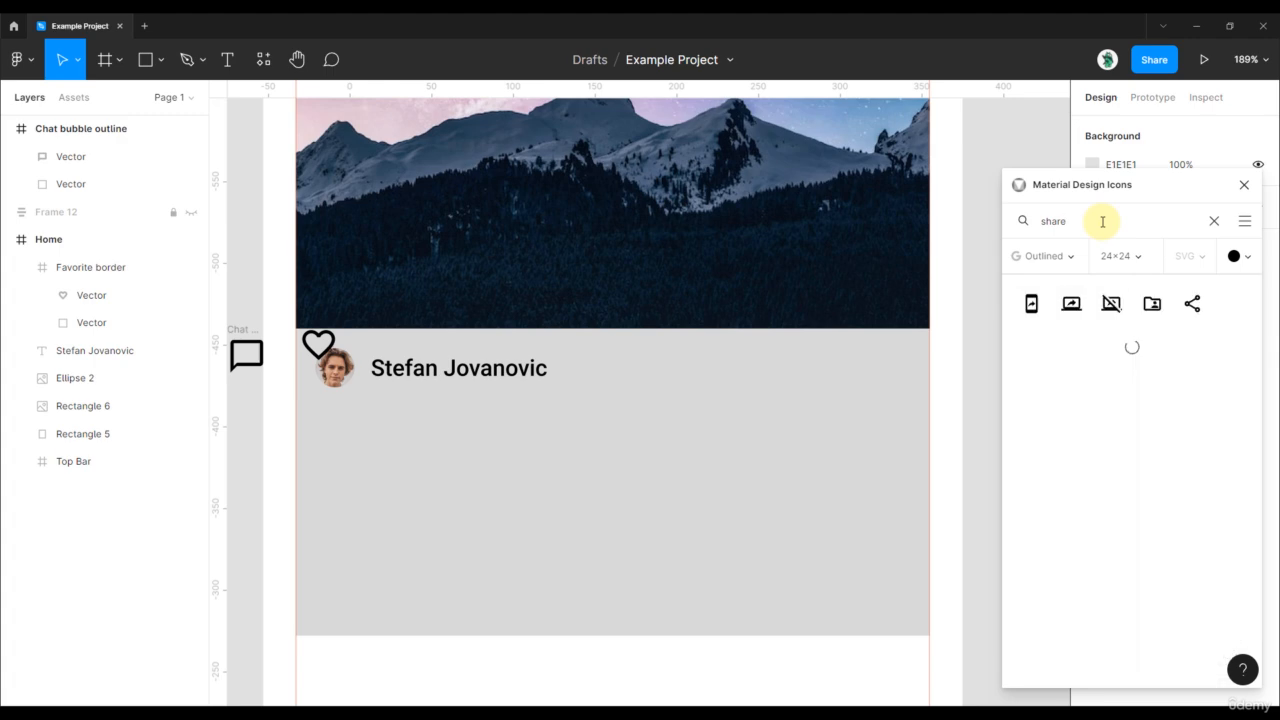
drag(1185, 304, 620, 470)
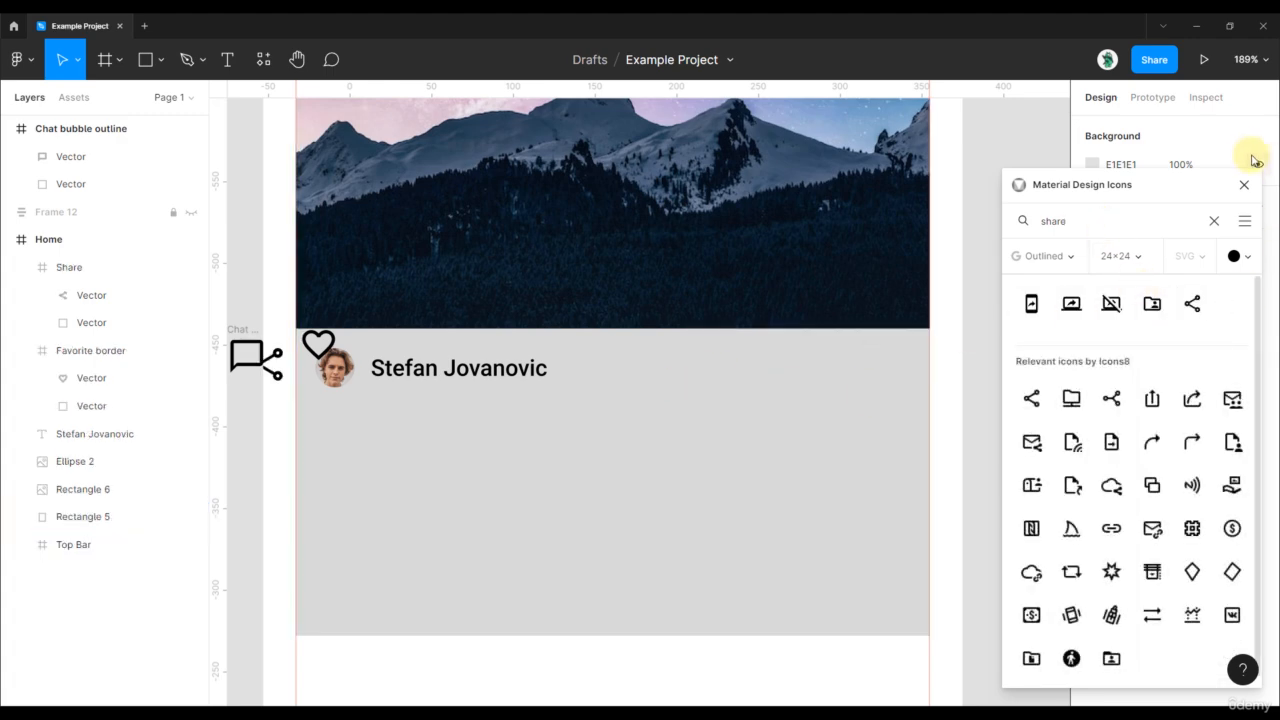
click(1244, 184)
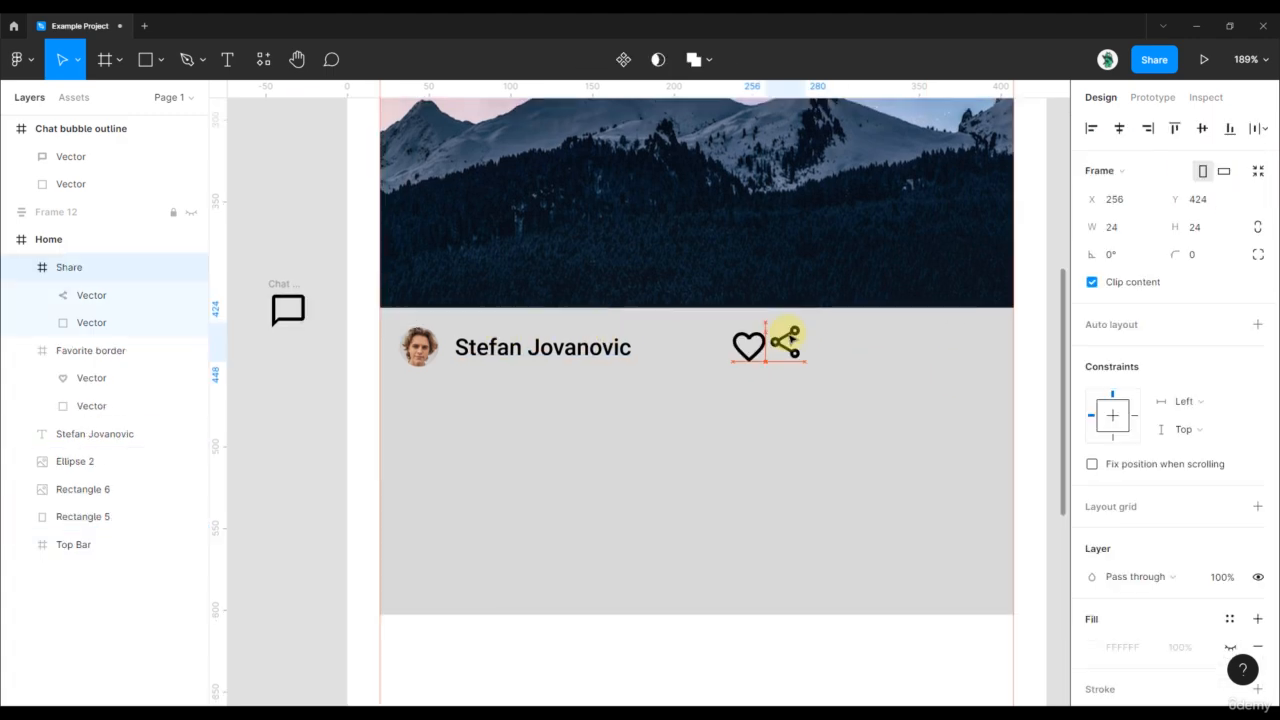
drag(780, 338, 866, 342)
drag(288, 306, 805, 337)
scroll(803, 340, up, 3)
- Move the heart, chat and share icons to the card's right side, then 2 px left
scroll(806, 340, down, 5)
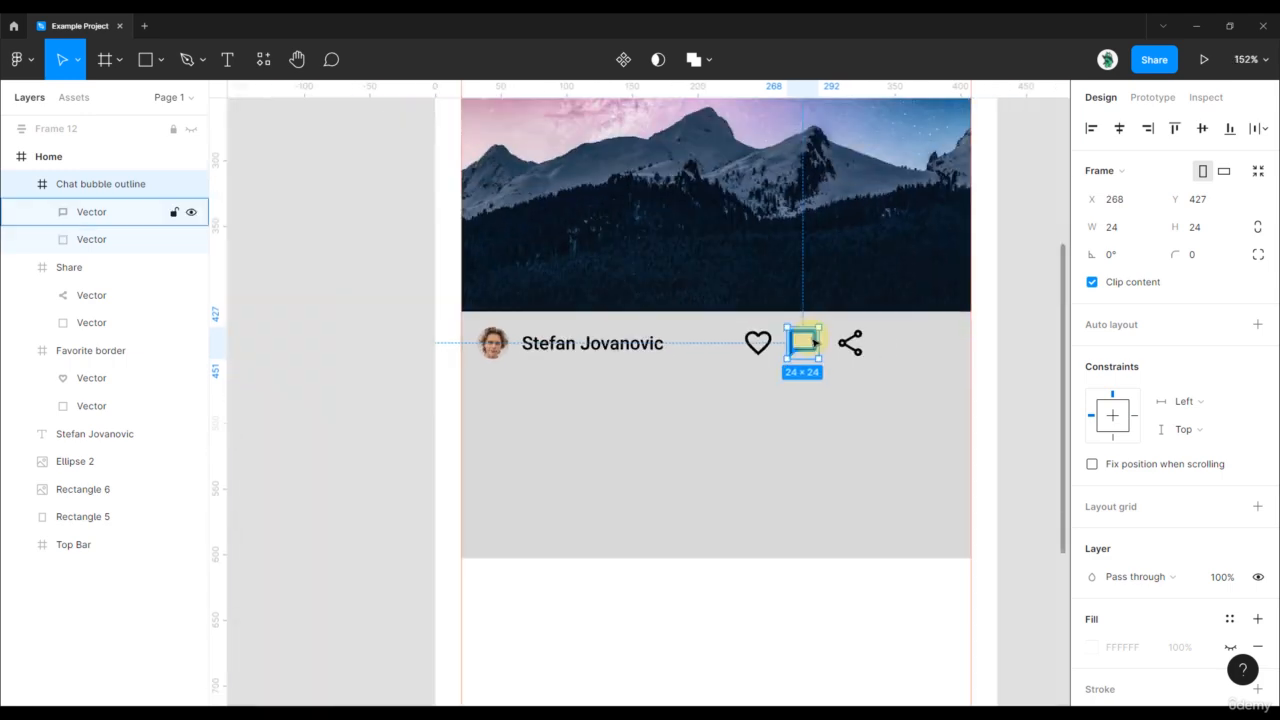
click(963, 337)
scroll(817, 343, up, 5)
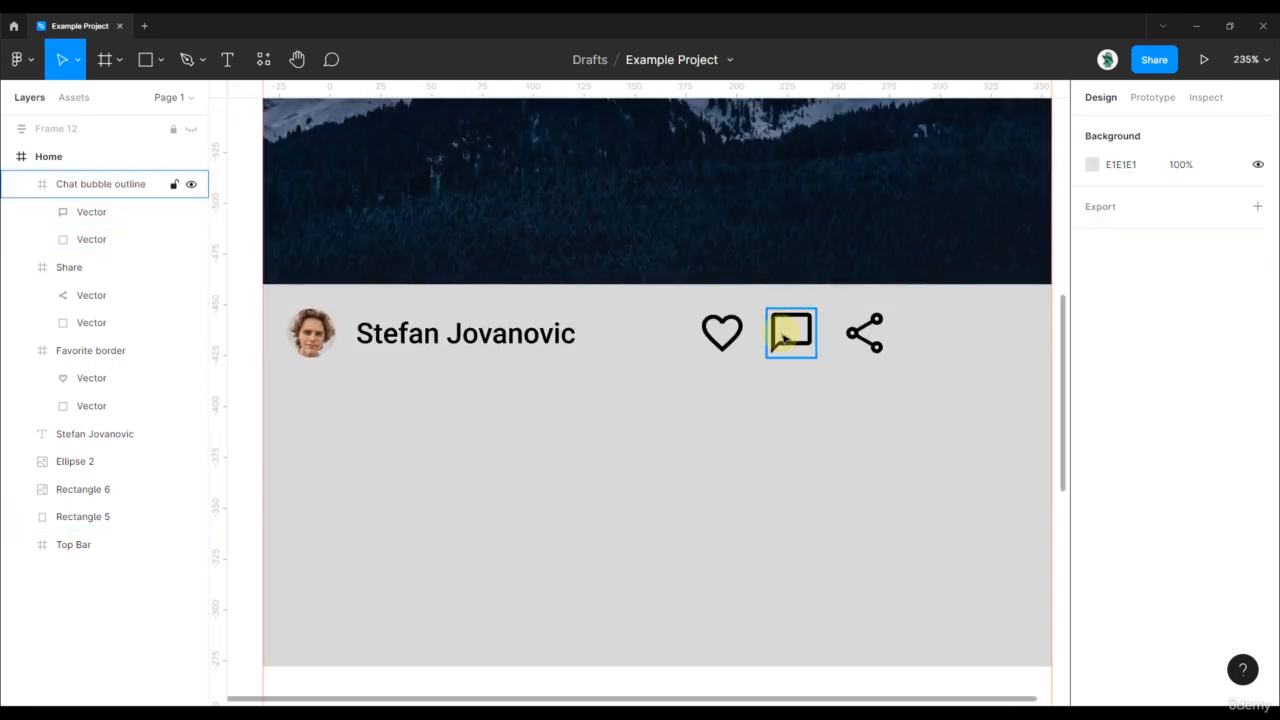
click(791, 331)
click(845, 335)
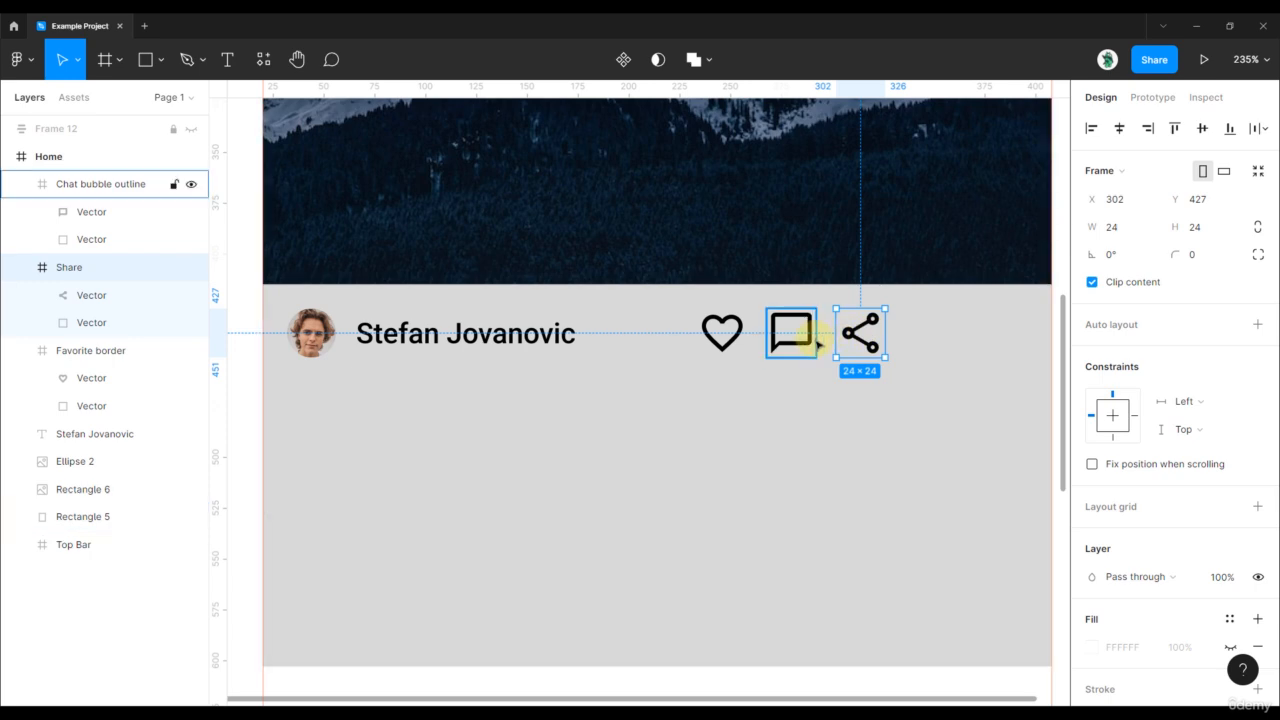
scroll(816, 345, down, 2)
shift+click(800, 337)
shift+click(754, 335)
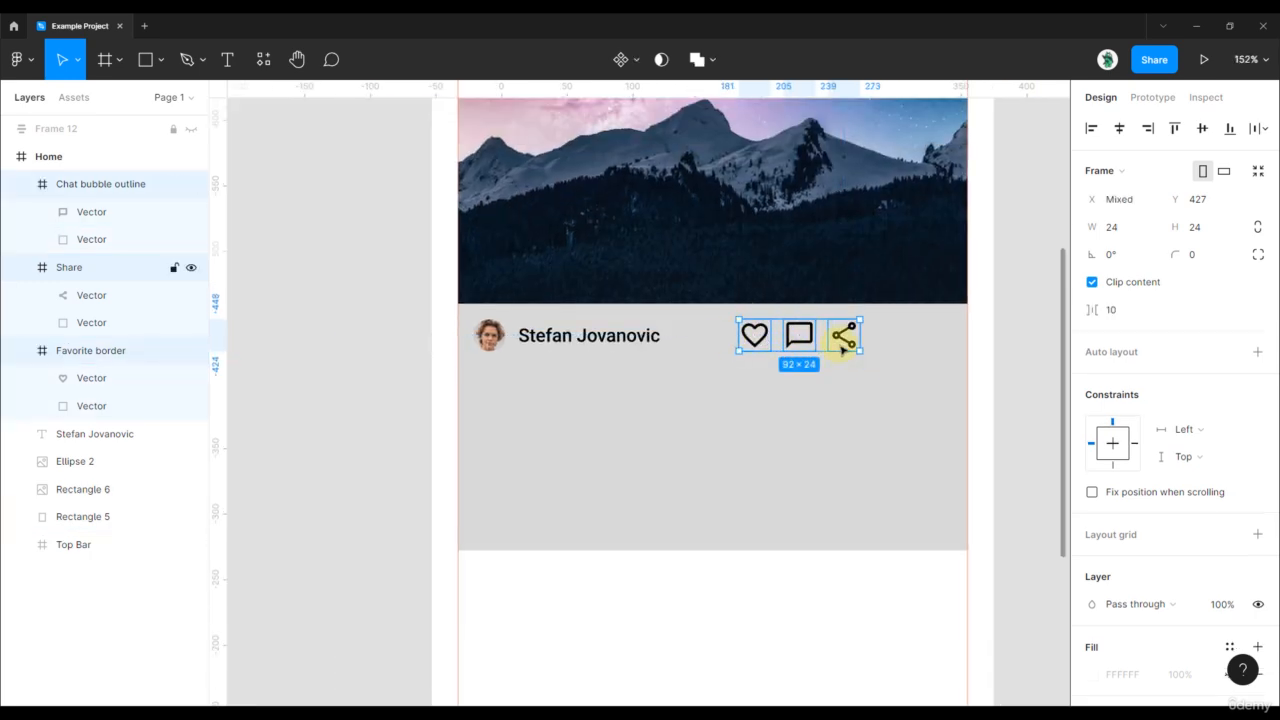
scroll(843, 342, up, 1)
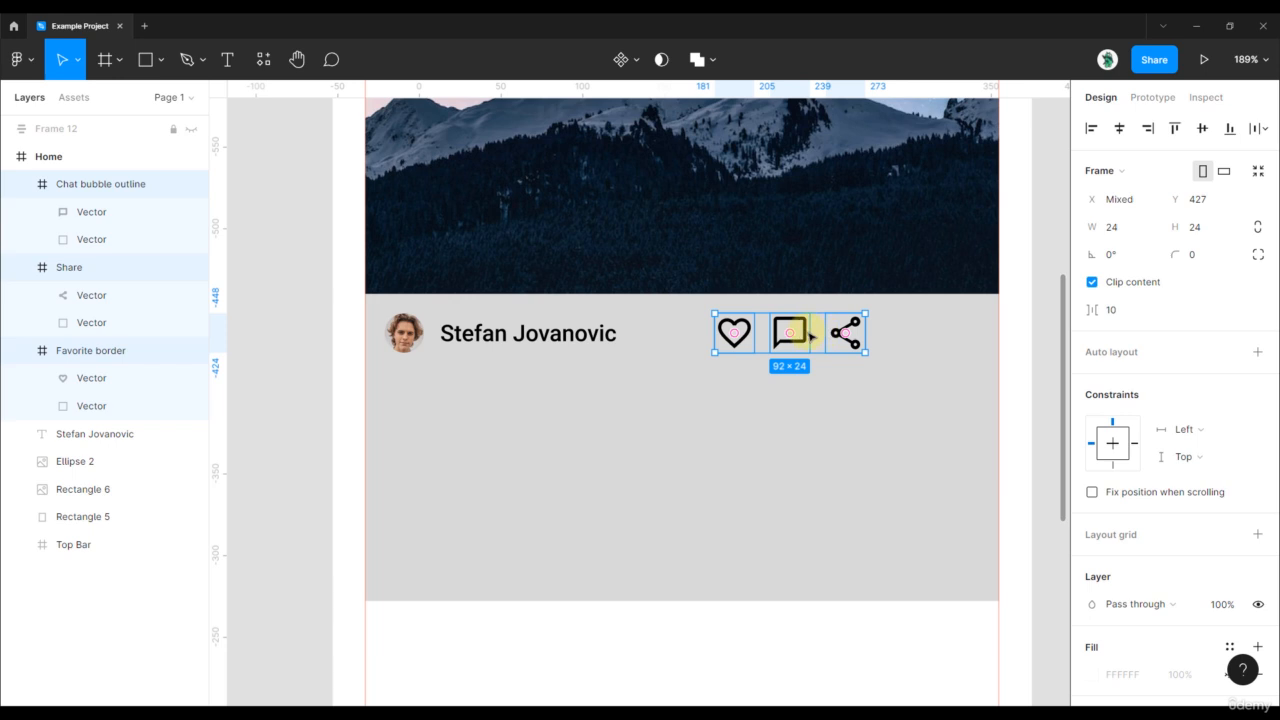
drag(808, 335, 925, 338)
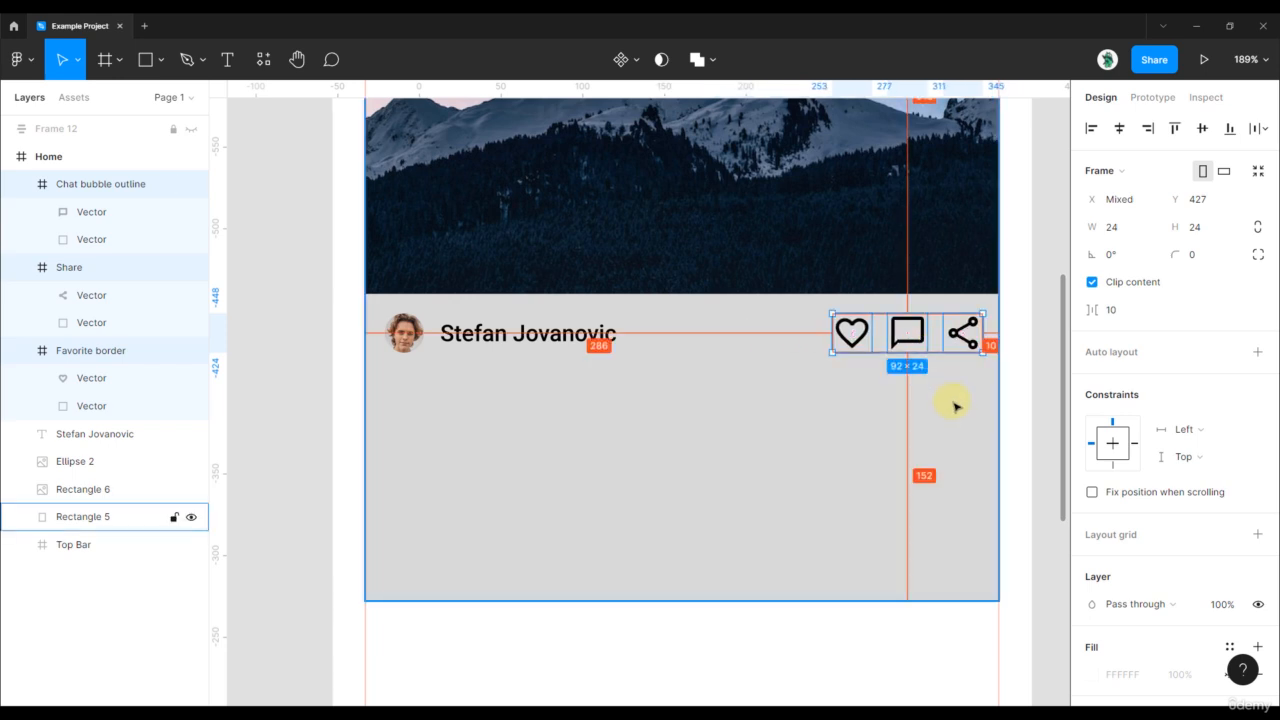
key(Left)
key(Left)
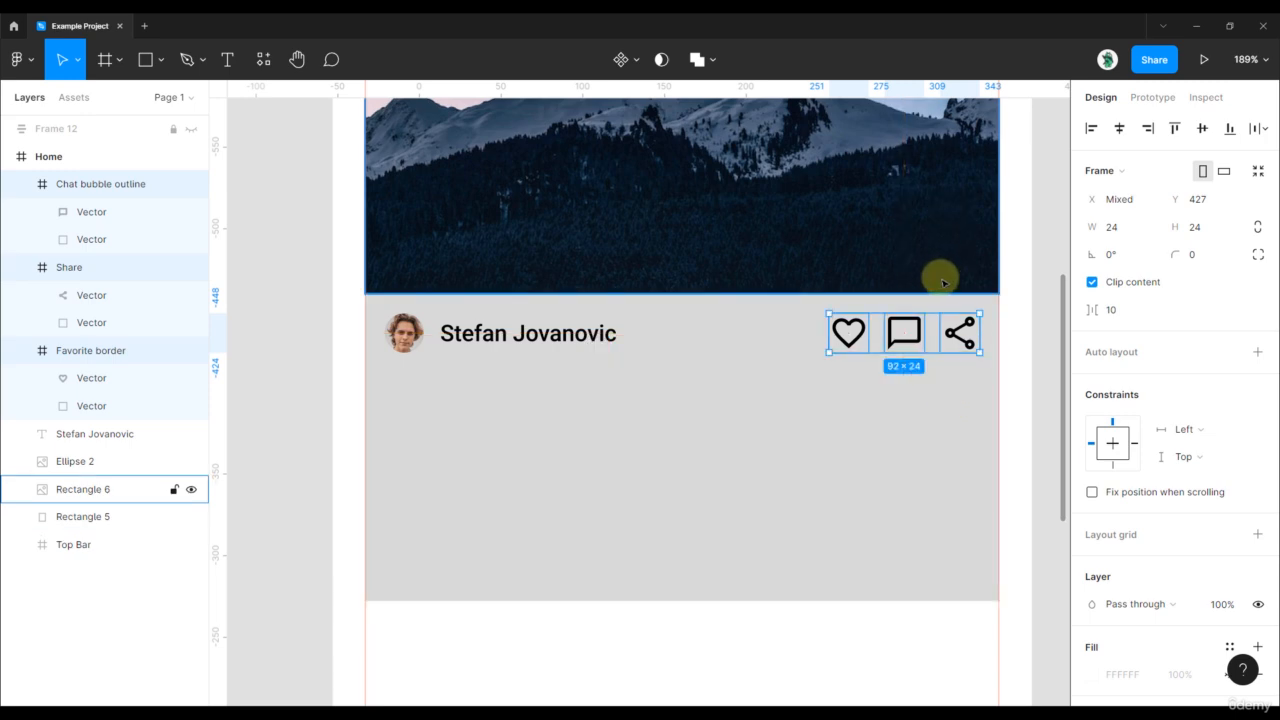
- Bring the name and icon row back into view and reselect the three icons
scroll(944, 280, down, 4)
click(1017, 268)
drag(1017, 262, 908, 411)
scroll(749, 466, up, 5)
scroll(716, 467, down, 2)
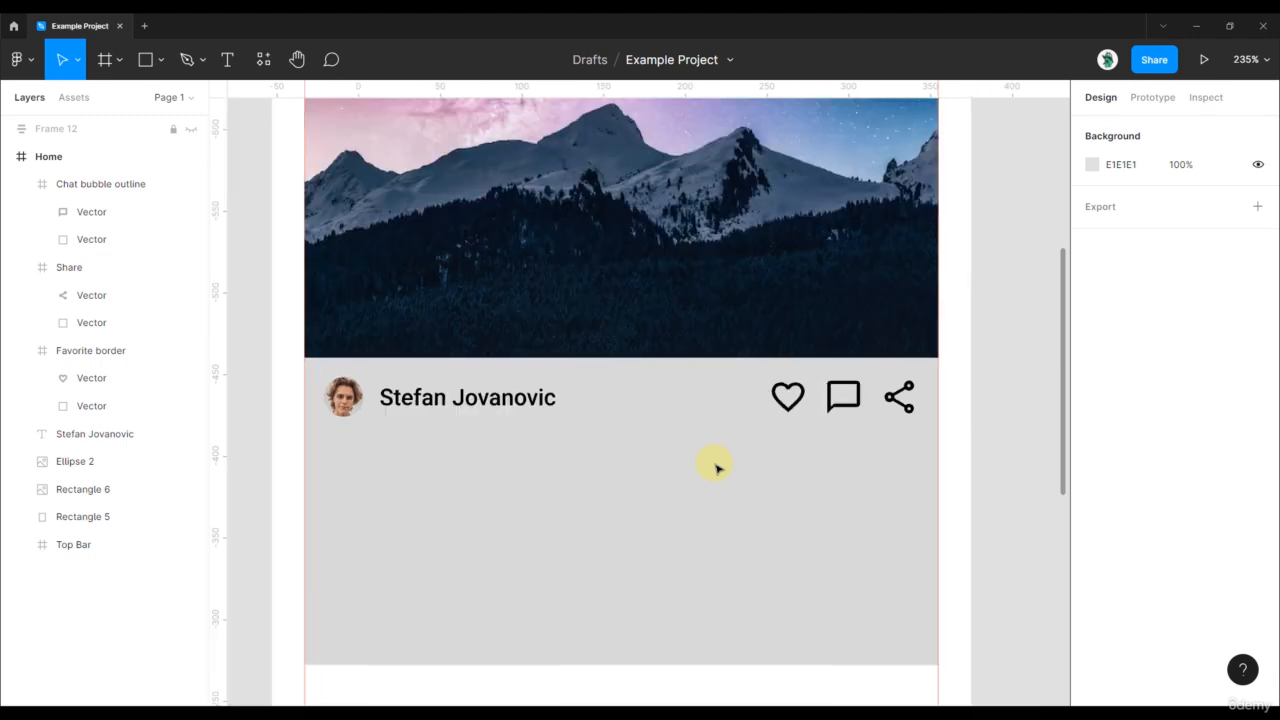
drag(717, 466, 700, 449)
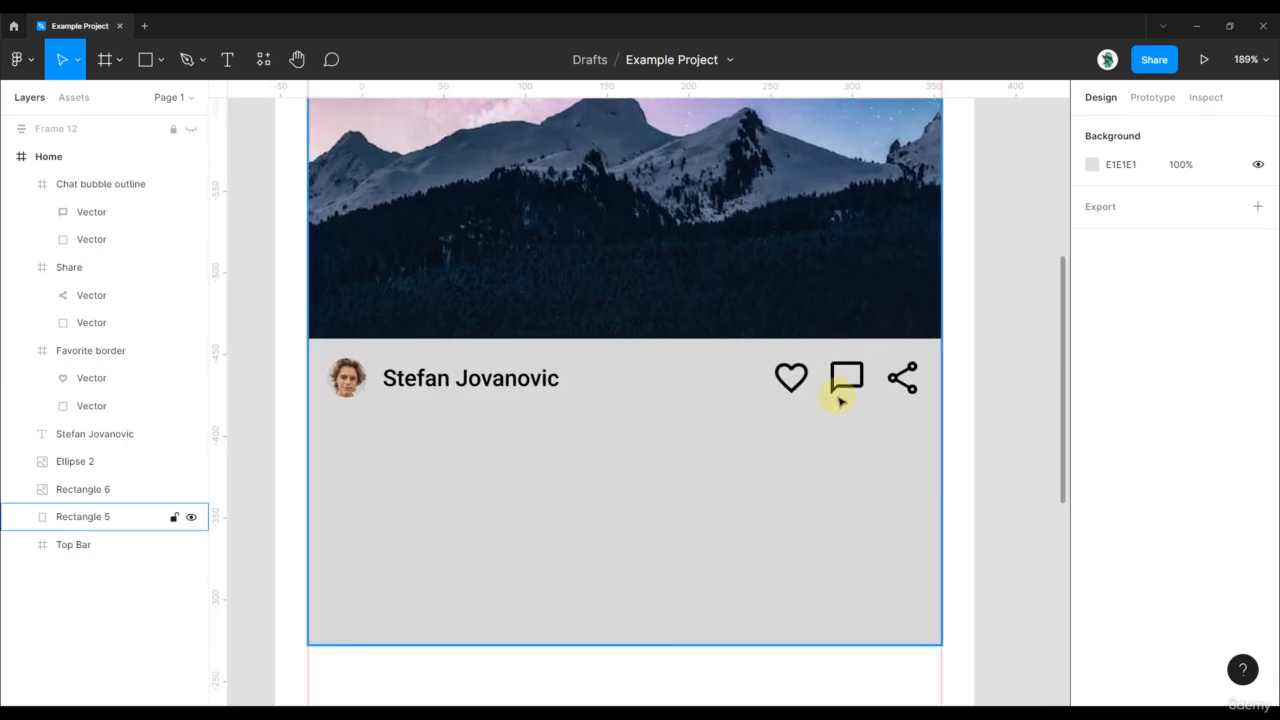
click(902, 378)
shift+click(846, 377)
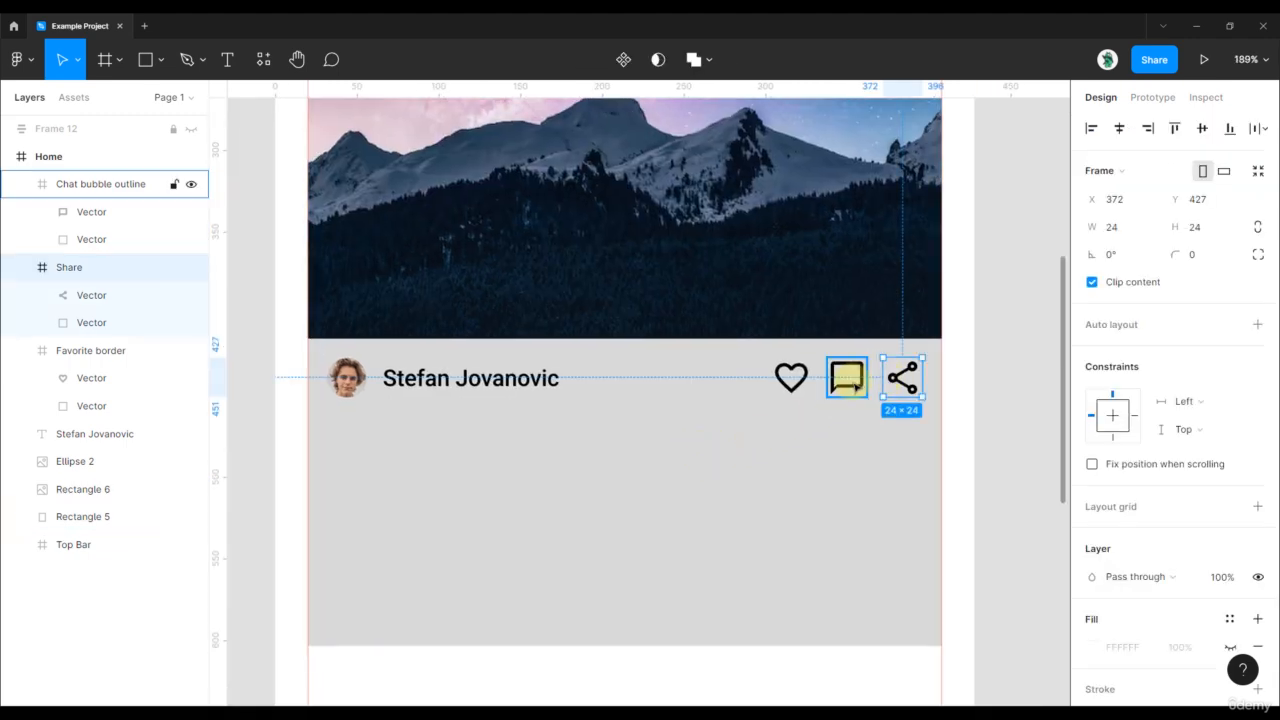
shift+click(796, 386)
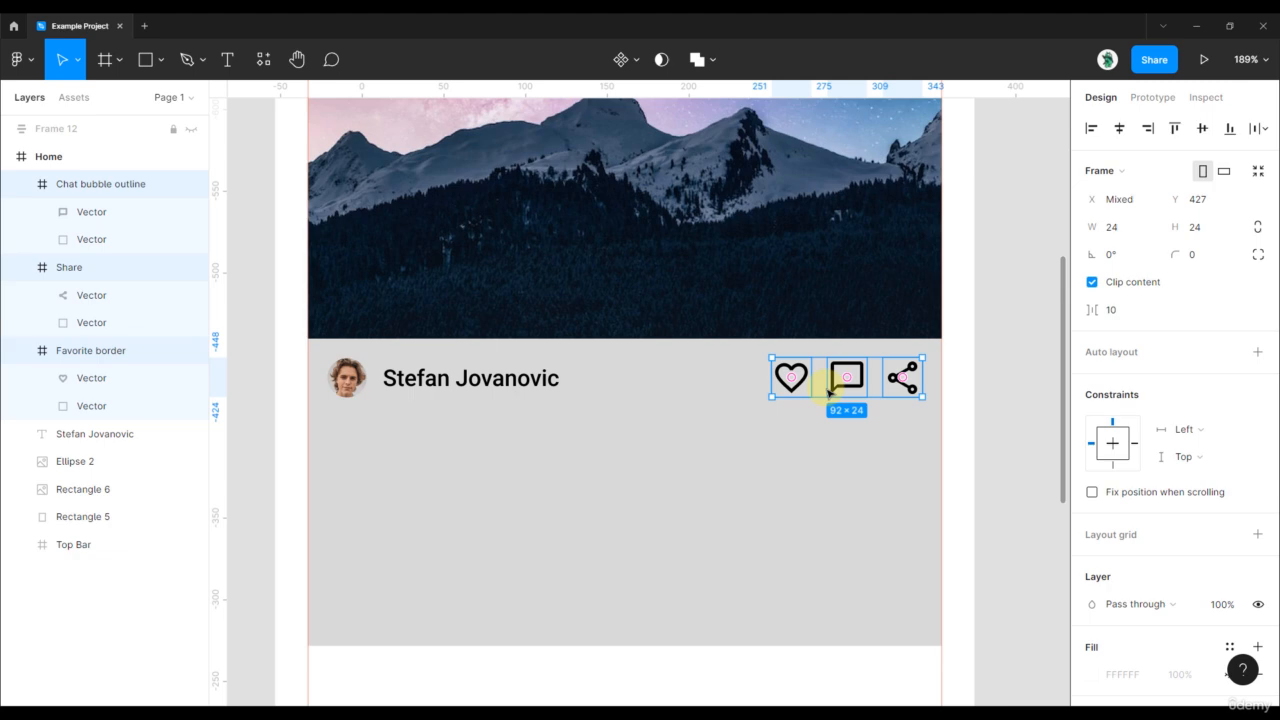
- Wrap the heart, chat and share icons in Frame 14, a horizontal auto layout spaced 10
key(shift+a)
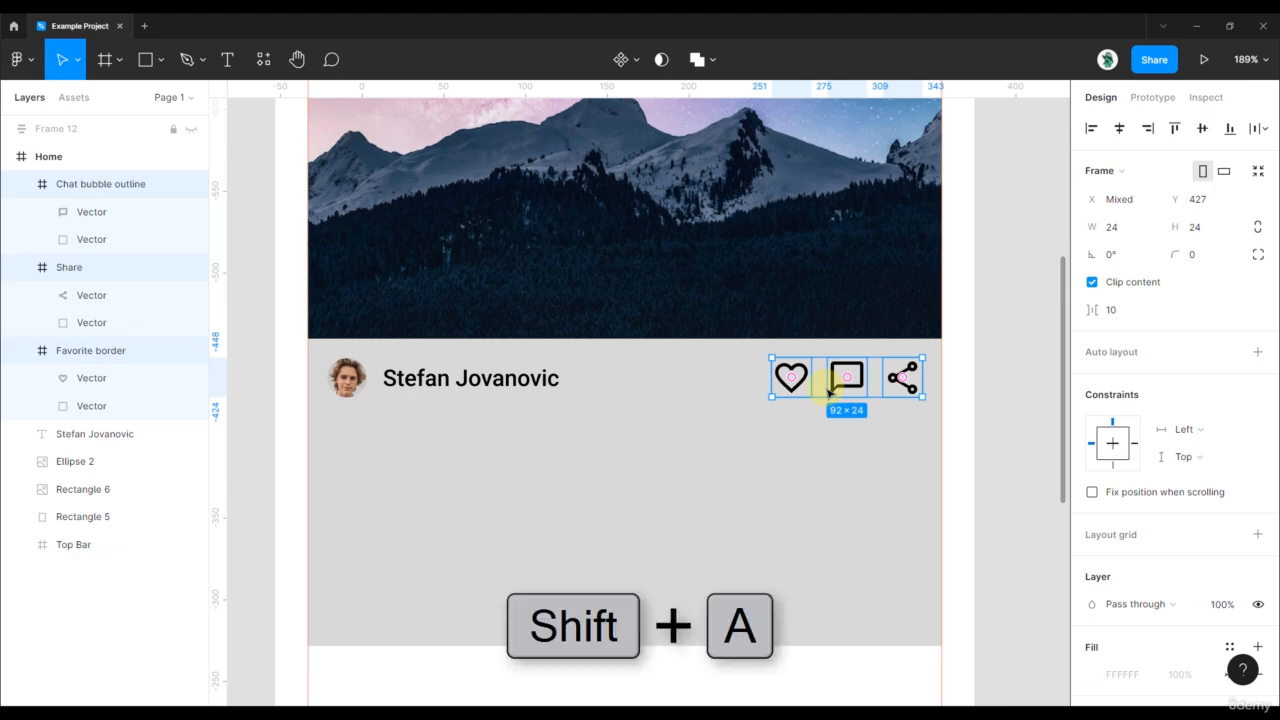
key(shift+a)
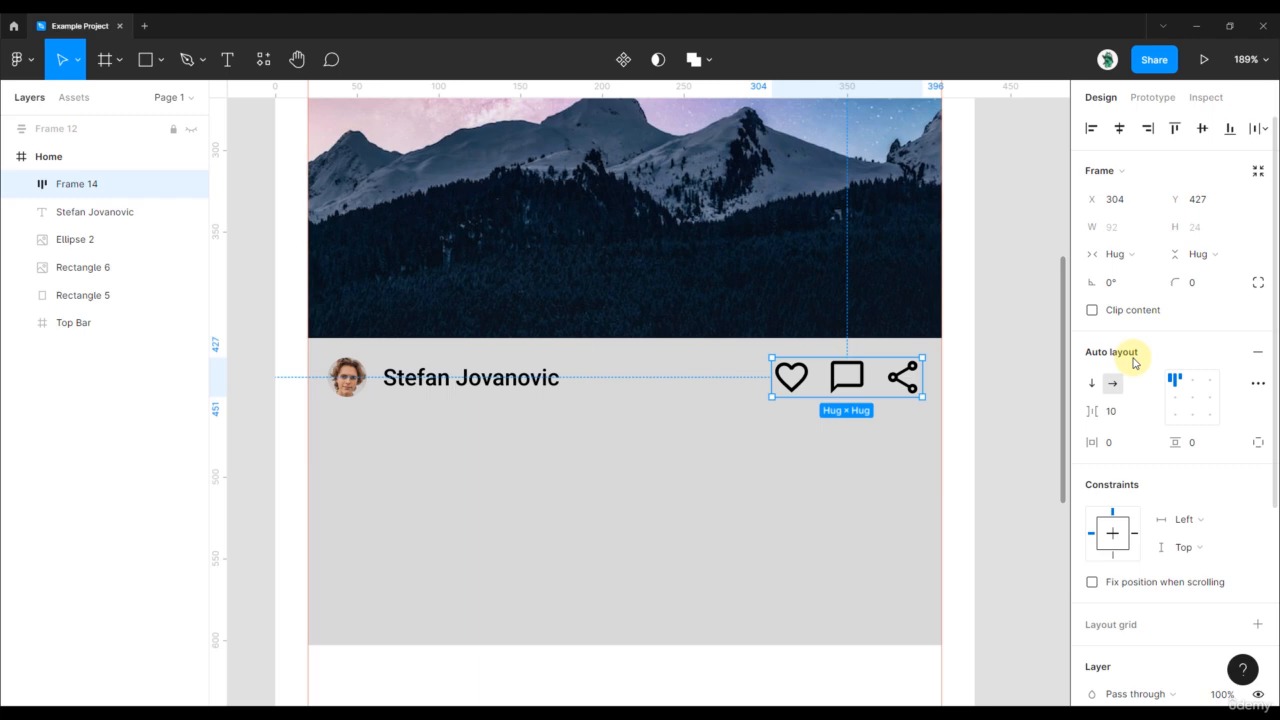
click(21, 185)
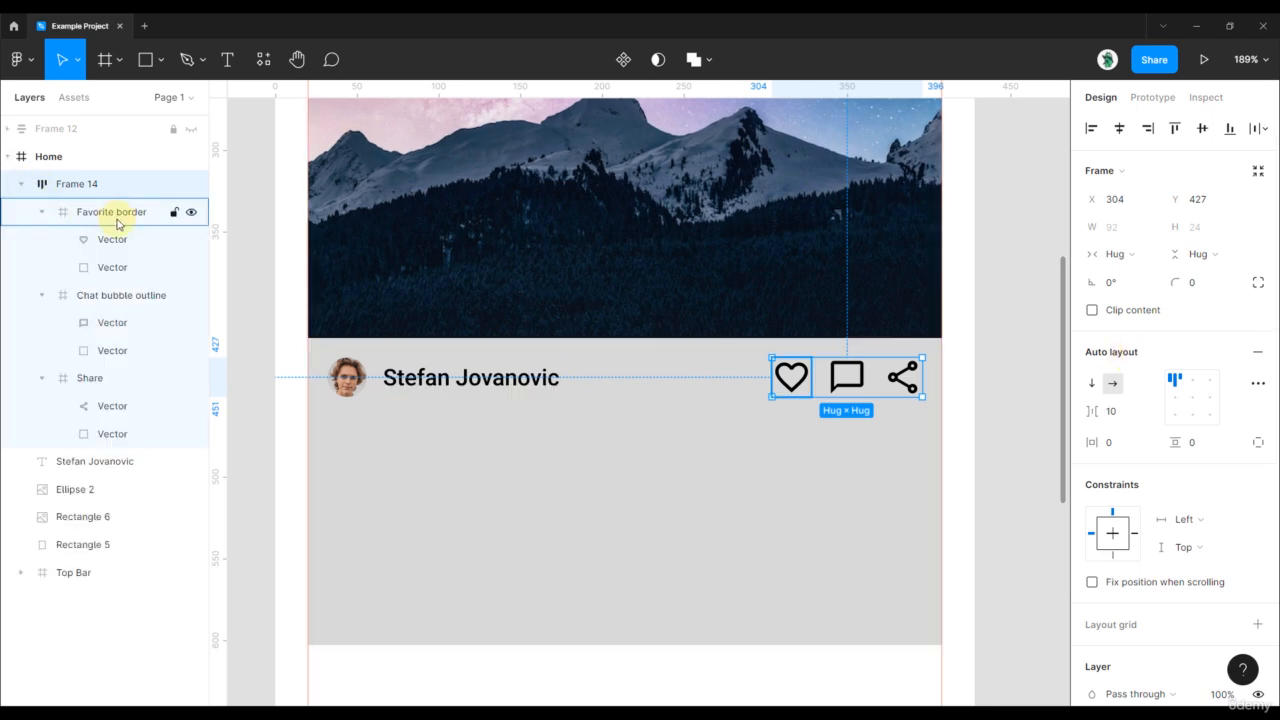
click(42, 213)
click(42, 240)
click(42, 267)
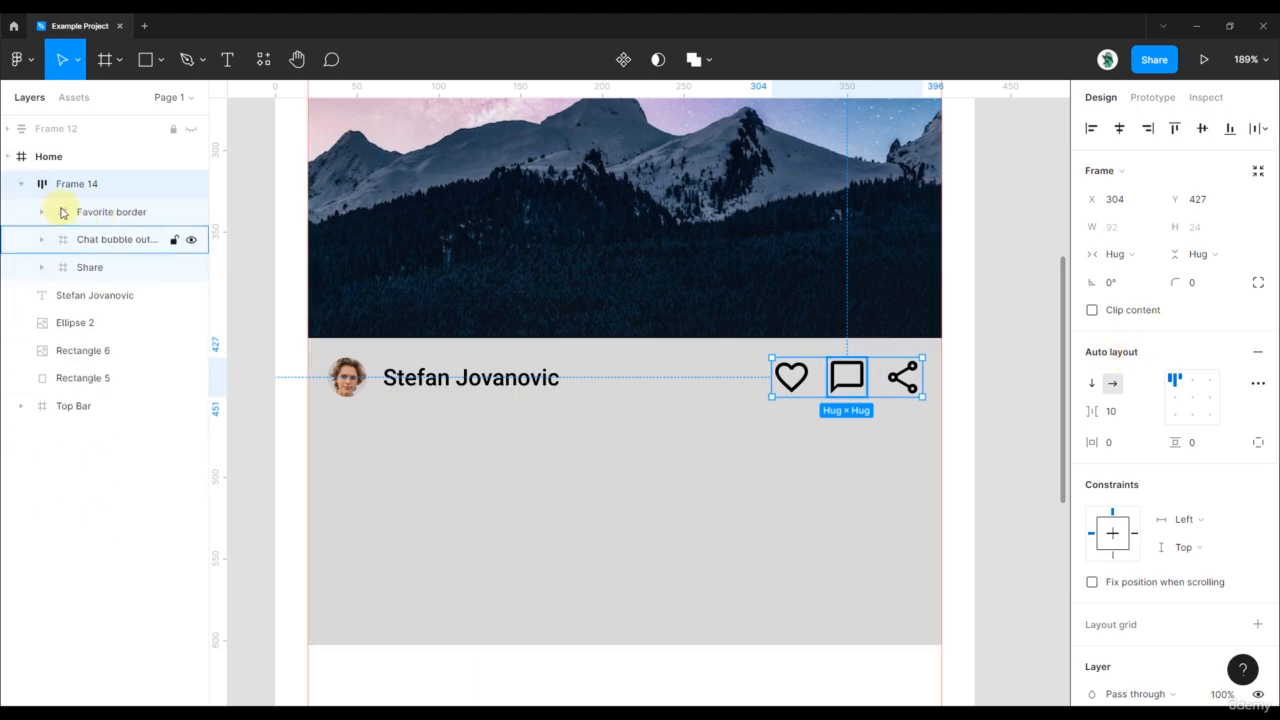
click(24, 185)
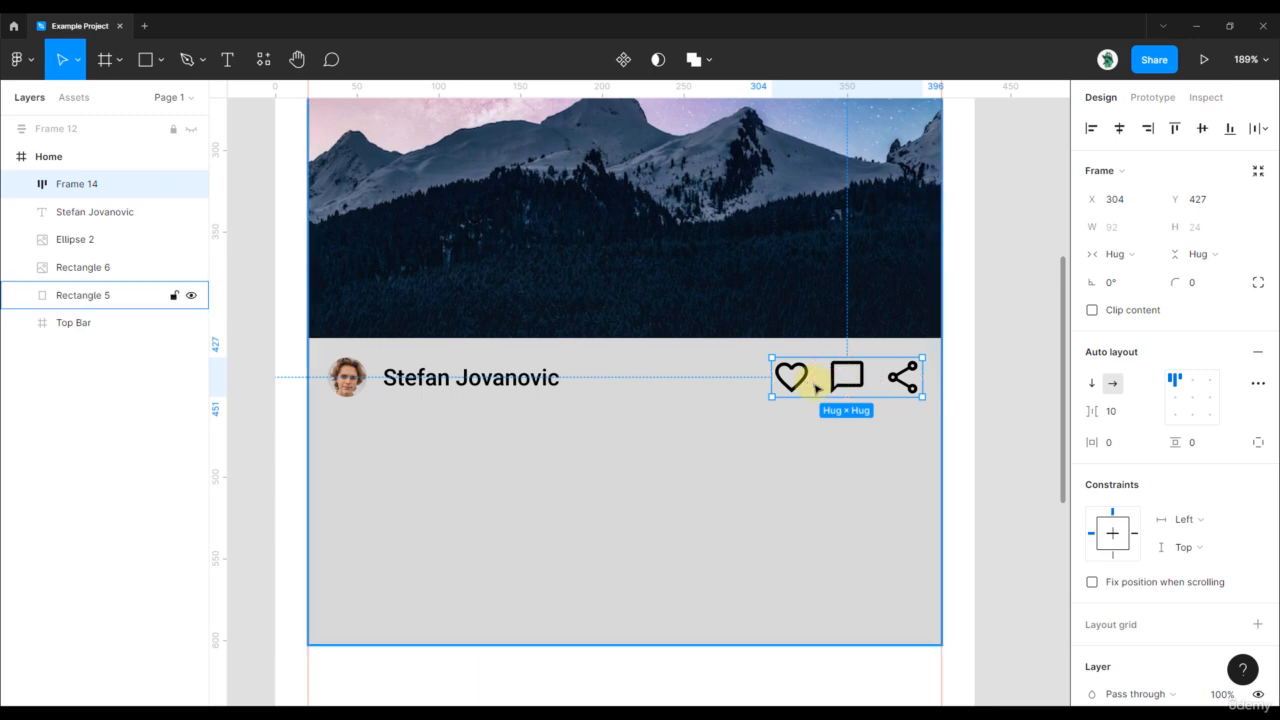
- Keep Frame 14 horizontal, align its icons right-centre and widen their gap to 27
scroll(817, 382, up, 3)
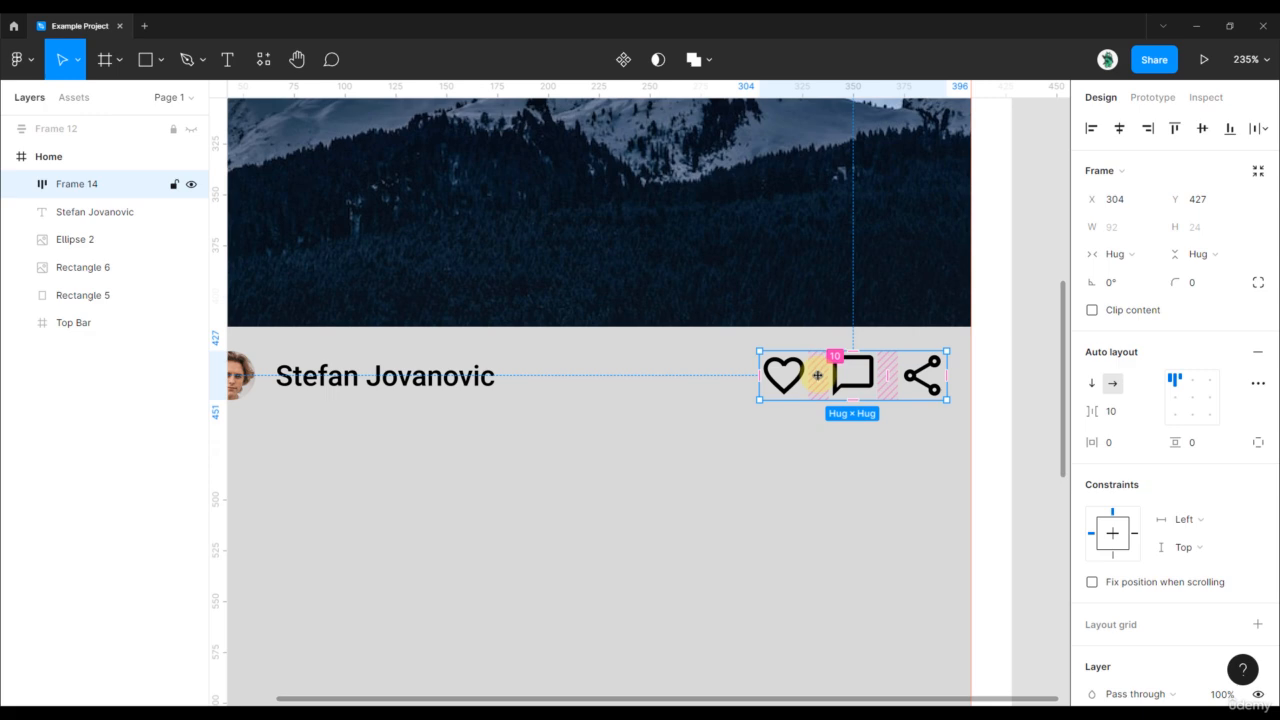
click(1092, 387)
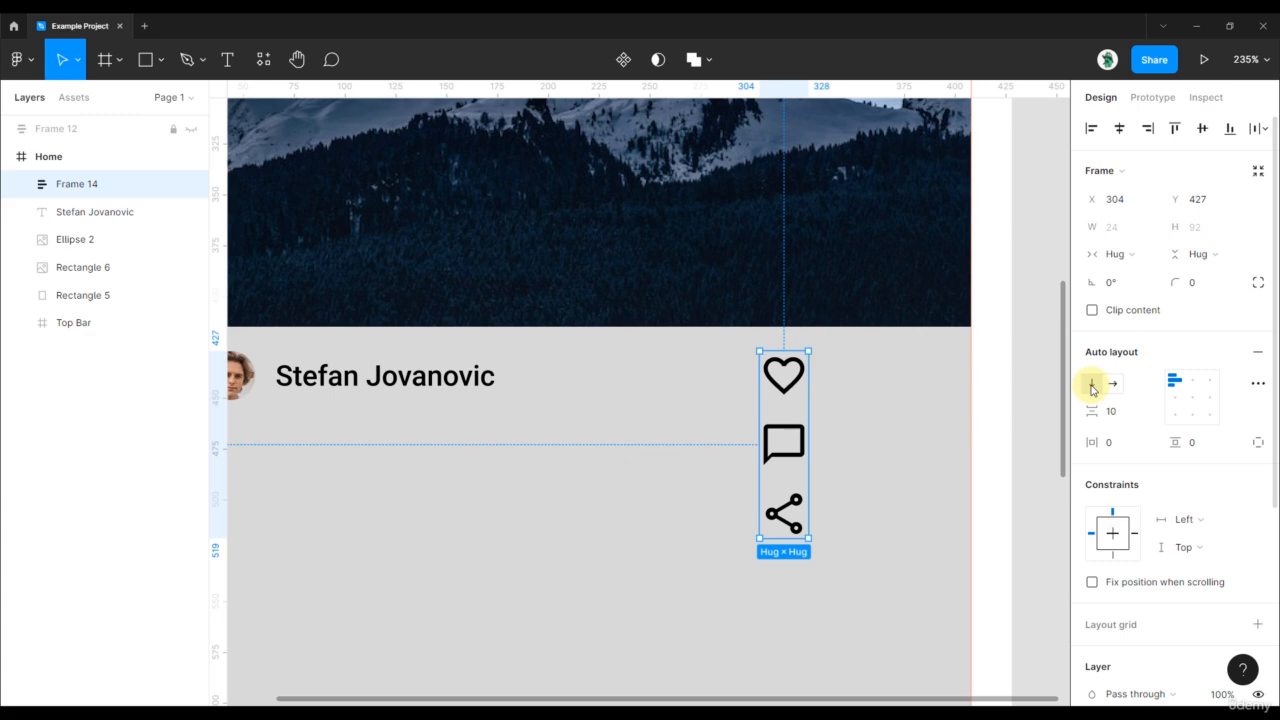
click(1114, 384)
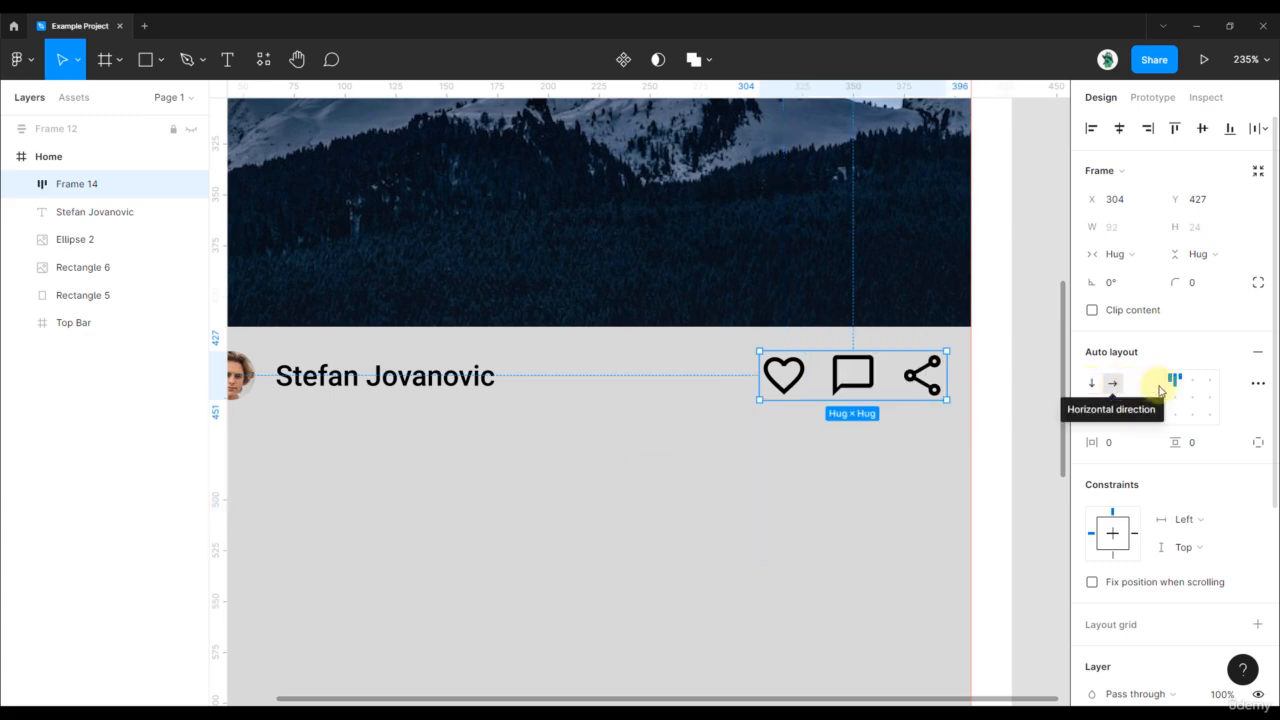
click(1205, 403)
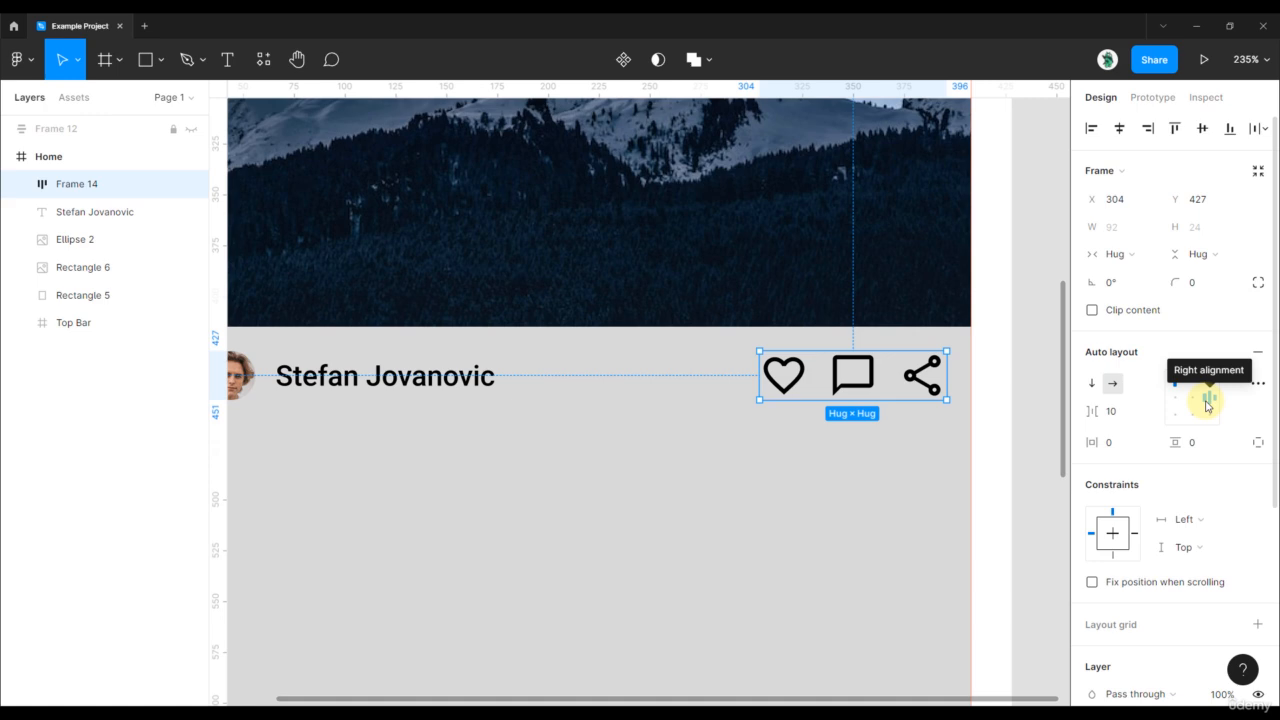
click(1207, 405)
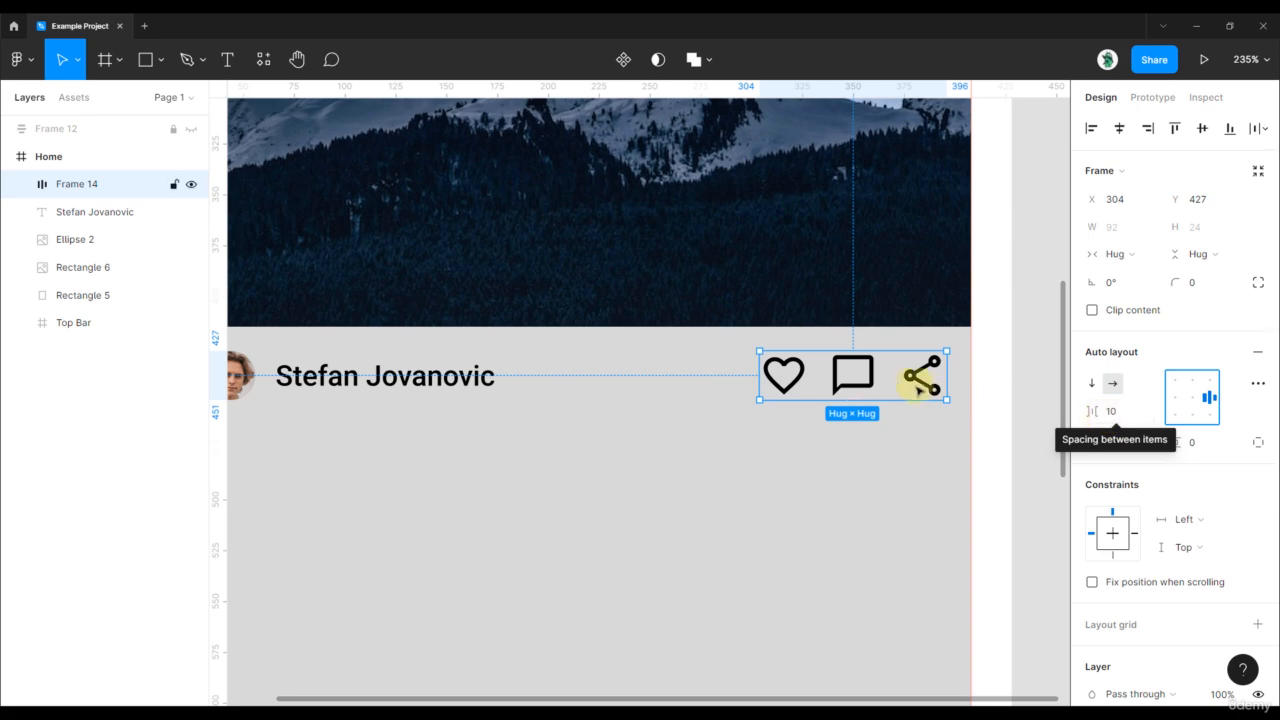
mouse_move(884, 376)
mouse_down()
mouse_move(943, 377)
mouse_move(880, 378)
mouse_move(943, 377)
mouse_move(895, 378)
mouse_up()
- Set the icon gap back to 10, then try 10 px horizontal padding and remove it
click(1119, 416)
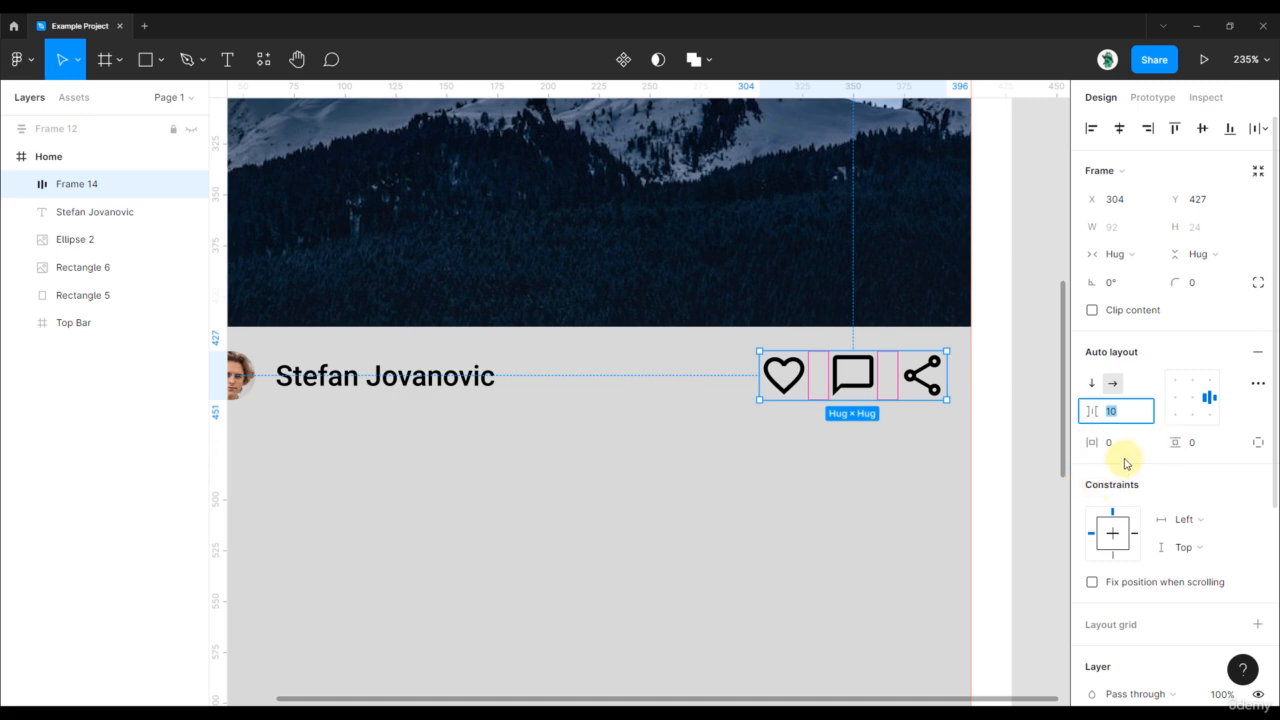
click(1114, 446)
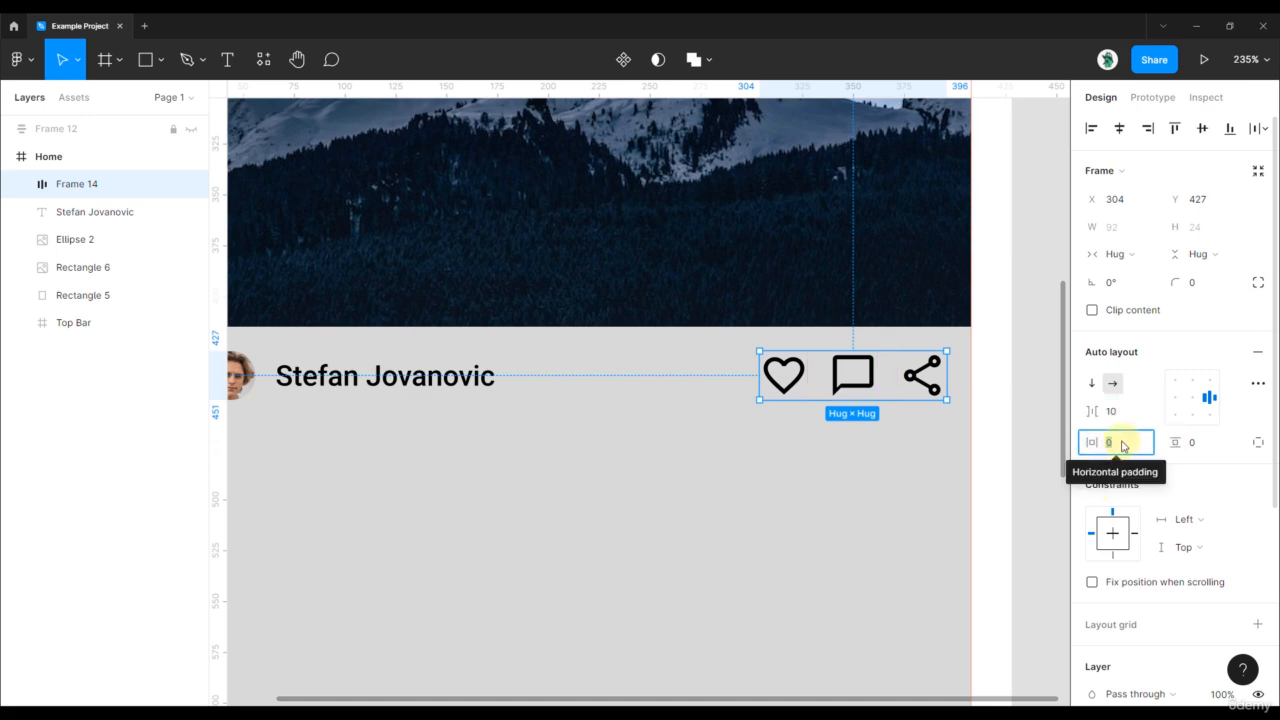
text(10)
key(Return)
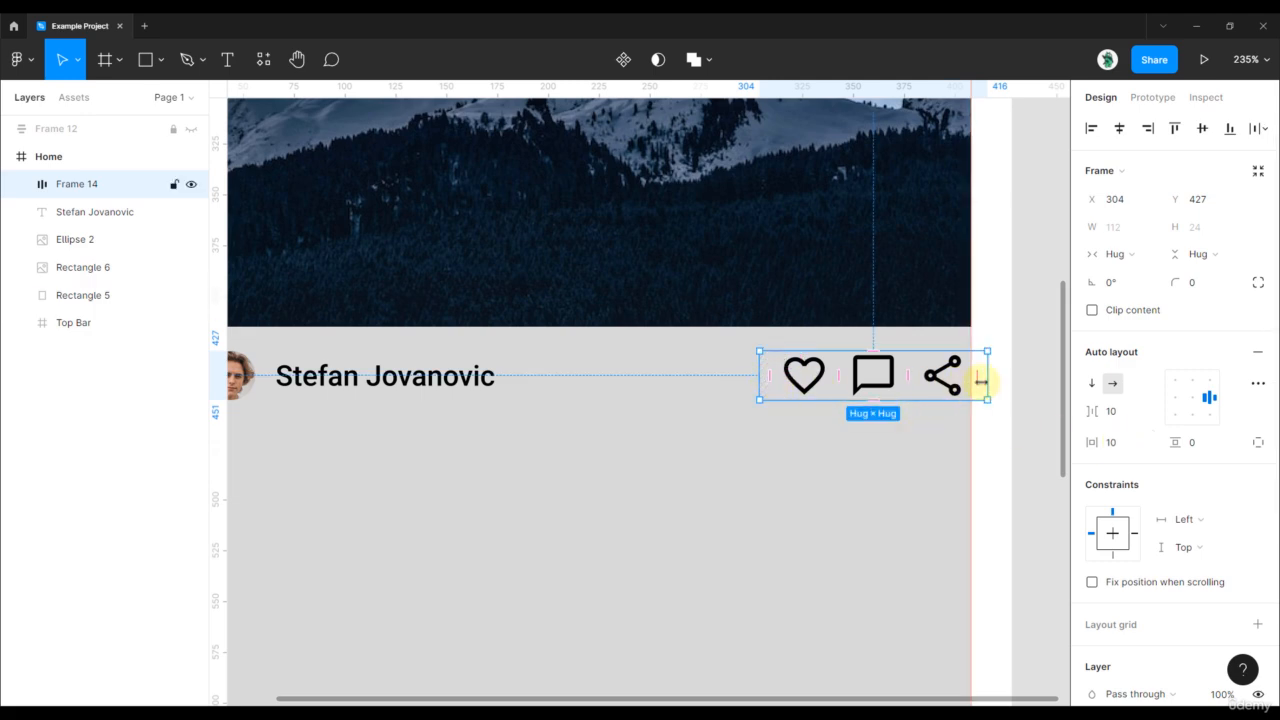
click(1121, 456)
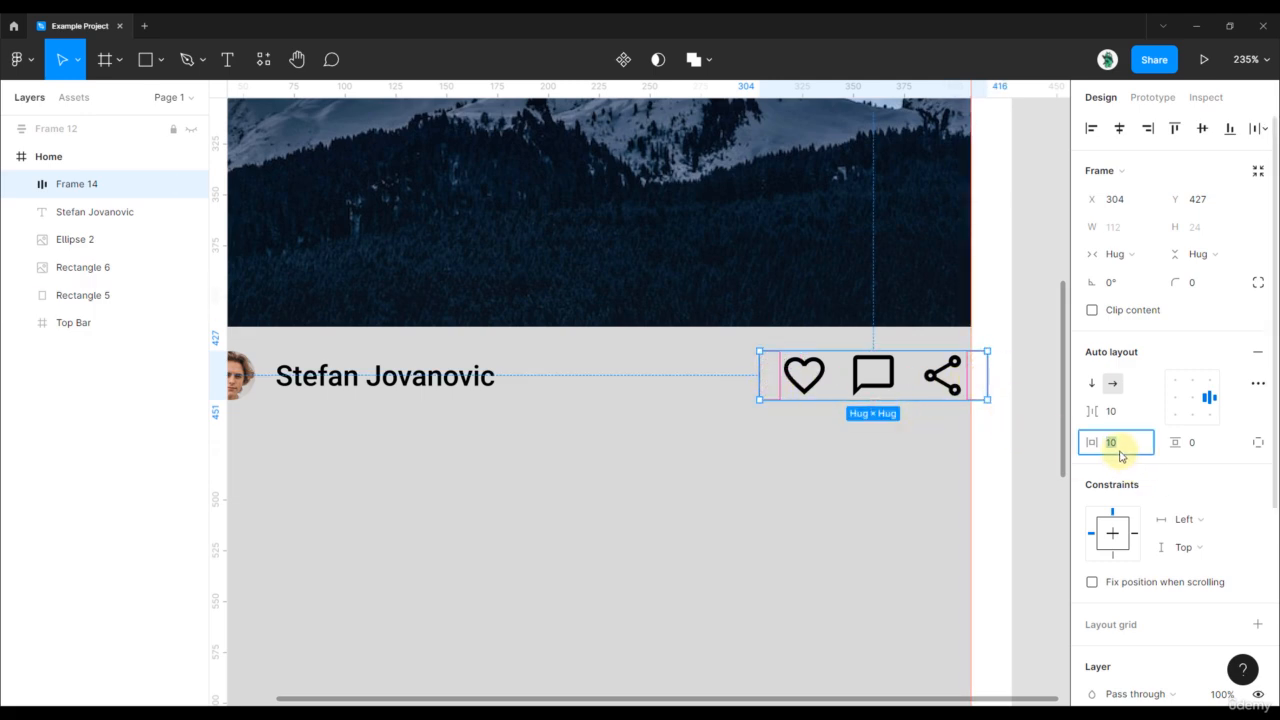
key(Return)
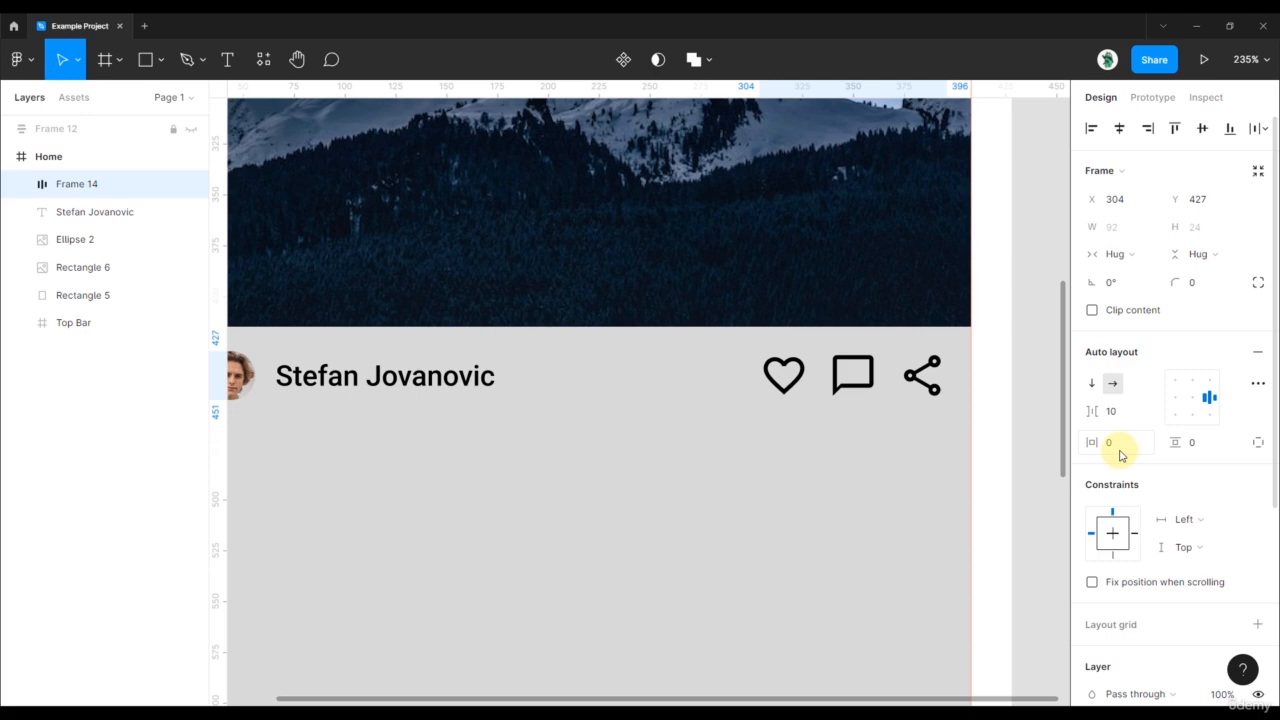
- Try 10 px vertical padding on the icon row, then reset it to 0
click(1192, 443)
text(10)
key(Return)
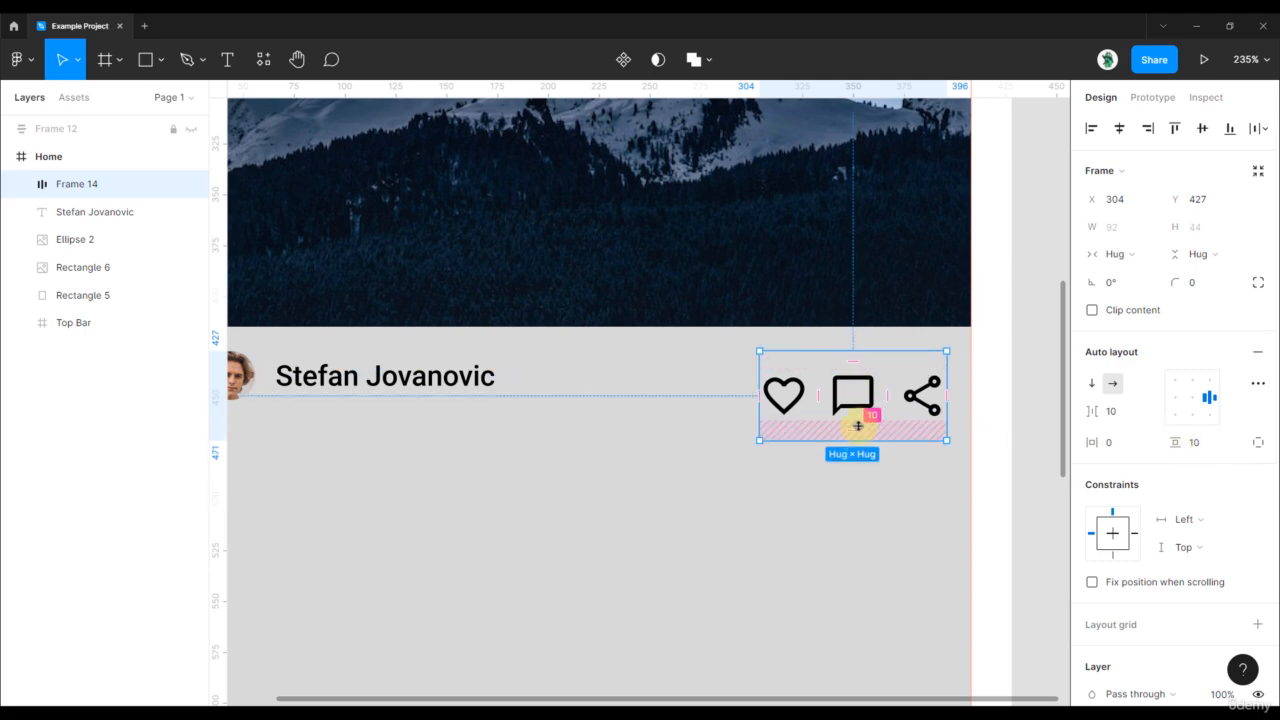
click(1200, 443)
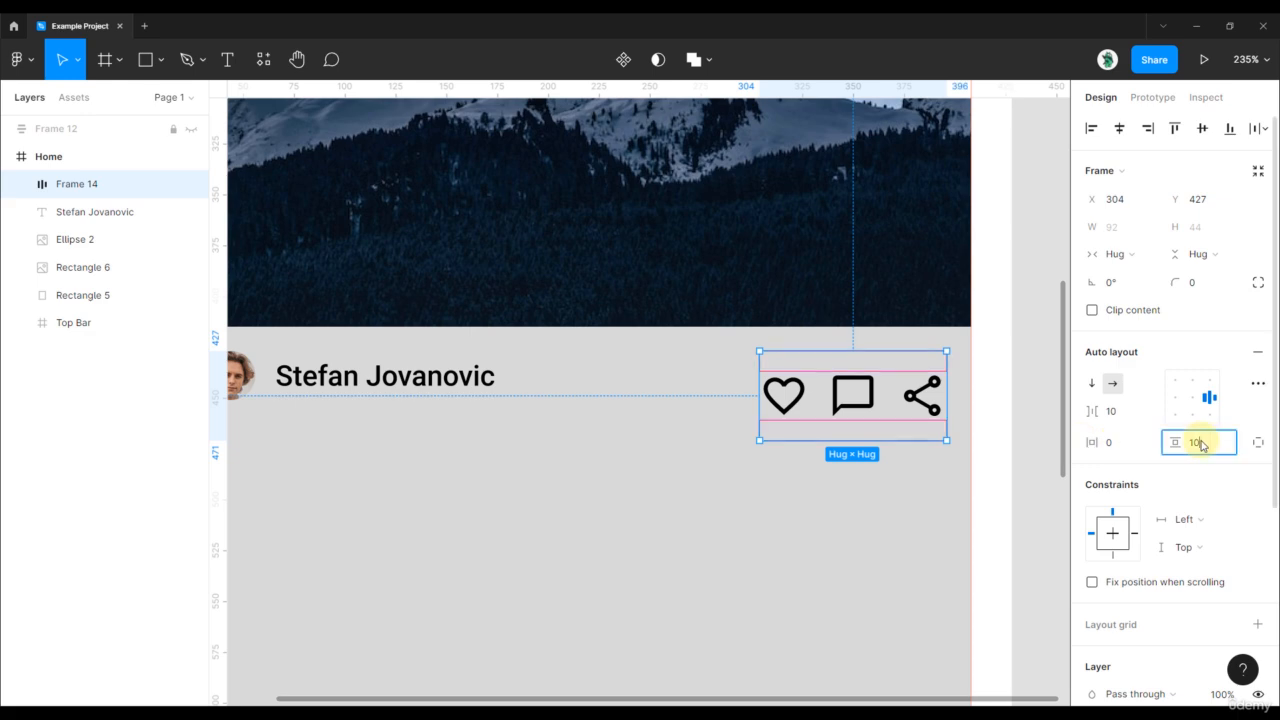
text(0)
key(Return)
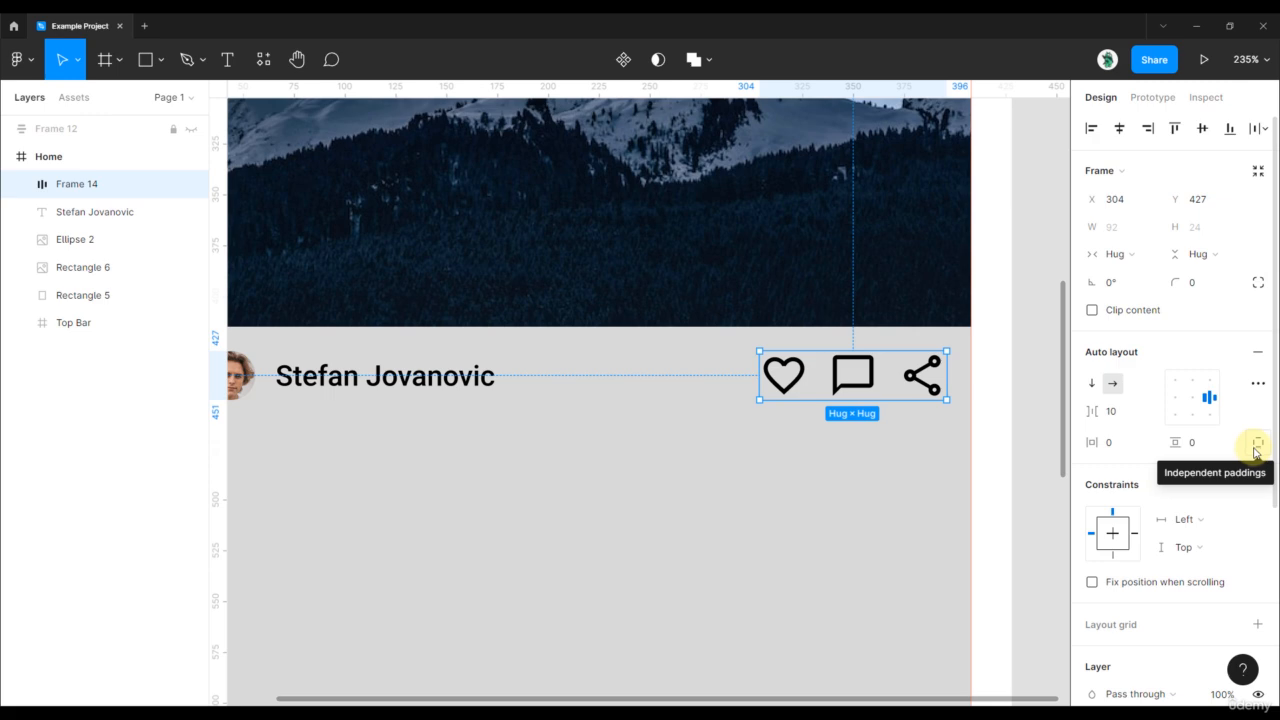
click(1258, 385)
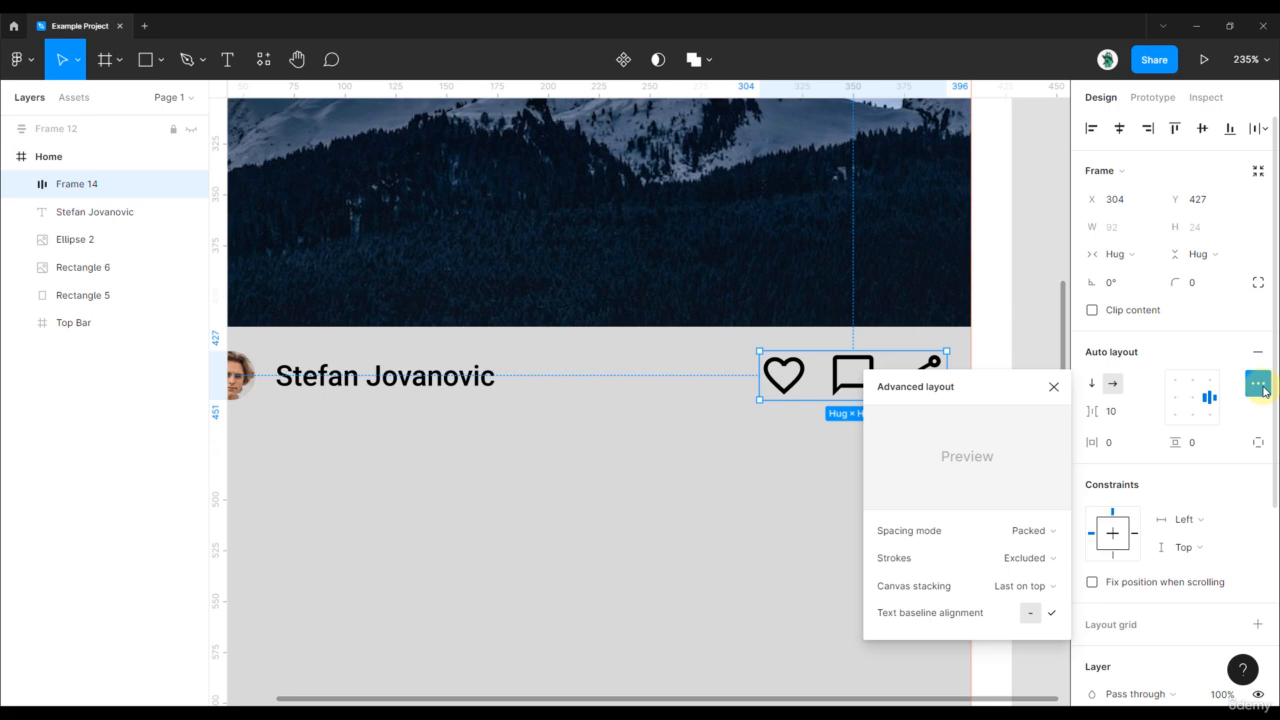
click(1050, 532)
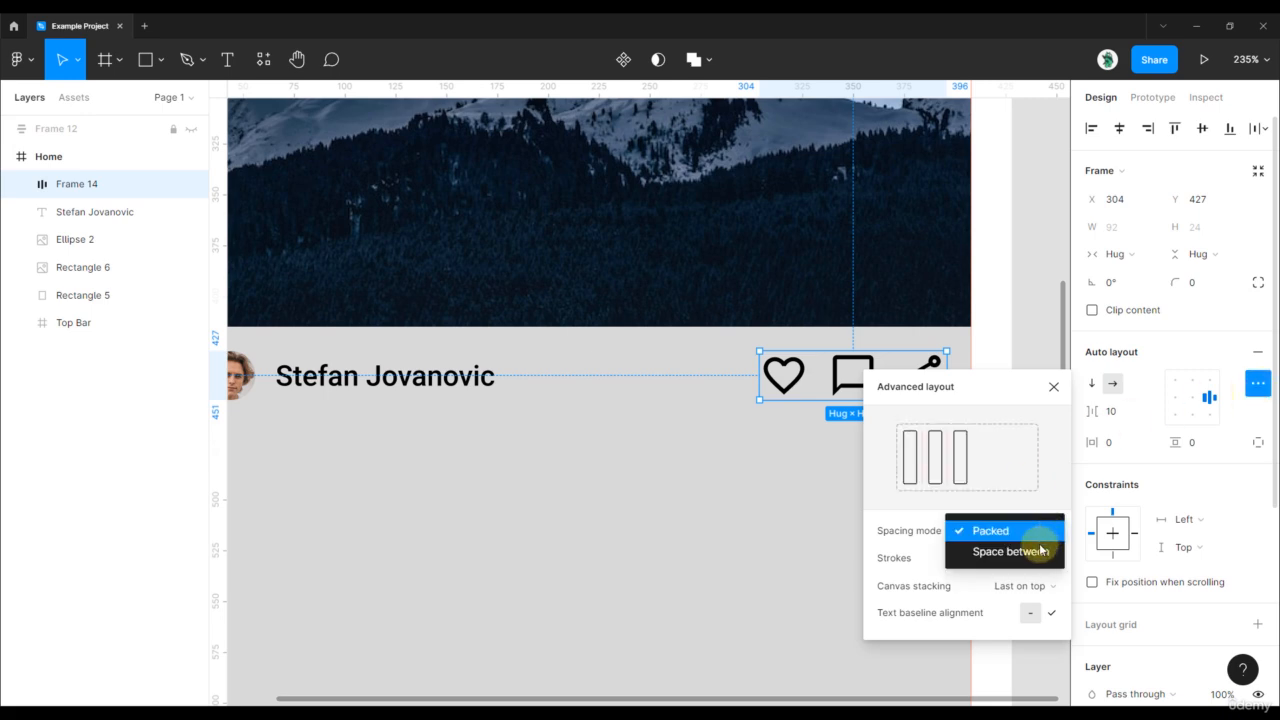
click(921, 540)
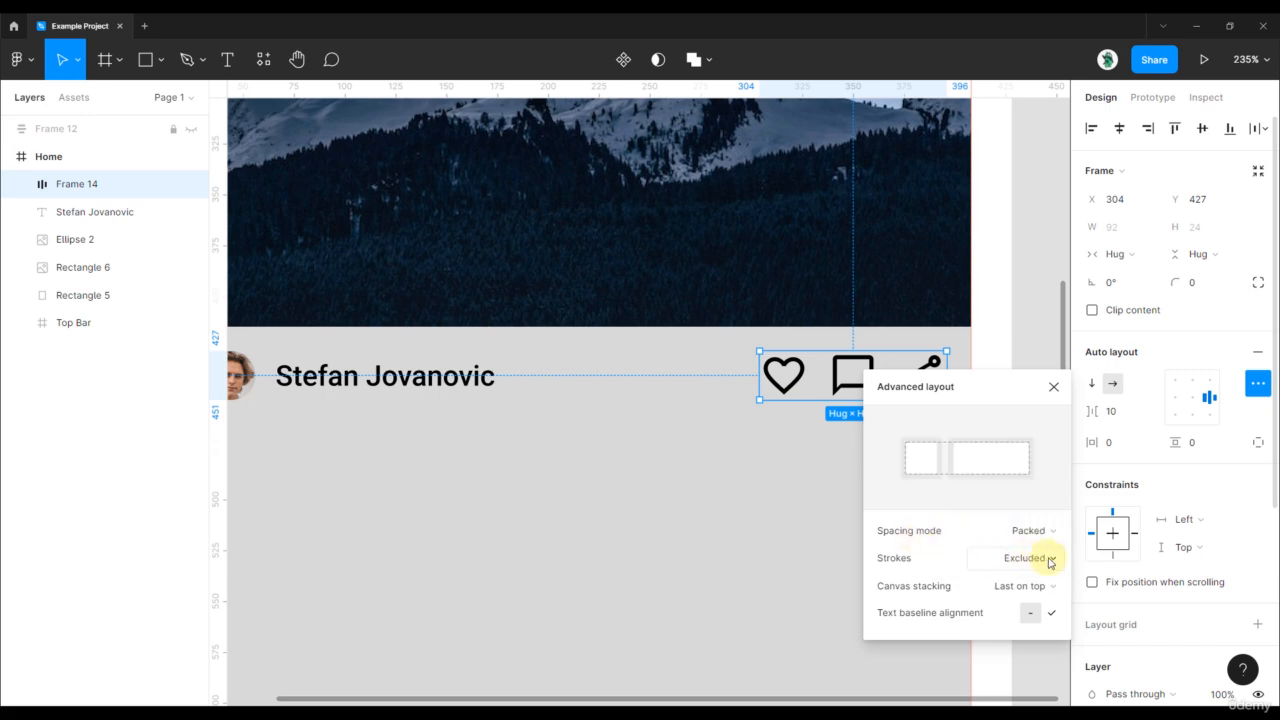
click(1022, 558)
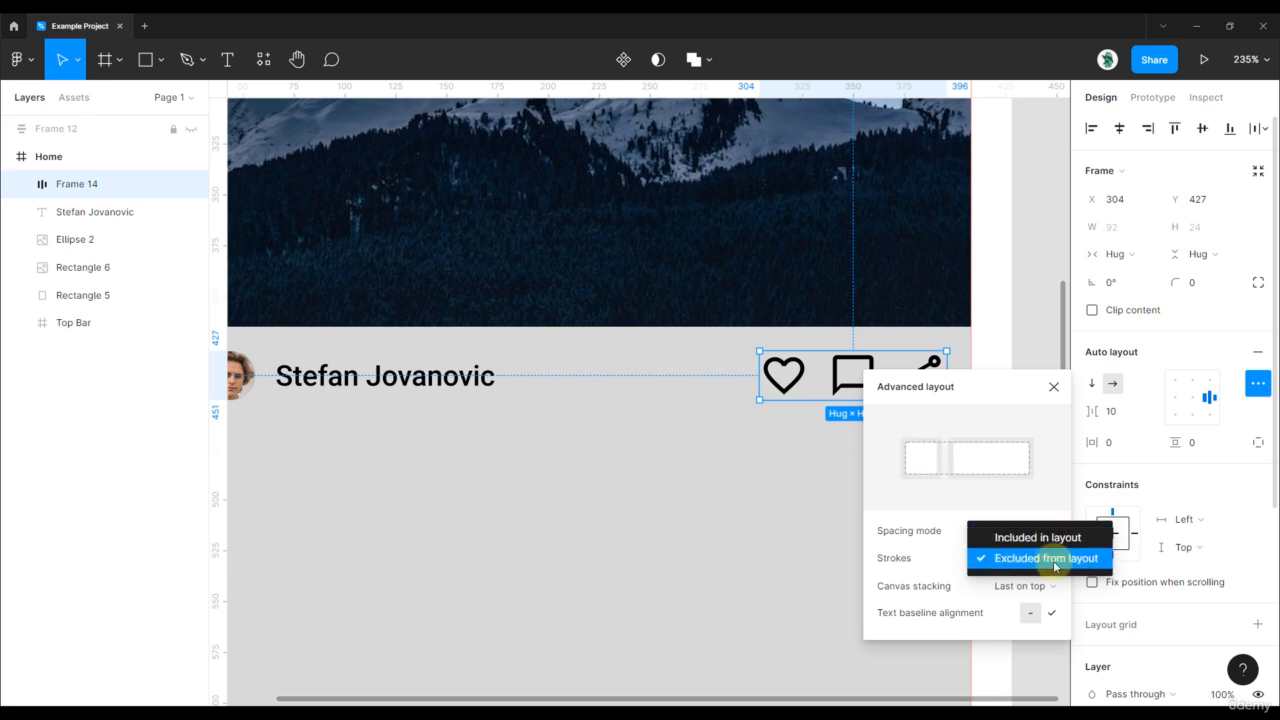
click(1054, 567)
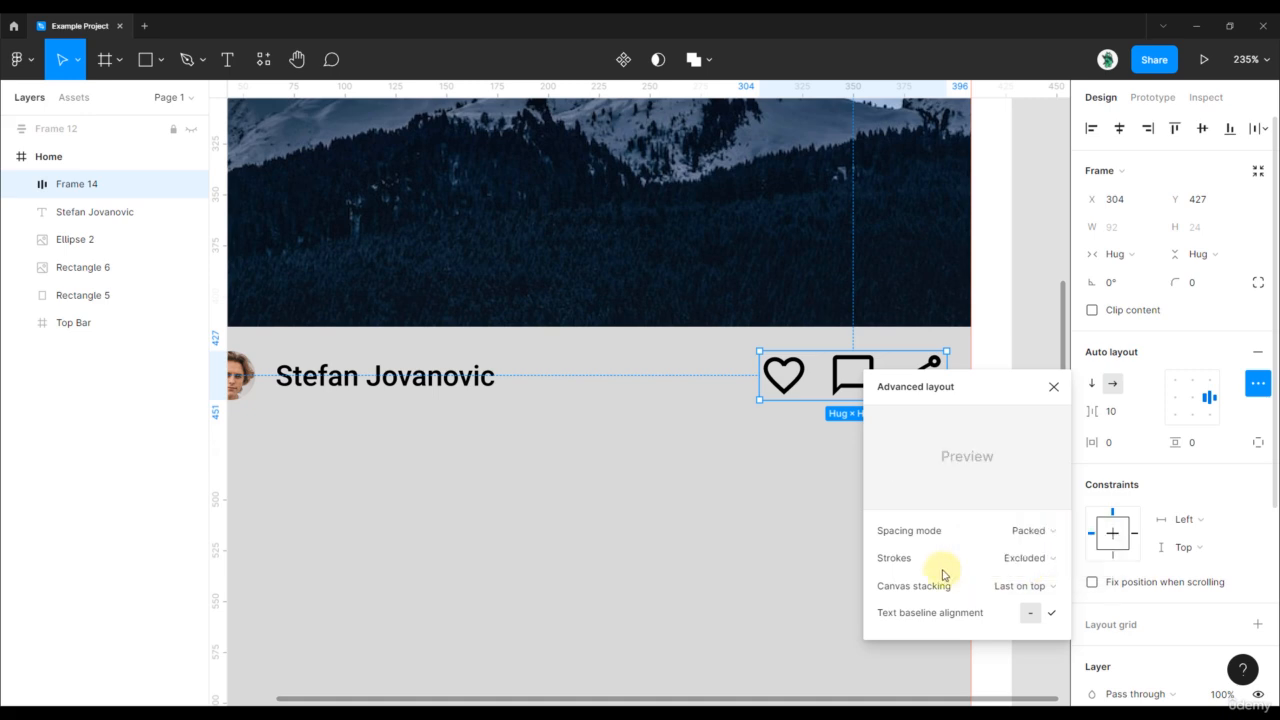
click(1034, 589)
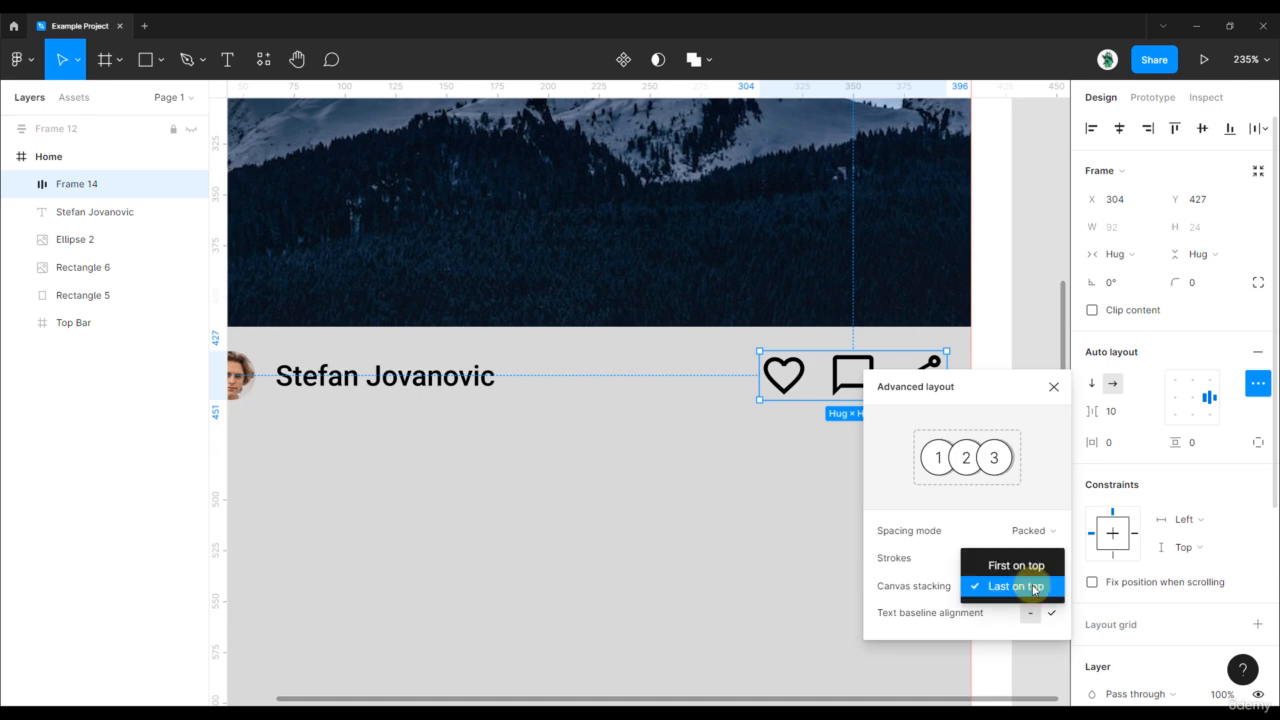
click(1030, 357)
click(1060, 393)
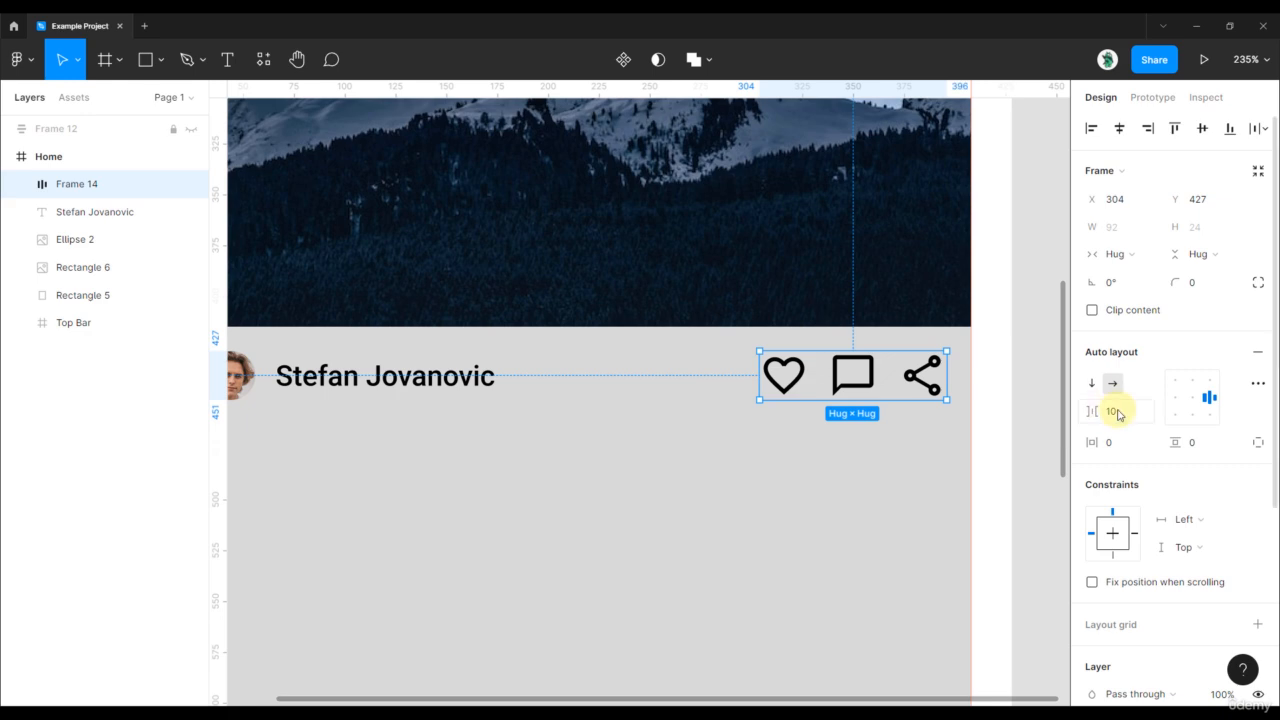
click(1110, 411)
click(1100, 411)
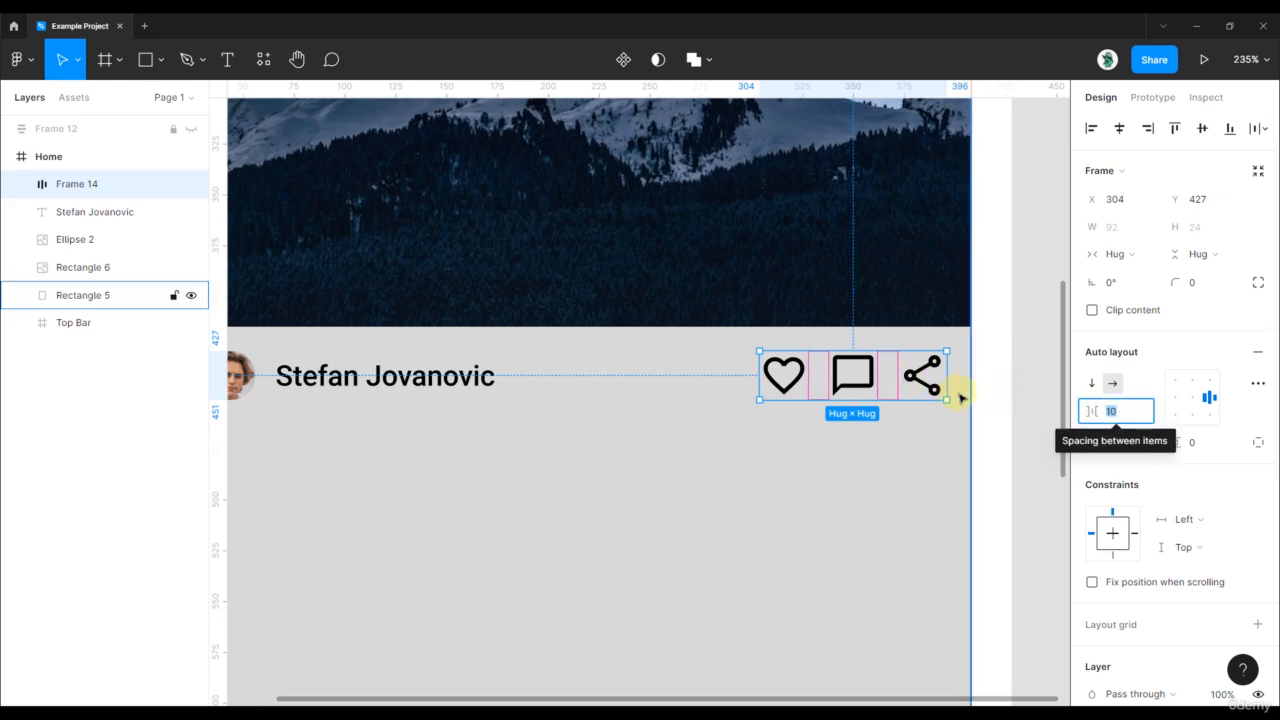
drag(891, 376, 836, 384)
click(1258, 383)
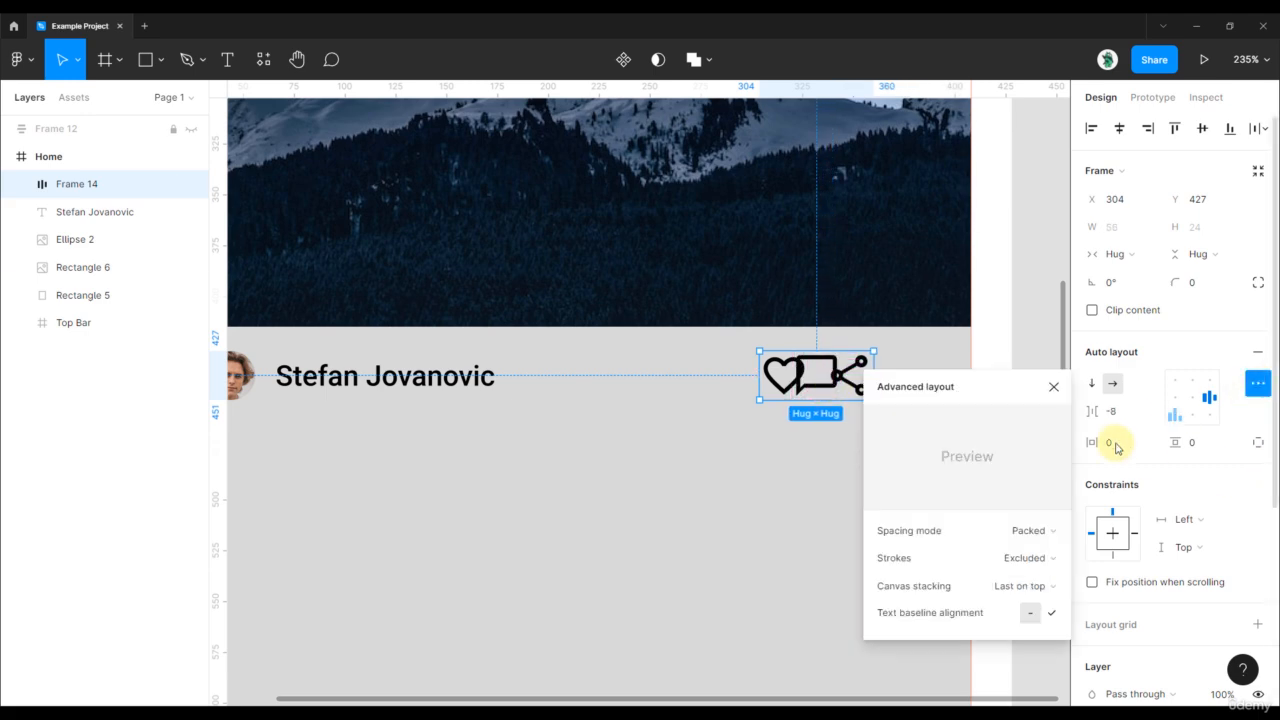
click(1037, 590)
click(1035, 565)
click(1037, 590)
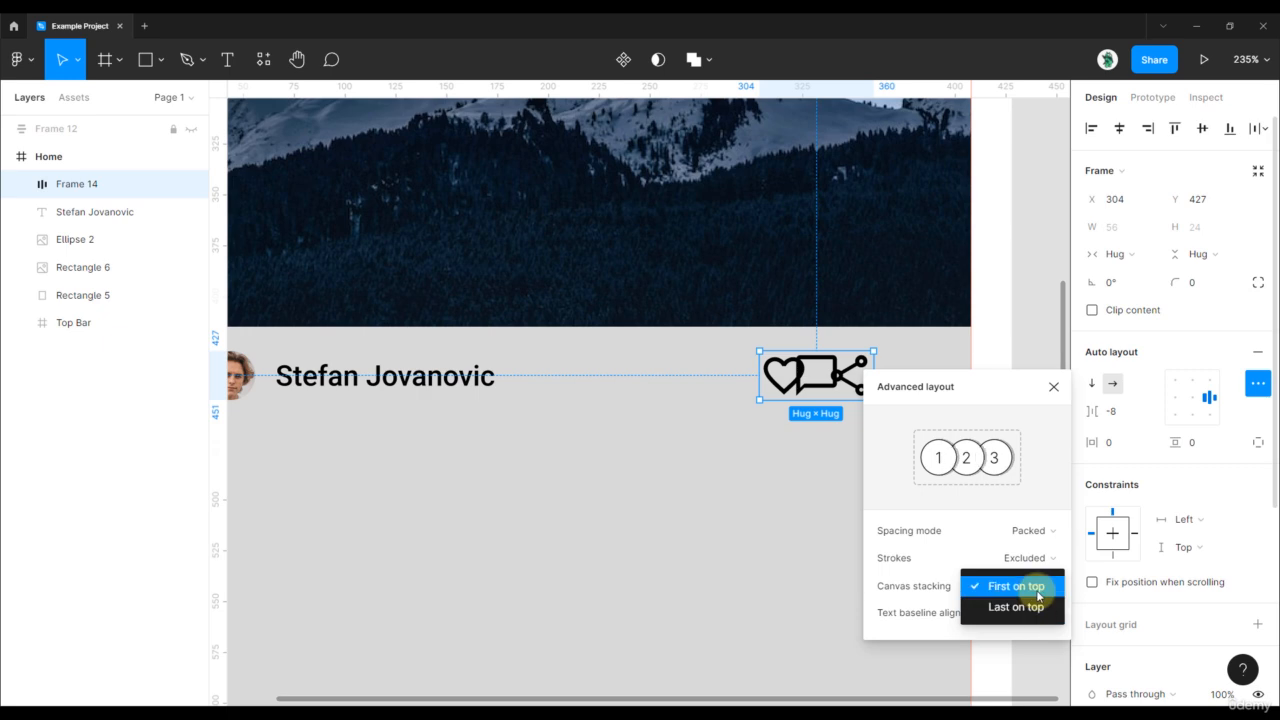
click(937, 616)
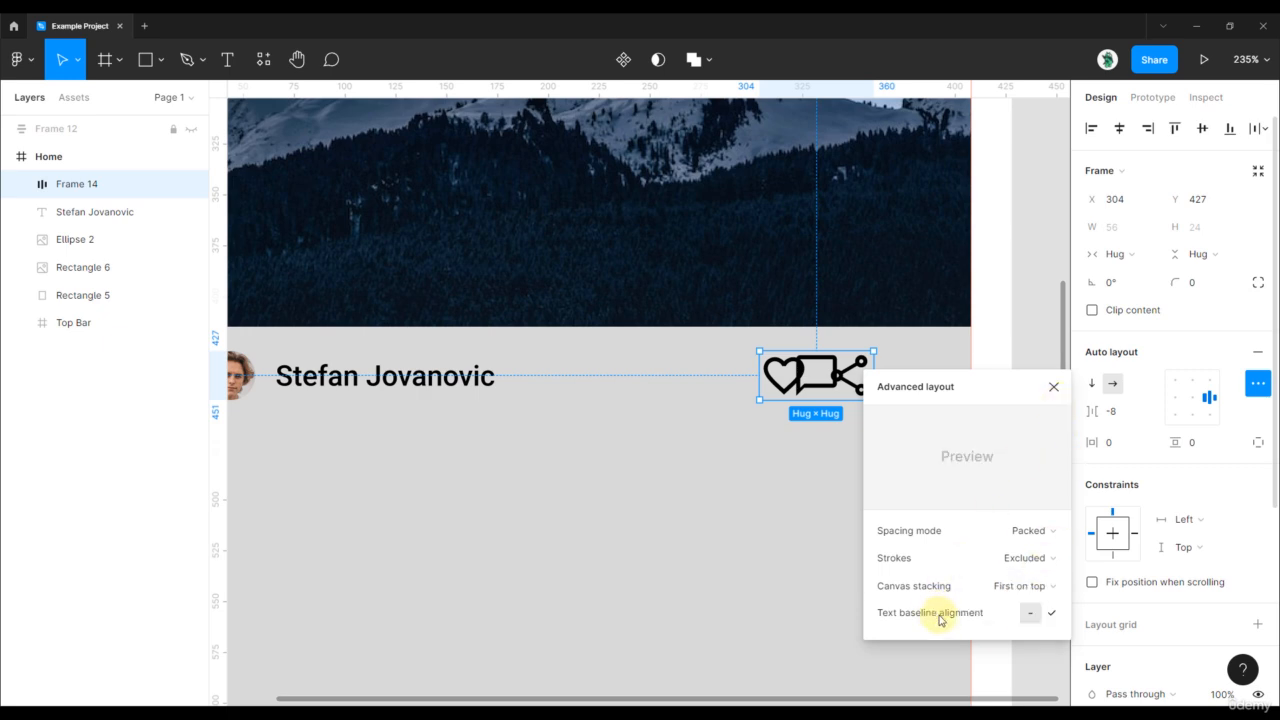
mouse_move(1034, 614)
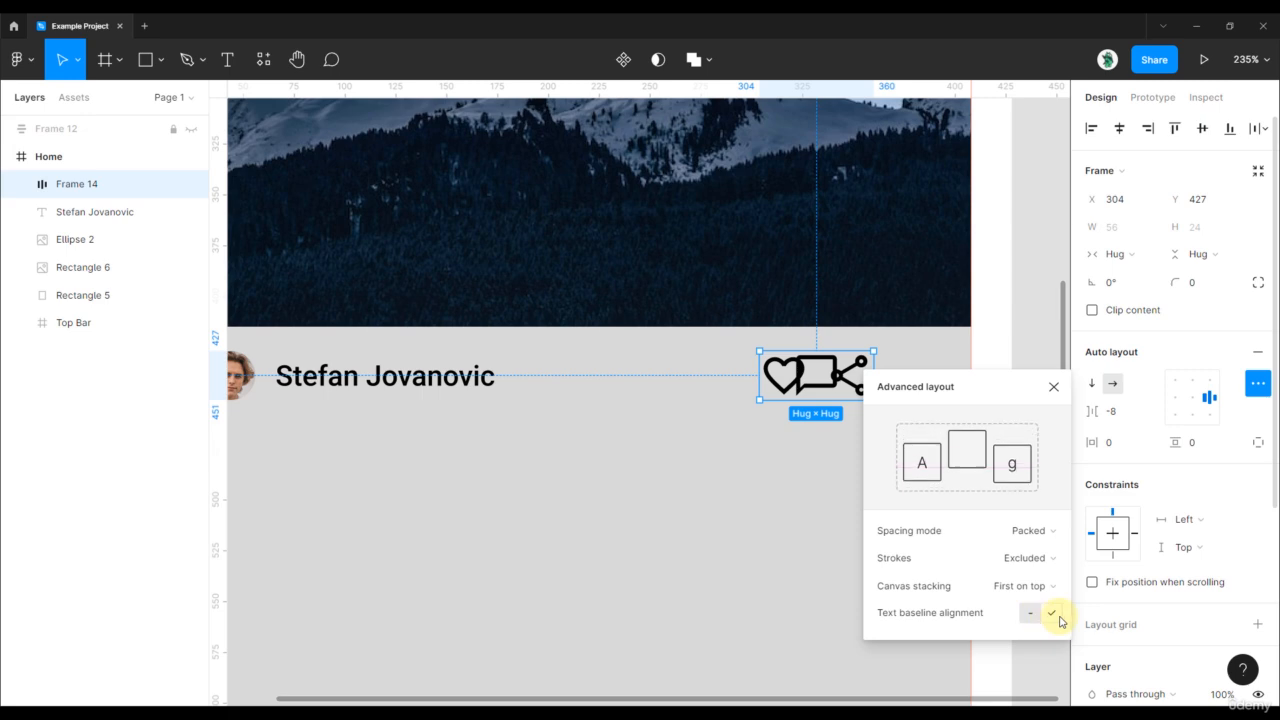
click(1054, 387)
click(1029, 358)
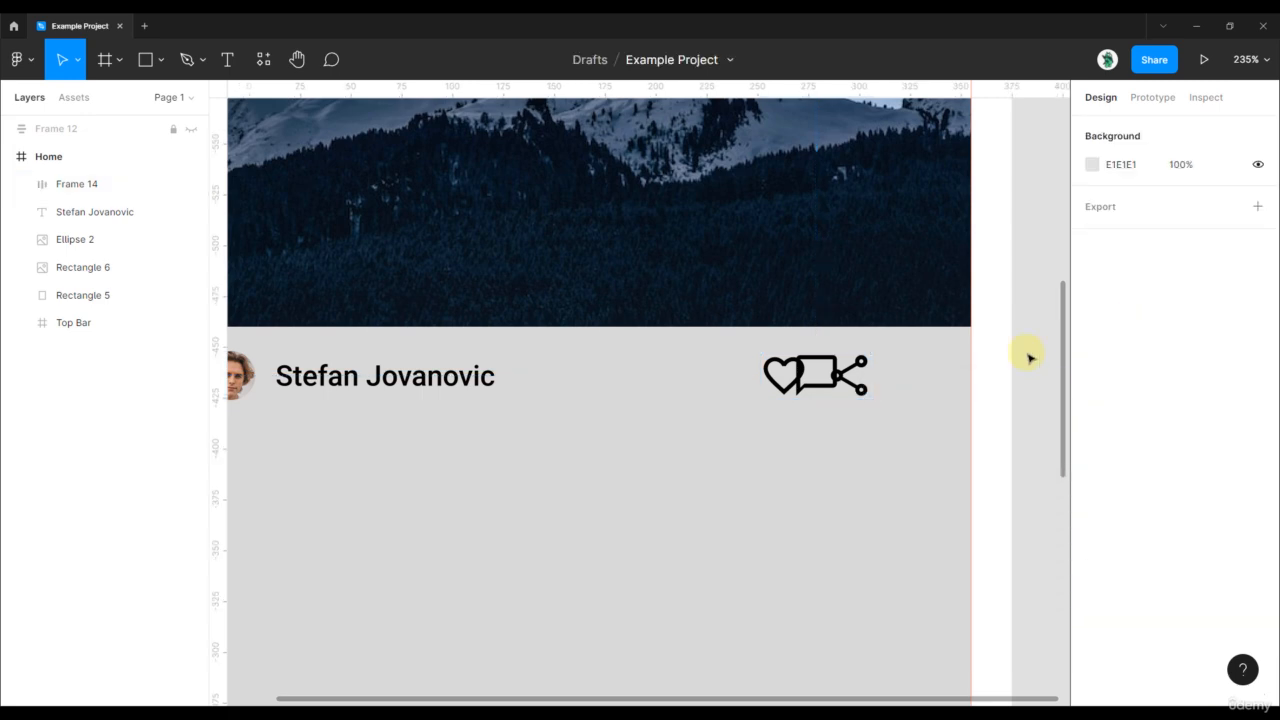
key(ctrl+z)
key(ctrl+z)
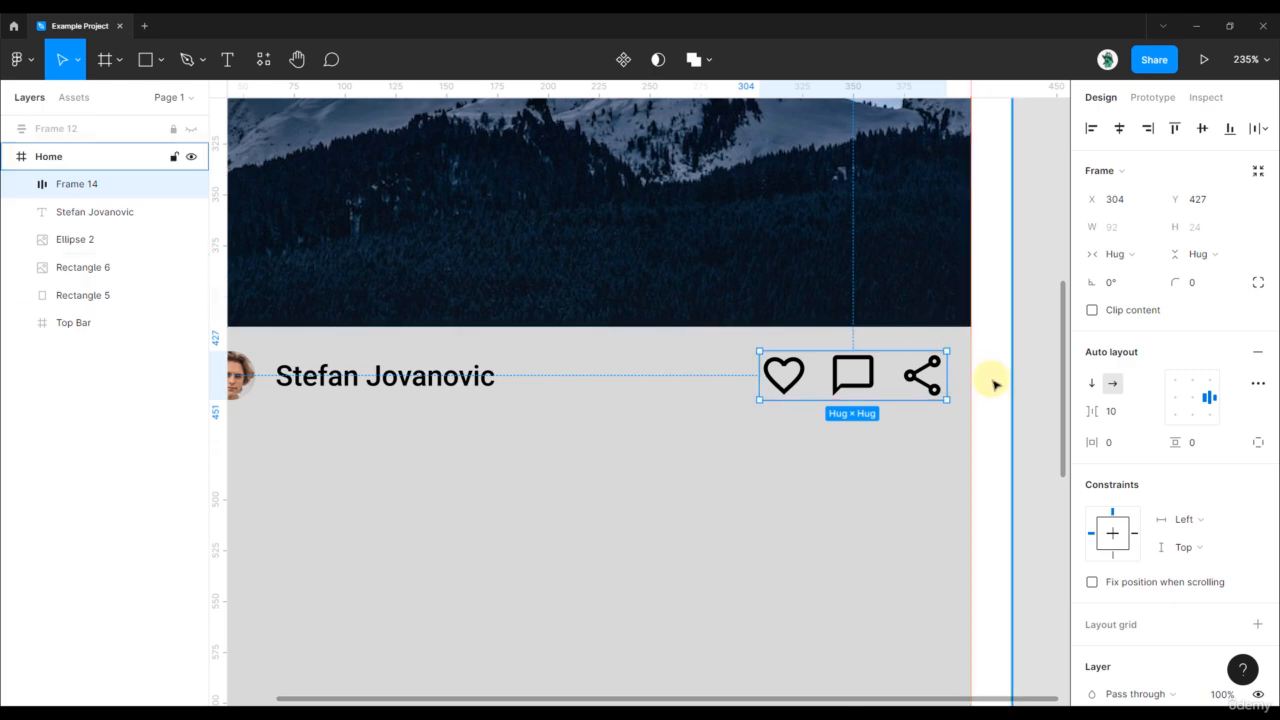
- Wrap the avatar and name text in Frame 15, a 142 × 24 horizontal auto layout spaced 10
scroll(992, 380, down, 2)
click(1011, 354)
click(904, 382)
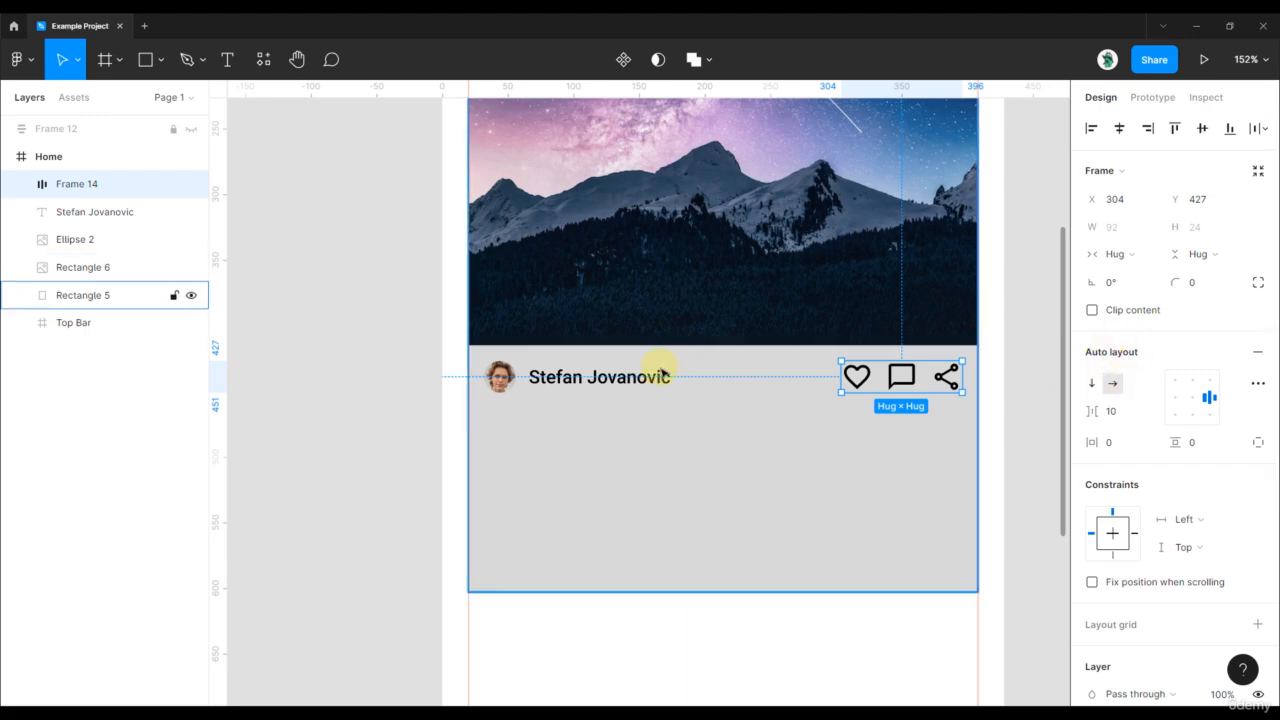
scroll(657, 371, up, 2)
click(549, 393)
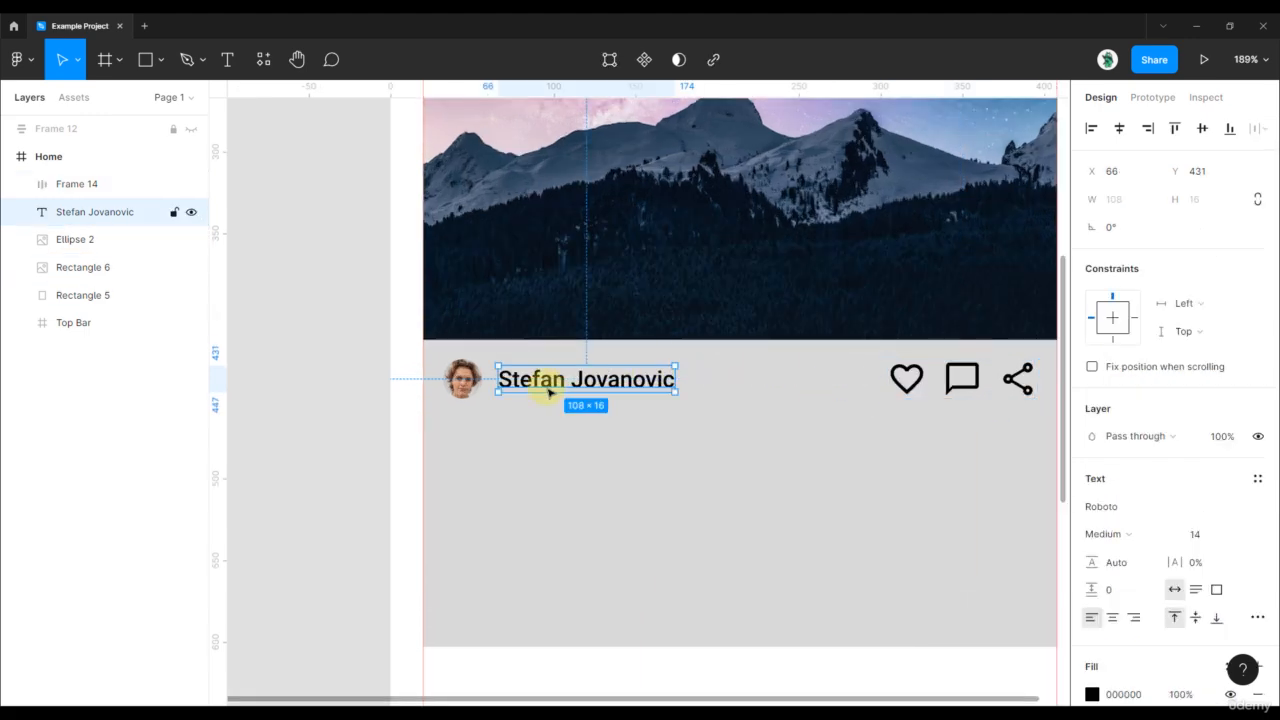
shift+click(470, 391)
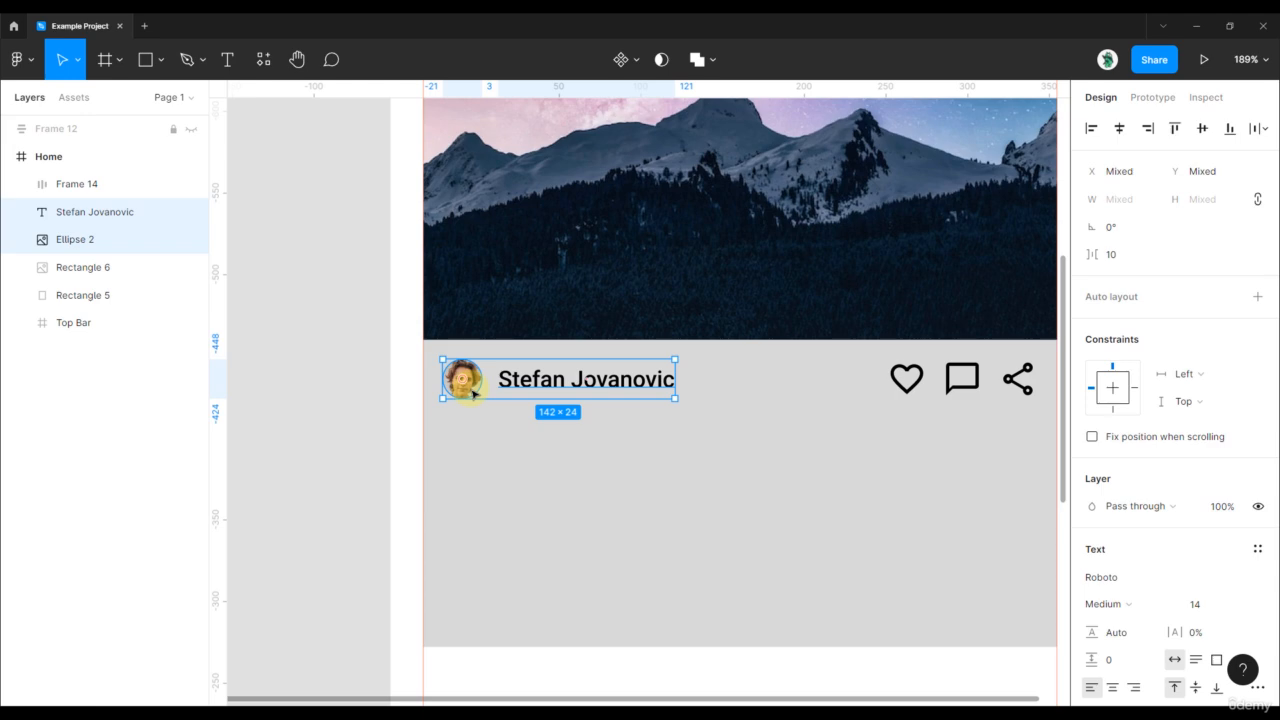
key(shift+a)
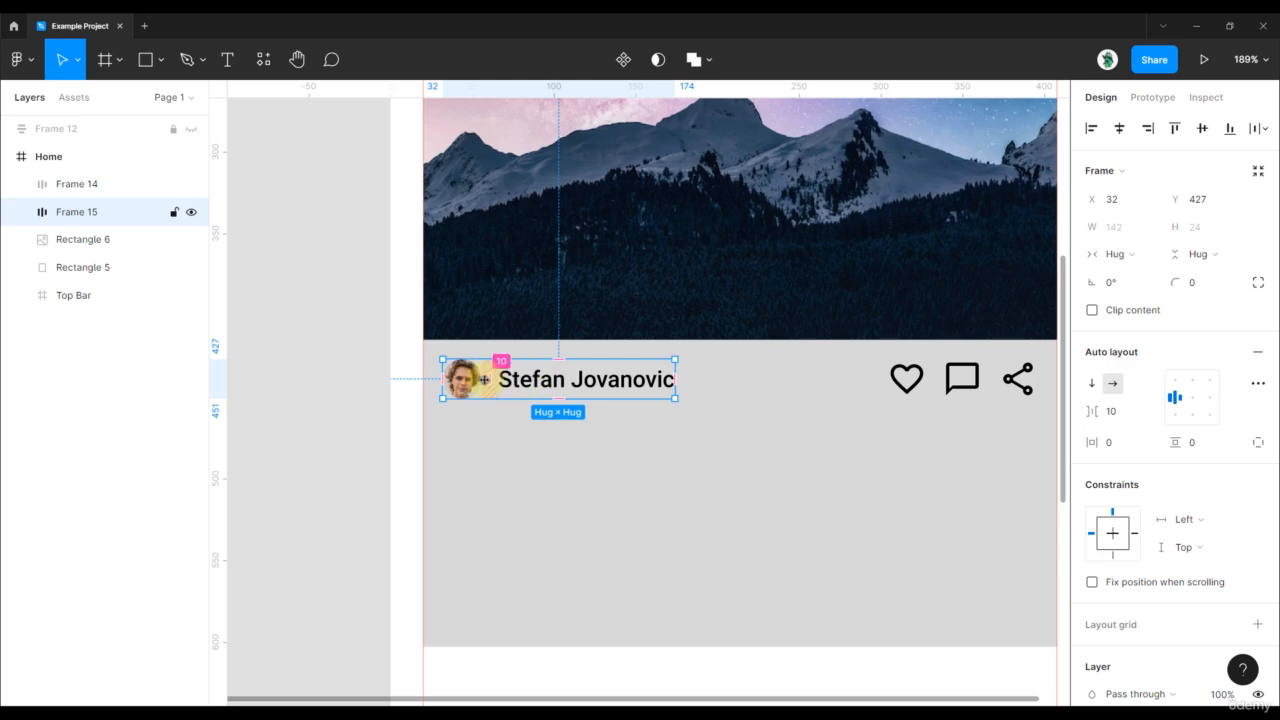
click(390, 386)
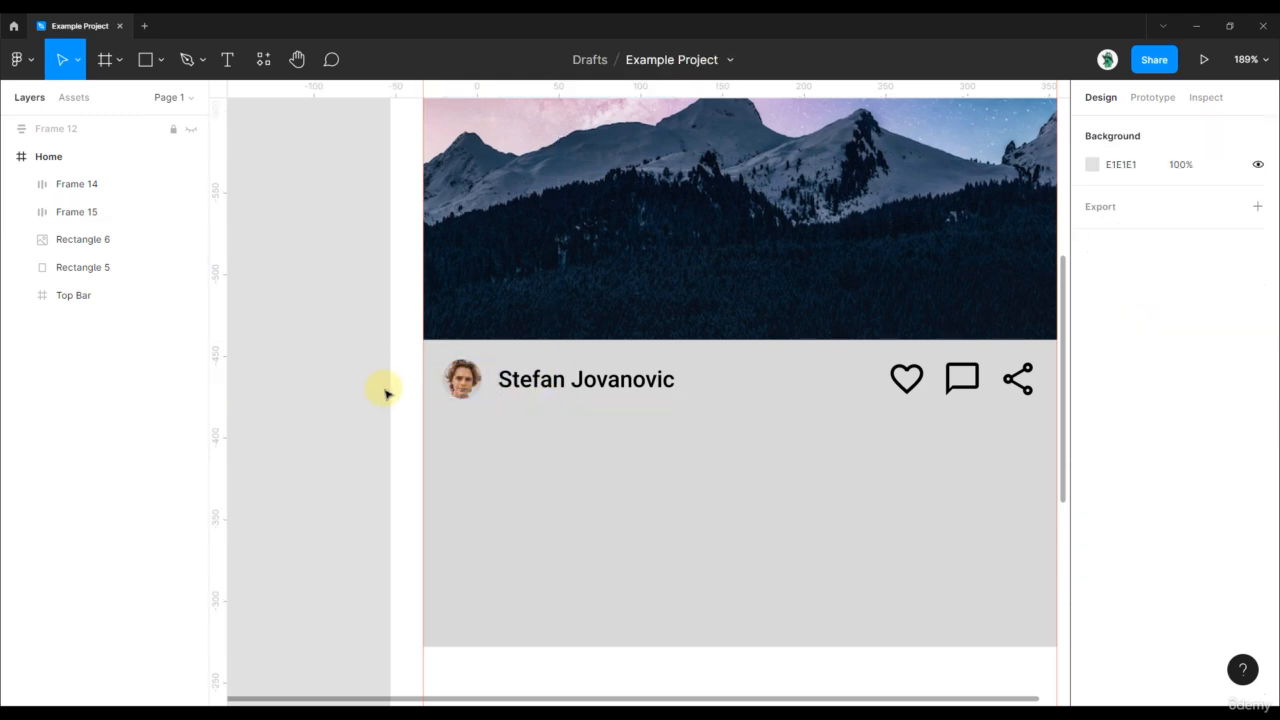
scroll(574, 423, right, 4)
click(540, 377)
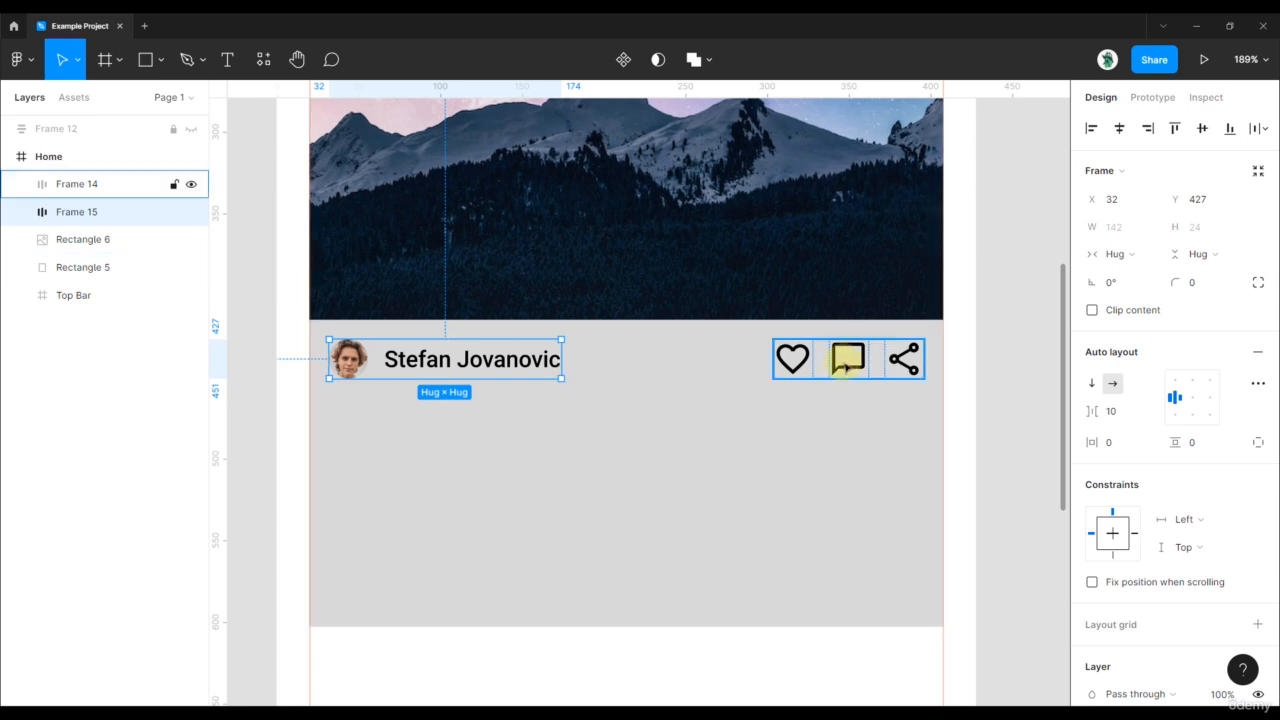
- Wrap the name row and icon row in Frame 16, and make the name row fill the container width
shift+click(848, 362)
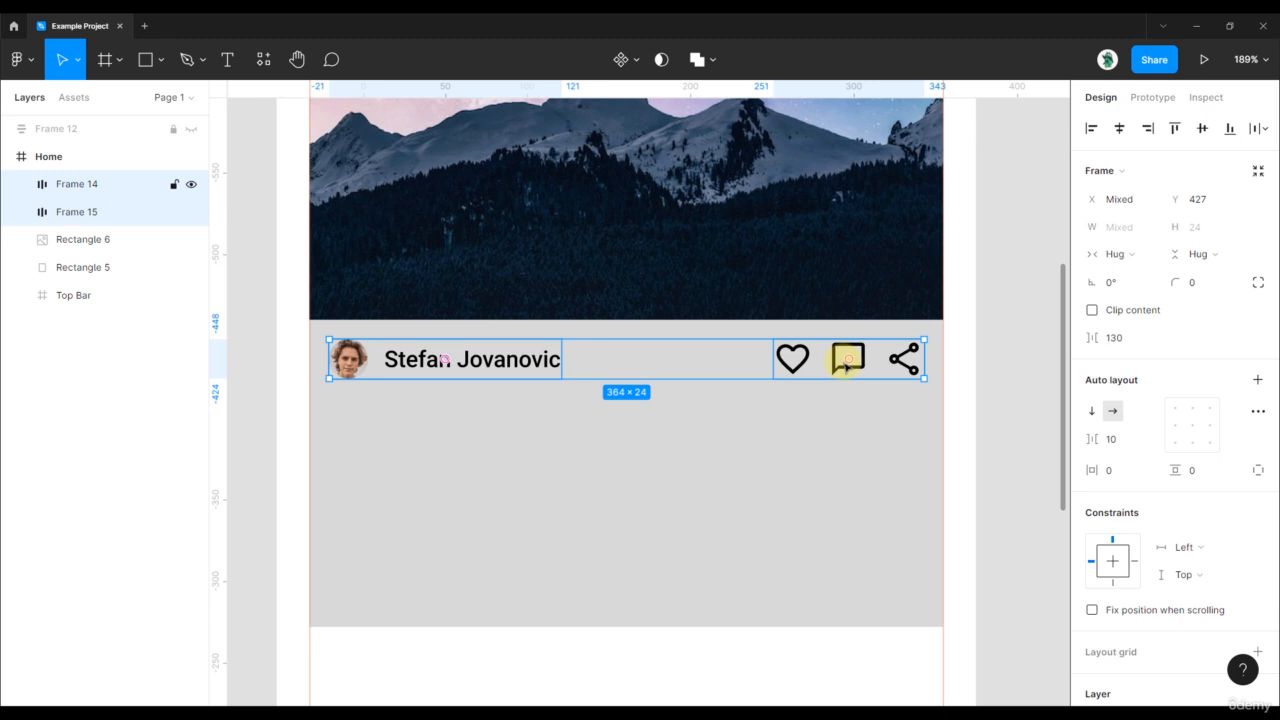
key(shift+a)
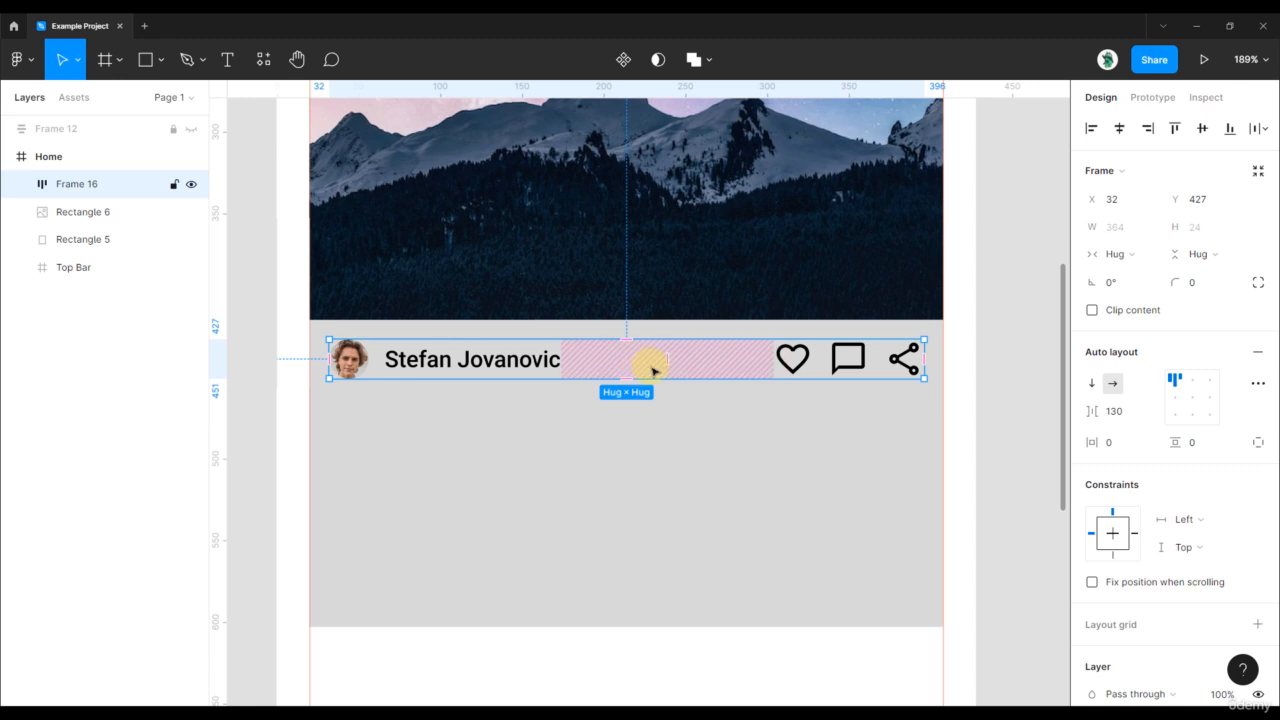
click(527, 366)
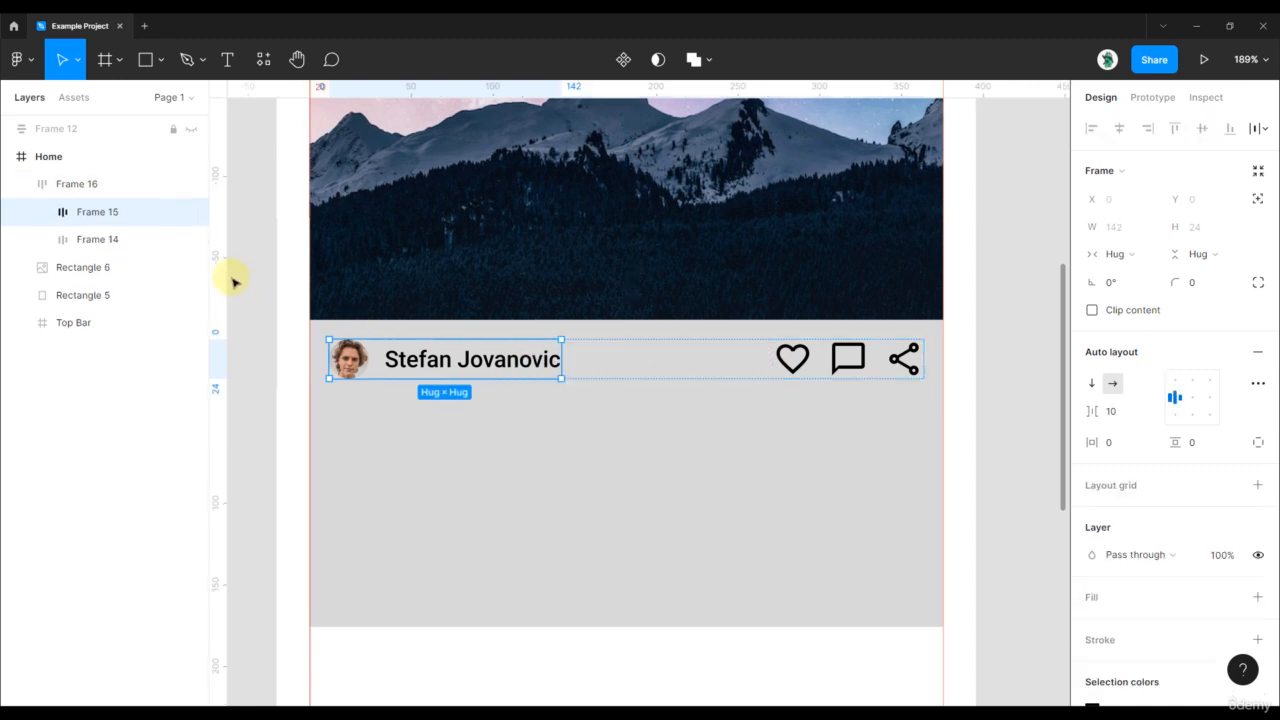
click(1145, 258)
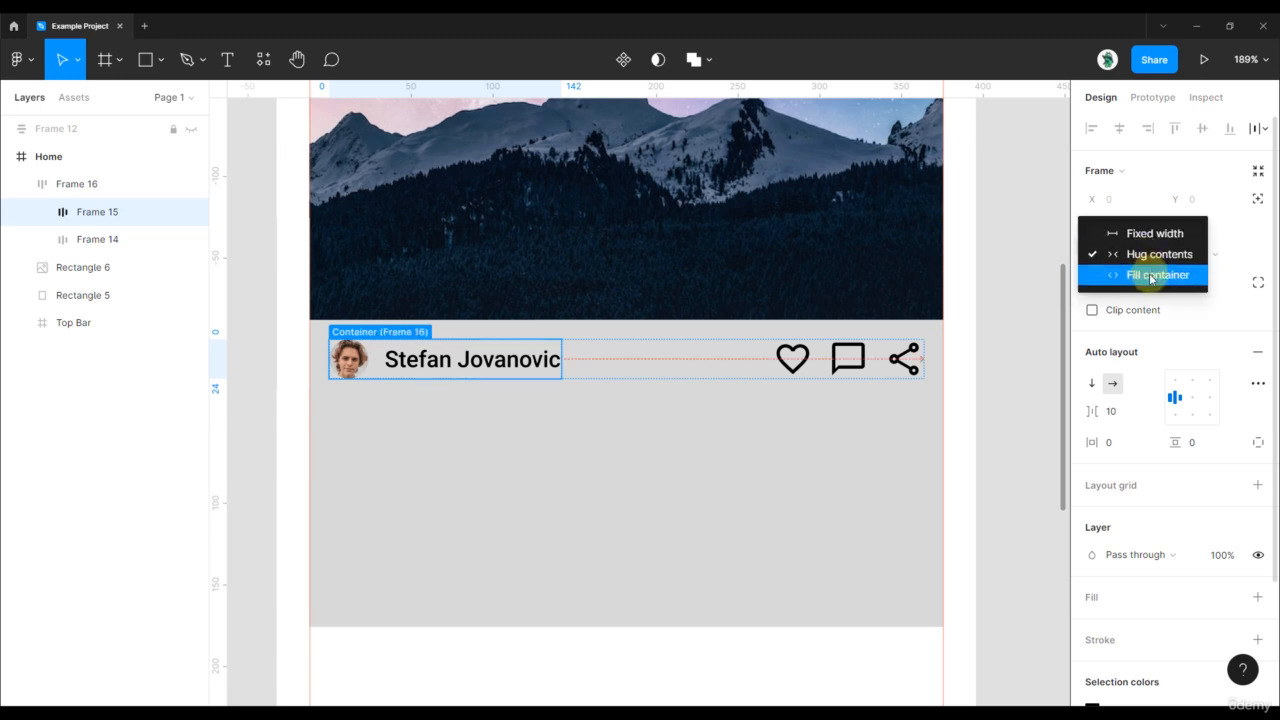
click(1151, 279)
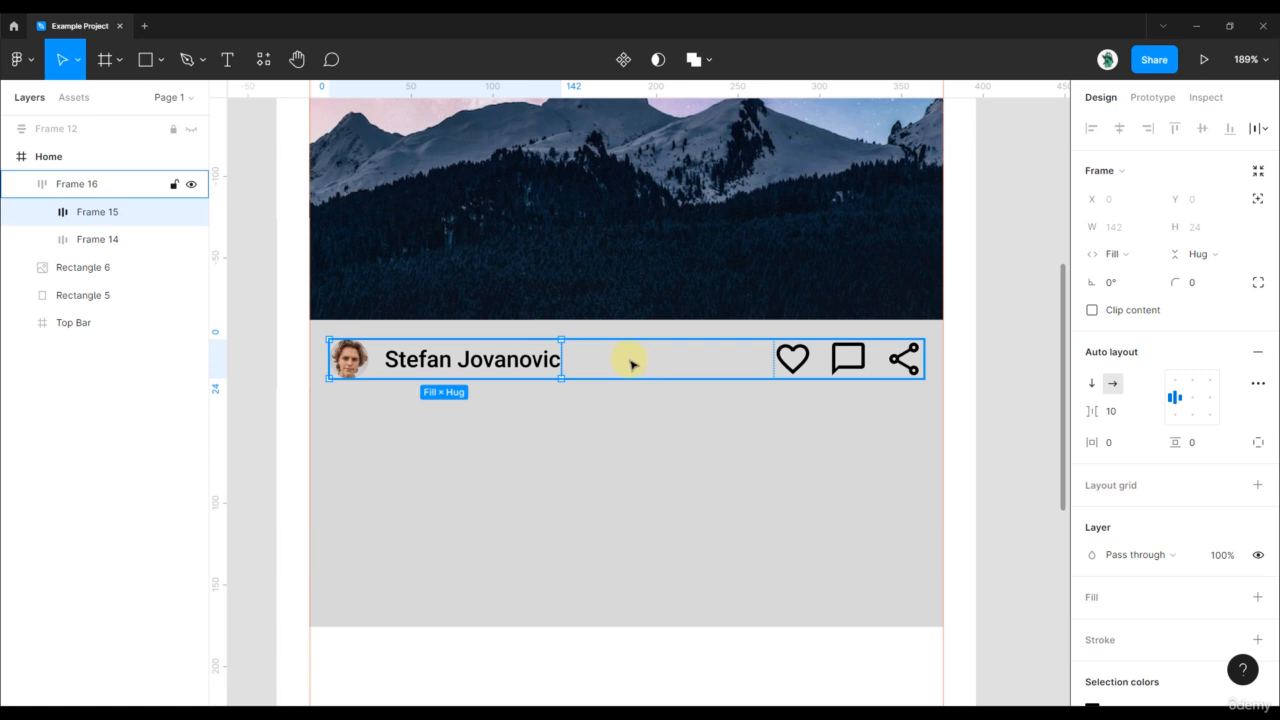
- Make the icon row fill the container width and set Frame 16 spacing to 0
click(88, 240)
click(1125, 254)
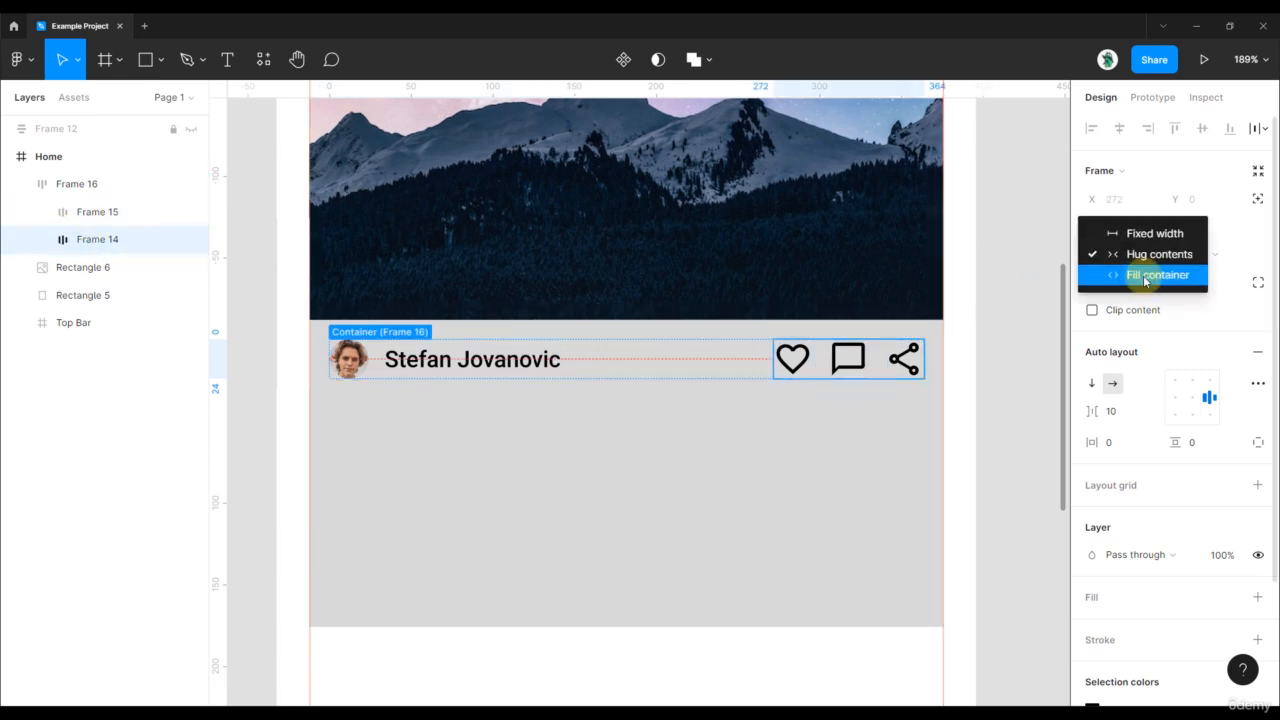
click(1142, 277)
click(654, 363)
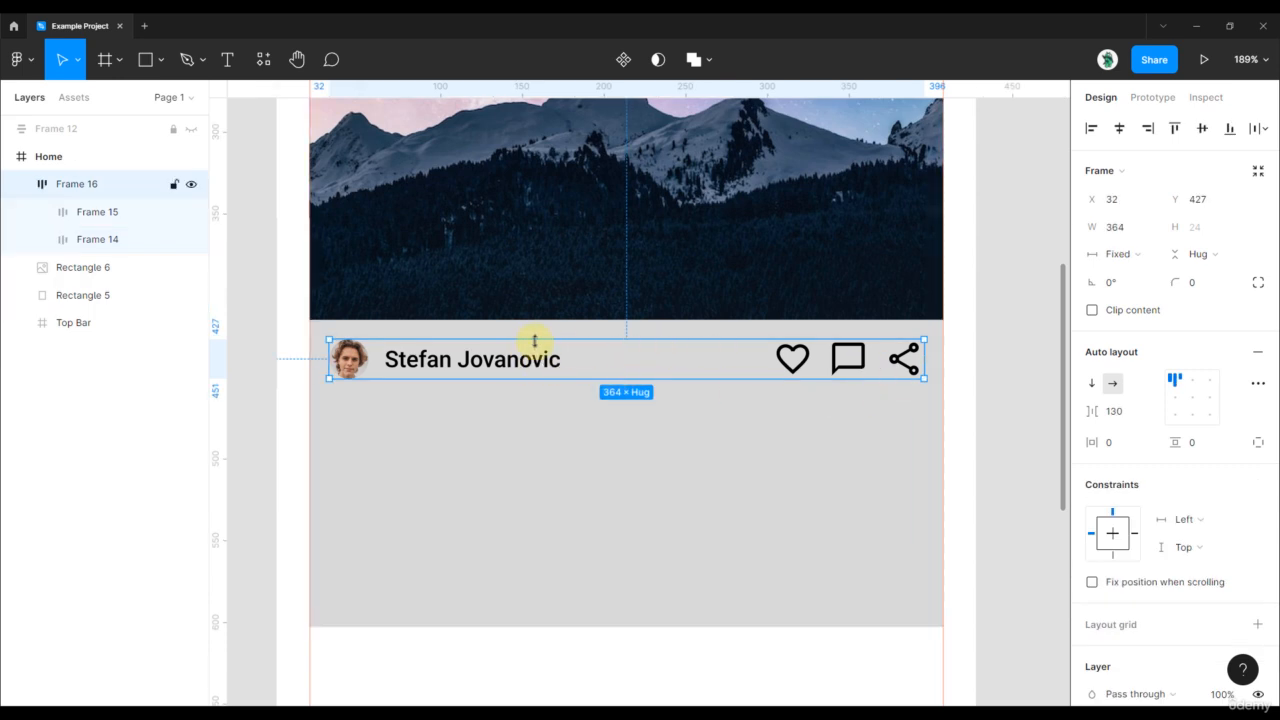
click(1128, 414)
text(0)
key(Return)
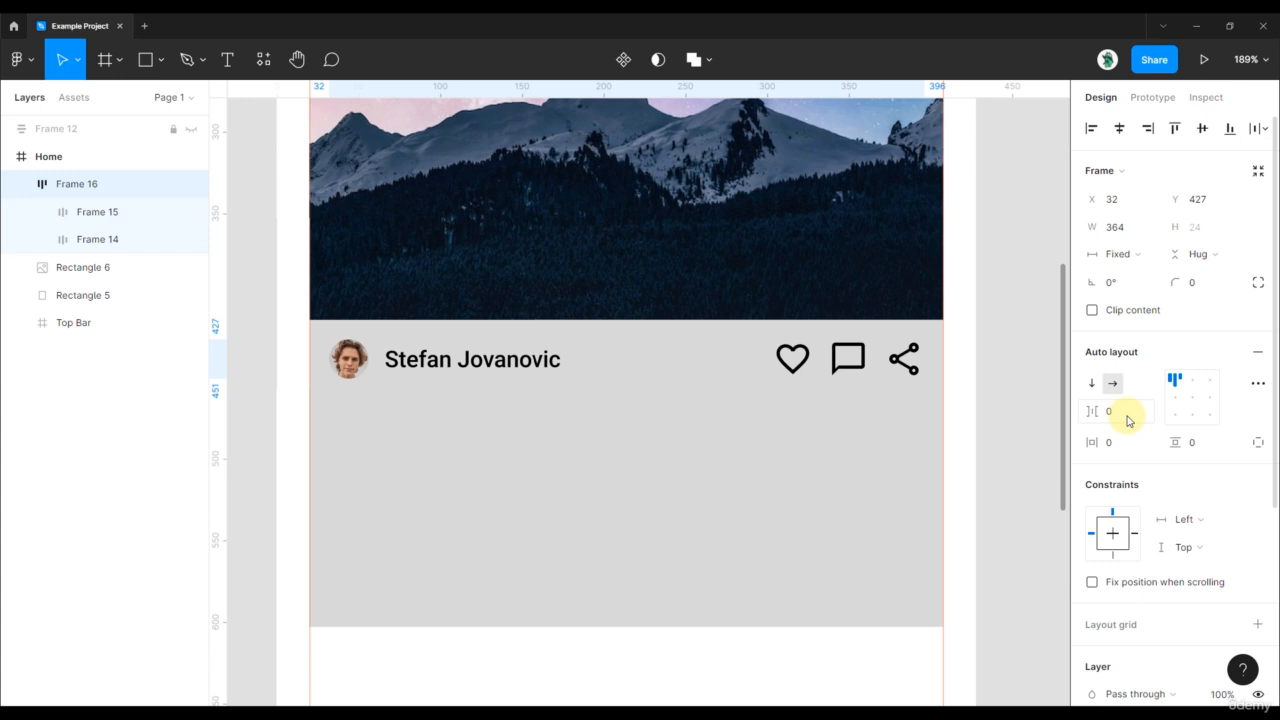
- Check both rows' widths, then undo a trial narrowing of Frame 16
click(531, 360)
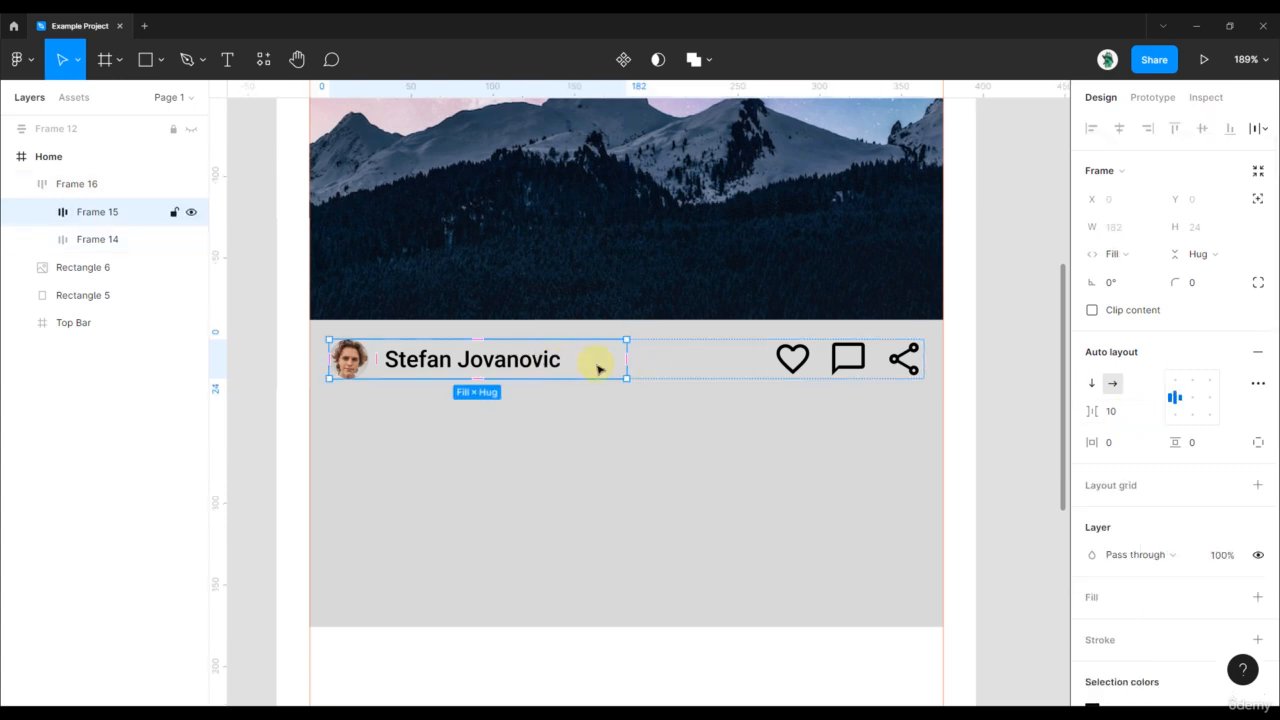
click(790, 360)
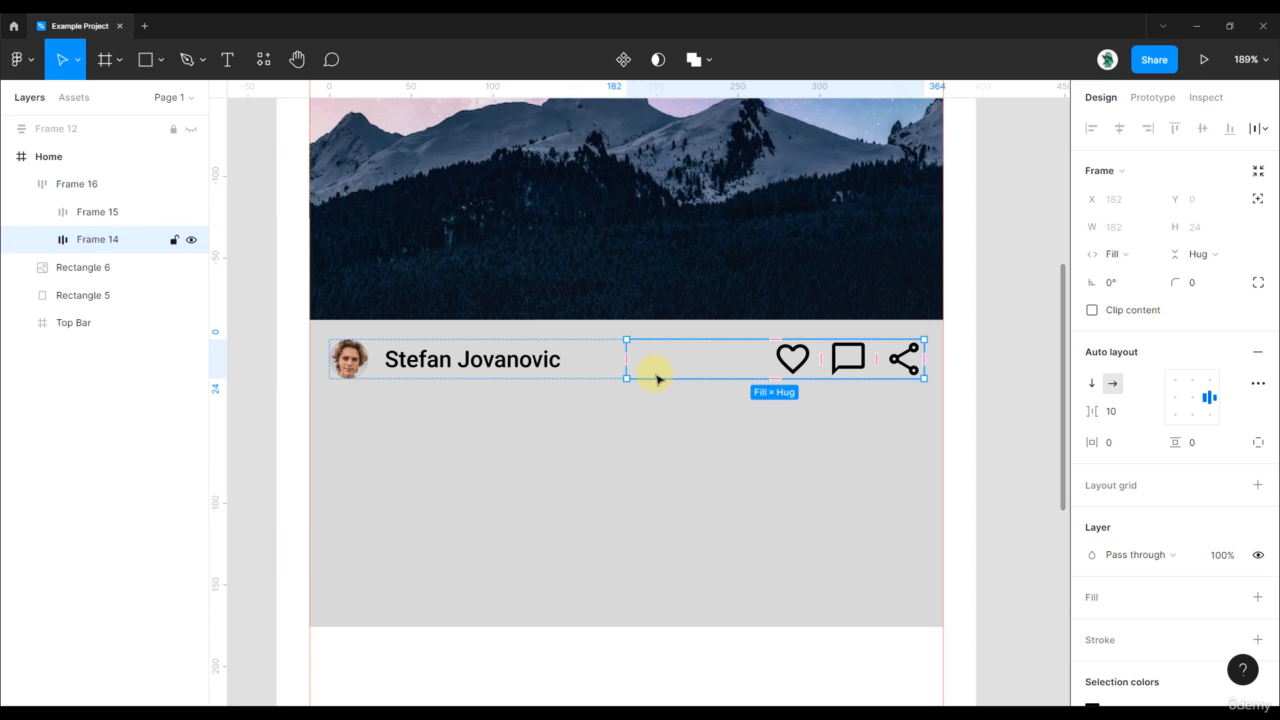
click(99, 193)
scroll(851, 380, down, 3)
drag(911, 386, 686, 370)
key(ctrl+z)
scroll(738, 358, up, 2)
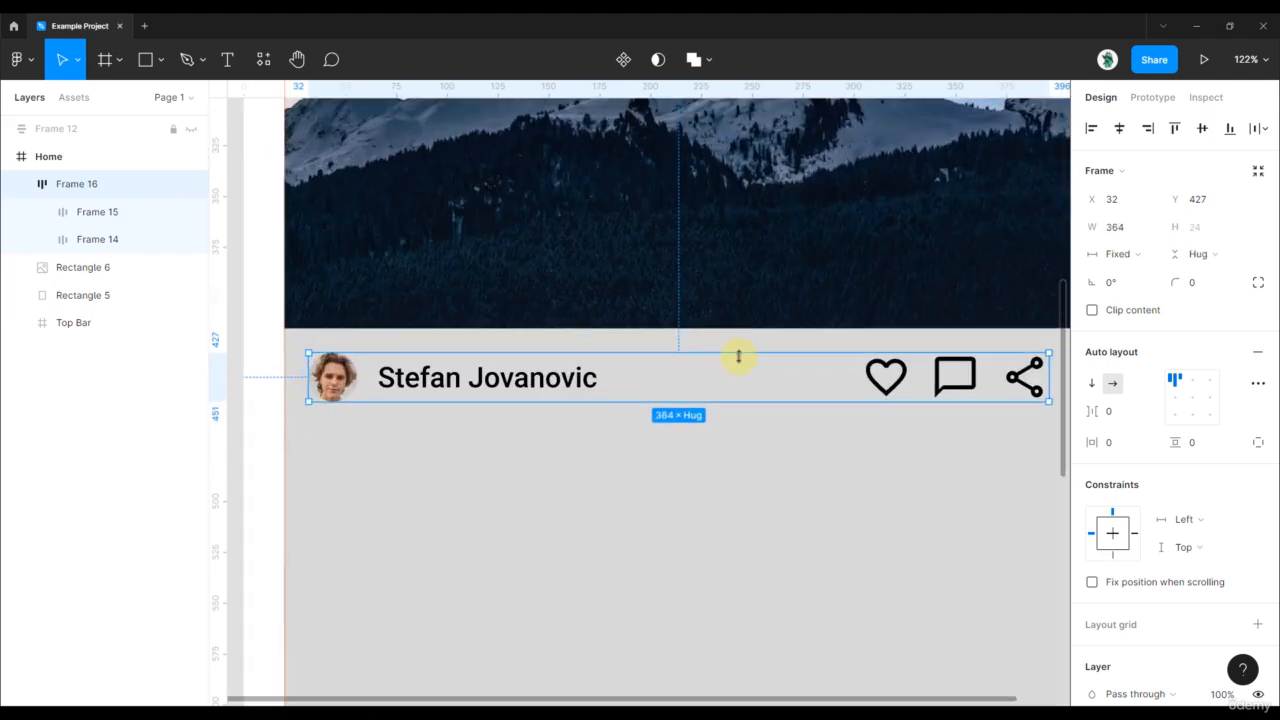
- Set the name text to fill its row in width and height, aligned middle
ctrl+click(583, 381)
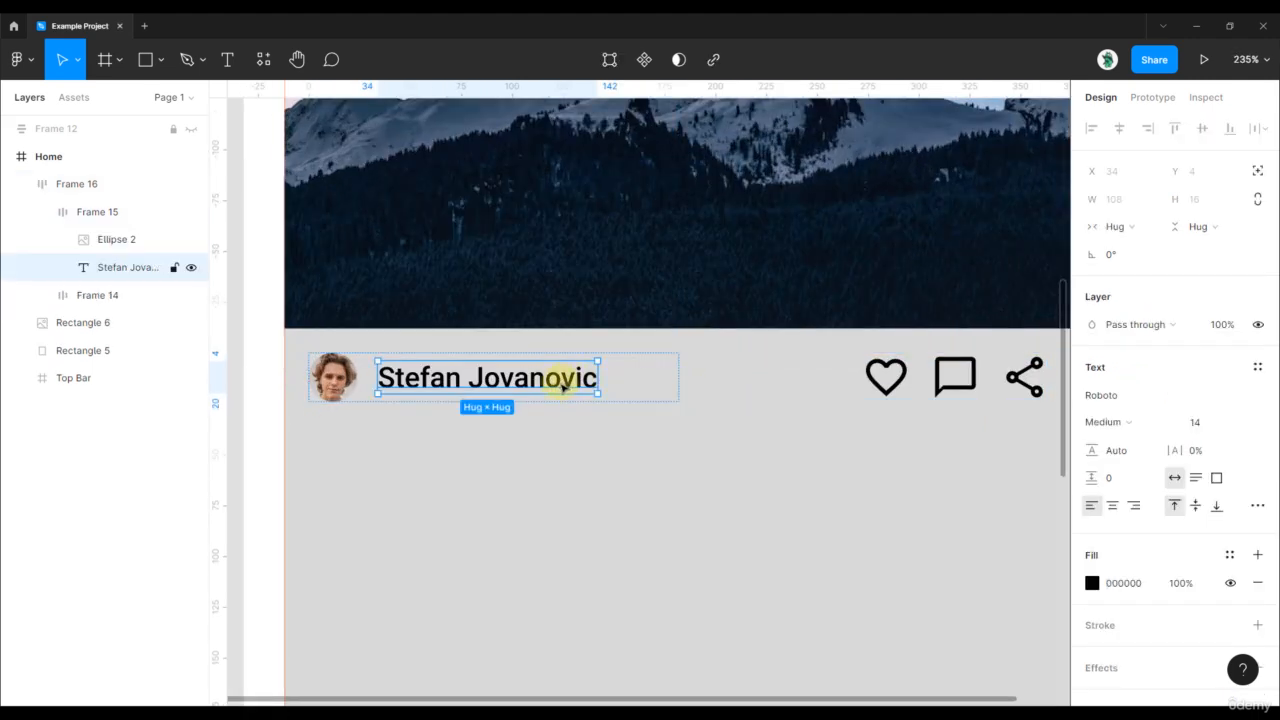
click(1116, 226)
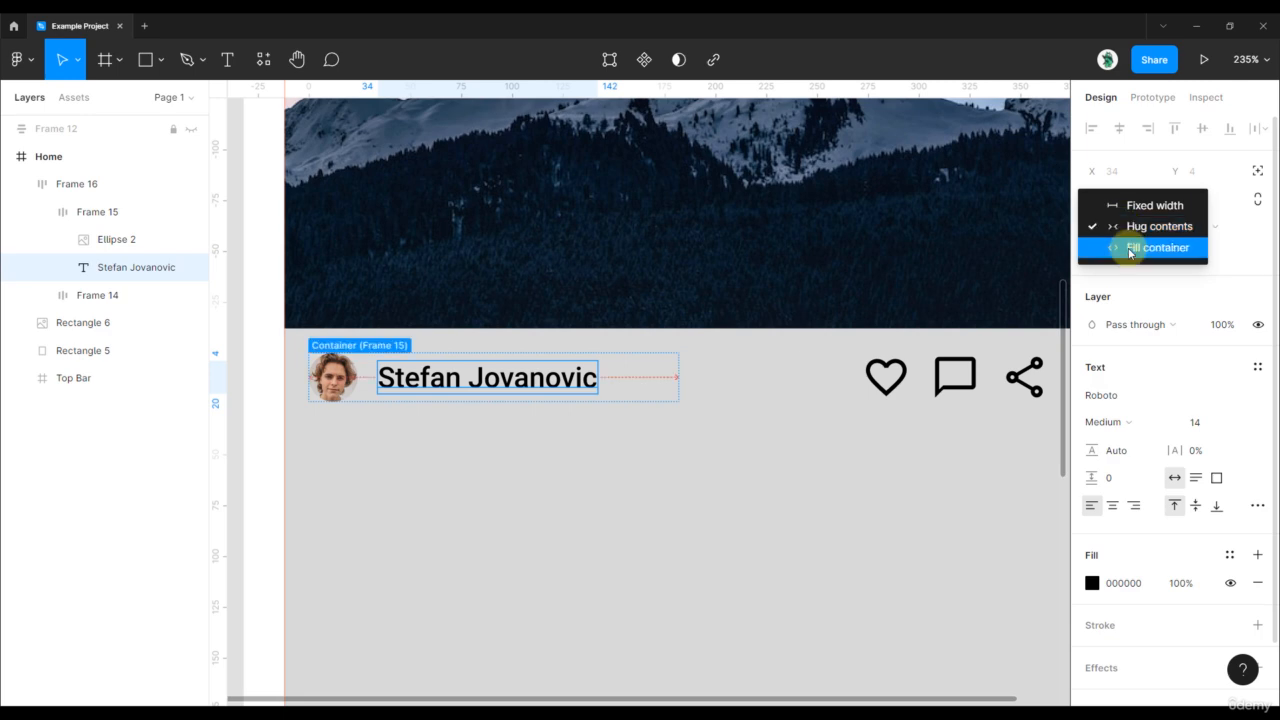
click(1138, 248)
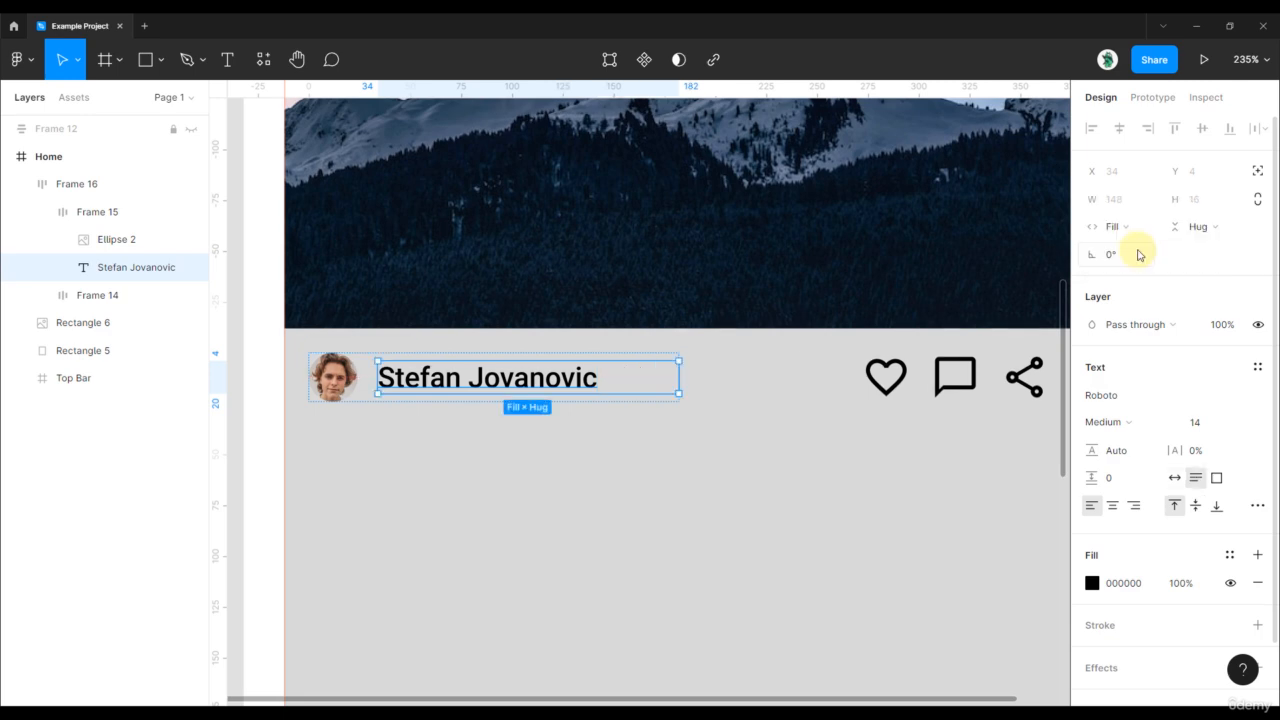
click(1198, 226)
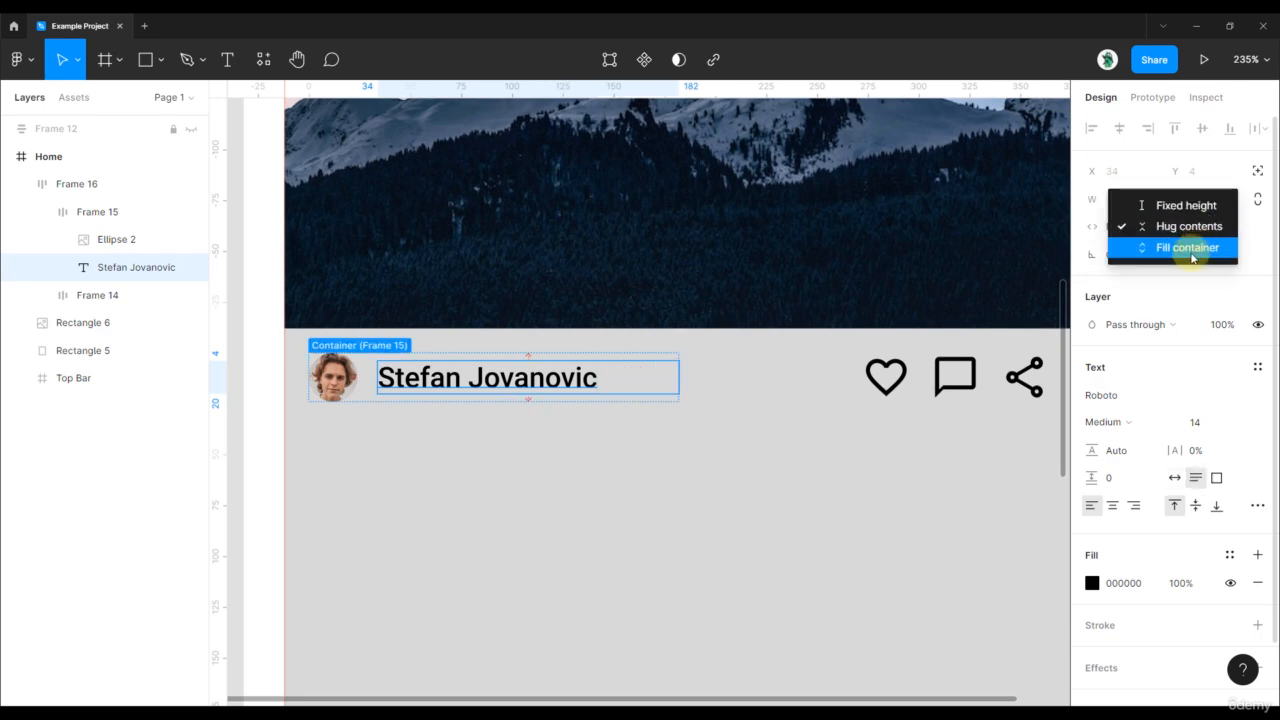
click(1190, 248)
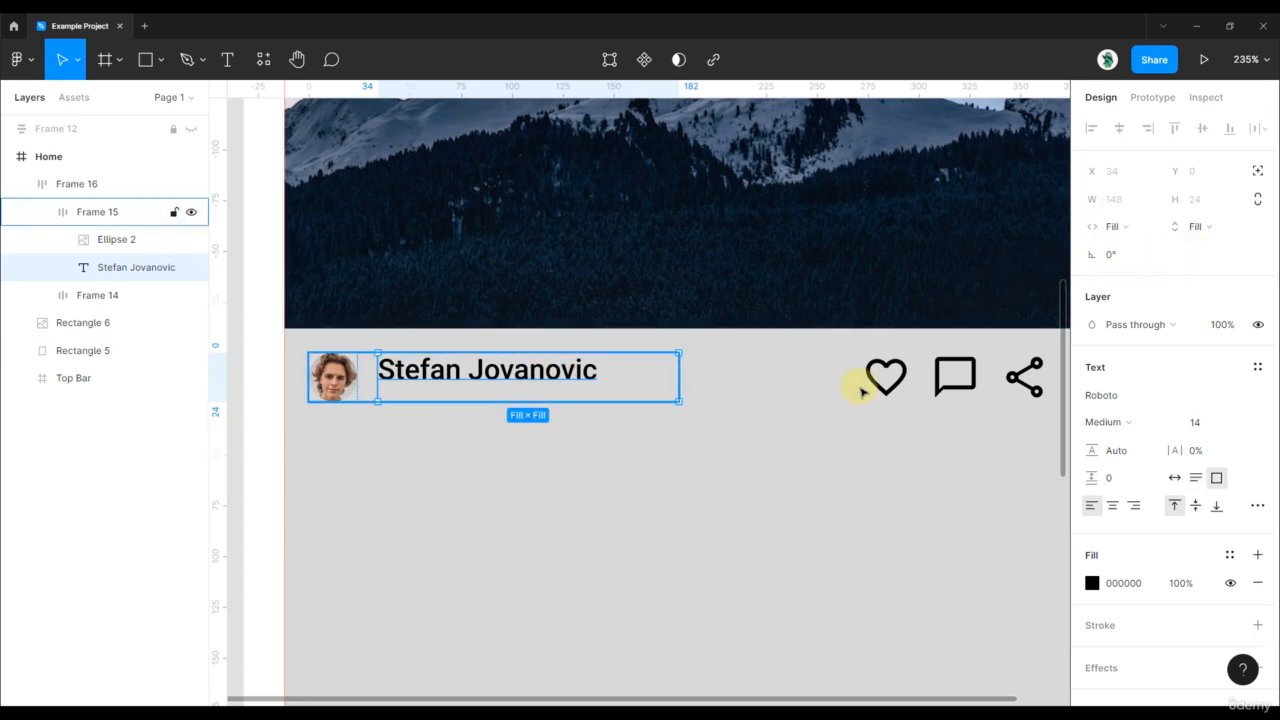
click(1193, 507)
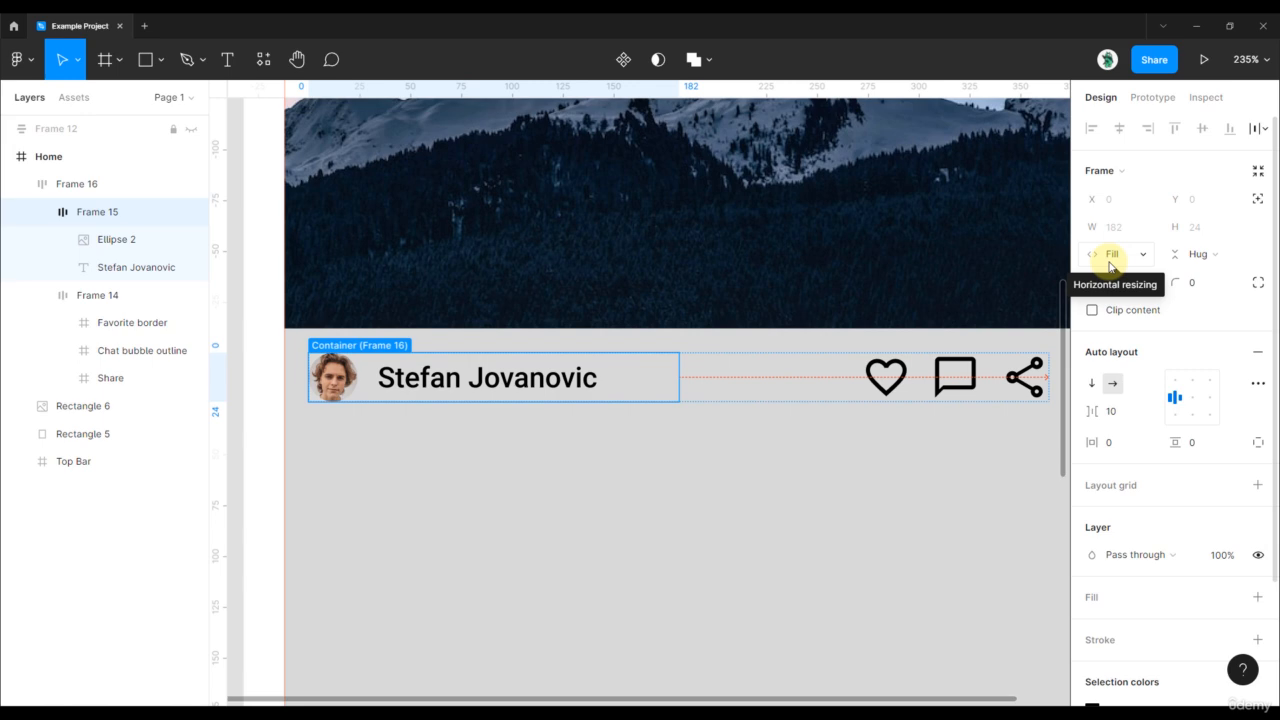
- Reselect the name text and bring up its extra type settings
click(523, 376)
double_click(560, 377)
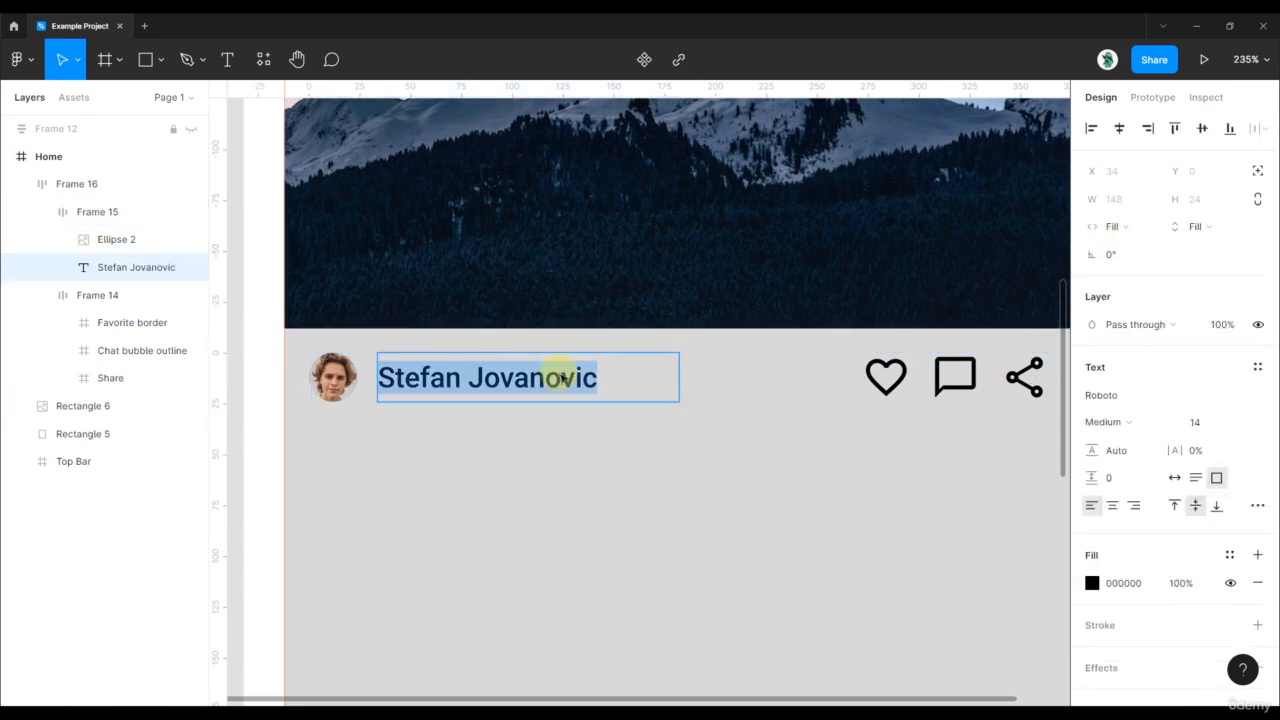
key(Escape)
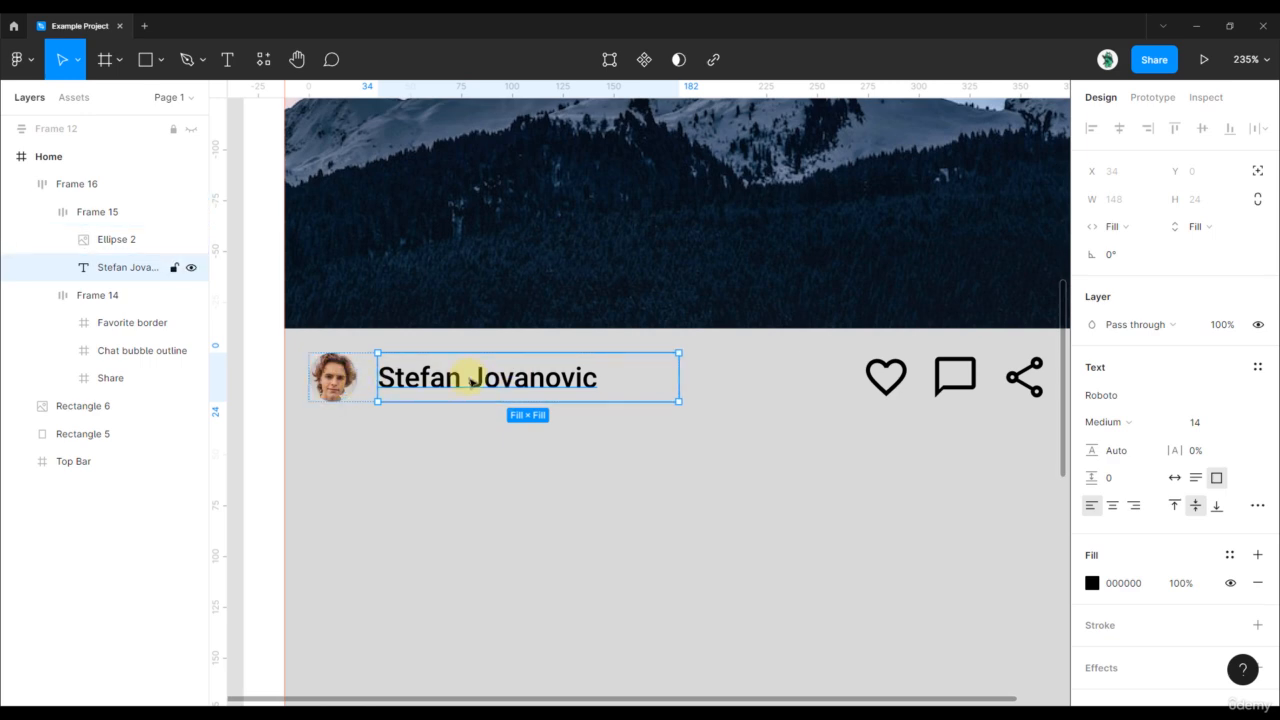
click(103, 212)
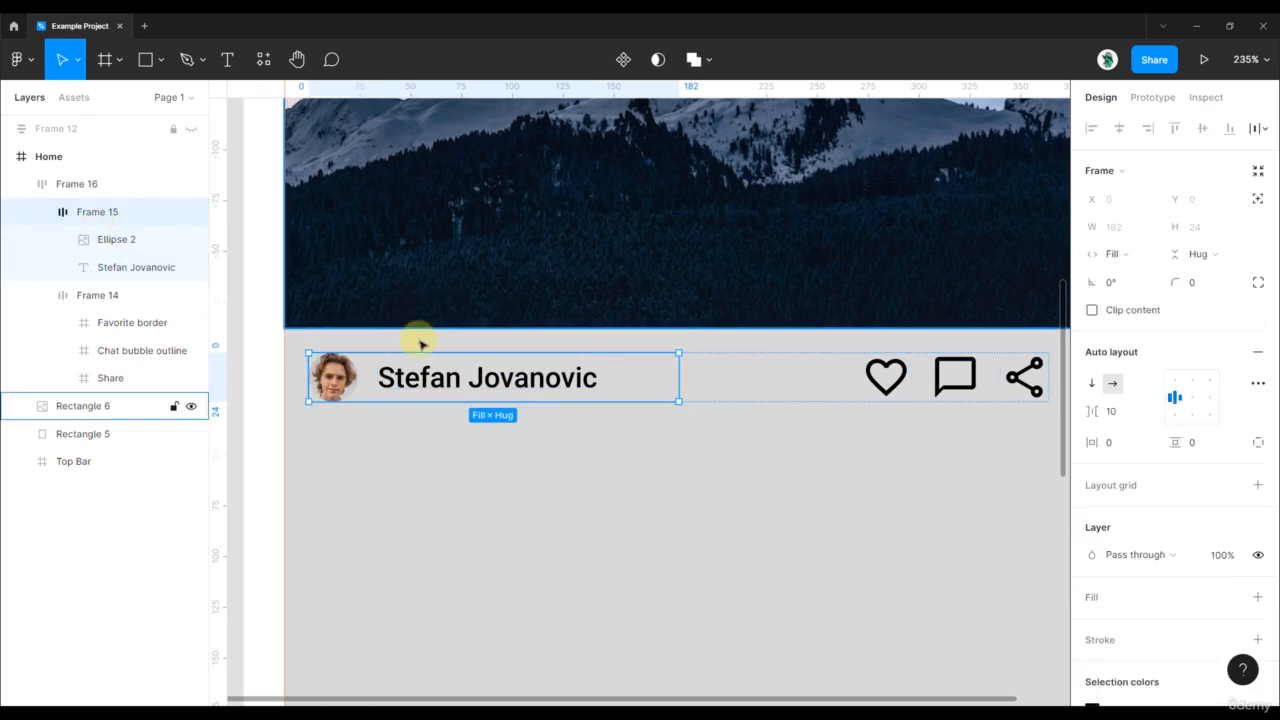
click(578, 386)
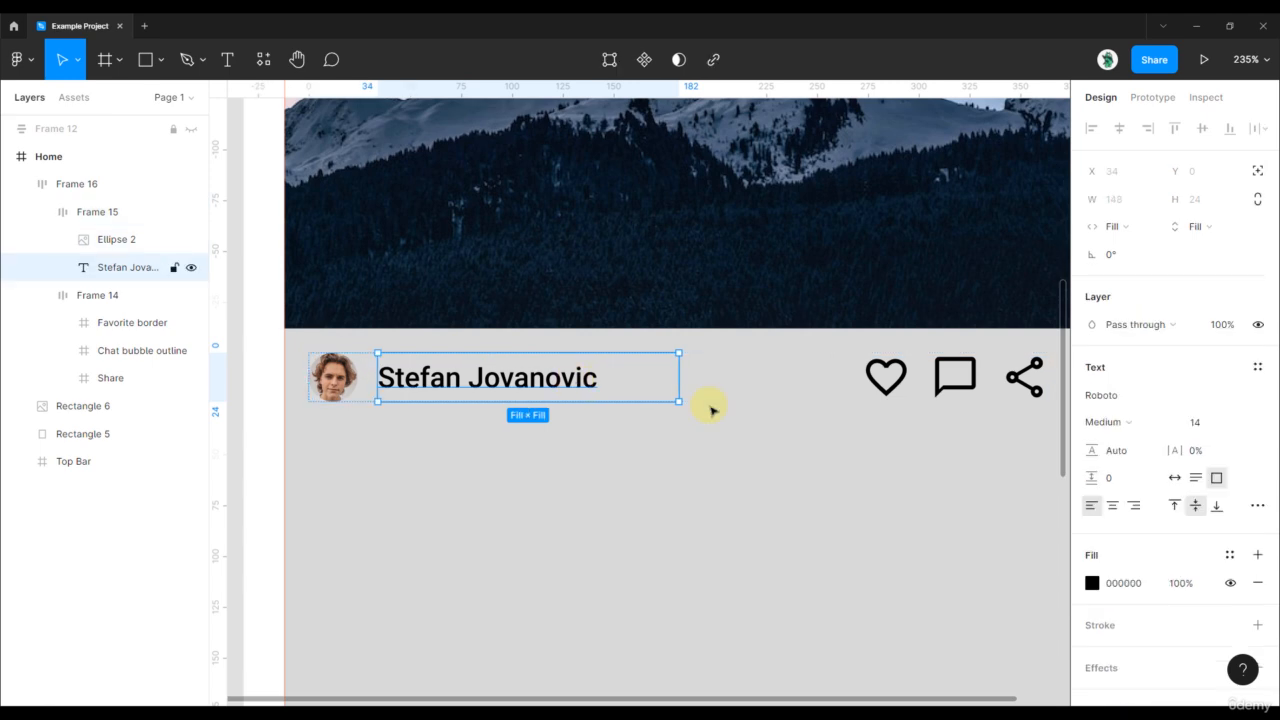
click(1257, 505)
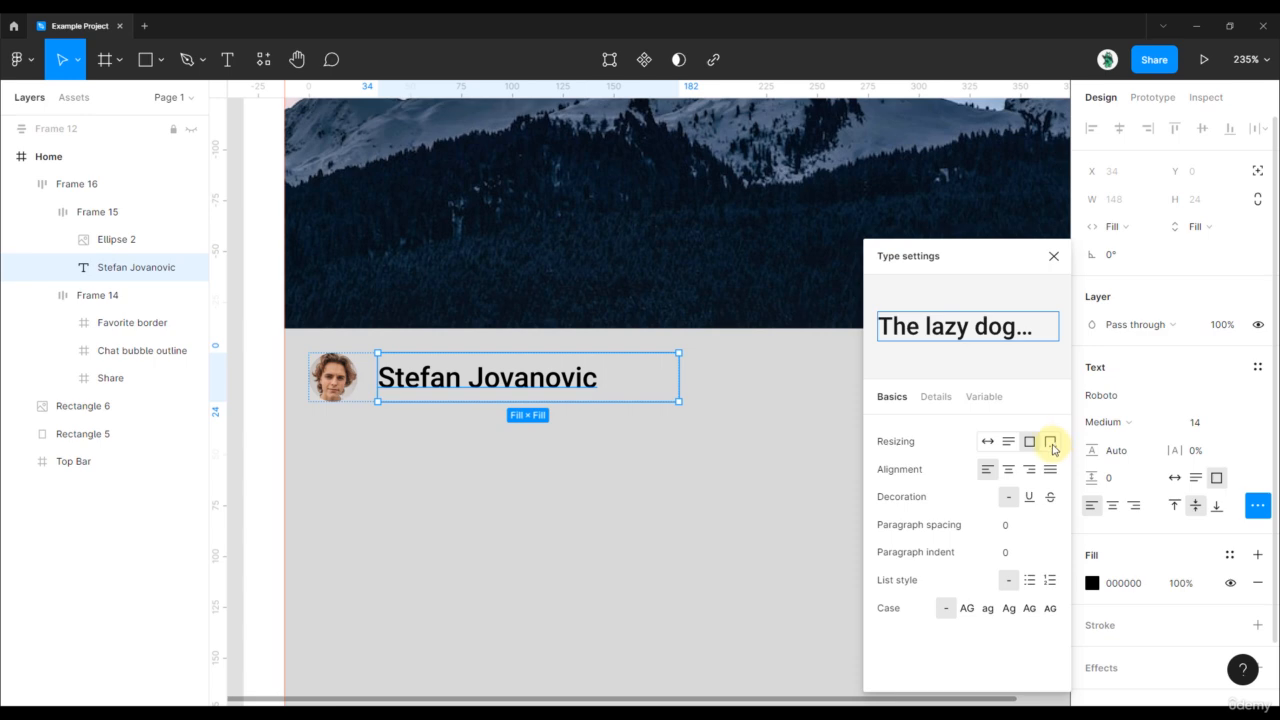
- Edit the name text beside the avatar, then undo the edit to restore the full name
click(451, 449)
key(shift+2)
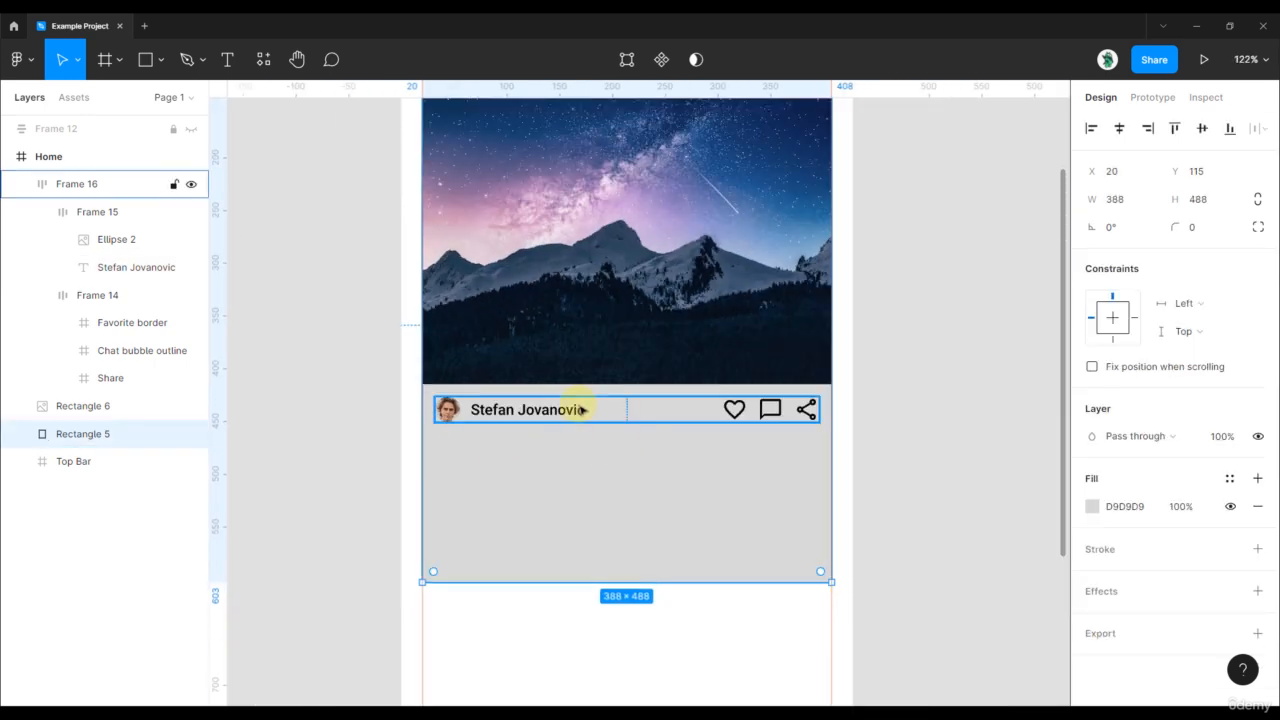
double_click(575, 409)
double_click(584, 412)
text(assda)
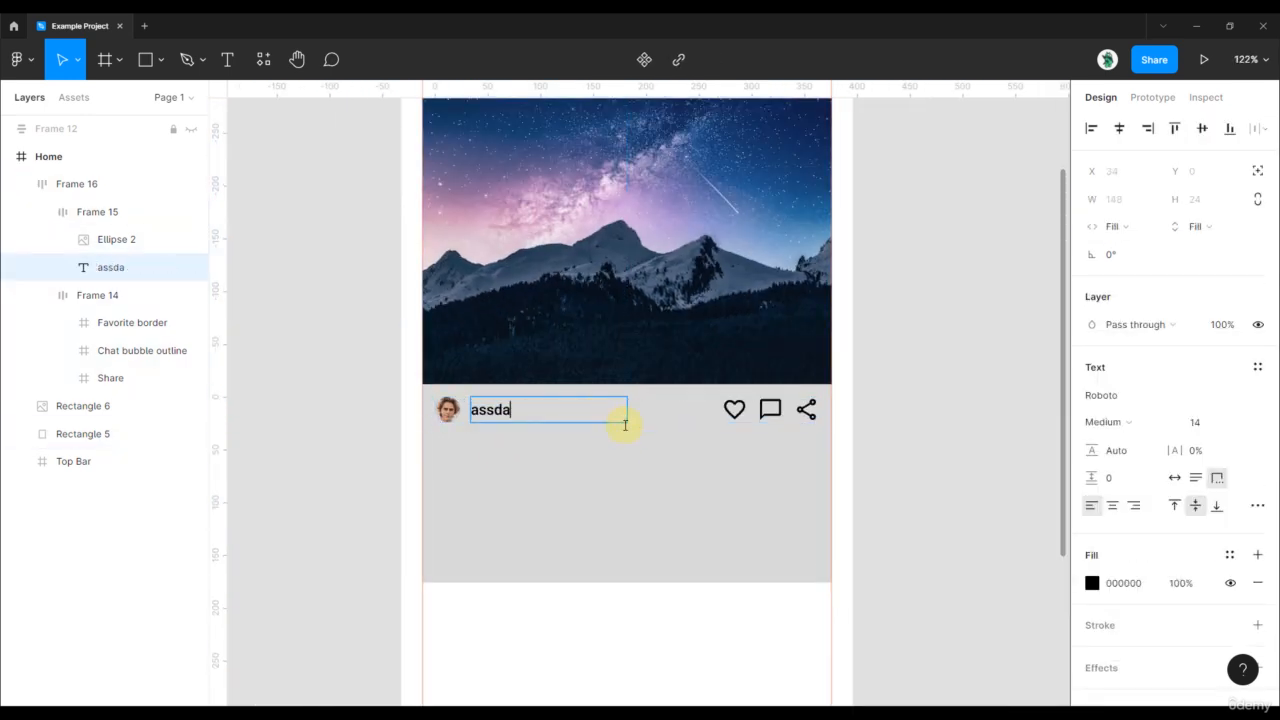
text(dssaddssdsadasdsdasdasdasd)
key(Escape)
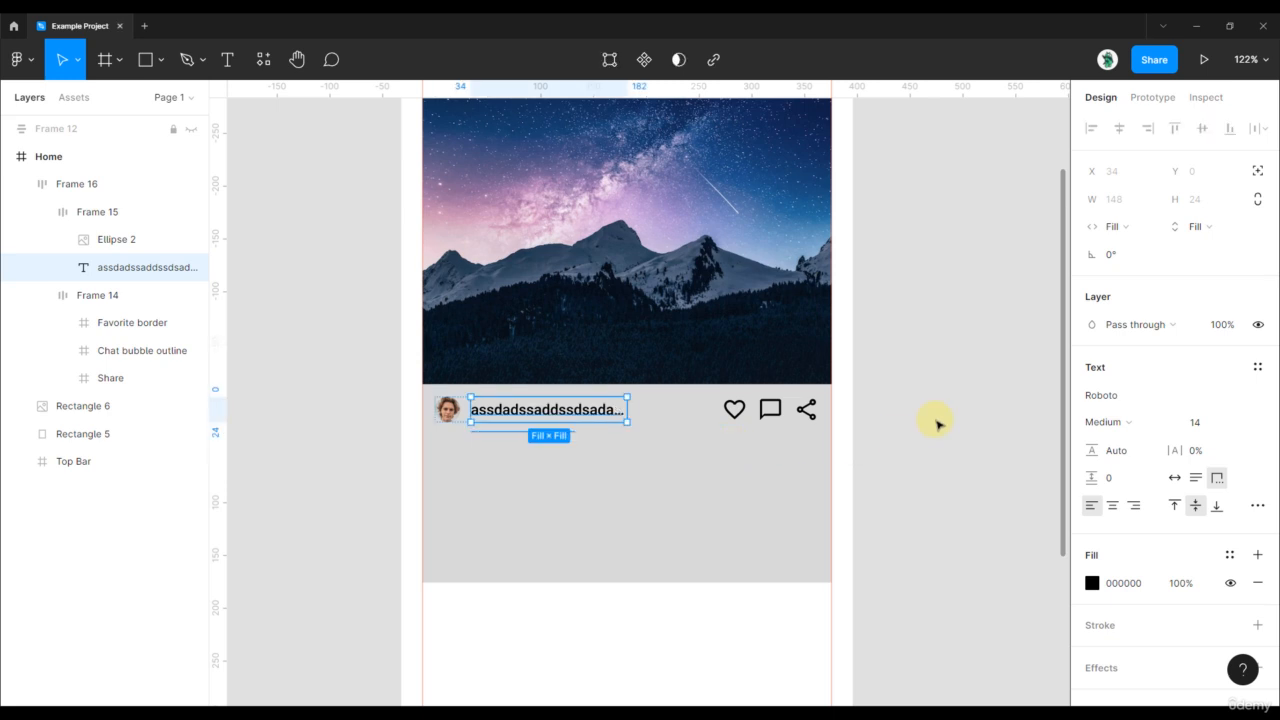
click(598, 418)
click(674, 439)
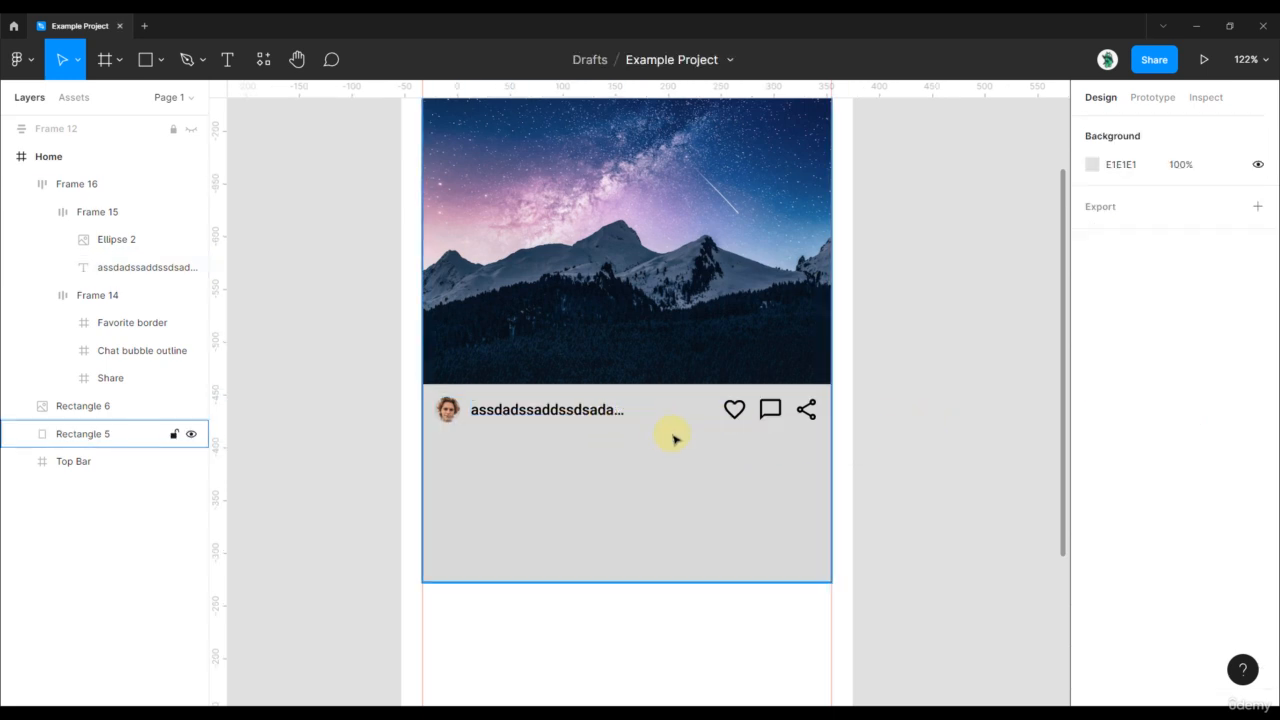
click(531, 401)
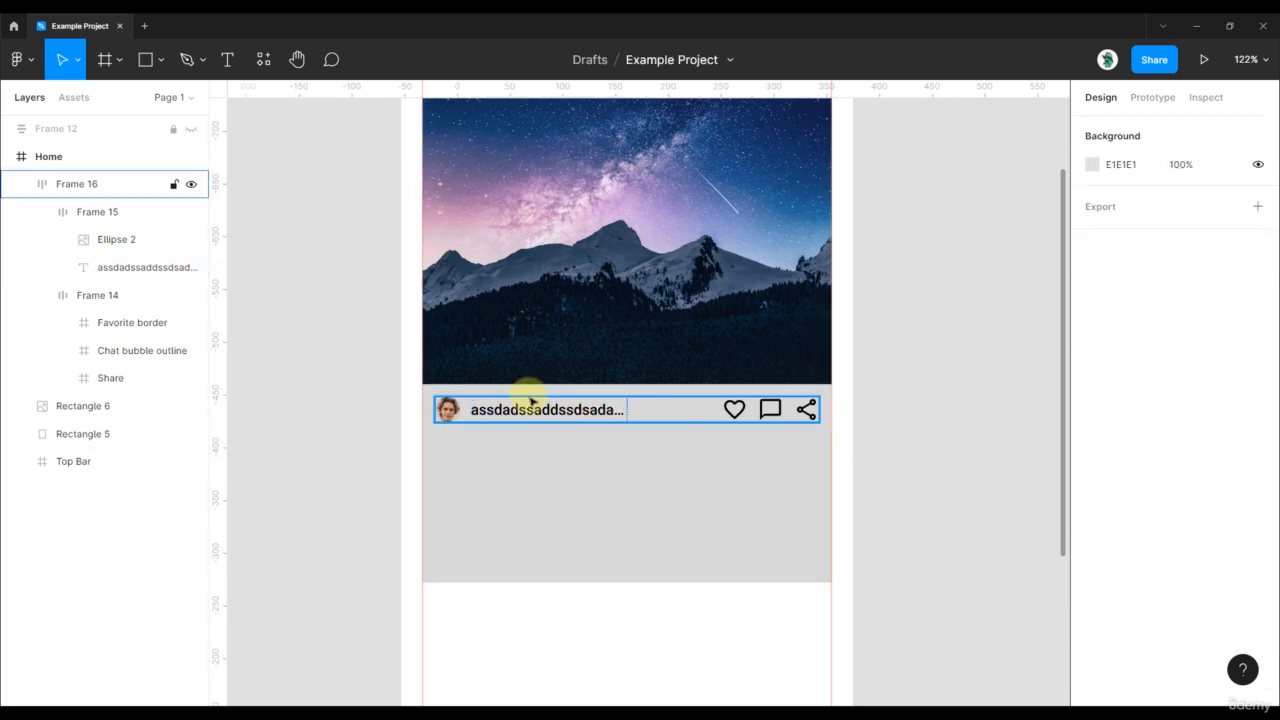
click(595, 391)
click(600, 420)
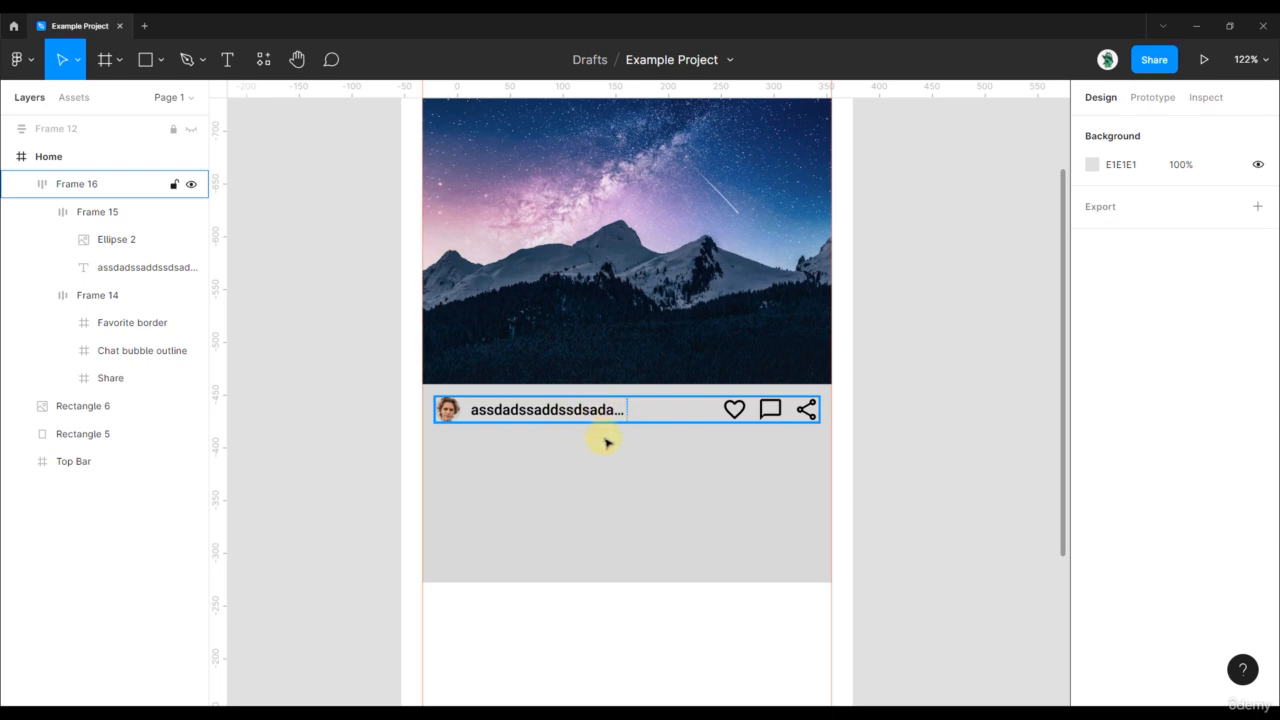
key(ctrl+z)
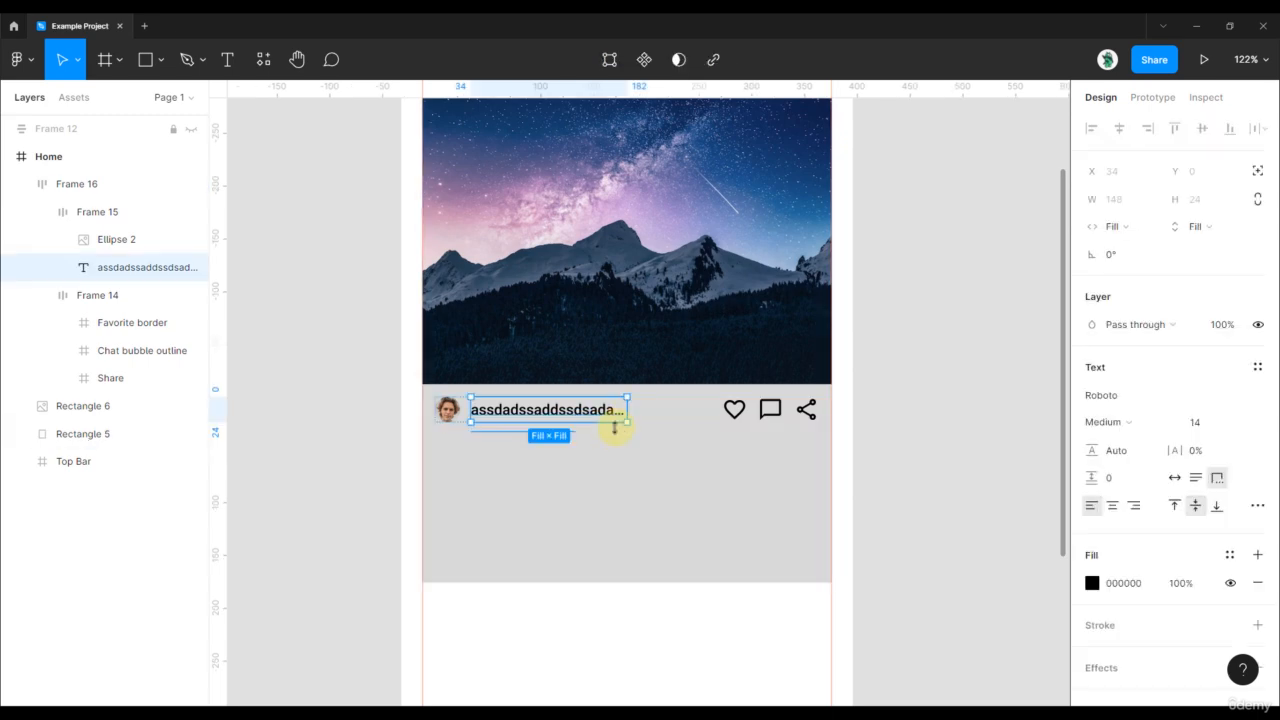
key(ctrl+z)
key(ctrl+z)
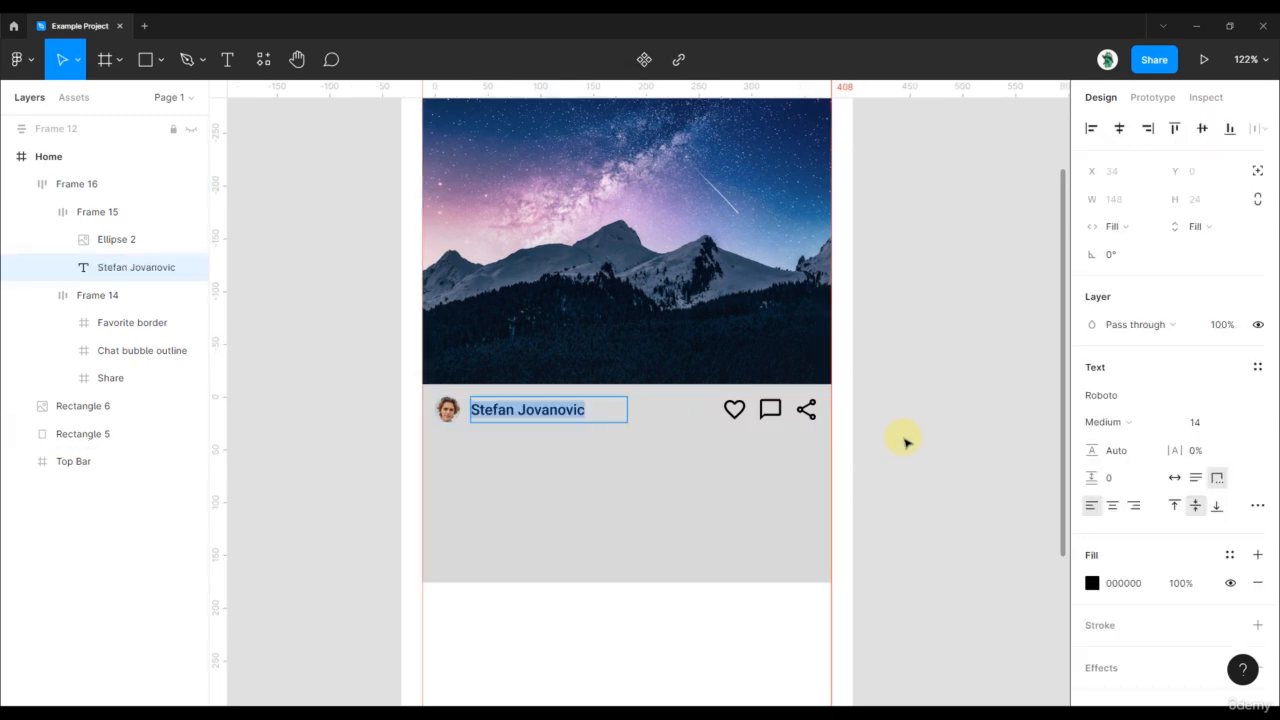
- Turn on Truncate text for the name, and confirm it shows an ellipsis when the row narrows
click(1221, 487)
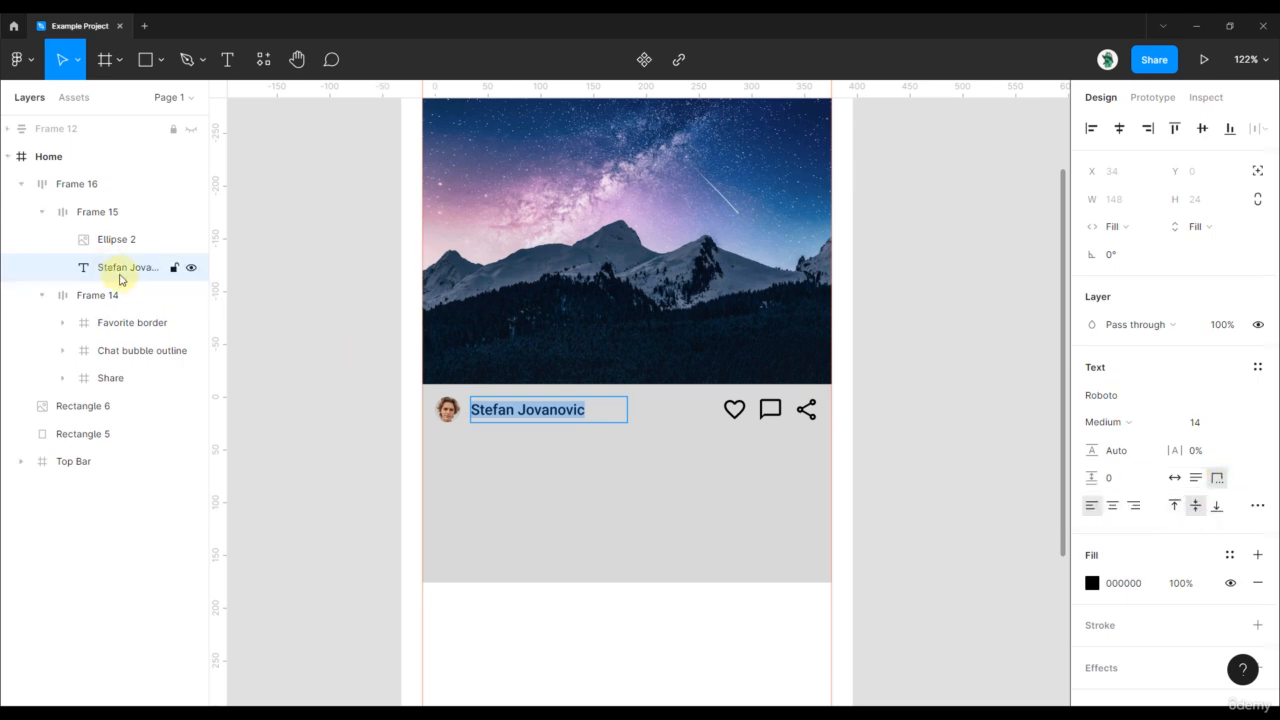
click(924, 432)
click(850, 421)
click(771, 416)
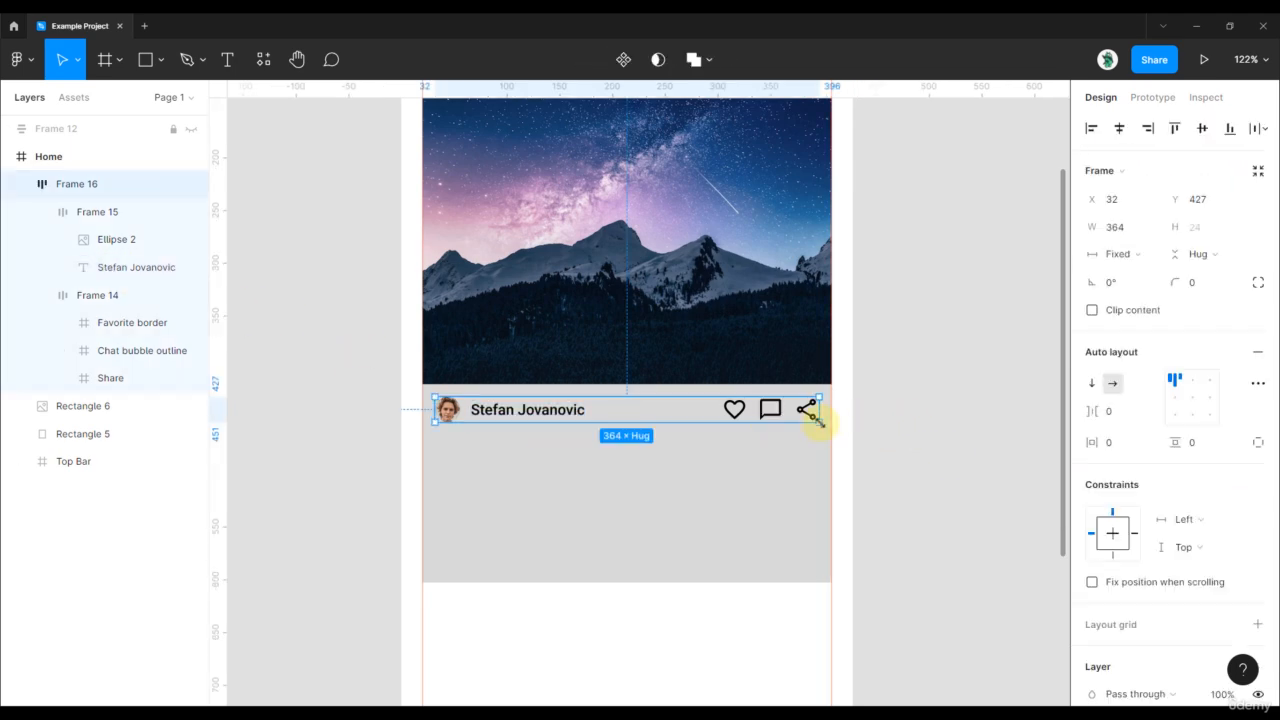
drag(818, 421, 537, 408)
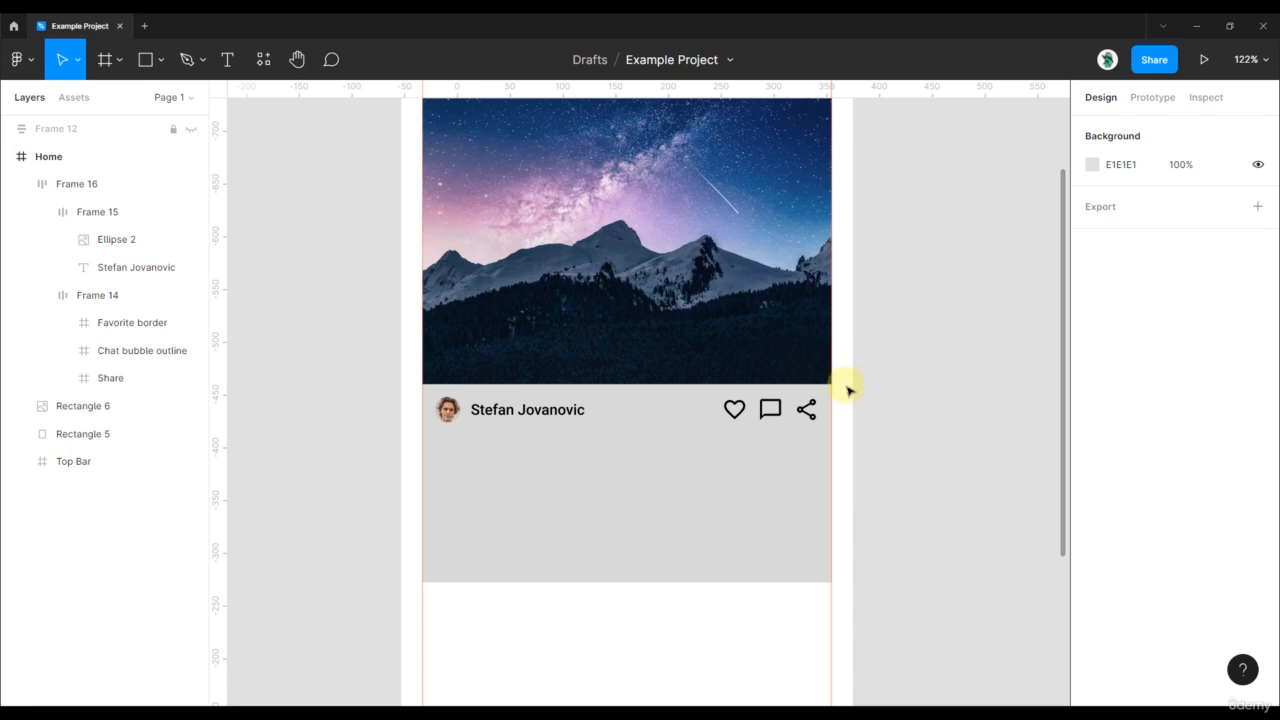
click(560, 408)
- Create a placeholder text layer just below the name row
click(886, 414)
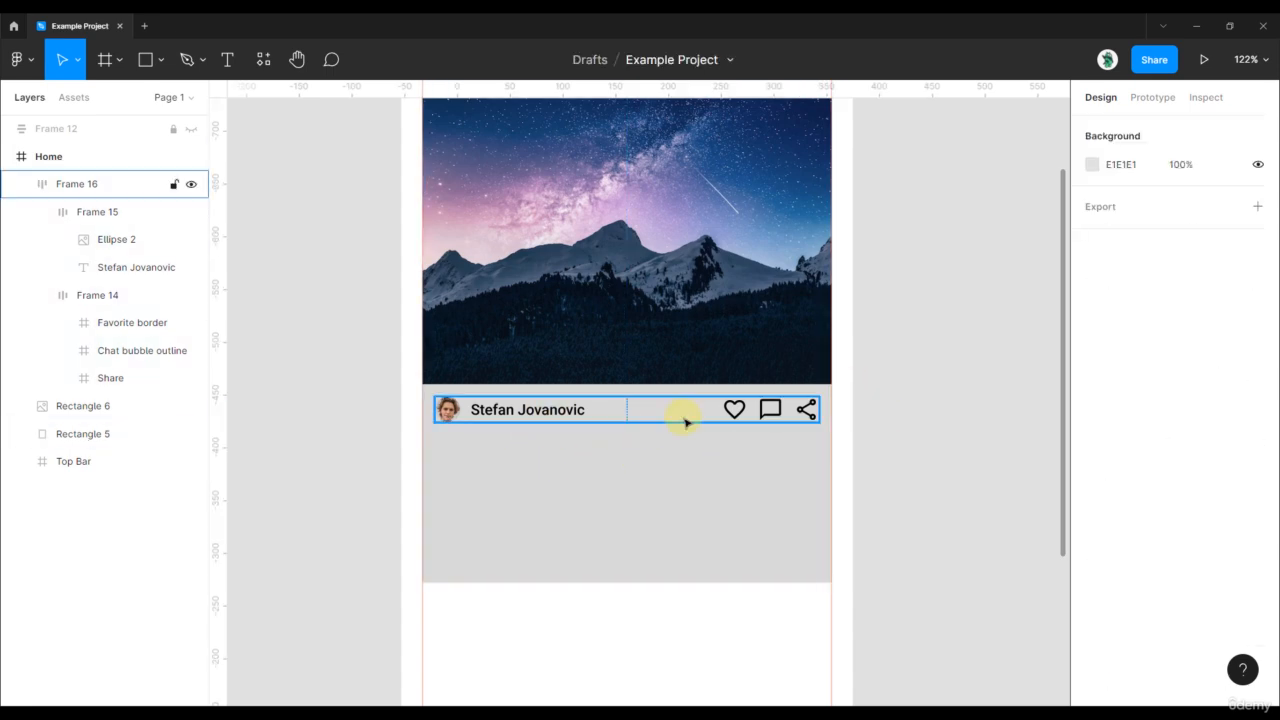
scroll(520, 437, up, 3)
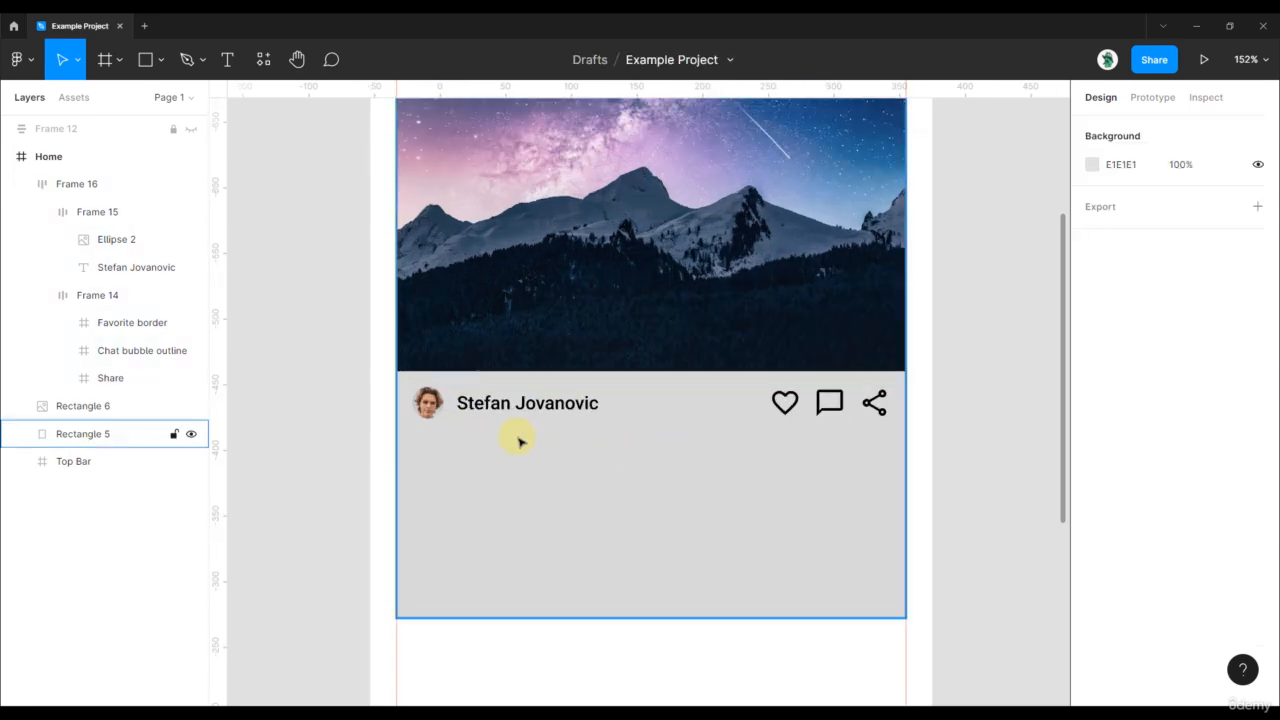
click(498, 410)
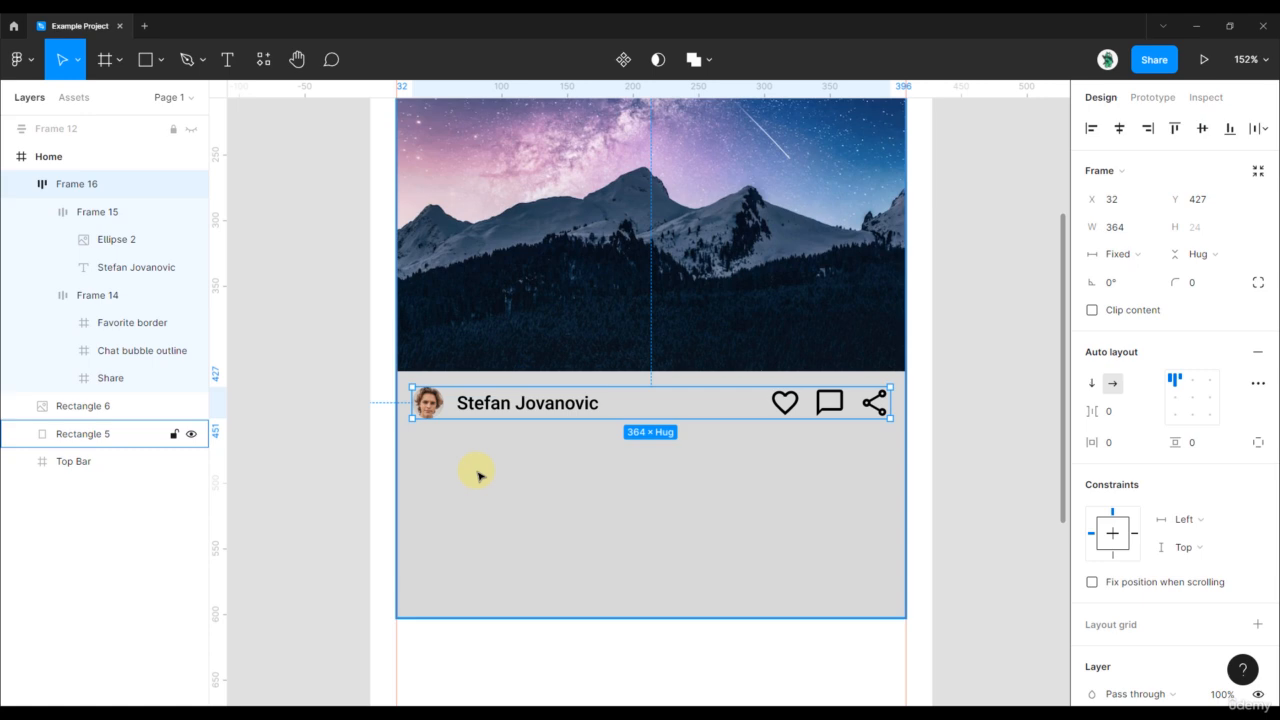
click(966, 443)
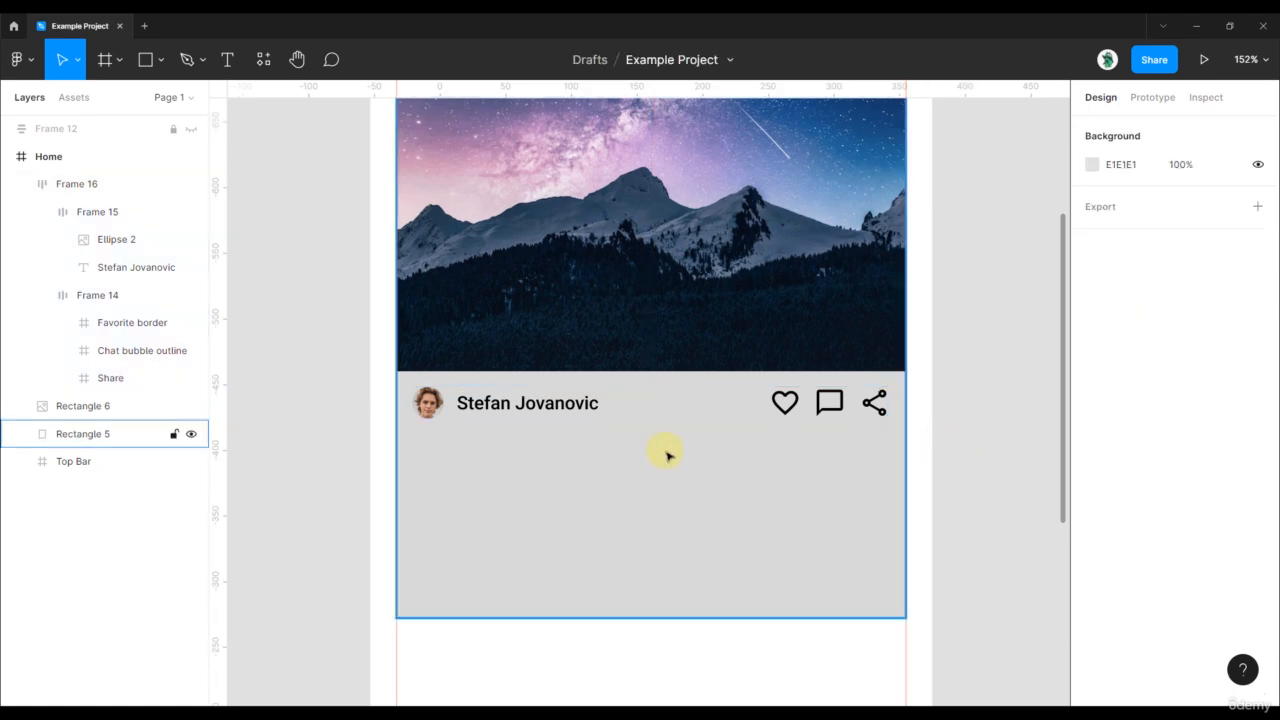
key(t)
click(417, 463)
text(sdaasdsdas)
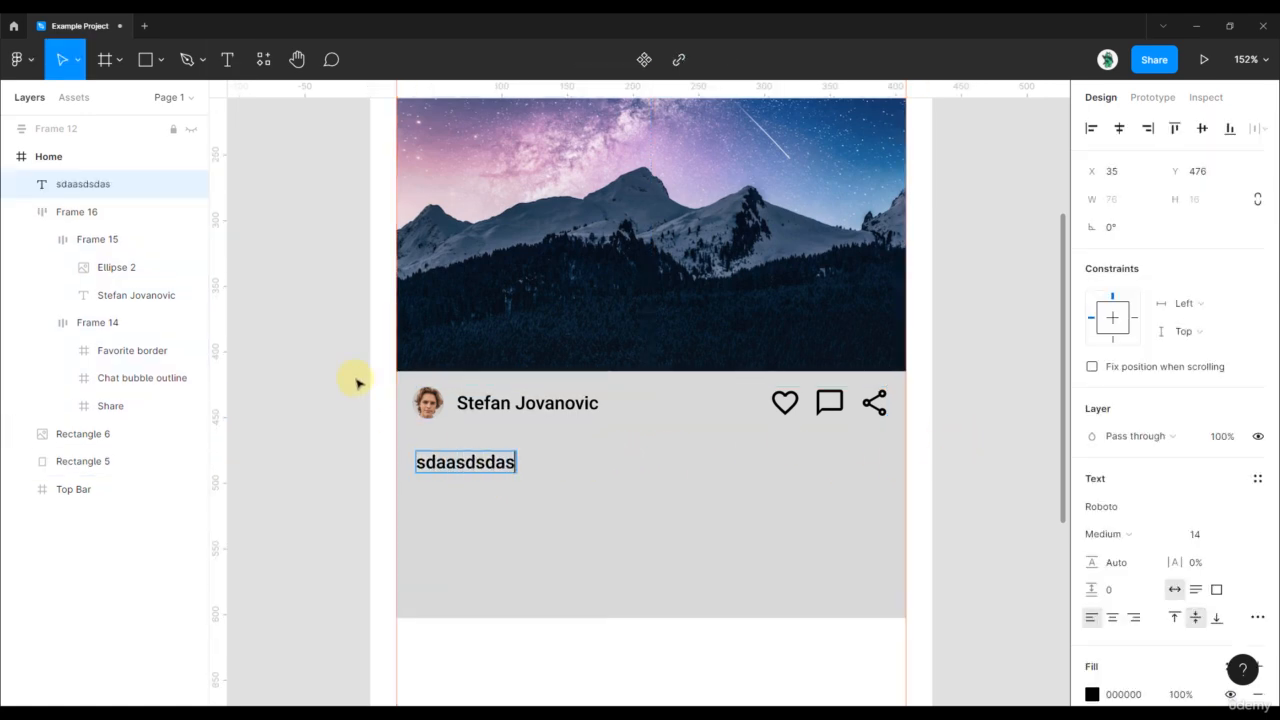
key(Escape)
double_click(478, 463)
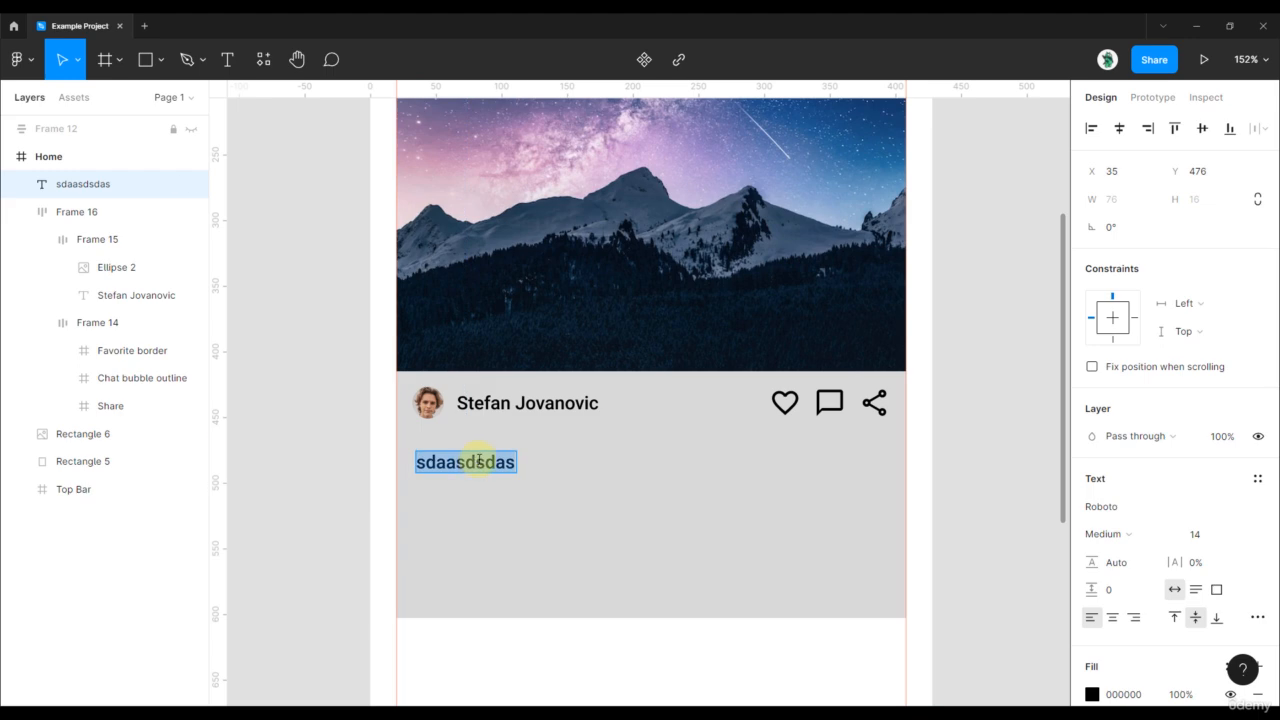
key(Escape)
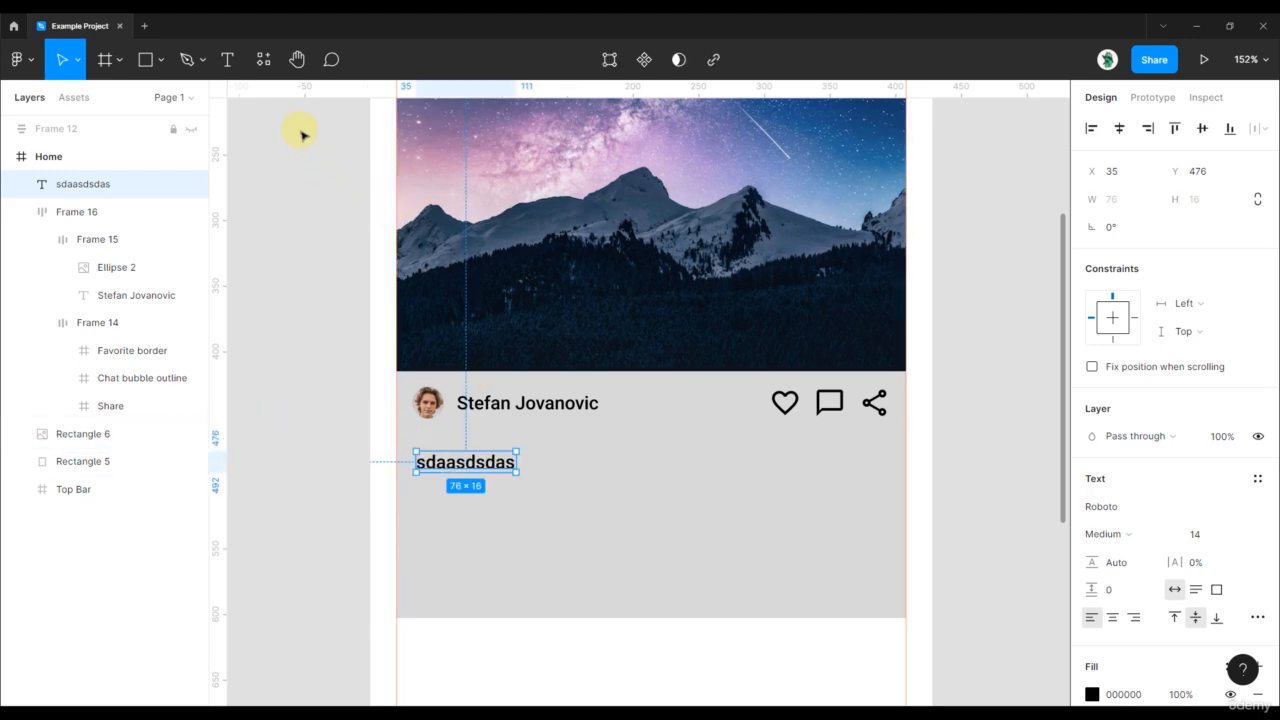
- Fill the text layer with four sentences of Lorem ipsum using the LORE plugin
click(263, 59)
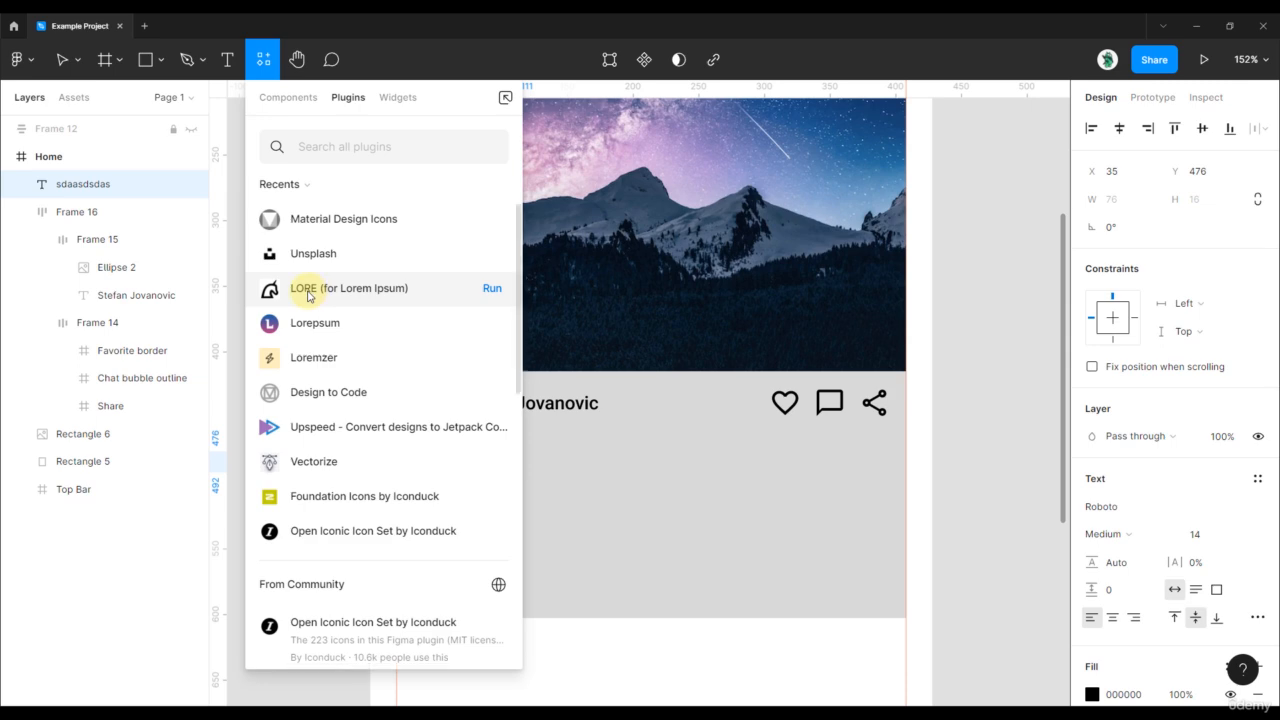
click(311, 296)
click(345, 336)
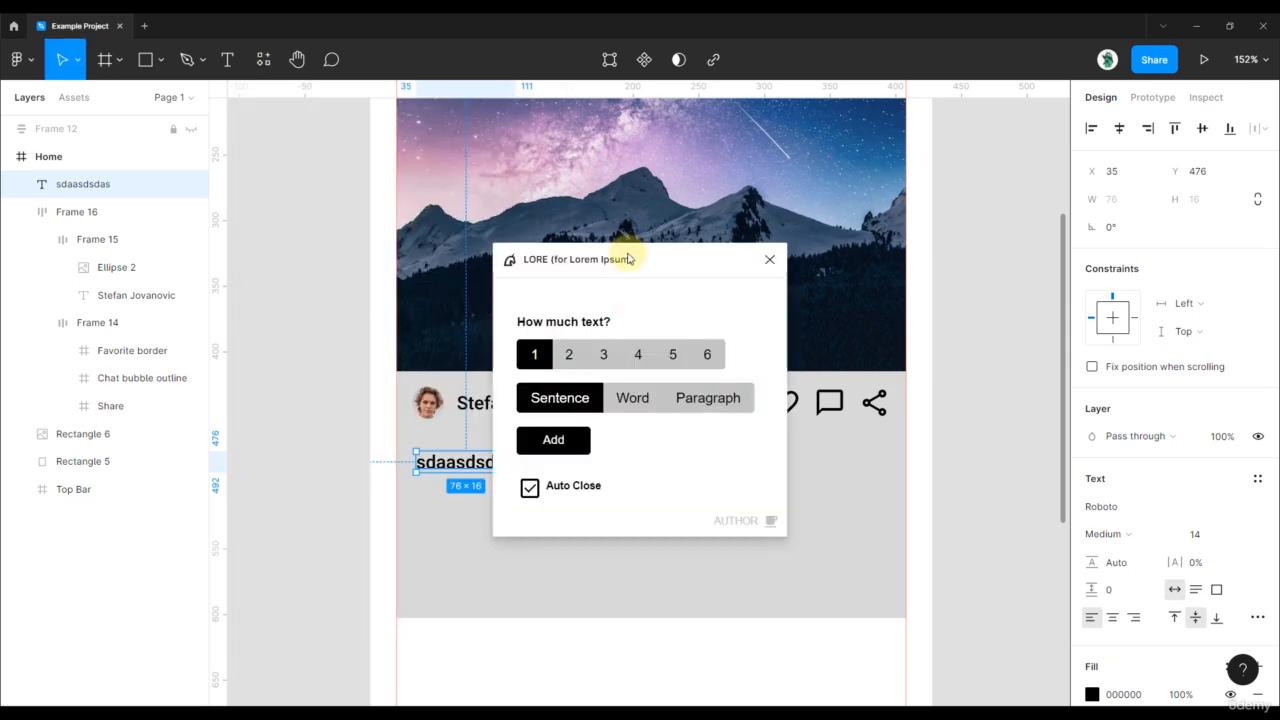
drag(629, 251, 814, 235)
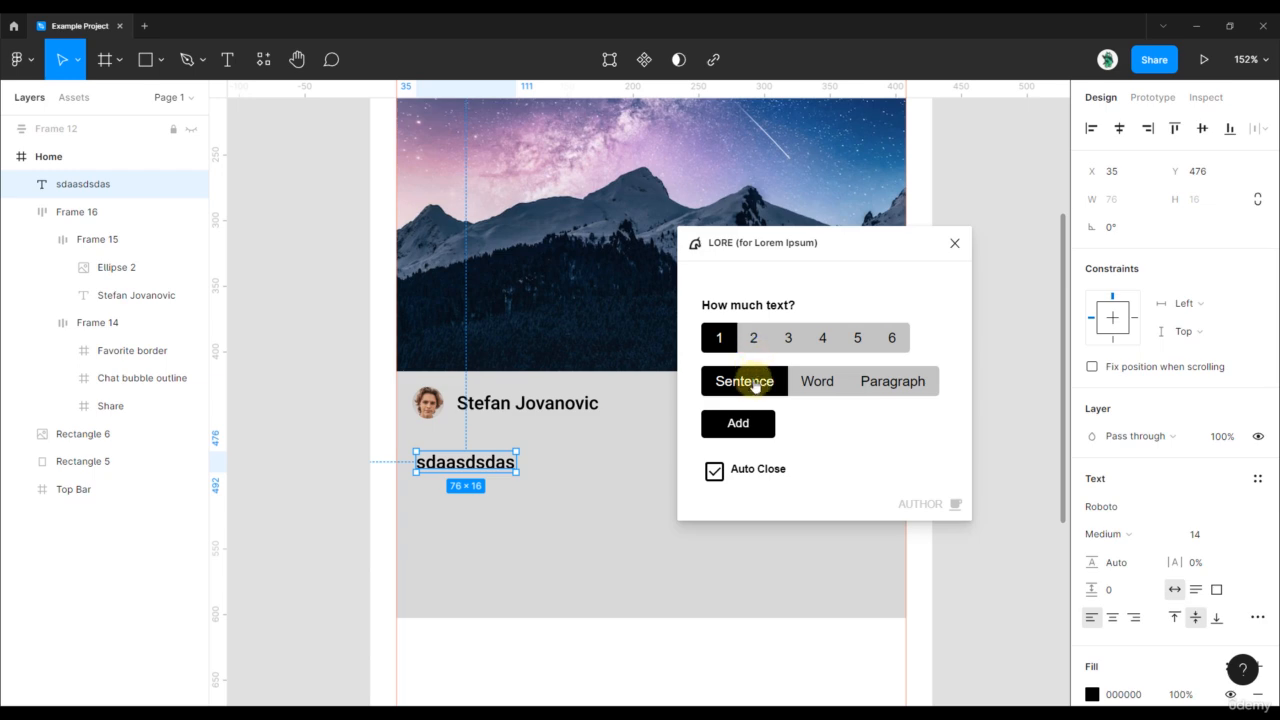
click(822, 339)
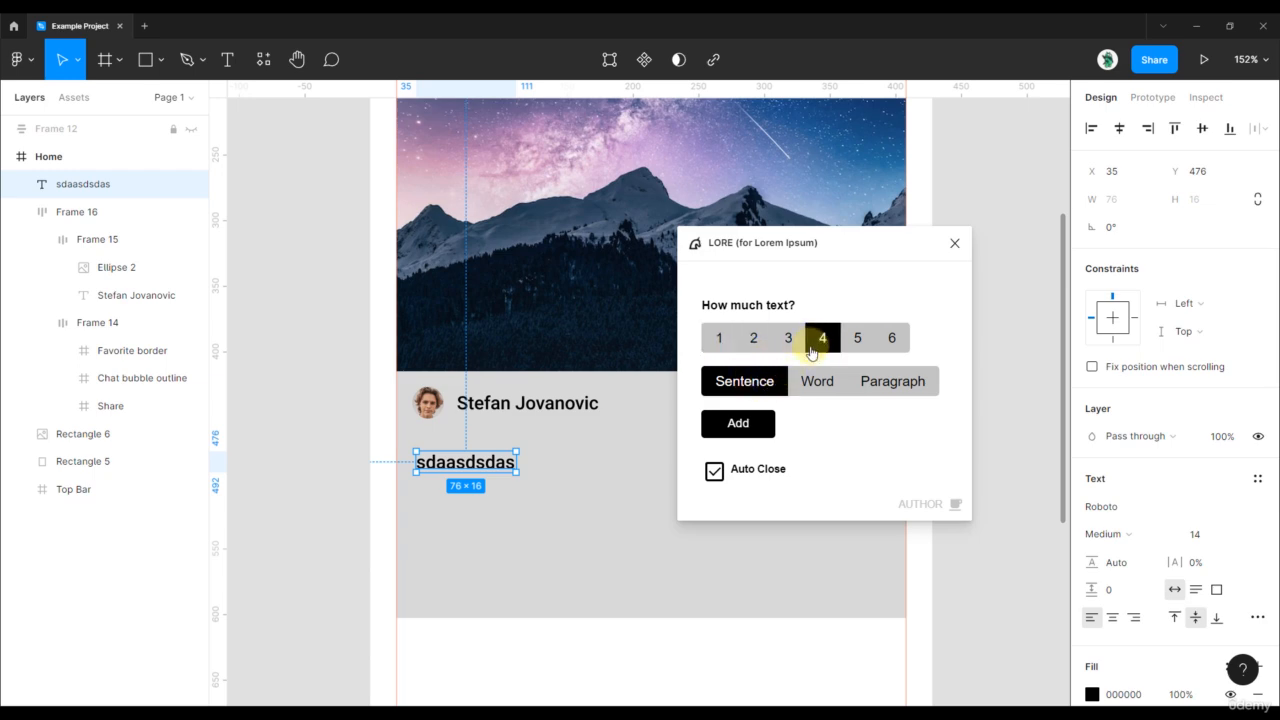
click(749, 427)
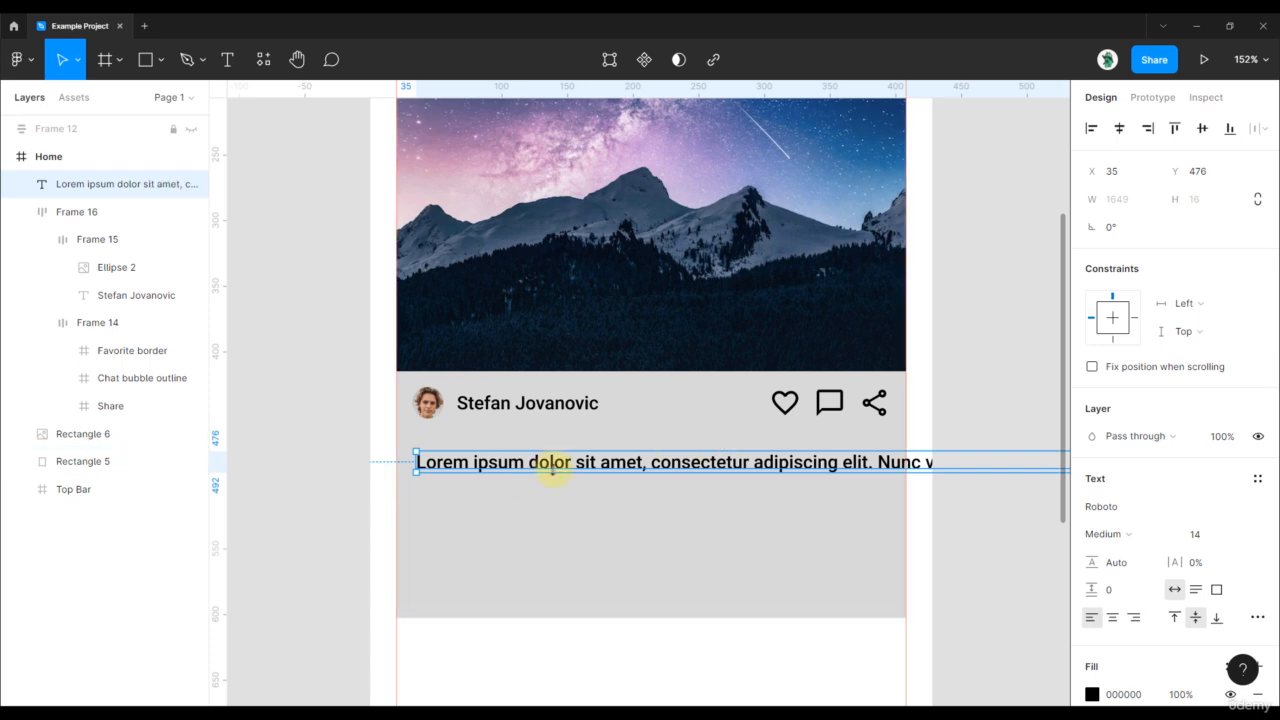
scroll(551, 466, down, 5)
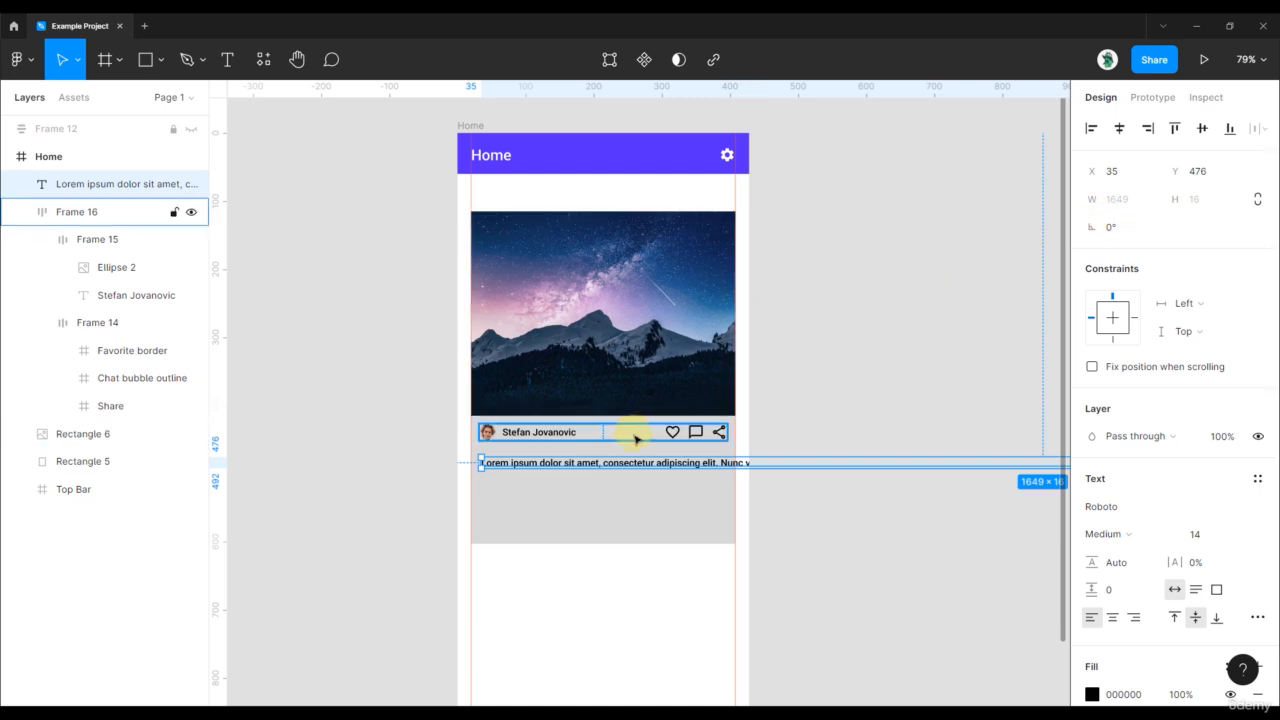
- Make the Lorem text a fixed, top-aligned 364 × 90 box at X 32, Y 463
click(1217, 591)
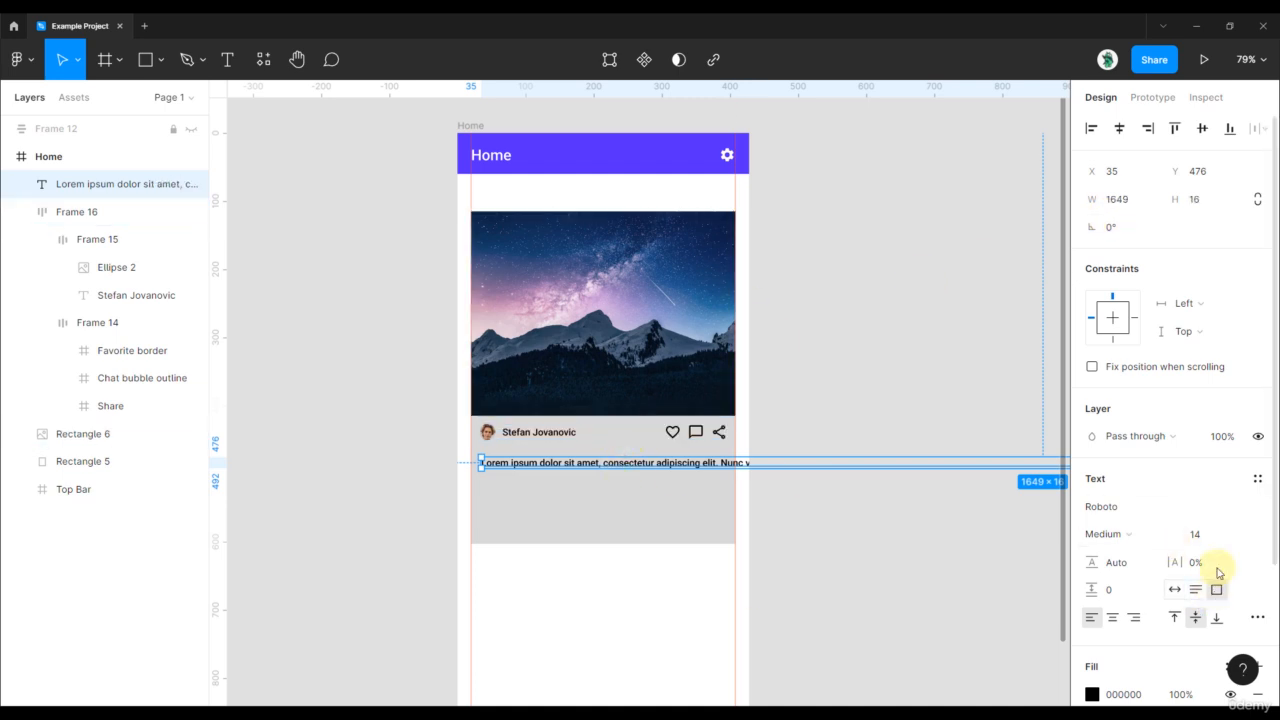
click(1131, 202)
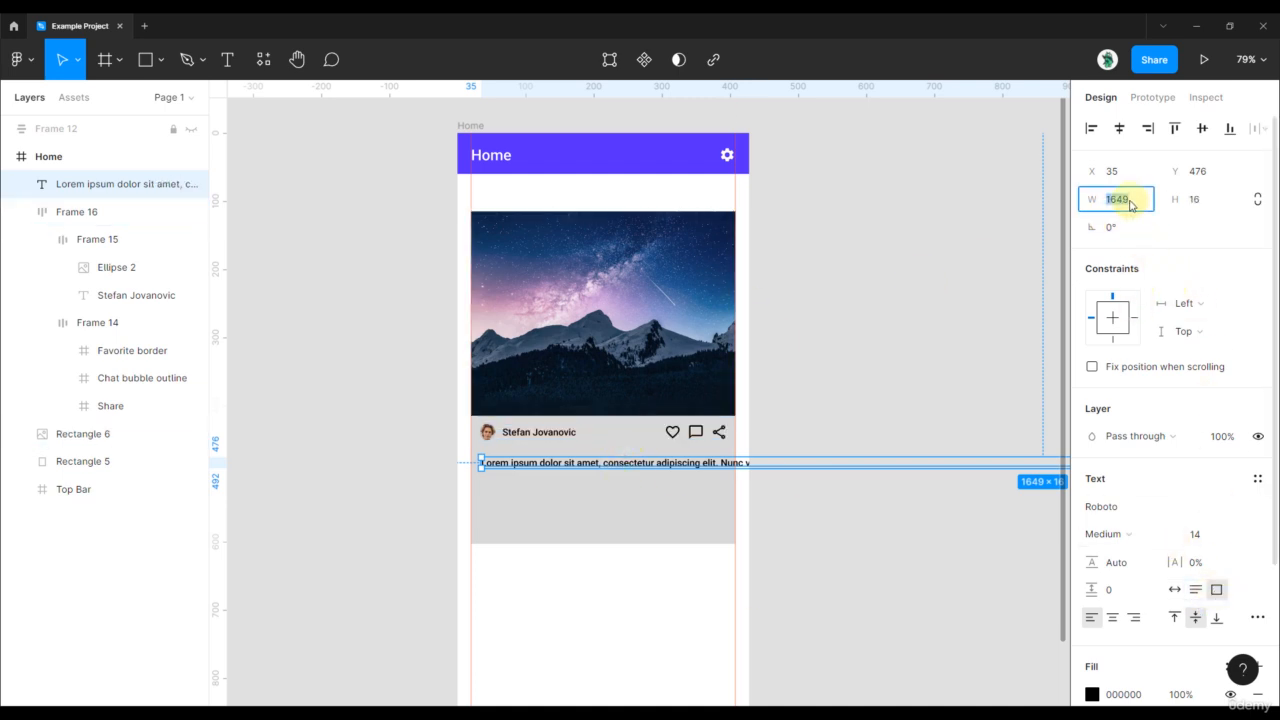
key(Return)
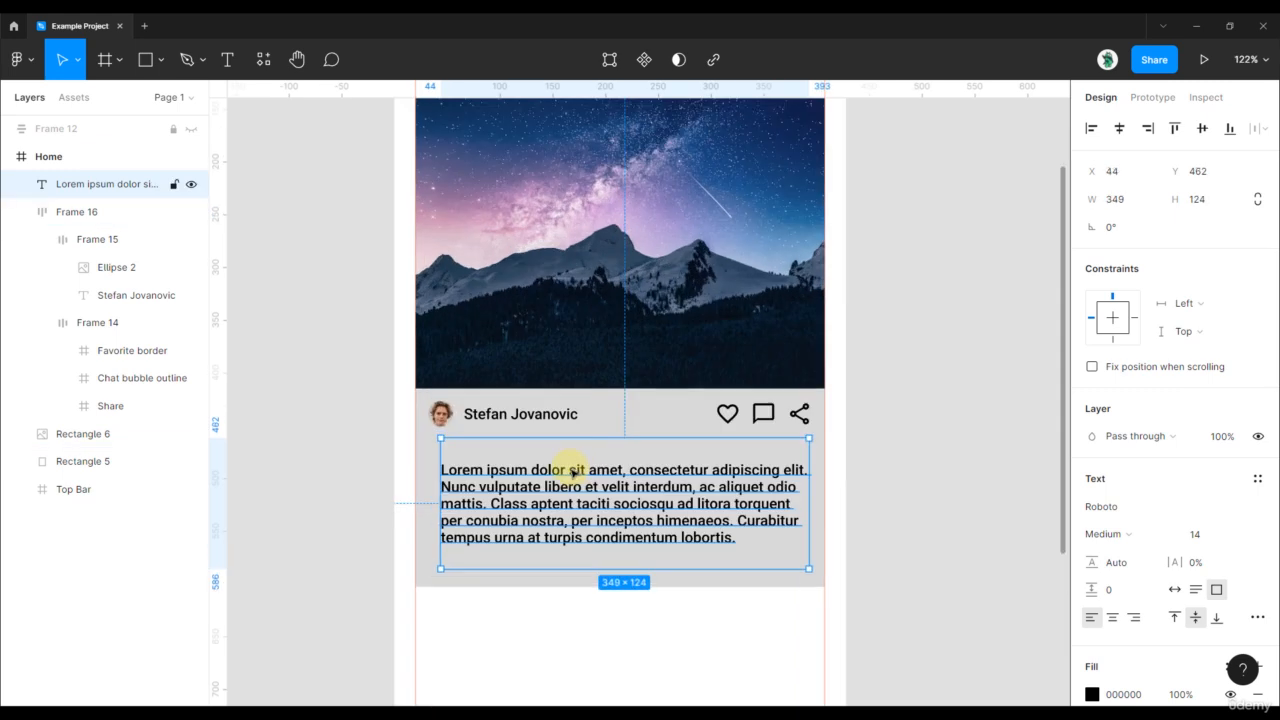
scroll(571, 467, up, 1)
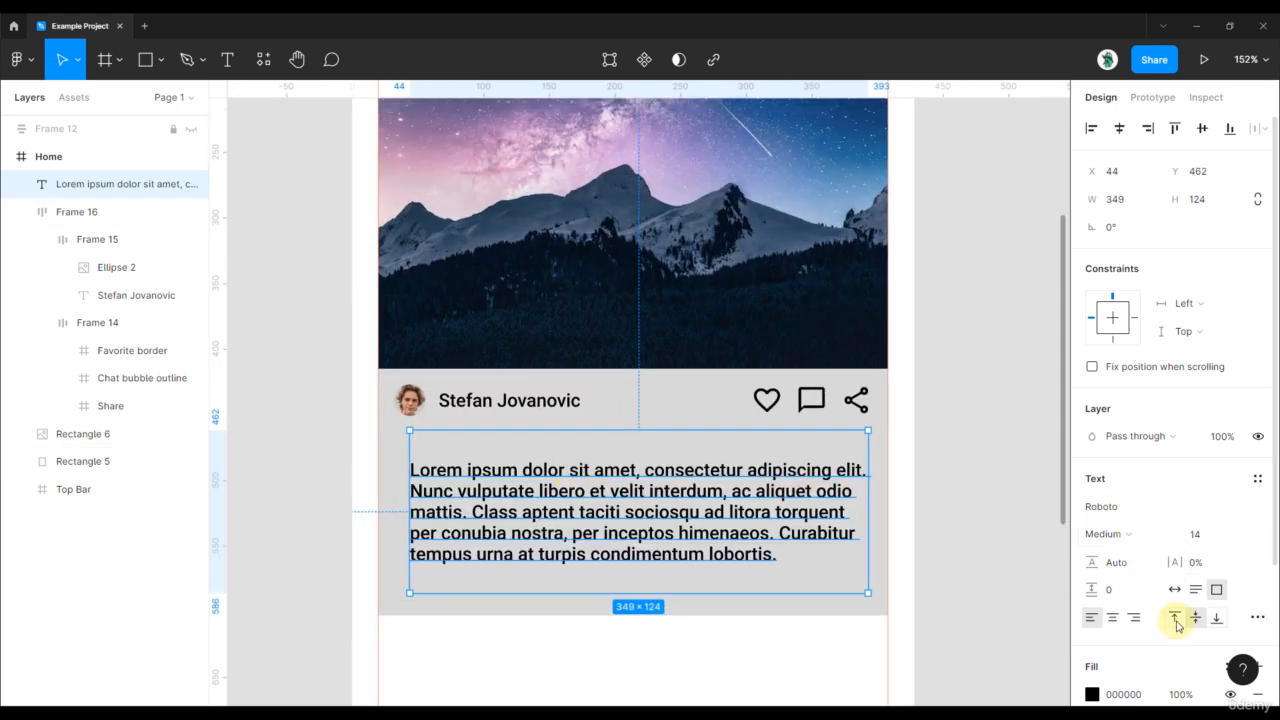
click(1176, 620)
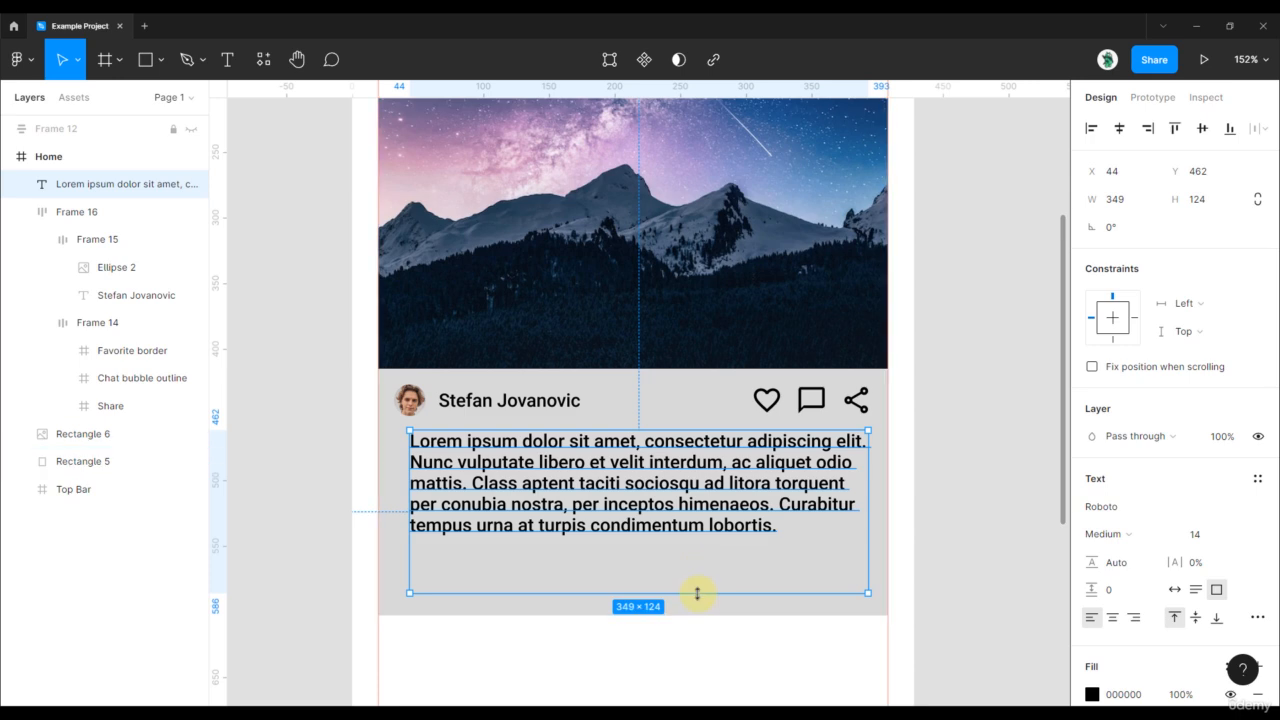
drag(697, 593, 700, 541)
drag(706, 491, 700, 497)
key(alt)
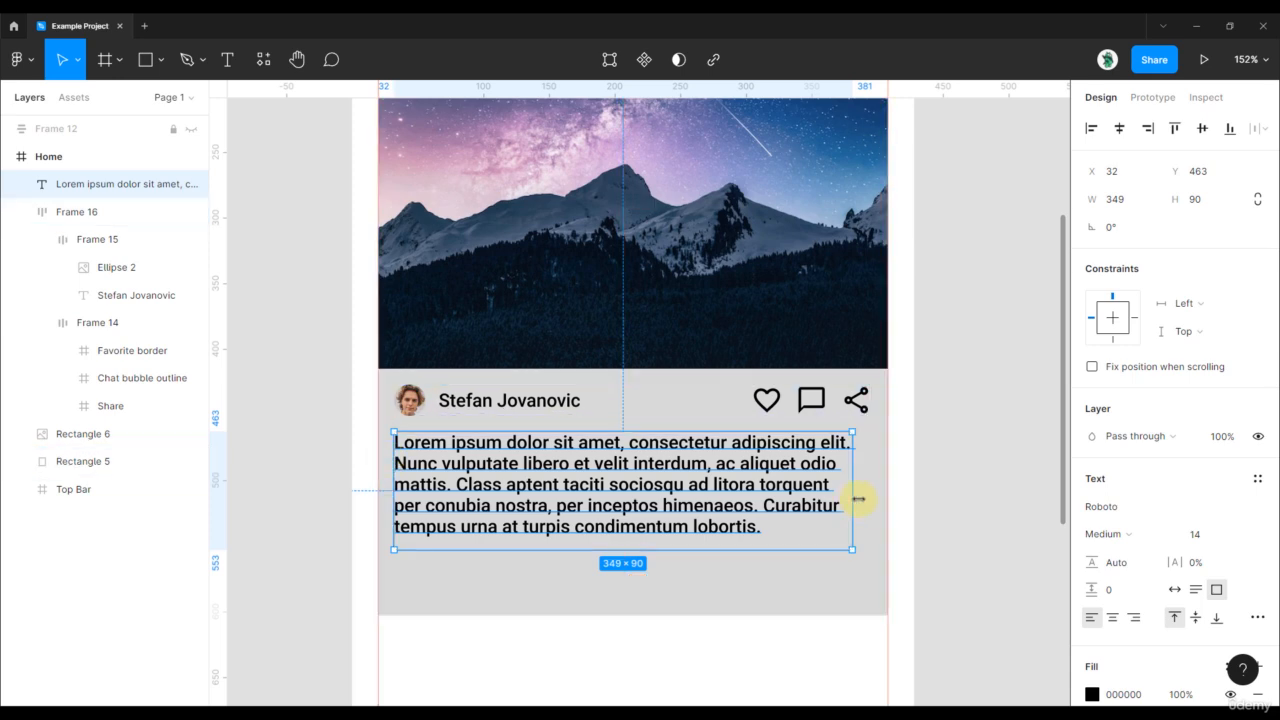
drag(854, 500, 873, 520)
- Change the Lorem paragraph's font weight to Regular
scroll(878, 508, up, 5)
scroll(873, 520, down, 5)
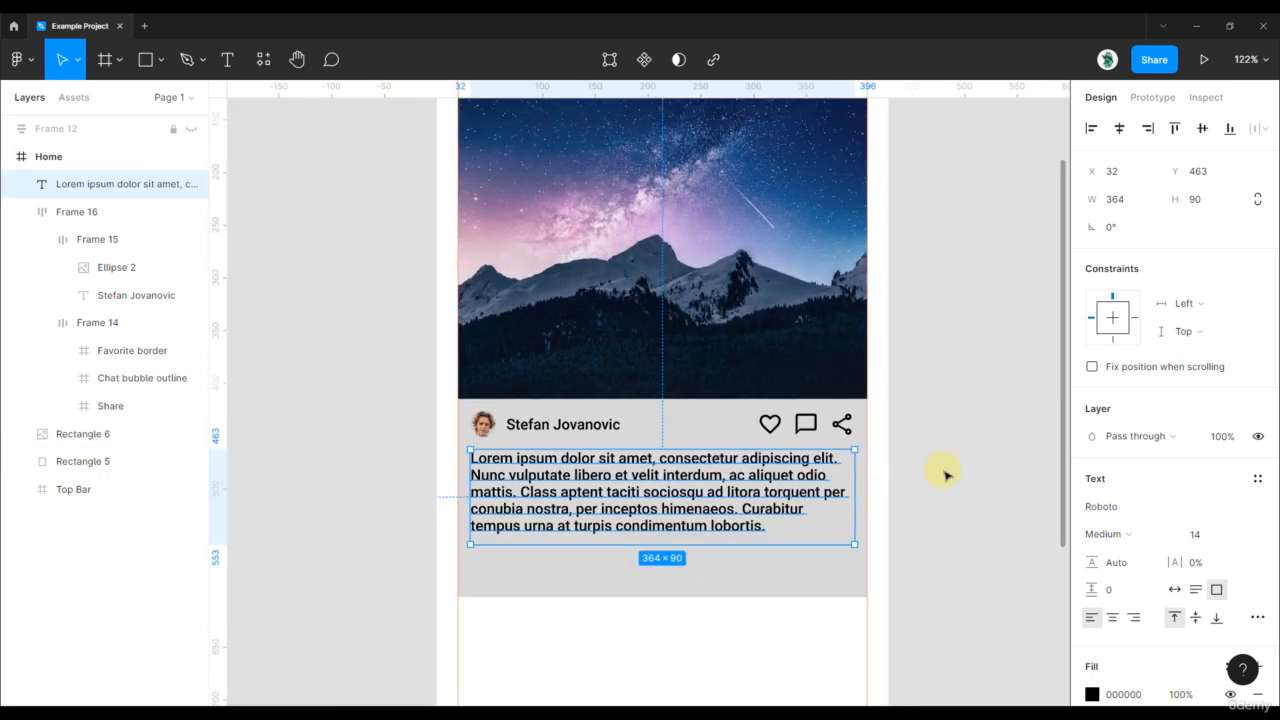
click(946, 474)
drag(794, 502, 817, 451)
click(817, 451)
click(1135, 537)
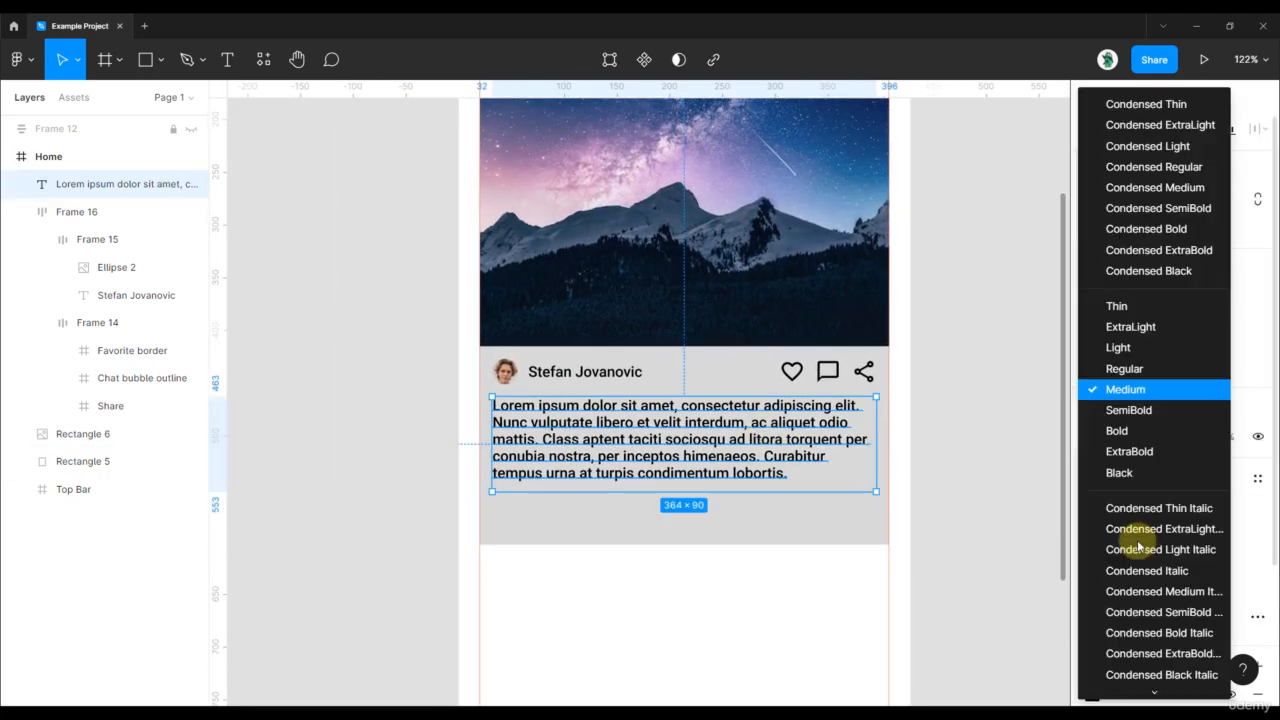
click(1122, 368)
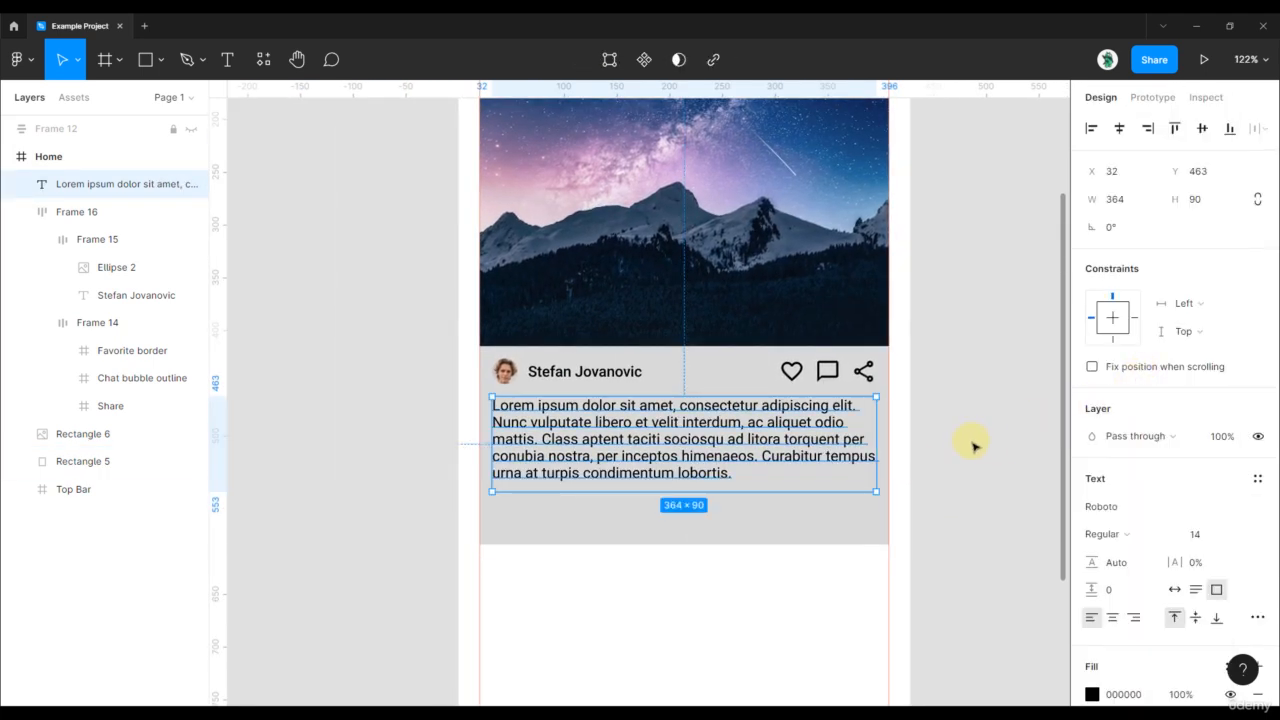
- Trim the Lorem box to 364 × 63 so it shows four lines ending in an ellipsis
click(970, 392)
scroll(640, 425, up, 3)
click(672, 423)
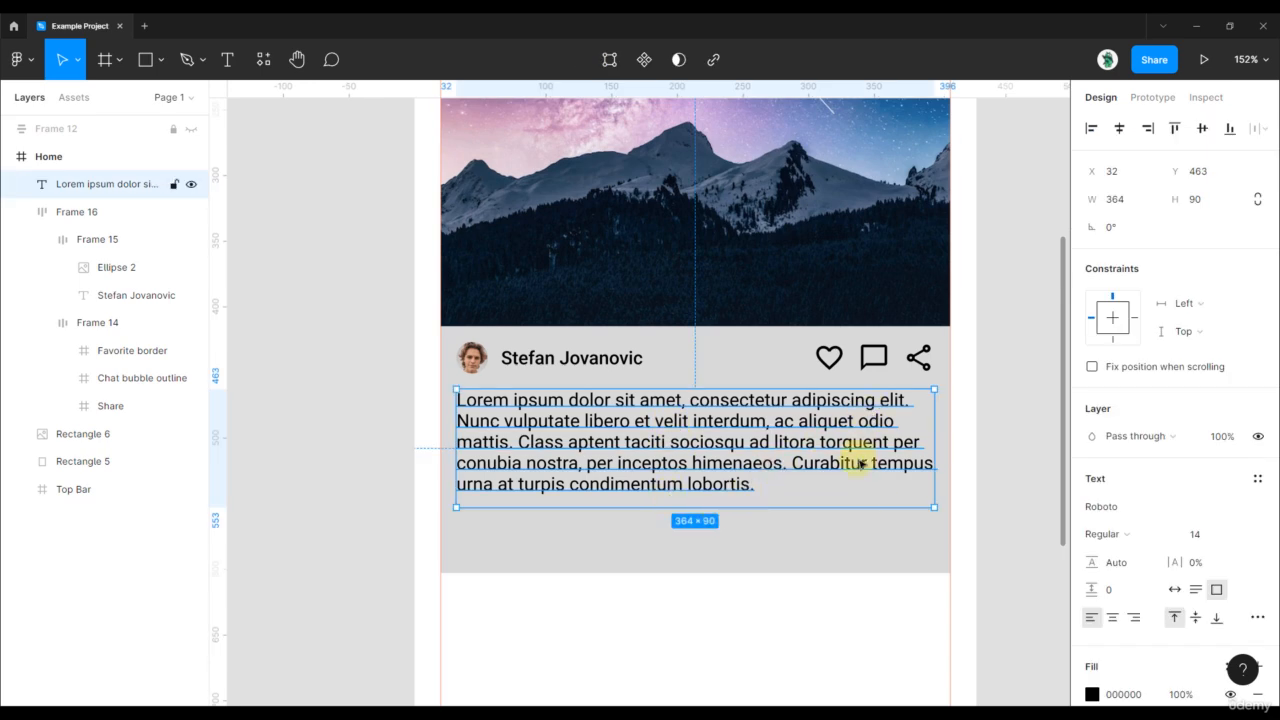
click(1258, 617)
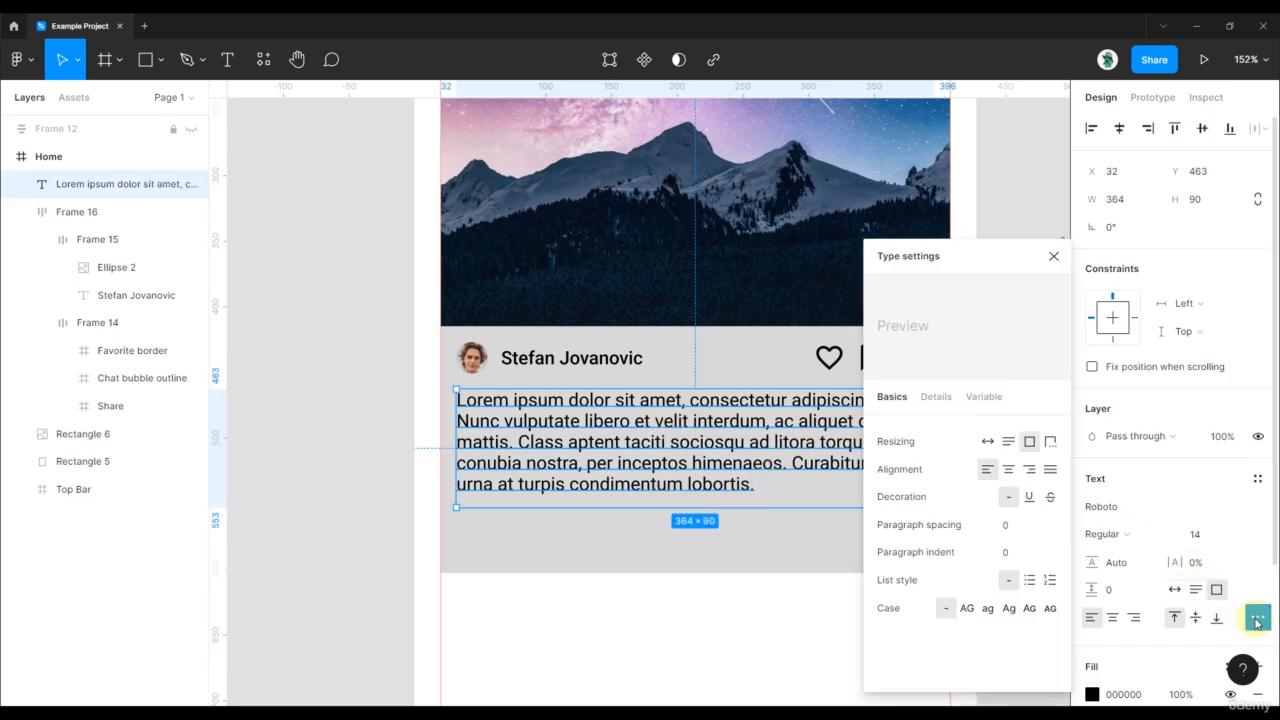
click(745, 560)
click(762, 483)
drag(734, 500, 738, 475)
click(402, 475)
drag(371, 400, 343, 467)
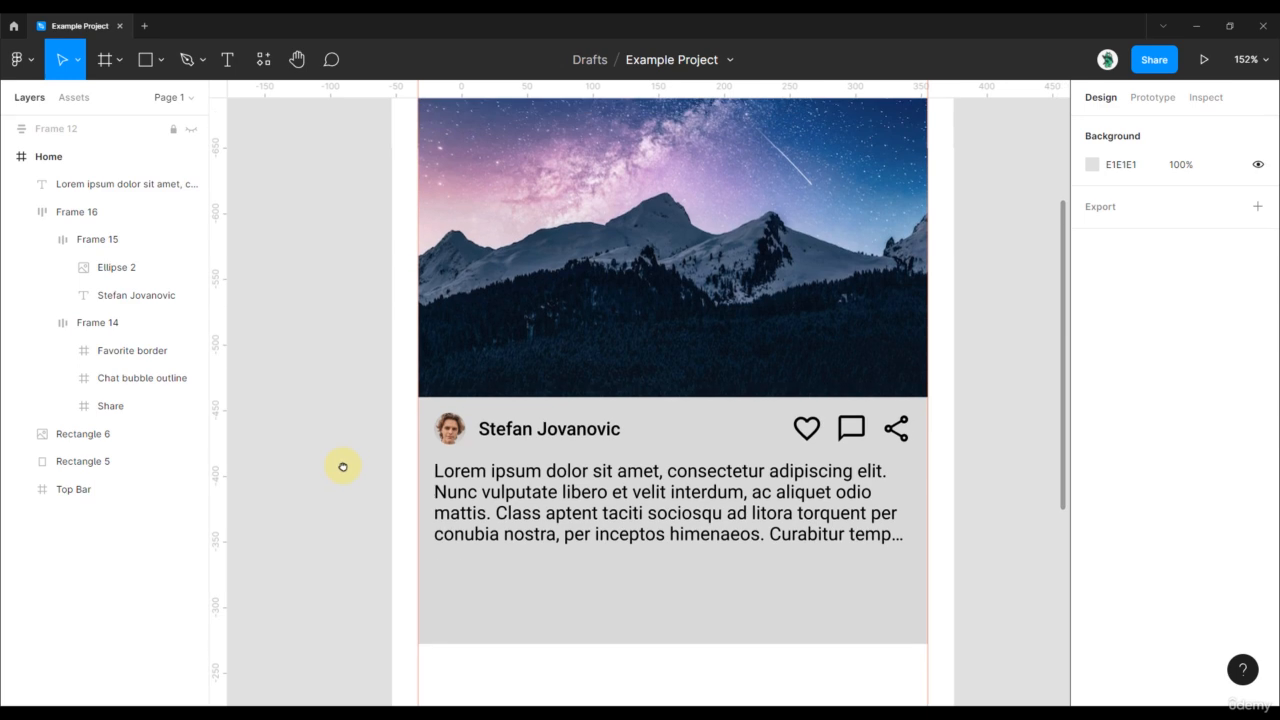
click(491, 432)
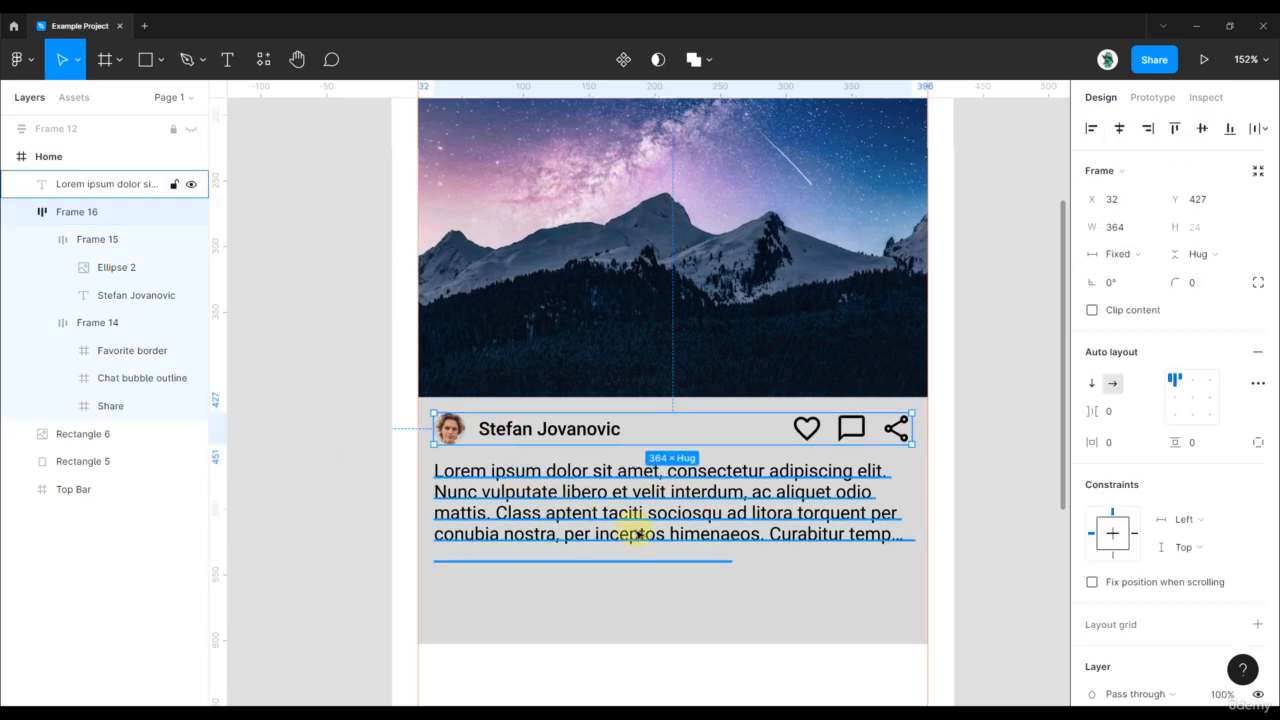
- Wrap the header row (Frame 16) and lorem paragraph in vertical auto-layout Frame 17 with 12 px spacing
double_click(570, 430)
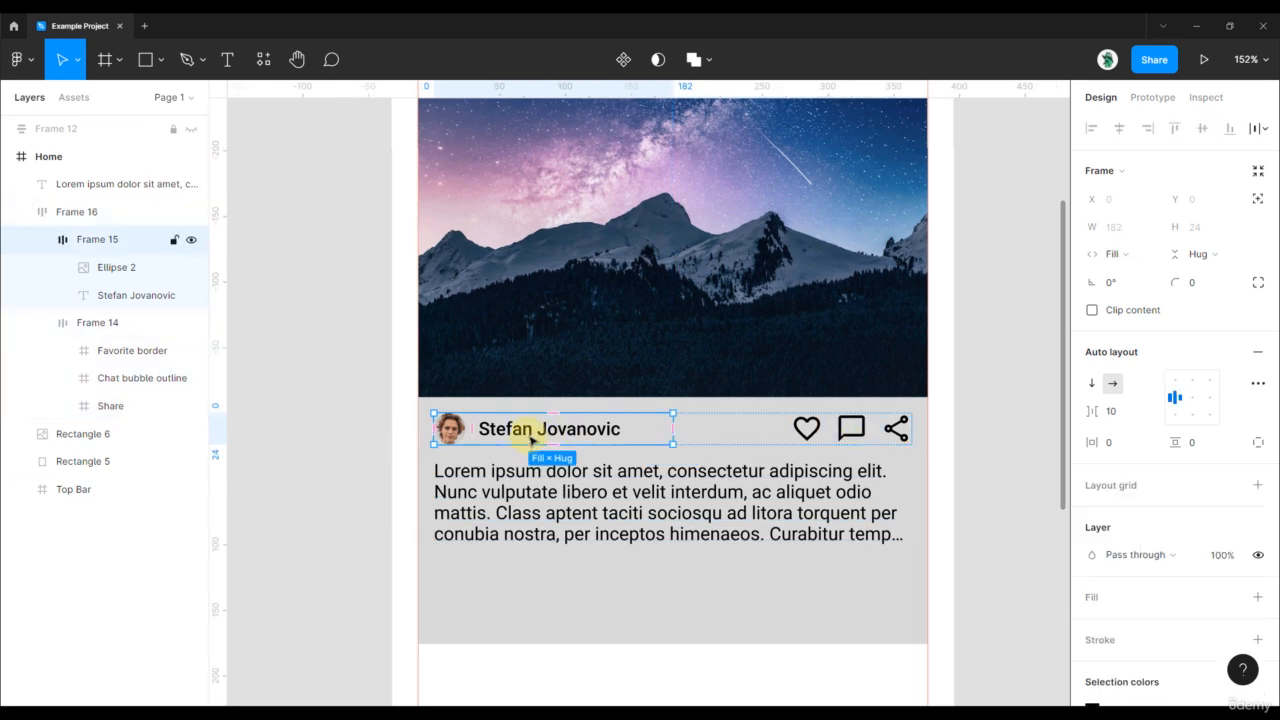
click(508, 510)
click(560, 440)
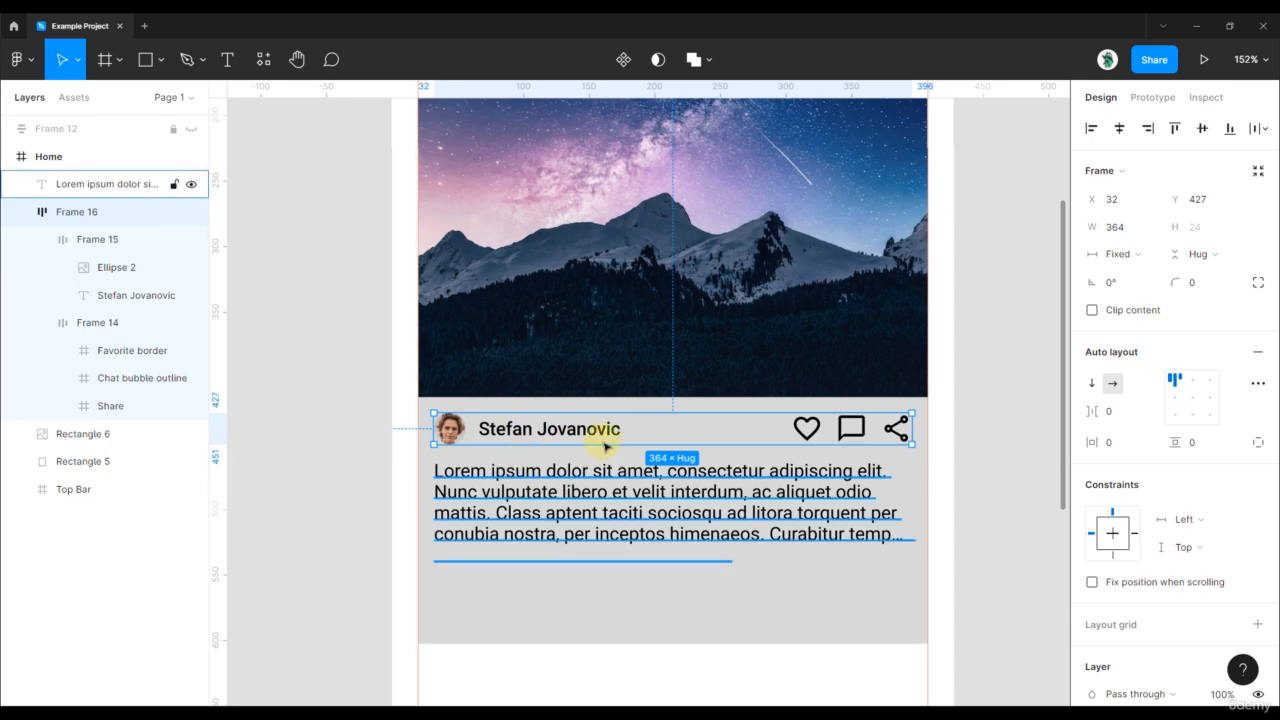
shift+click(573, 497)
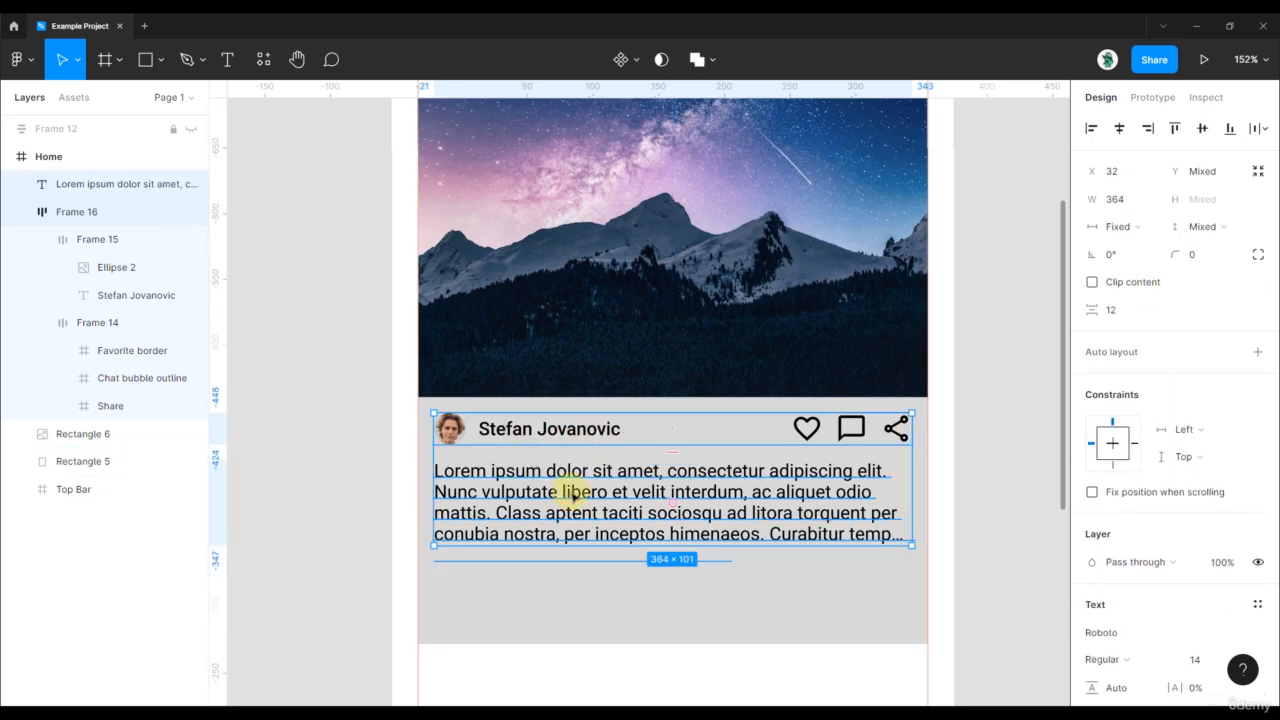
key(shift+a)
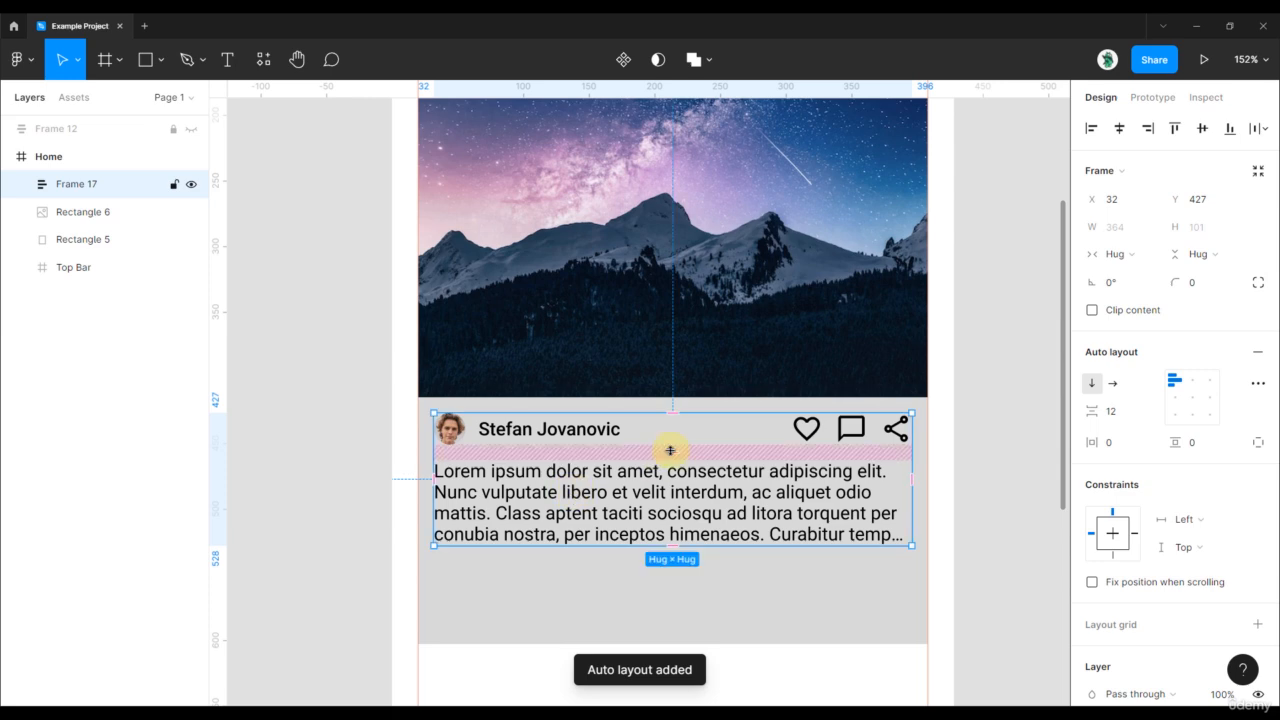
mouse_move(672, 451)
mouse_down()
mouse_move(670, 474)
mouse_move(672, 453)
mouse_up()
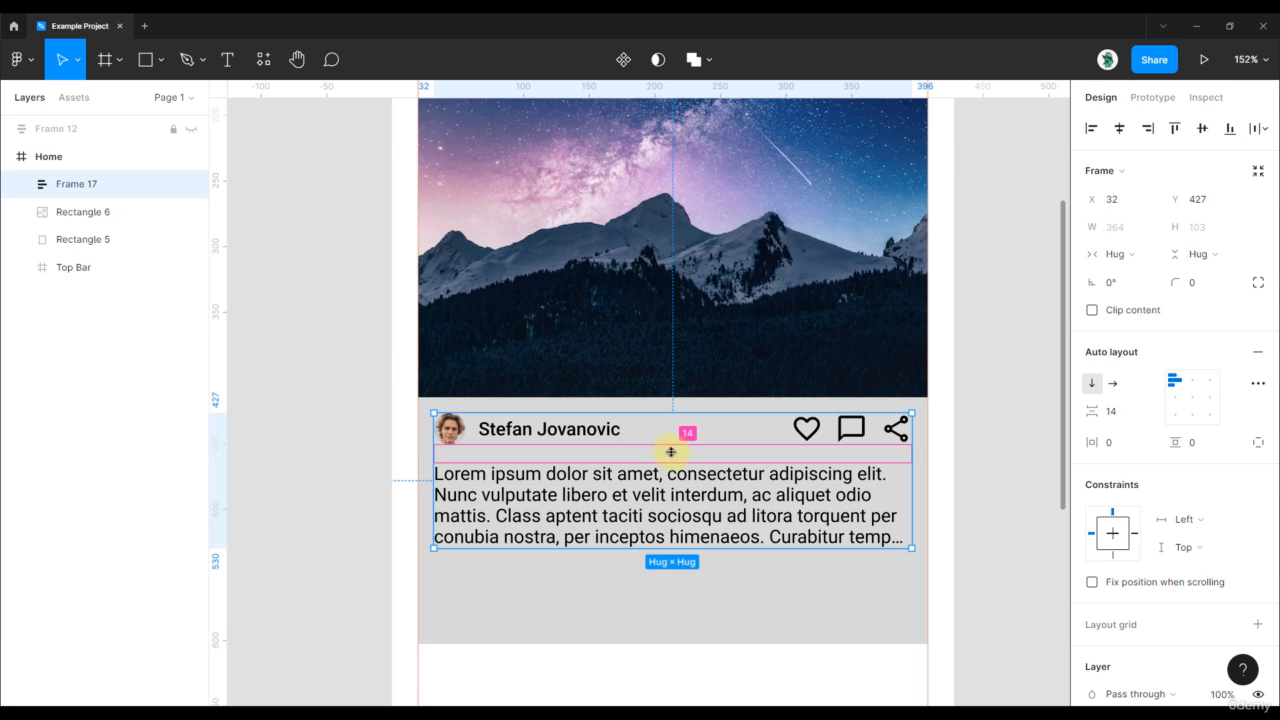
drag(671, 452, 666, 447)
click(1118, 413)
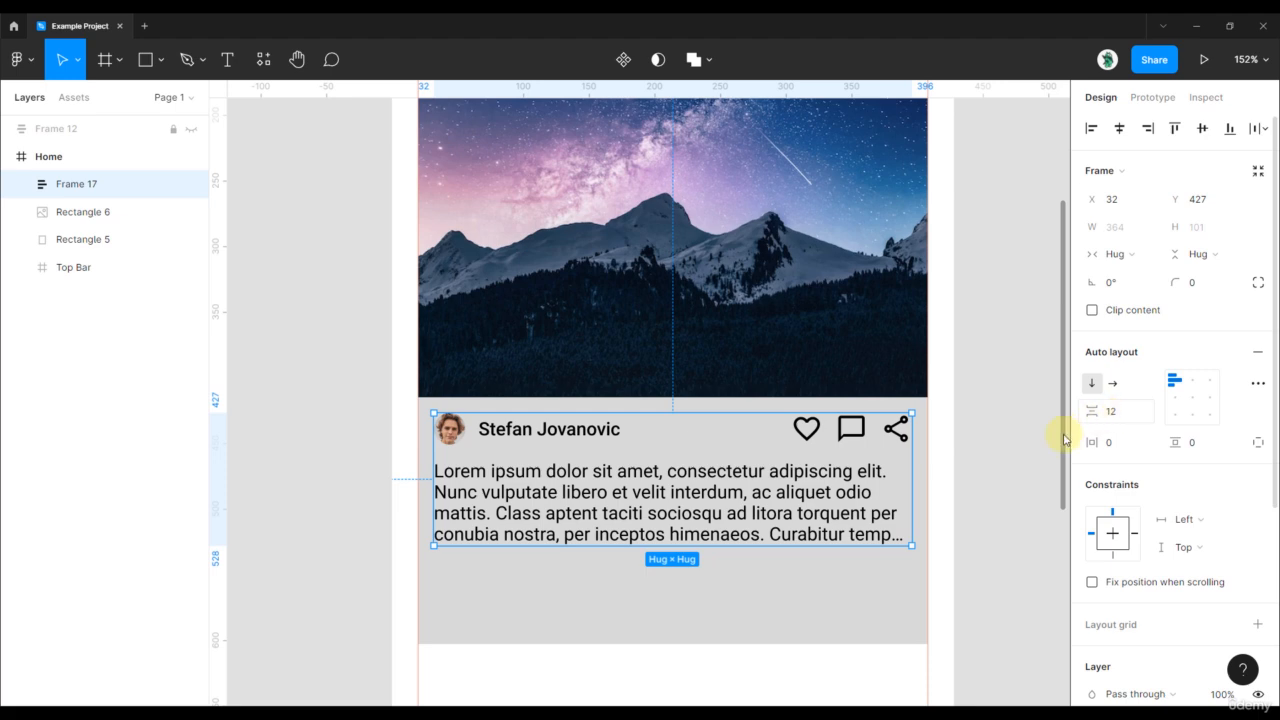
- Shift the stacked header and paragraph lower on the card
click(1024, 443)
scroll(1024, 443, down, 3)
scroll(1014, 437, right, 2)
click(813, 502)
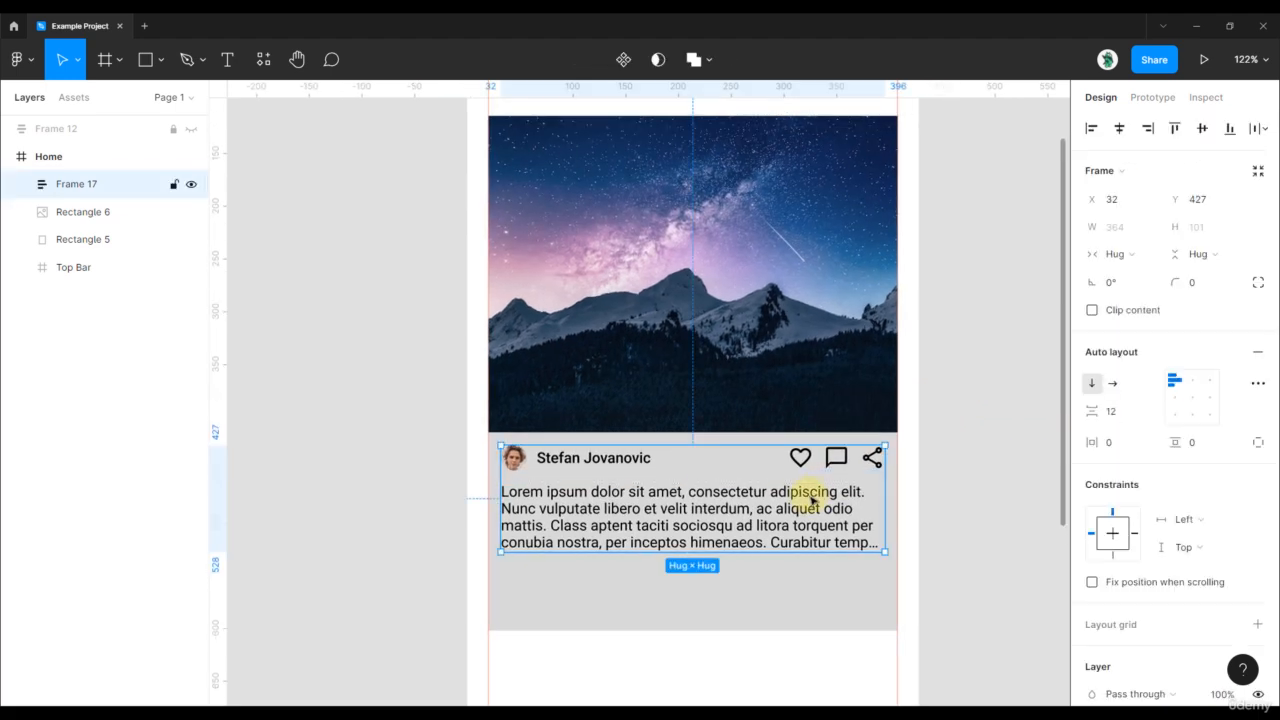
drag(792, 502, 775, 528)
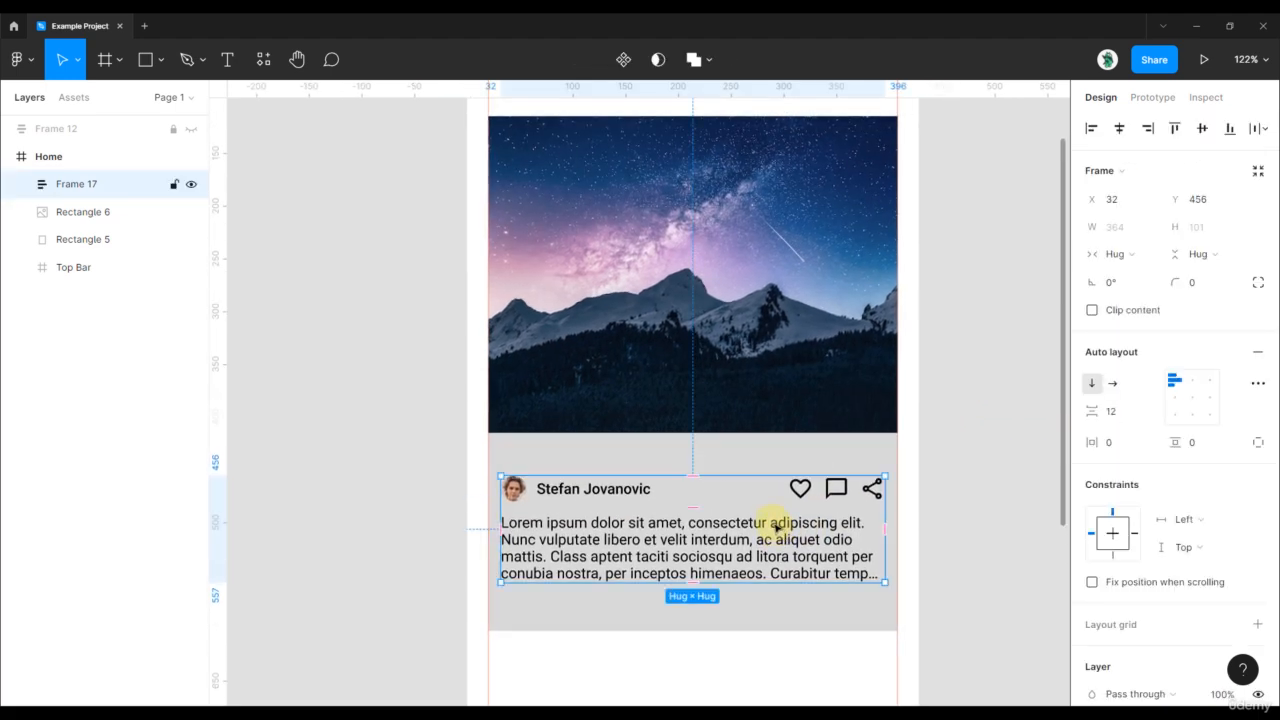
click(771, 457)
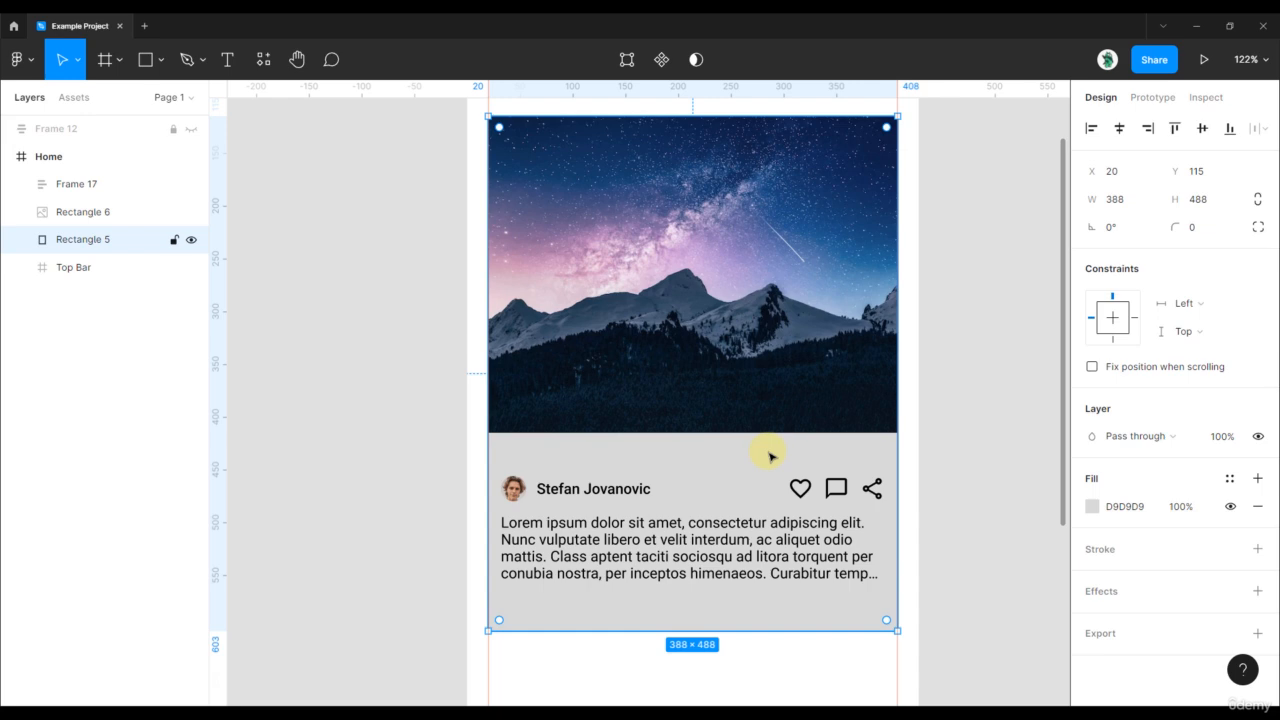
click(987, 429)
- Draw grey Rectangle 7 over the card's lower area and place it beneath Frame 17 in Layers
key(r)
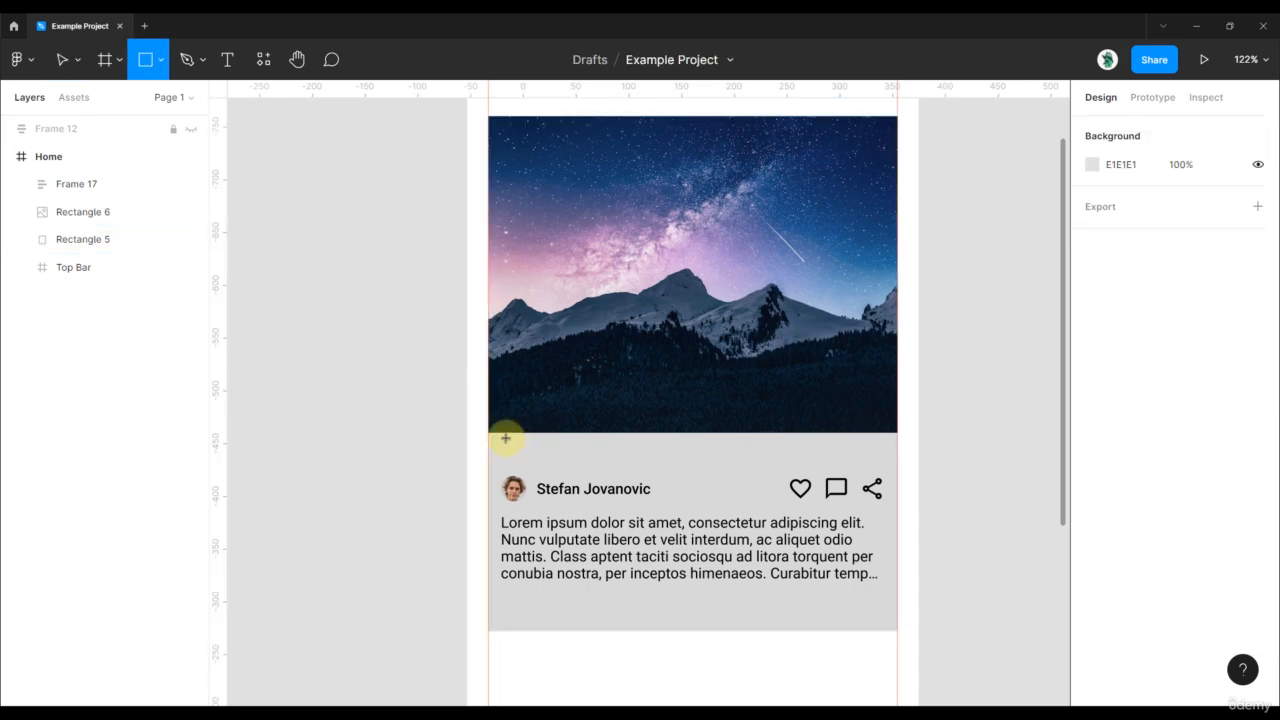
drag(488, 432, 898, 596)
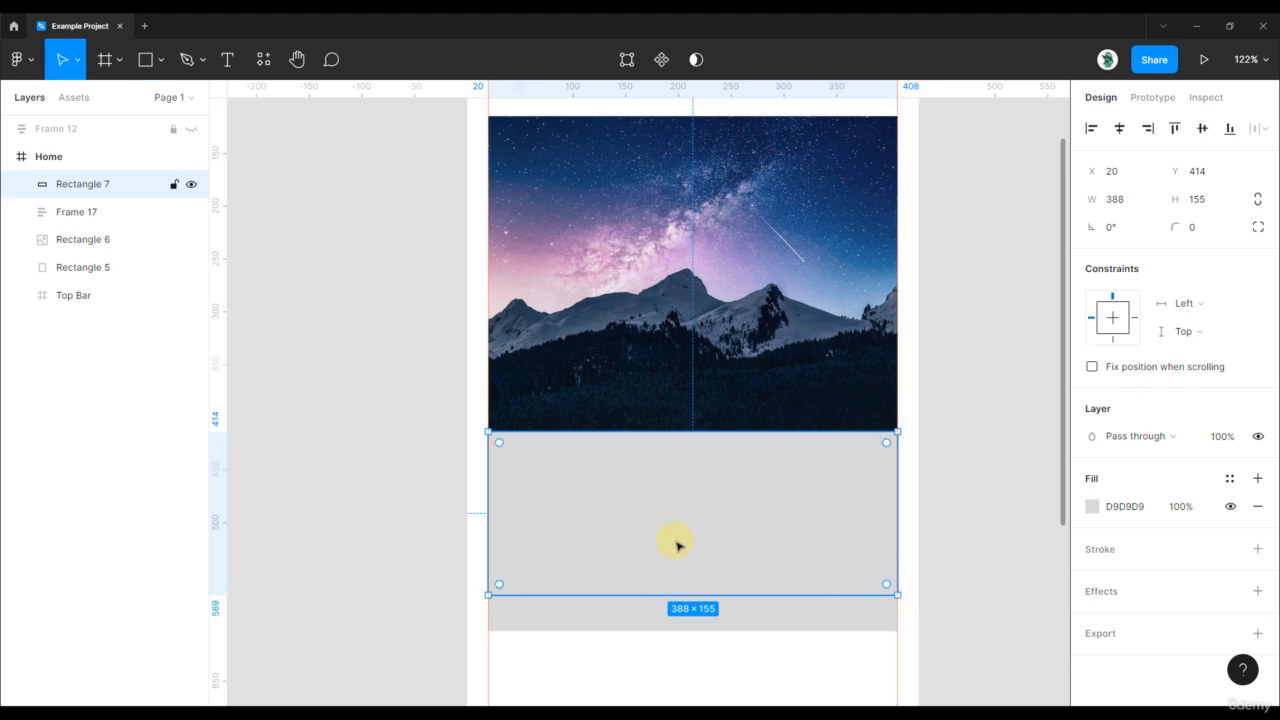
drag(85, 186, 79, 289)
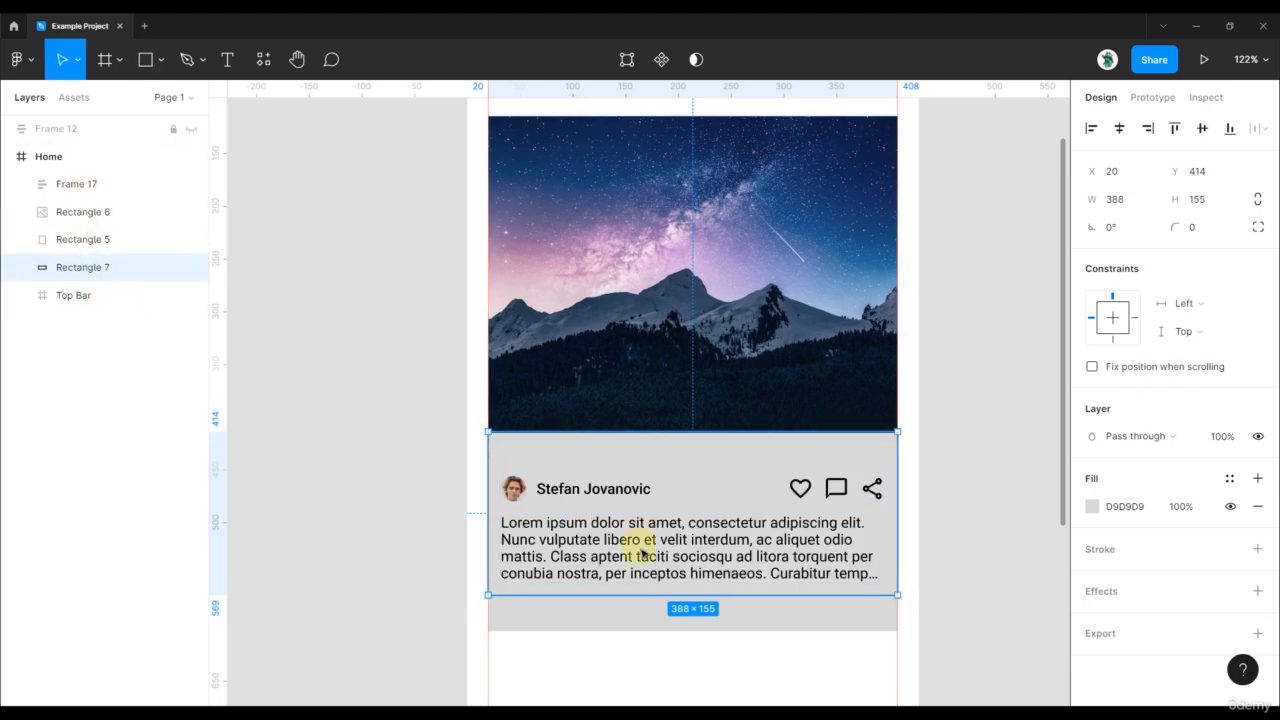
scroll(803, 456, up, 3)
click(735, 495)
drag(686, 486, 686, 467)
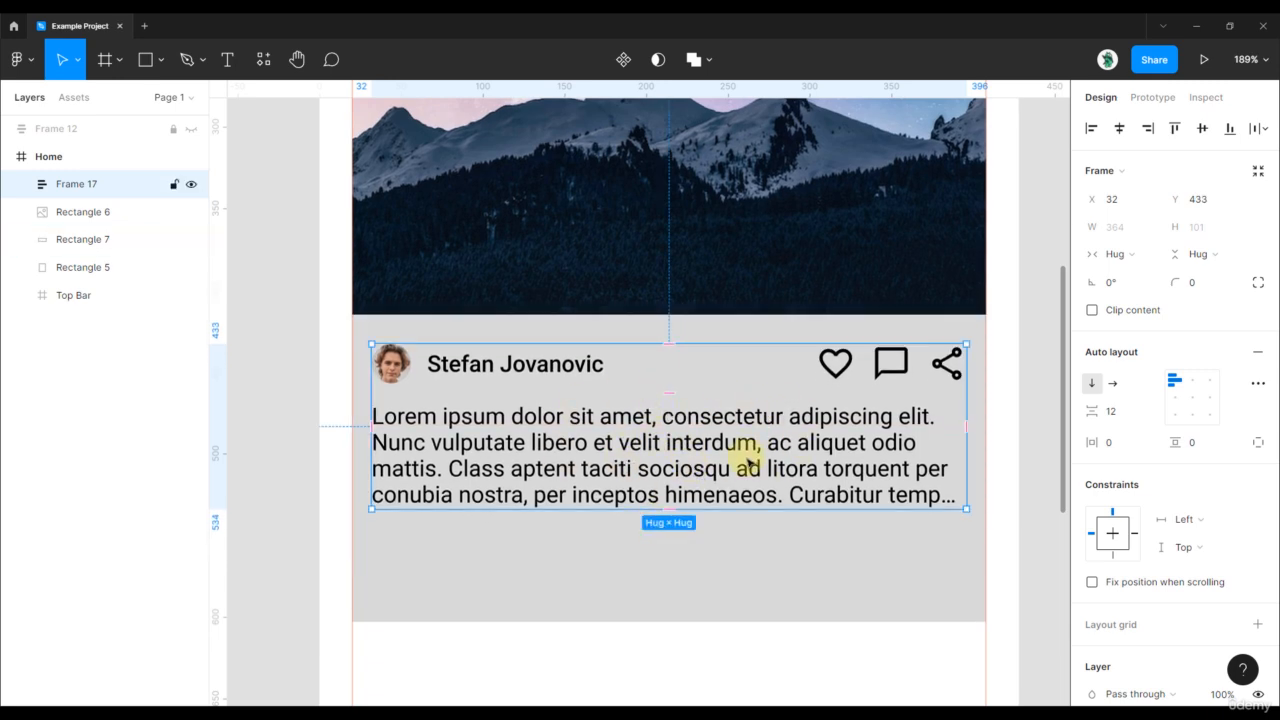
- Wrap Rectangle 7 and Frame 17 into auto-layout Frame 18 with 12/19 padding
shift+click(650, 559)
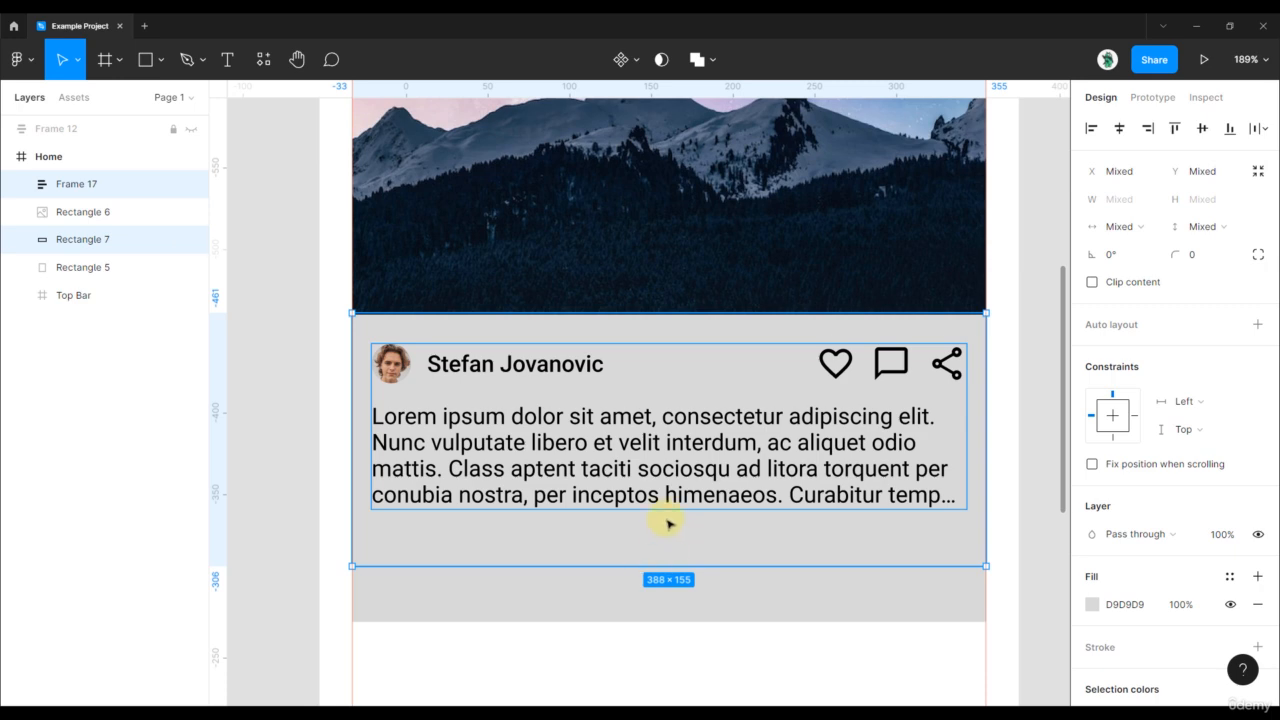
click(1003, 523)
click(920, 544)
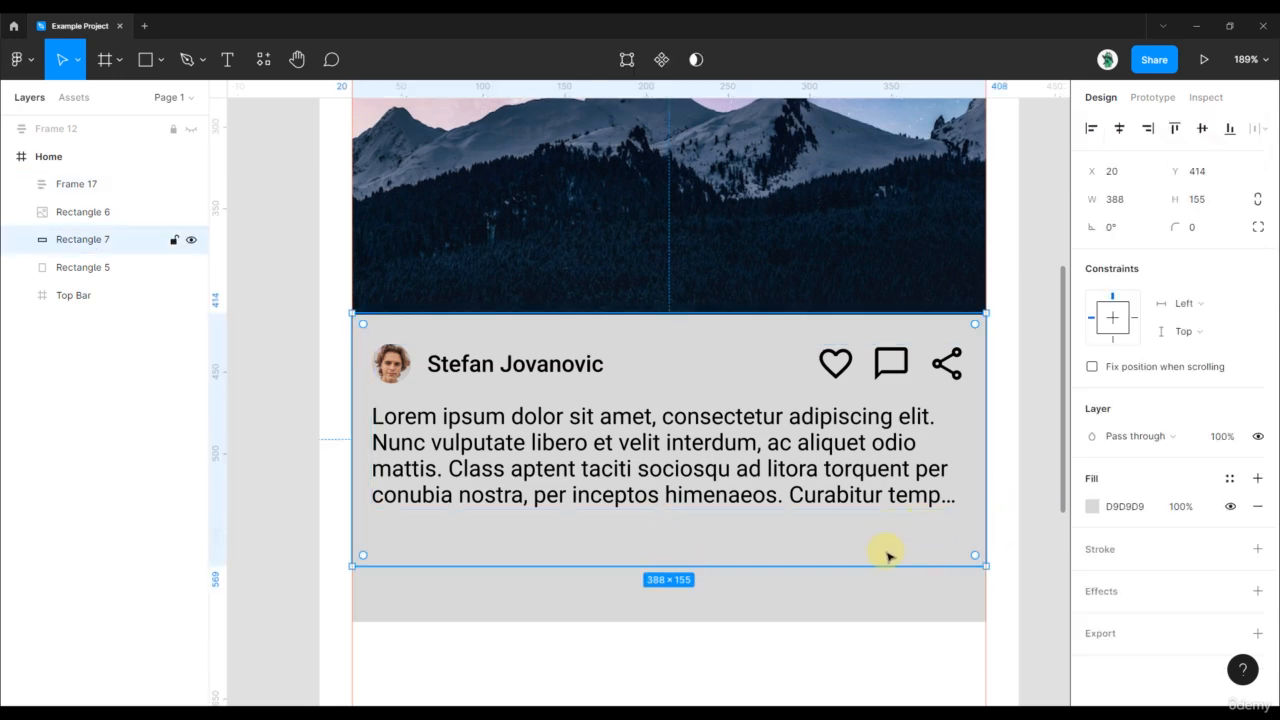
shift+click(716, 485)
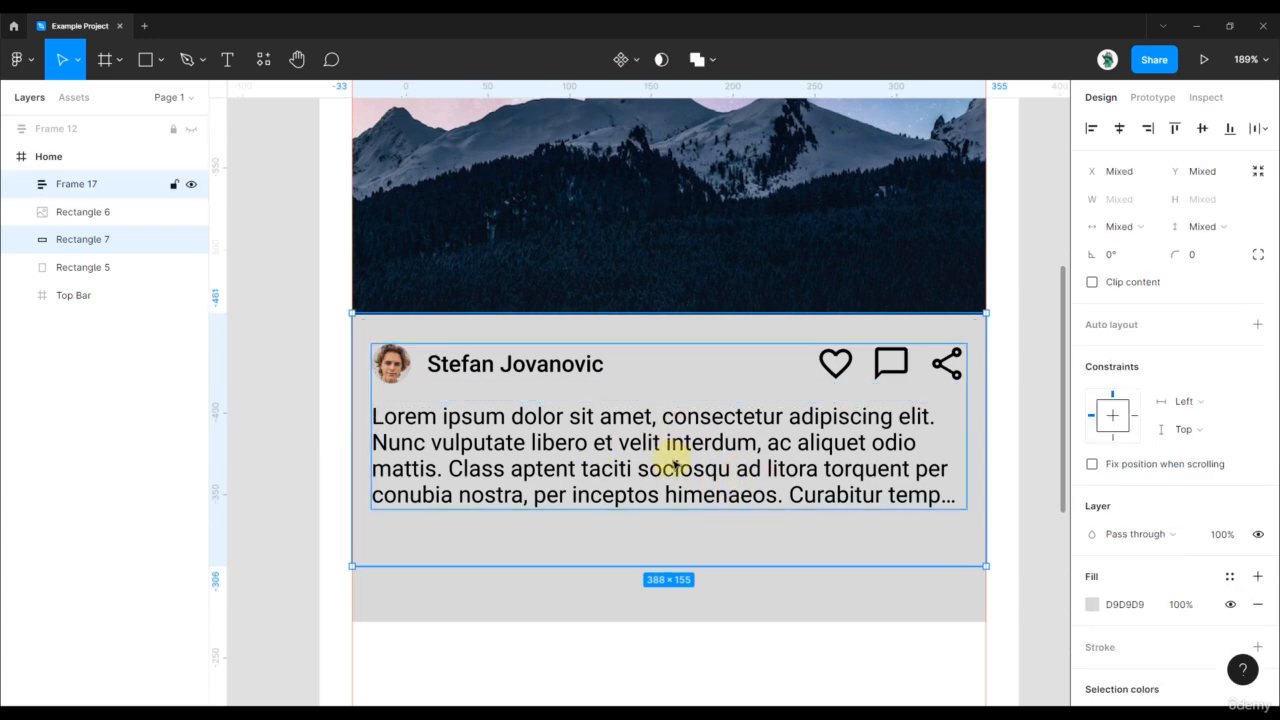
key(shift+a)
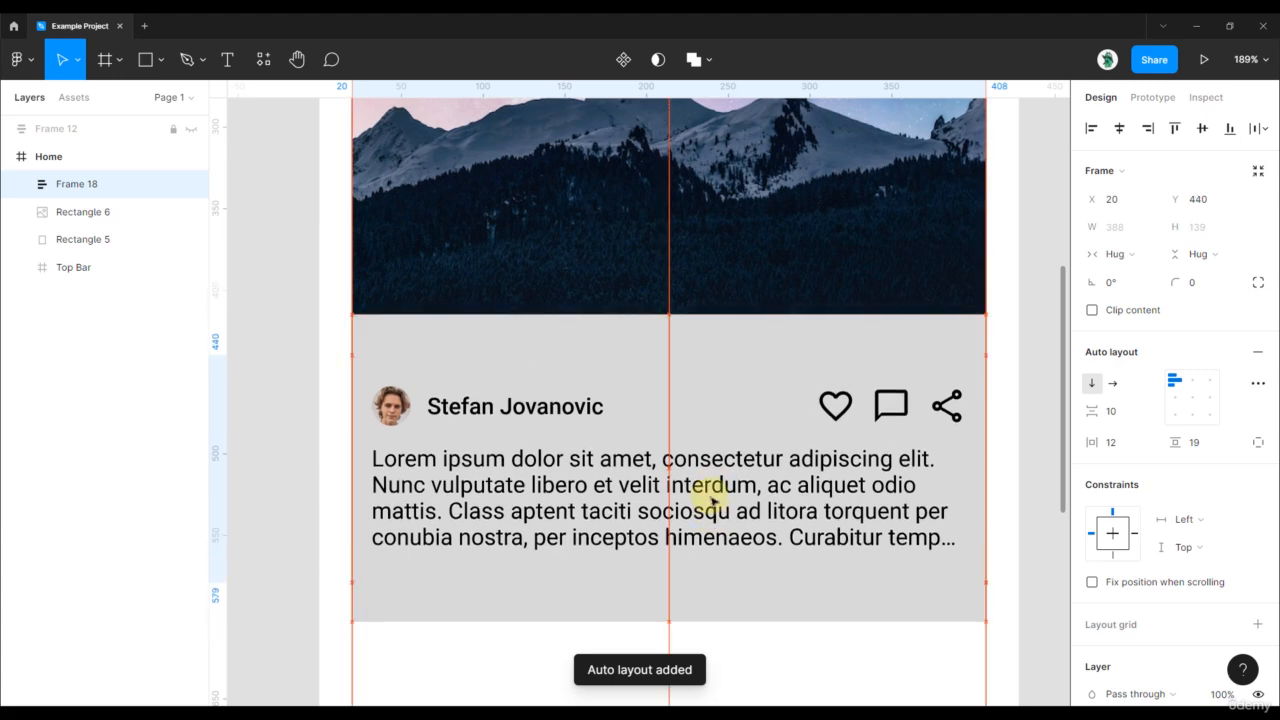
drag(712, 502, 580, 482)
- Undo moving Frame 18 out of Home and set it back beneath the photo
scroll(583, 478, down, 5)
drag(670, 402, 986, 409)
scroll(986, 409, right, 5)
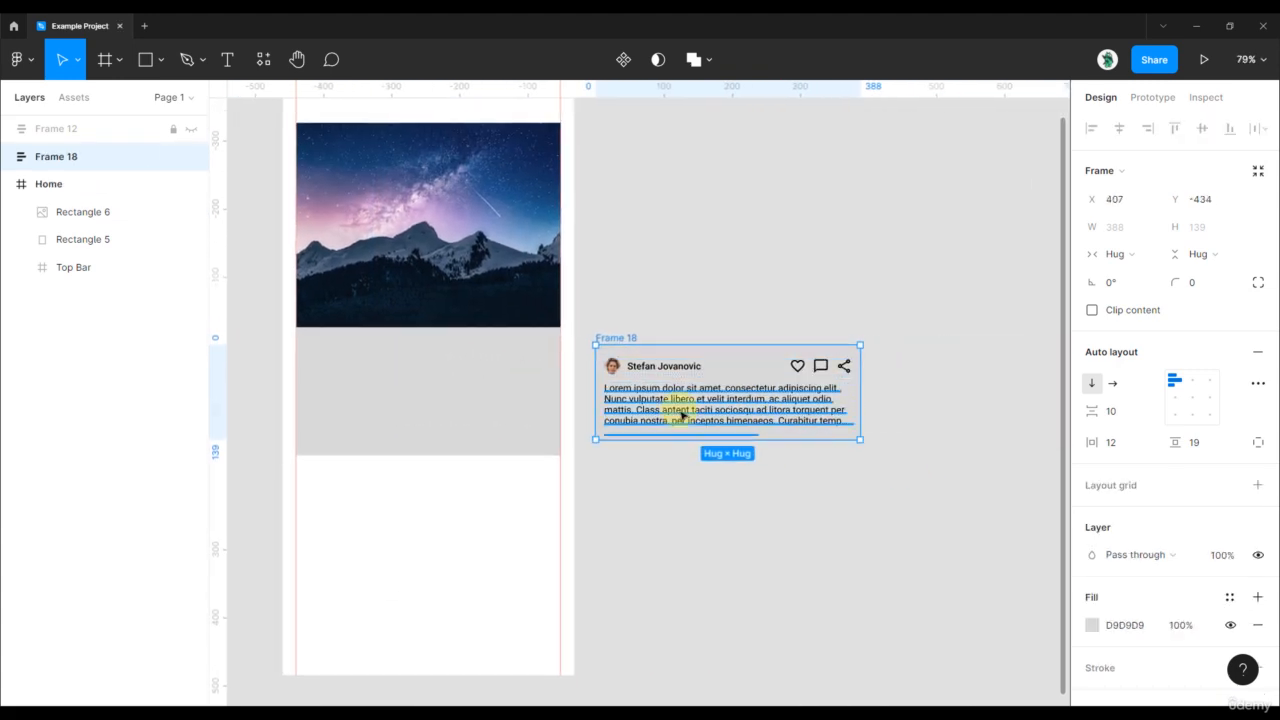
key(ctrl+z)
scroll(447, 381, up, 3)
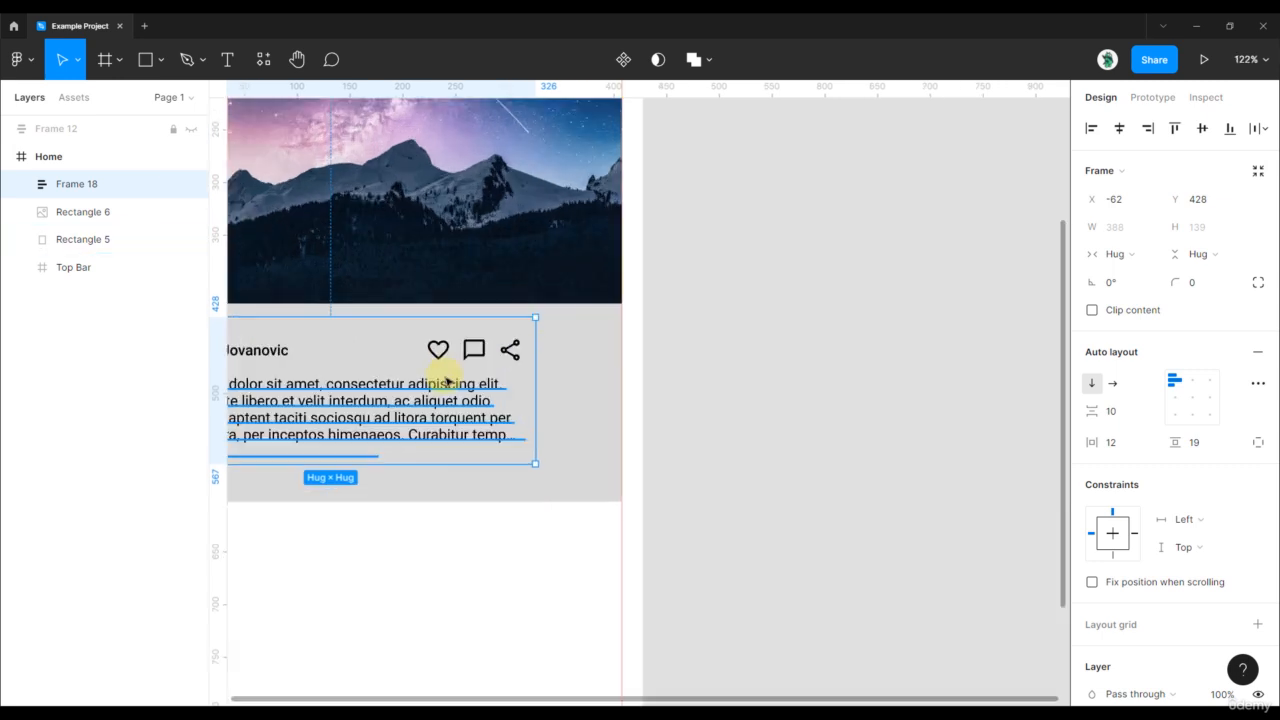
key(ctrl+z)
scroll(810, 457, up, 2)
scroll(799, 452, right, 2)
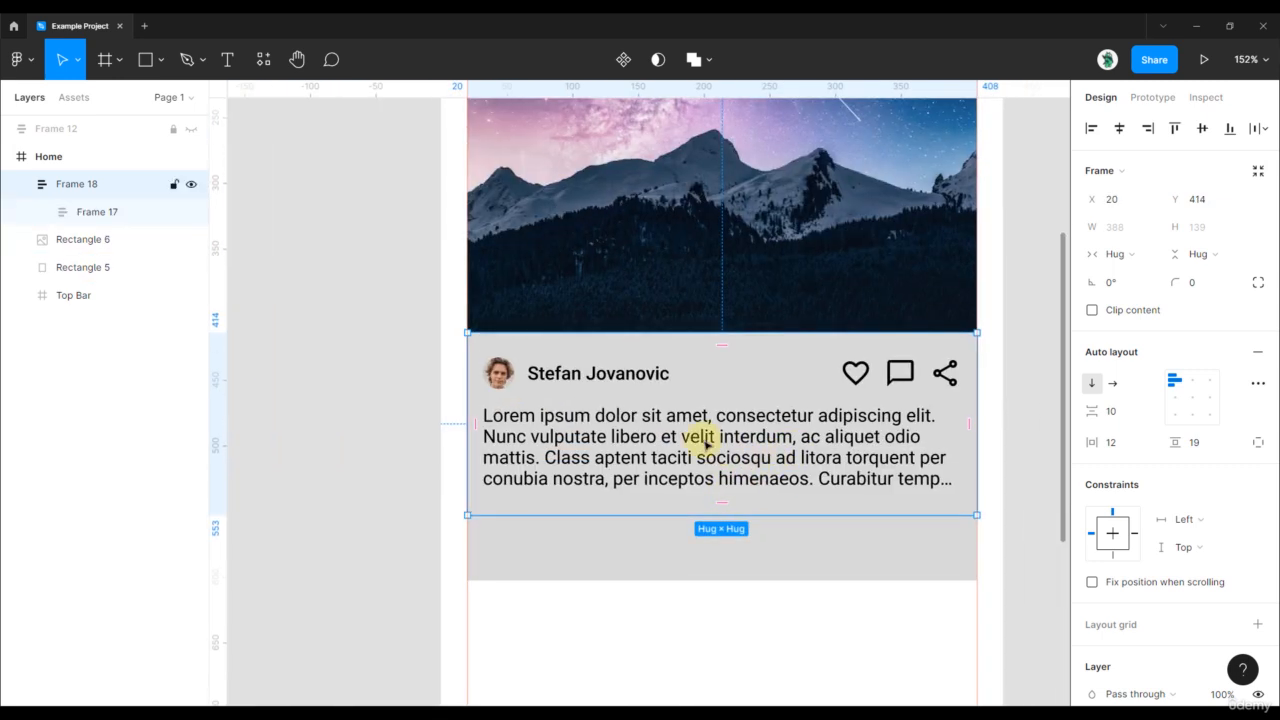
click(16, 186)
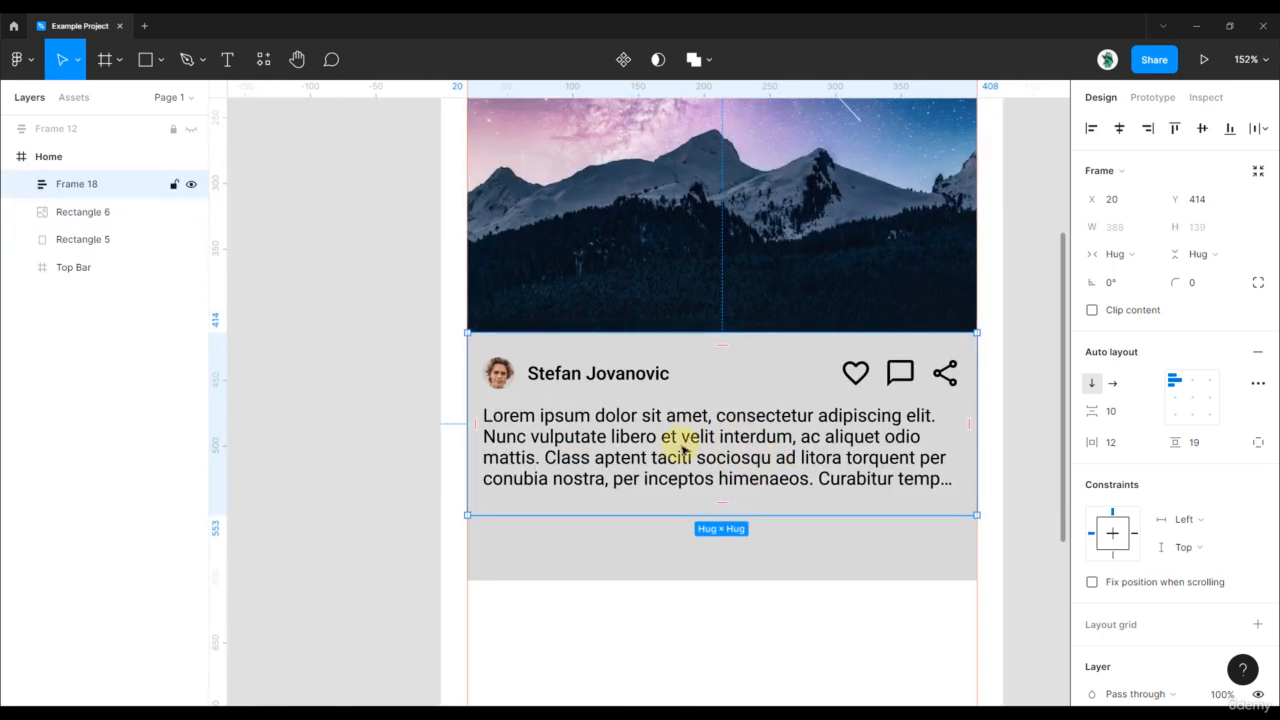
drag(683, 450, 681, 474)
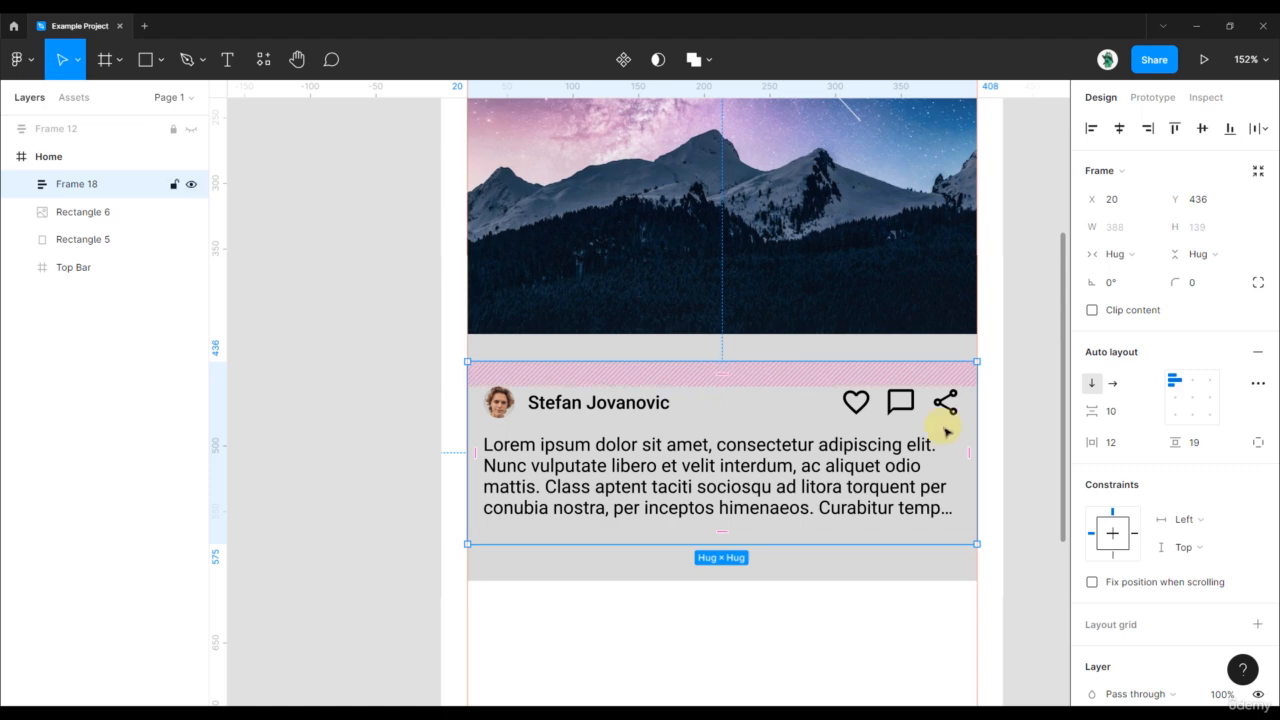
- Set Frame 18's vertical padding to 12 and item spacing to 0
click(1198, 446)
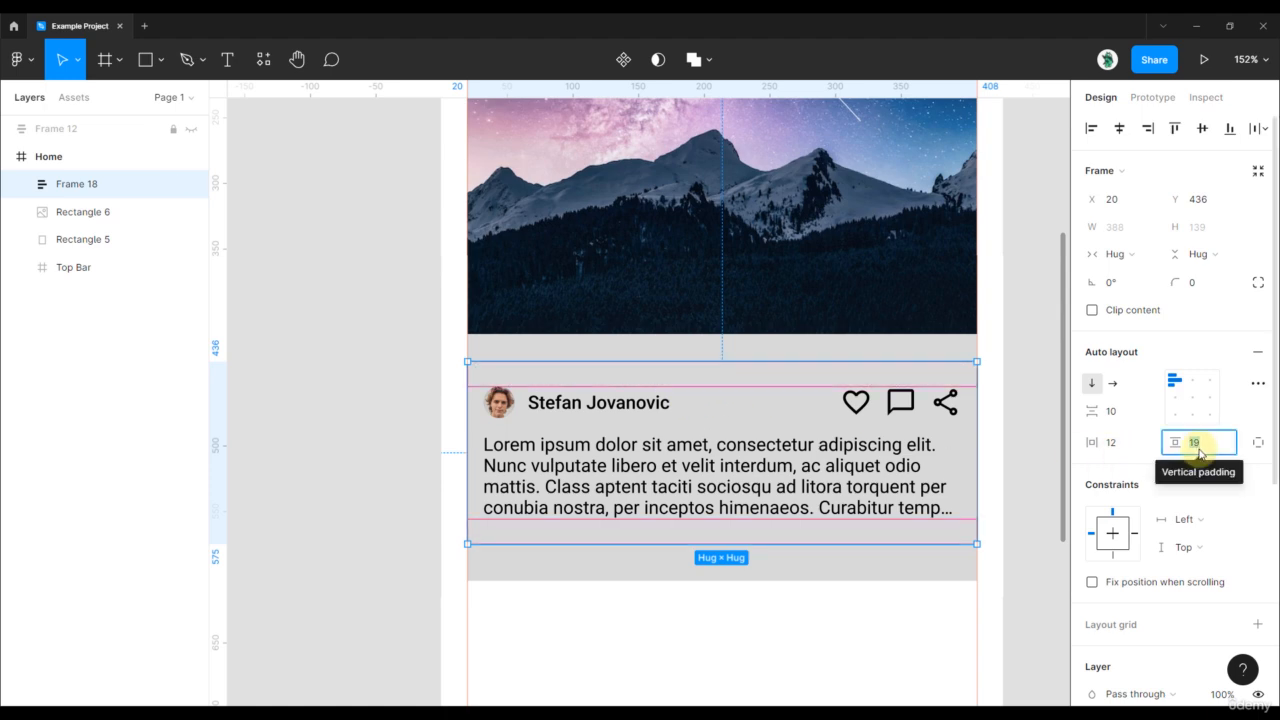
text(12)
key(Return)
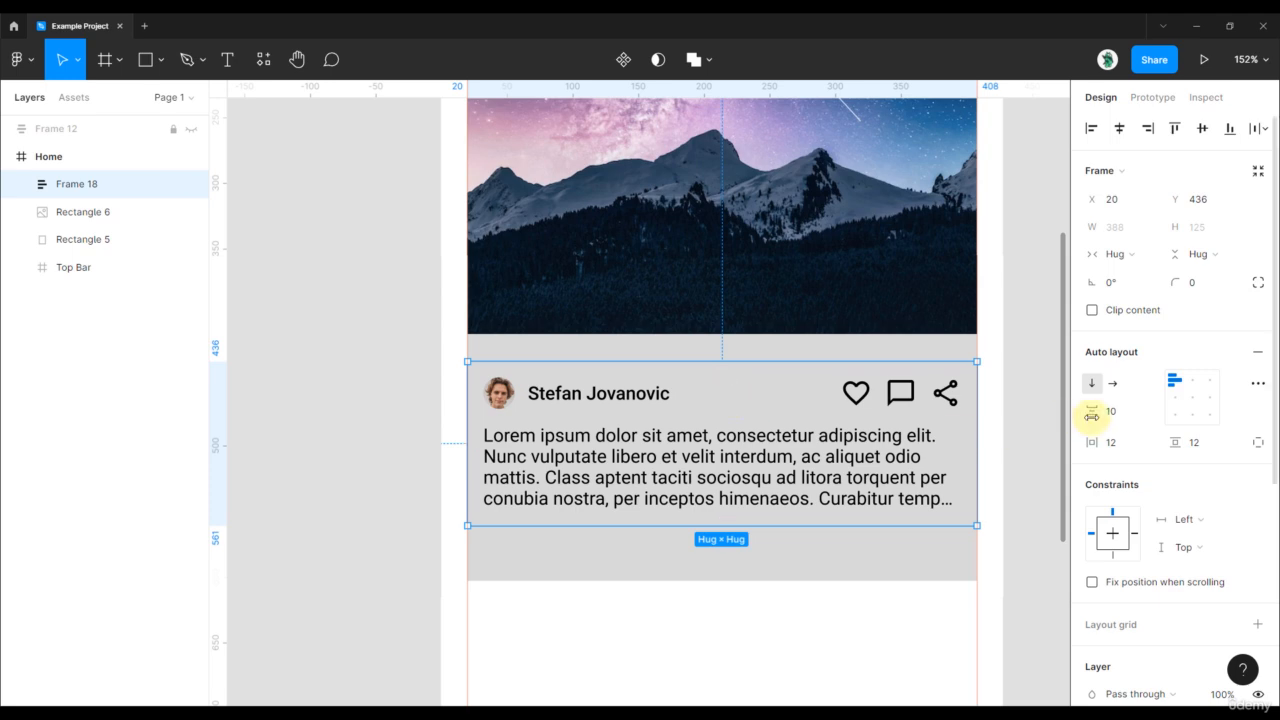
key(Return)
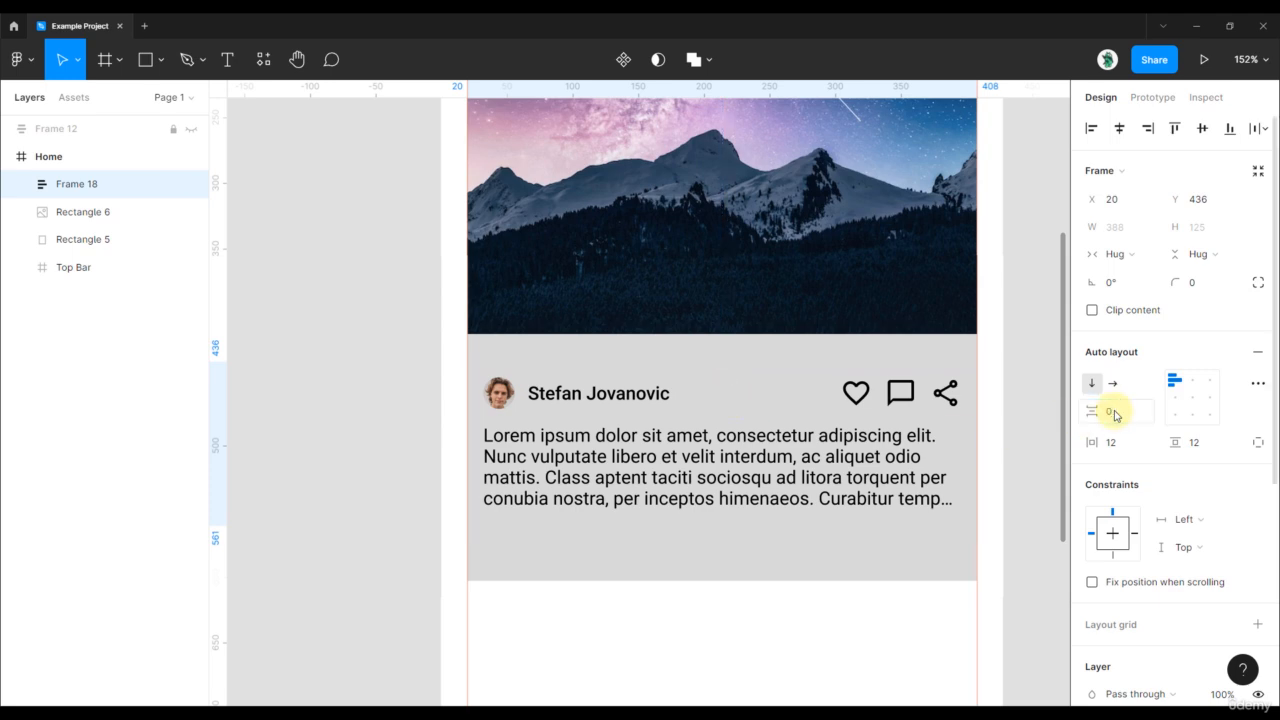
click(1020, 471)
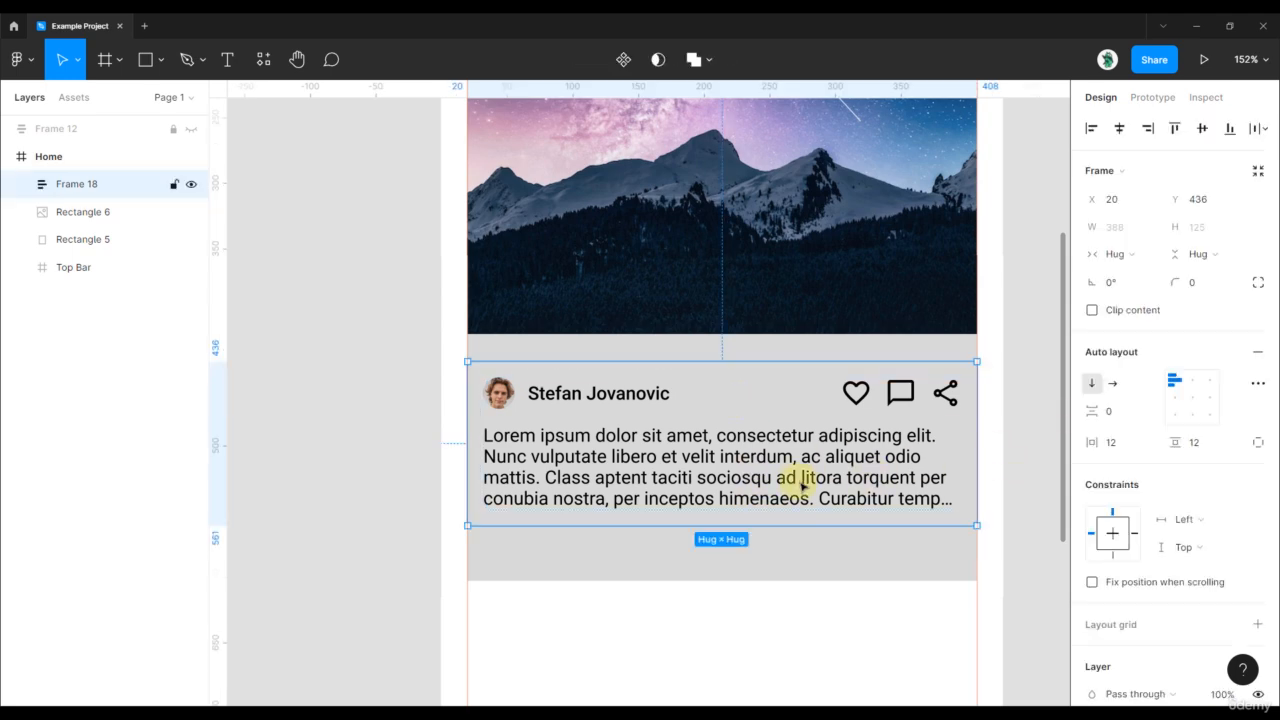
- Move the card up to meet the photo and delete the leftover Rectangle 5
drag(794, 486, 803, 456)
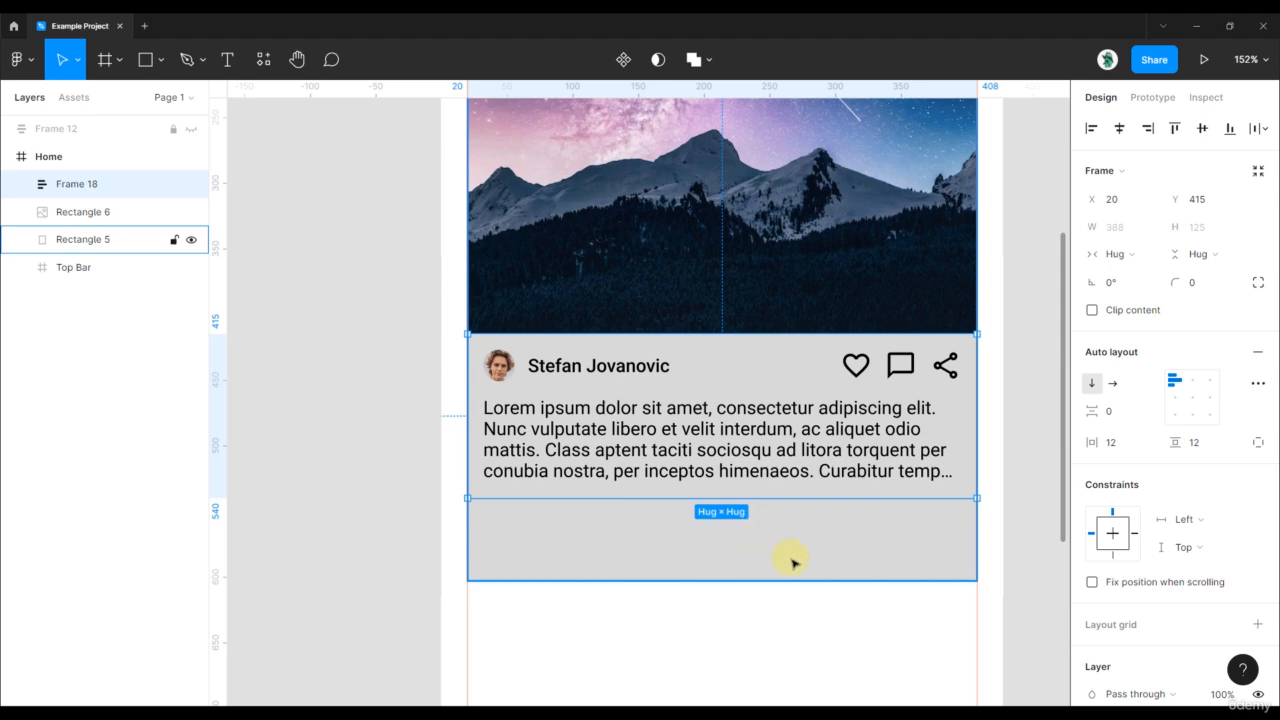
drag(968, 452, 869, 557)
scroll(957, 468, down, 1)
drag(963, 414, 968, 437)
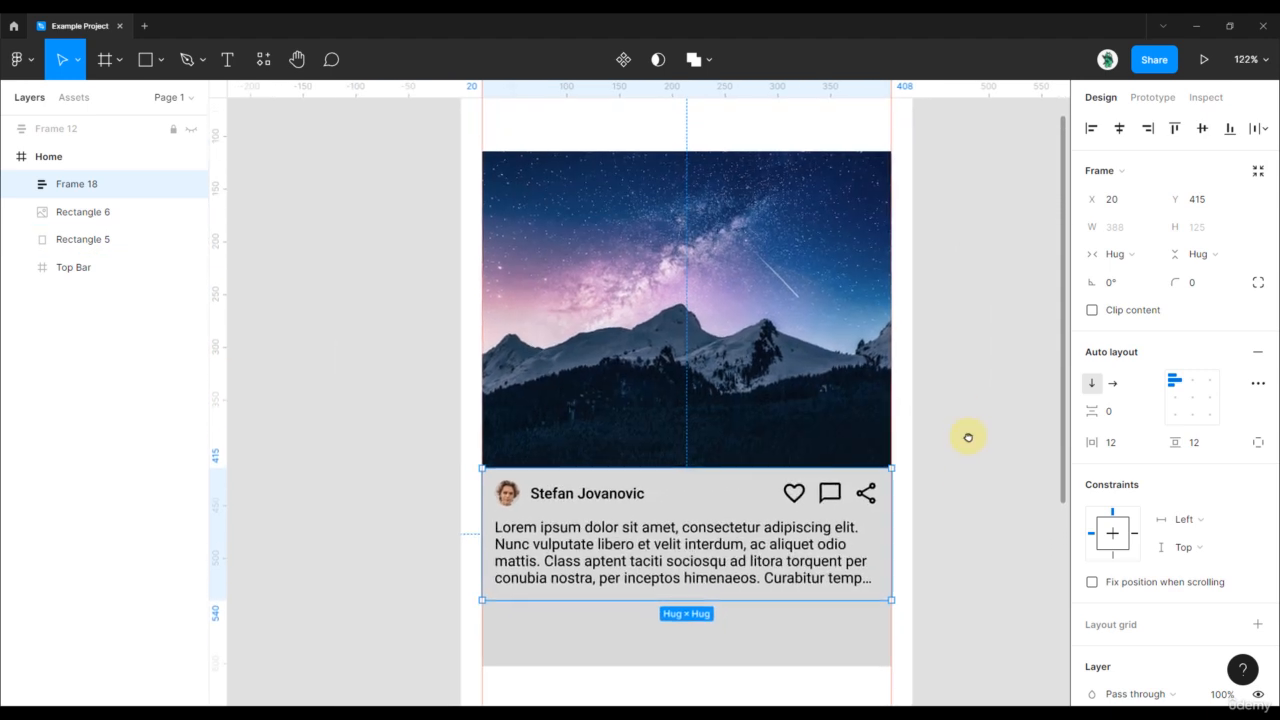
click(750, 648)
drag(818, 652, 960, 626)
key(Delete)
- Wrap the mountain photo and Frame 18 in vertical auto-layout Frame 19
click(741, 385)
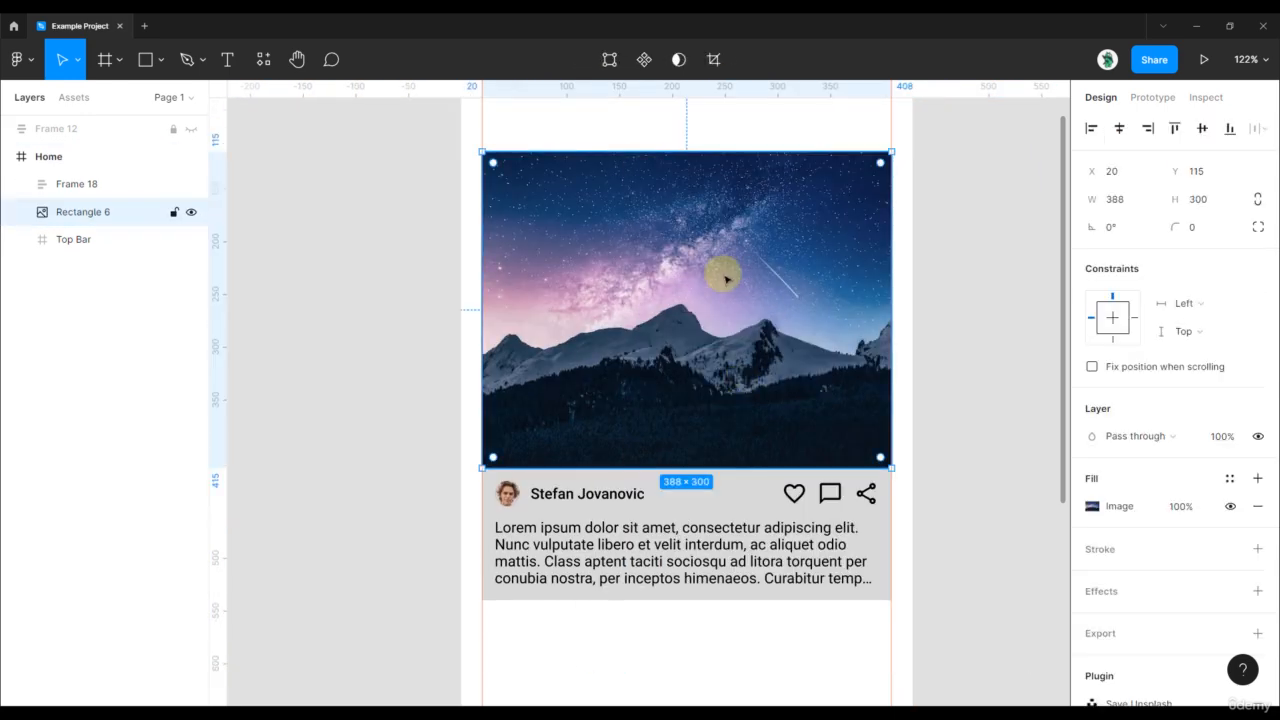
shift+click(693, 514)
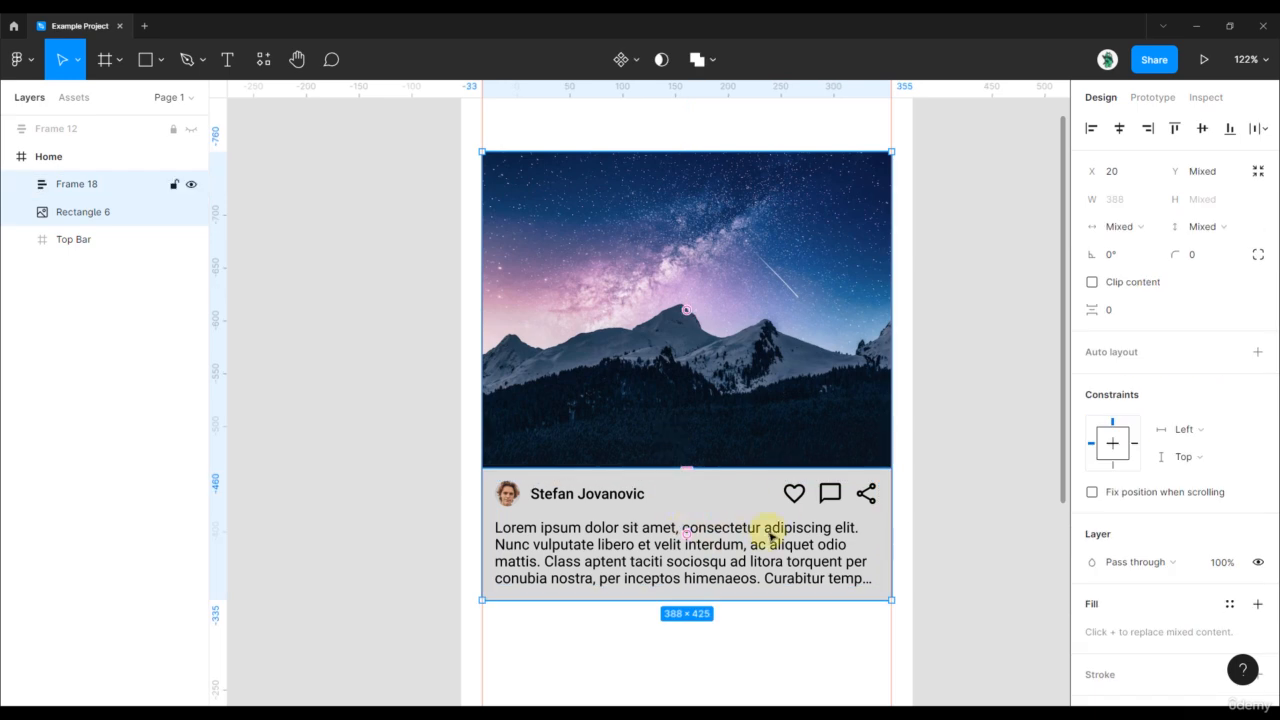
key(shift+a)
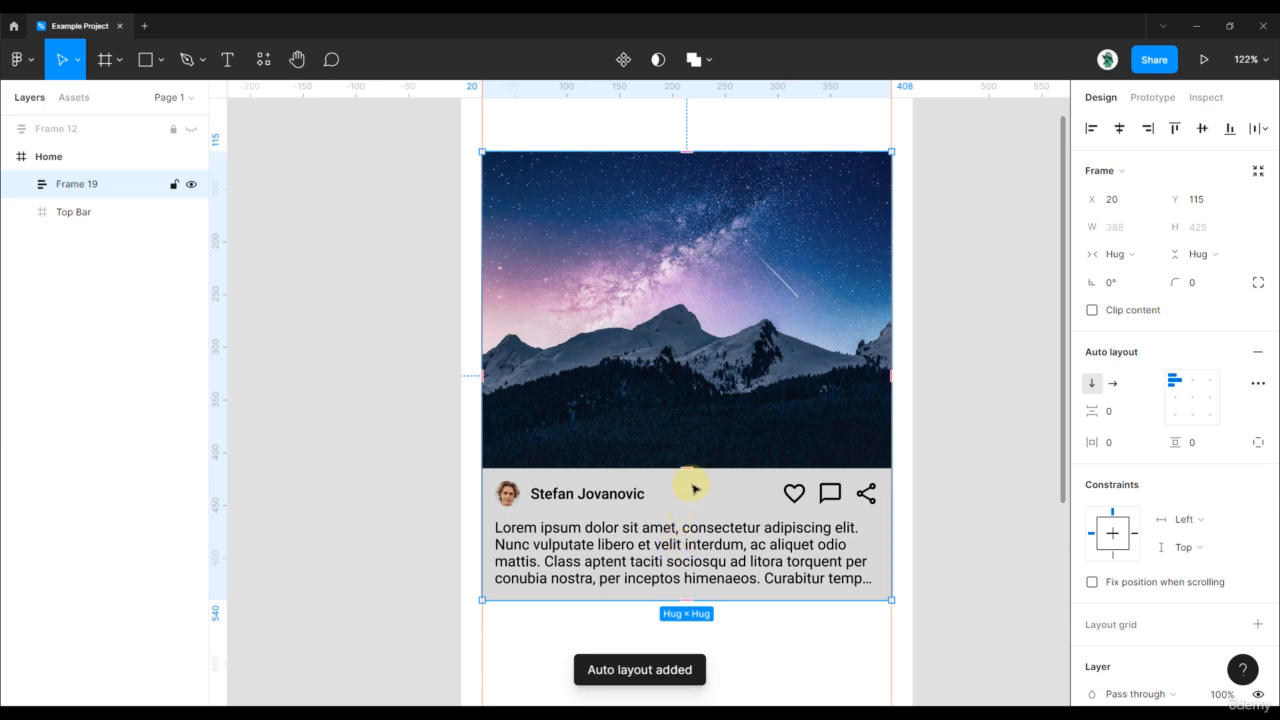
- Give the card an Outside stroke at 10% opacity
mouse_move(684, 468)
mouse_down()
mouse_move(684, 503)
mouse_move(689, 474)
mouse_move(689, 497)
mouse_move(695, 484)
mouse_up()
key(ctrl+z)
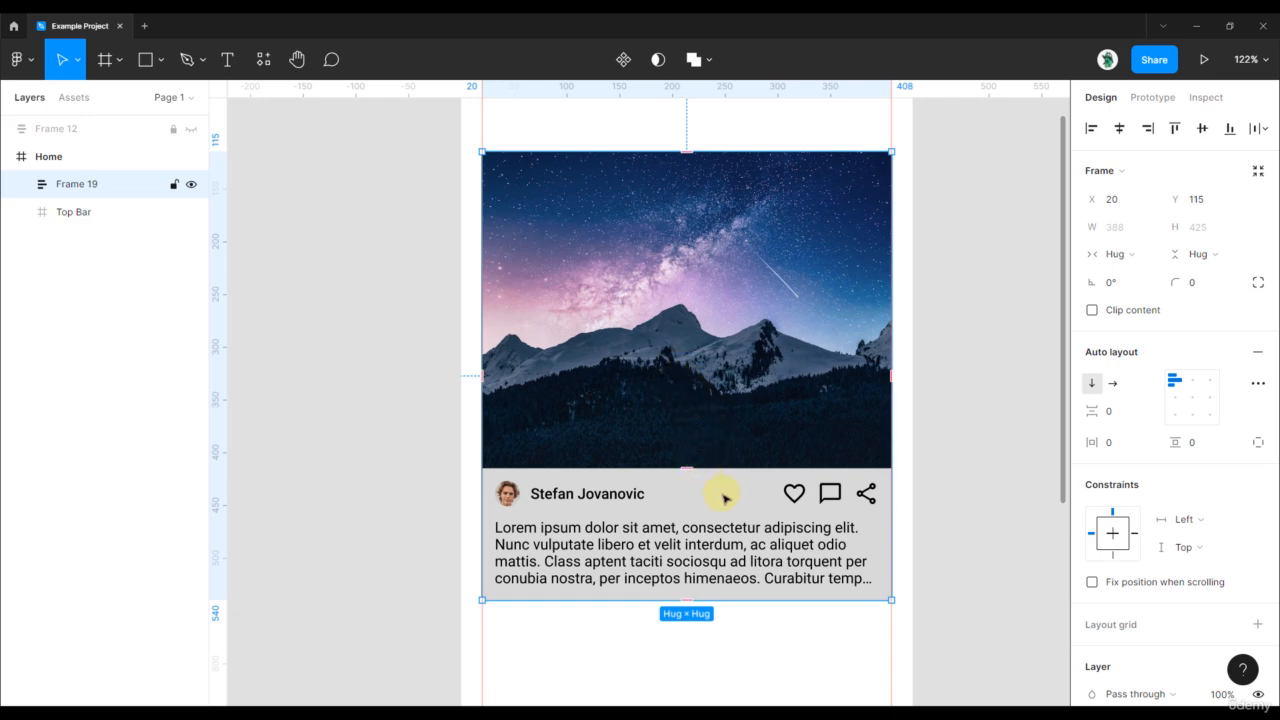
scroll(1120, 480, down, 6)
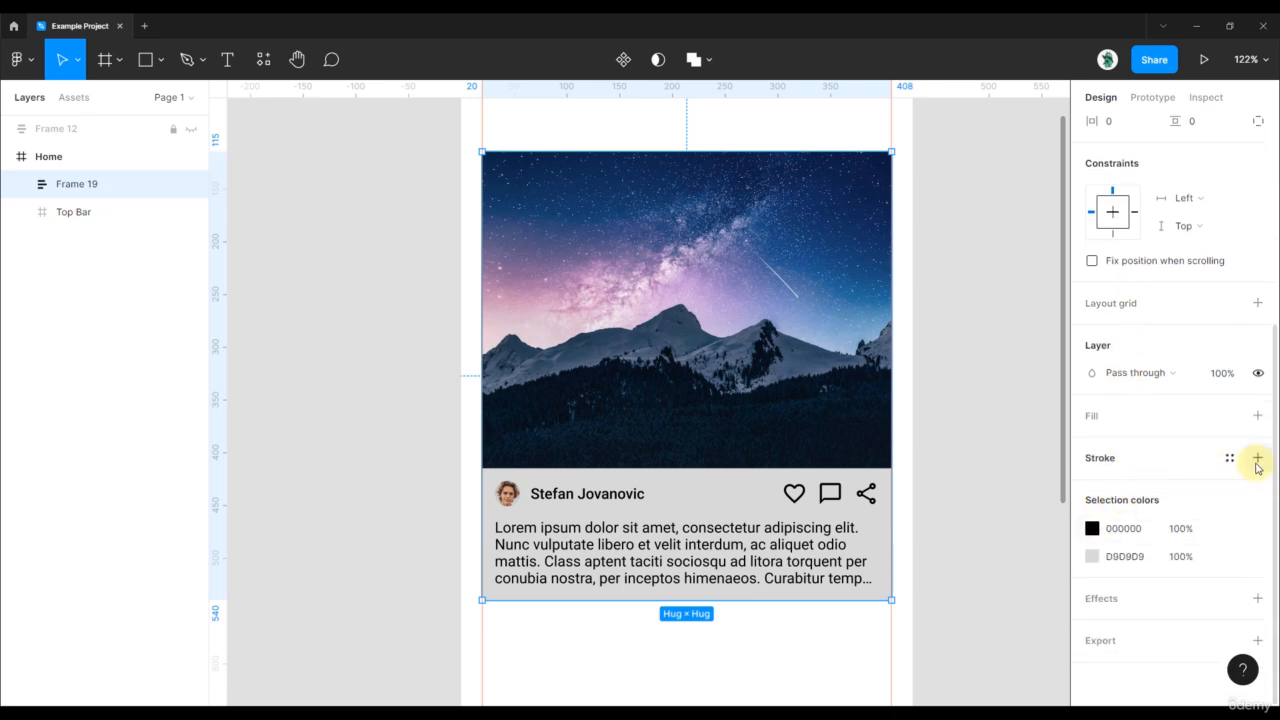
click(1257, 461)
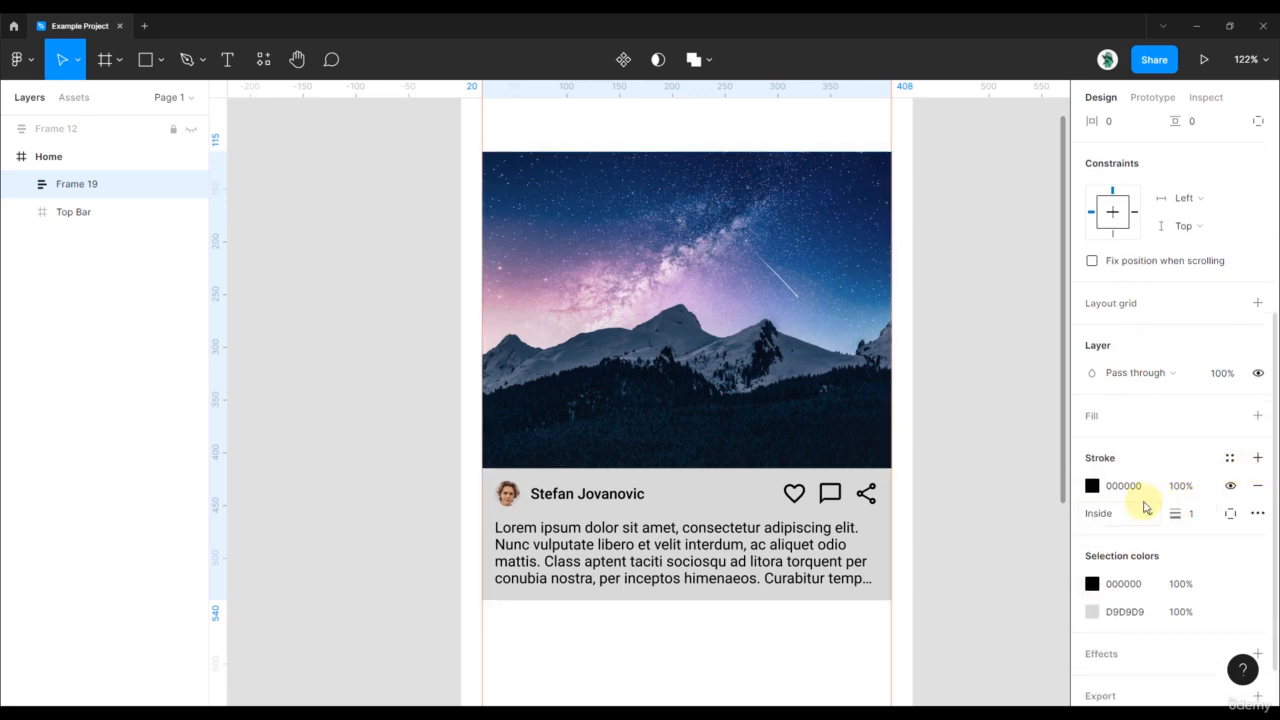
scroll(860, 491, up, 5)
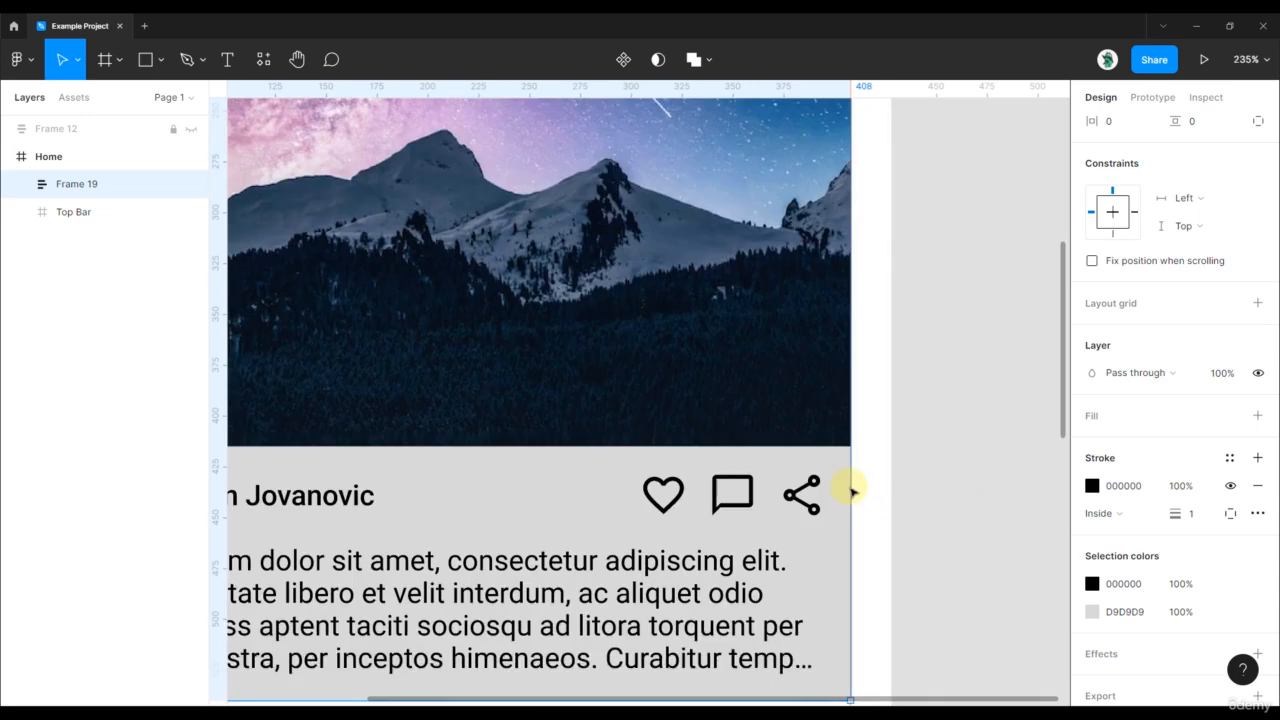
click(1104, 513)
click(1122, 536)
scroll(900, 400, down, 5)
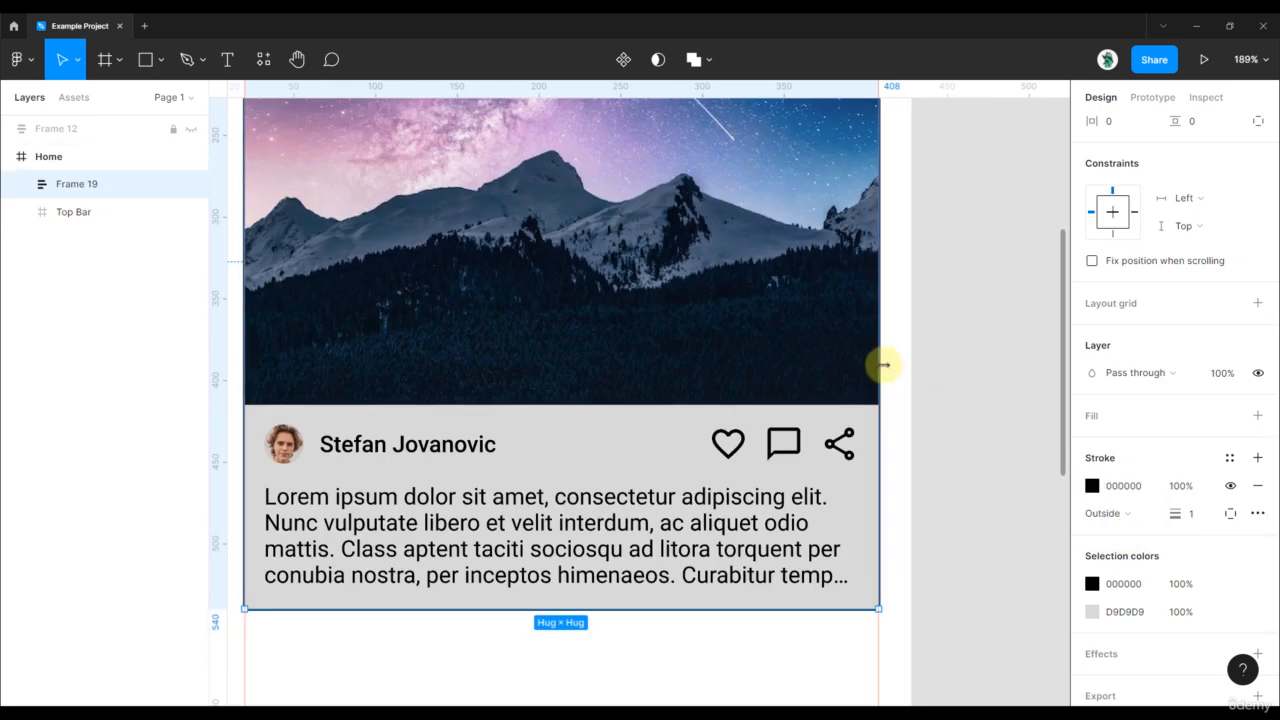
click(1181, 487)
text(10)
key(Return)
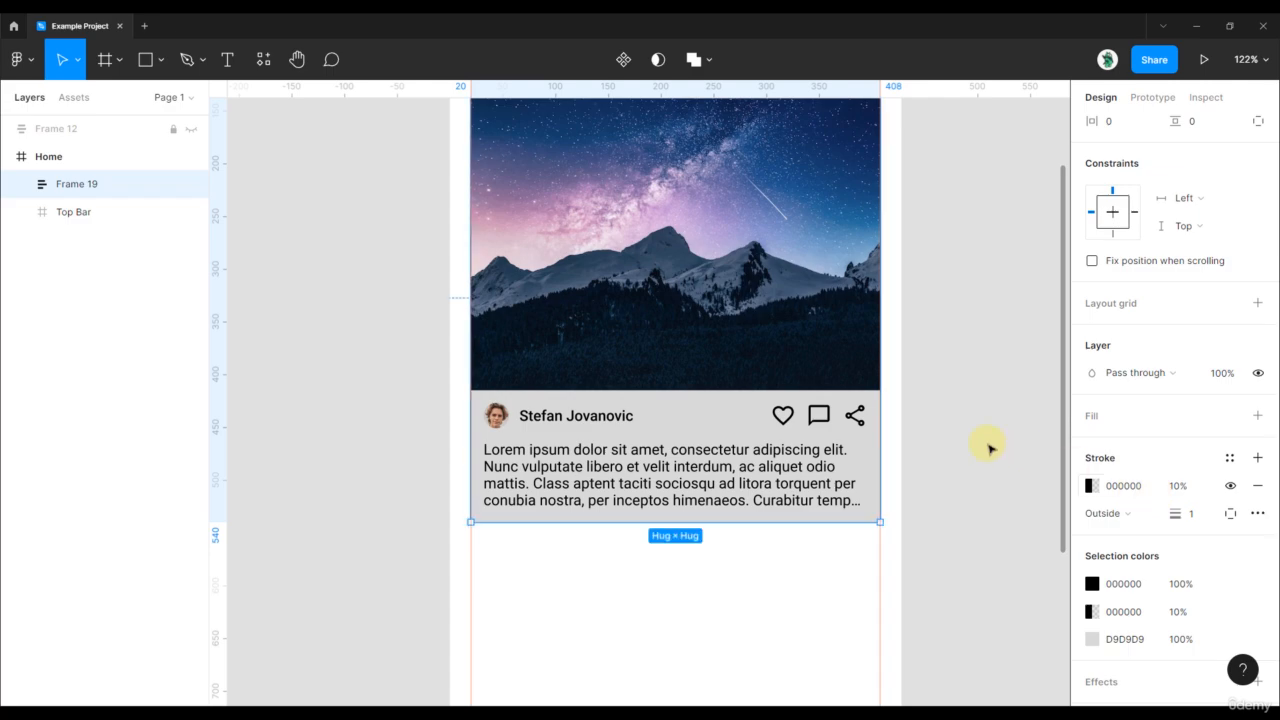
- Set the whole card's corner radius to 8
scroll(873, 410, up, 3)
scroll(838, 408, up, 3)
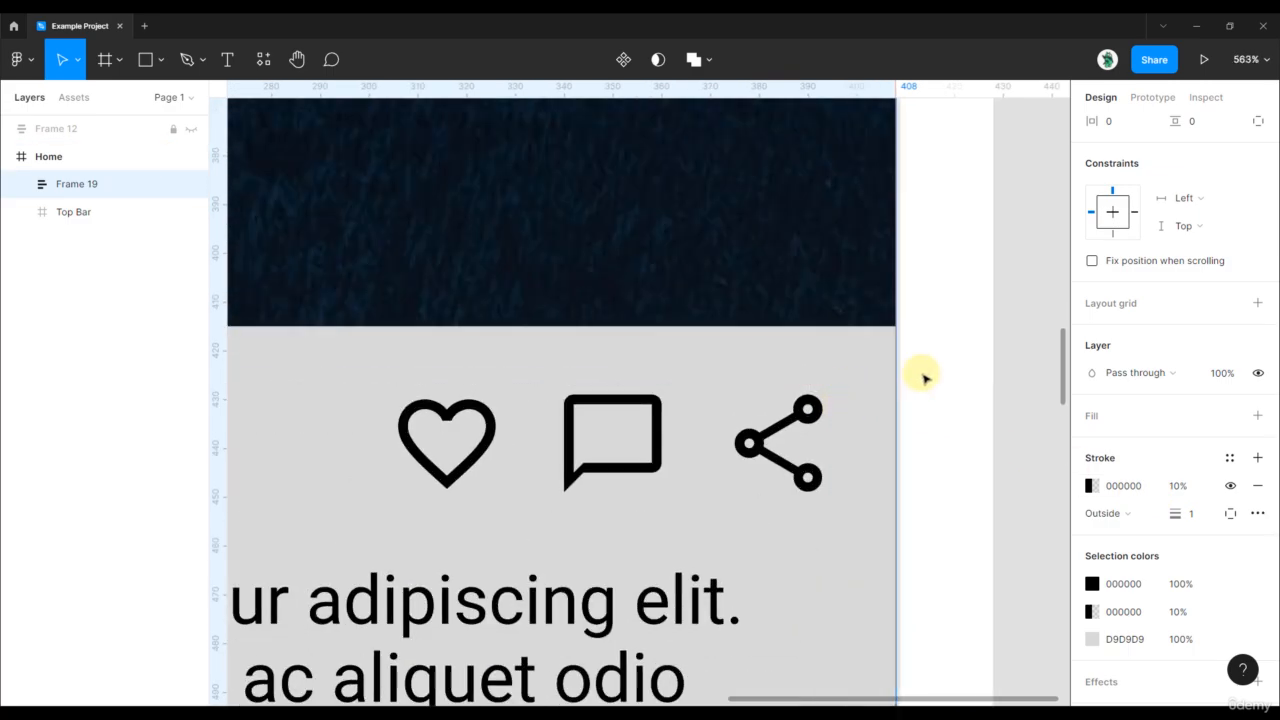
click(925, 376)
scroll(953, 369, down, 5)
scroll(968, 381, up, 3)
click(866, 334)
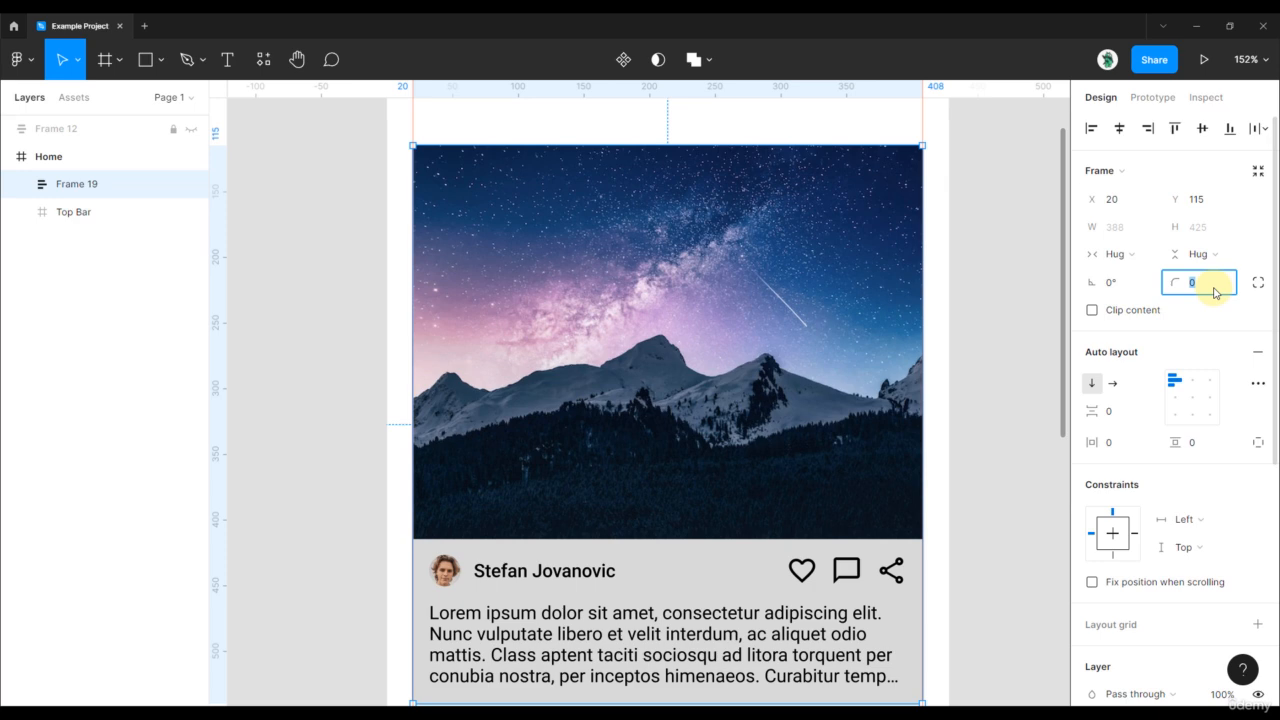
key(Return)
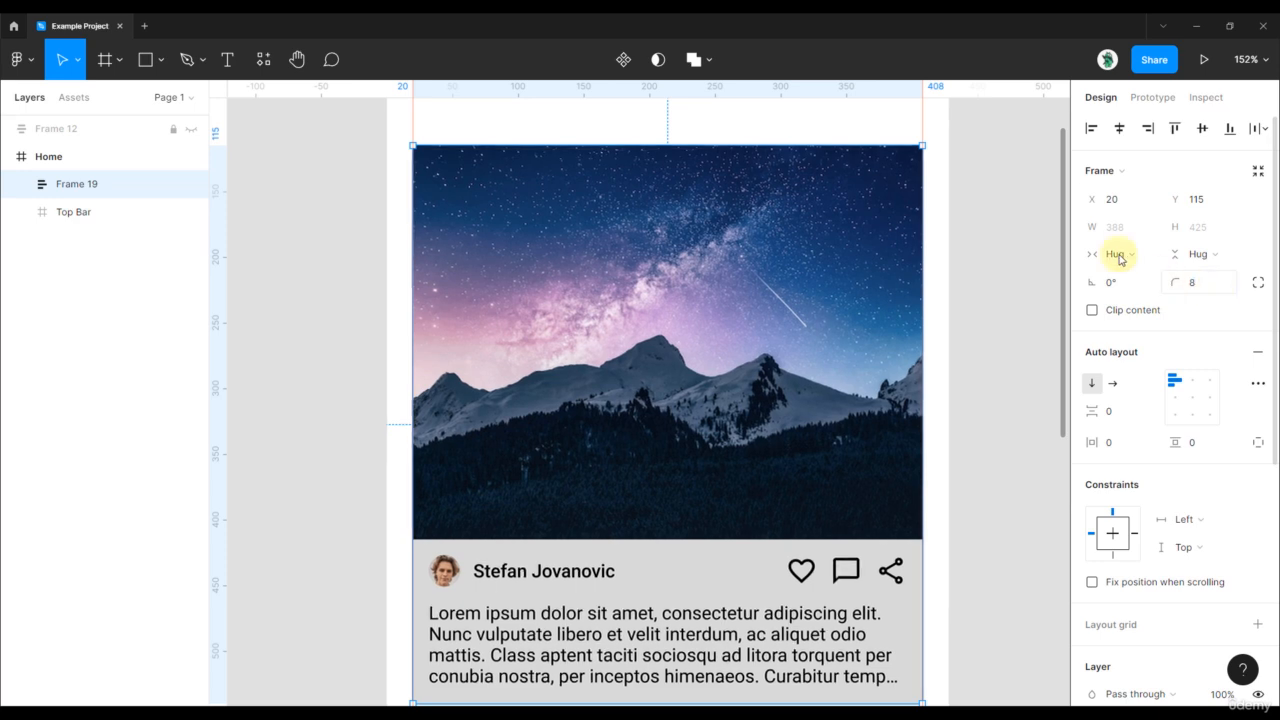
click(981, 239)
drag(980, 377, 942, 364)
- Round the mountain photo's top-left and top-right corners to 8
double_click(830, 218)
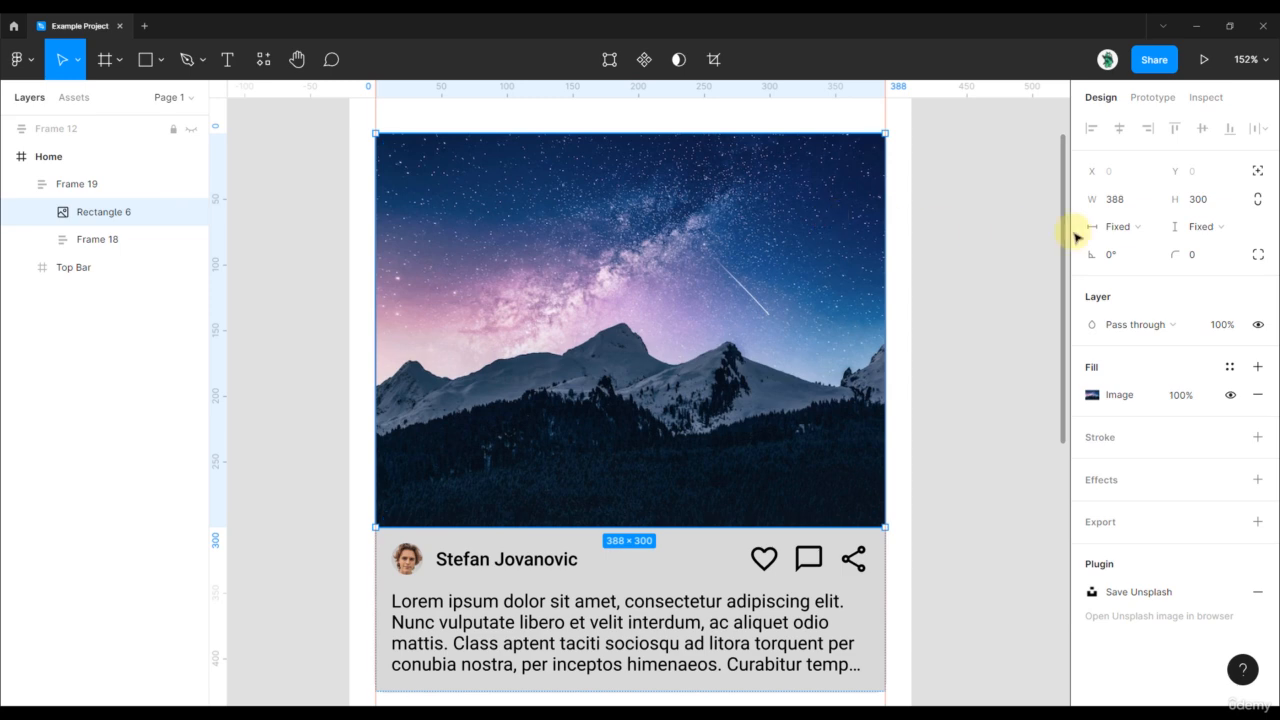
click(1257, 254)
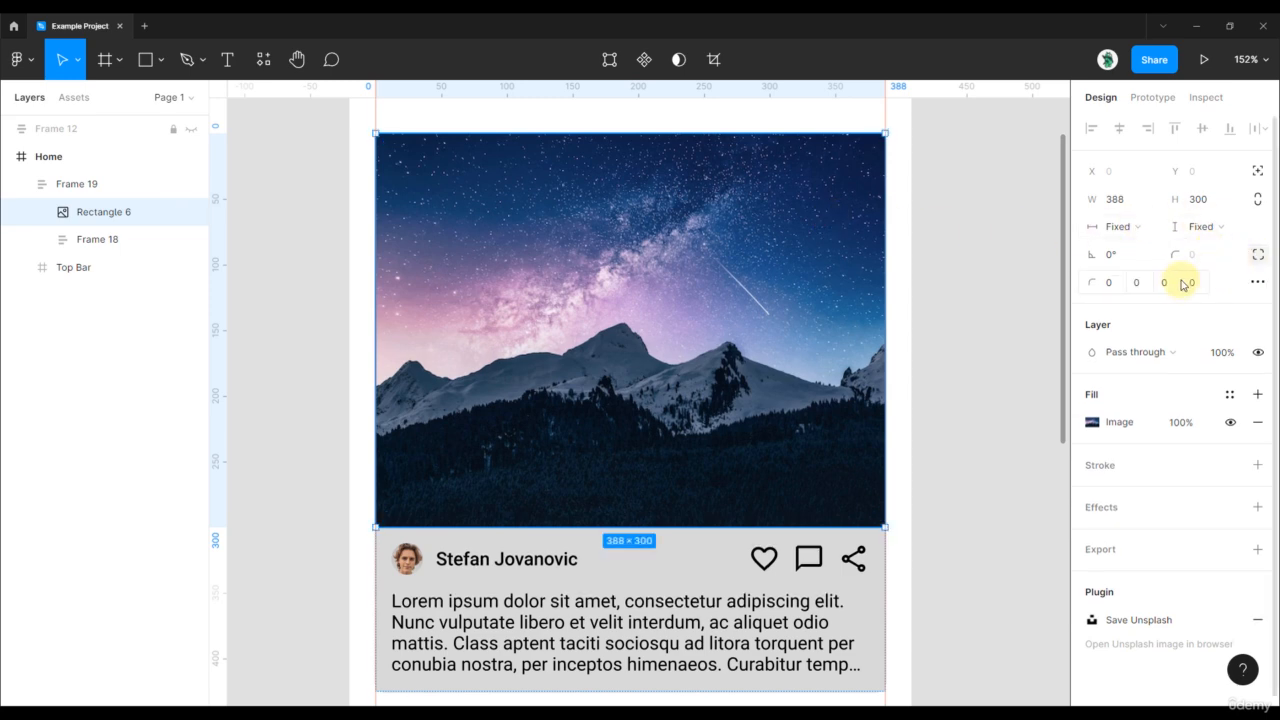
click(1111, 286)
text(8)
key(Tab)
text(8)
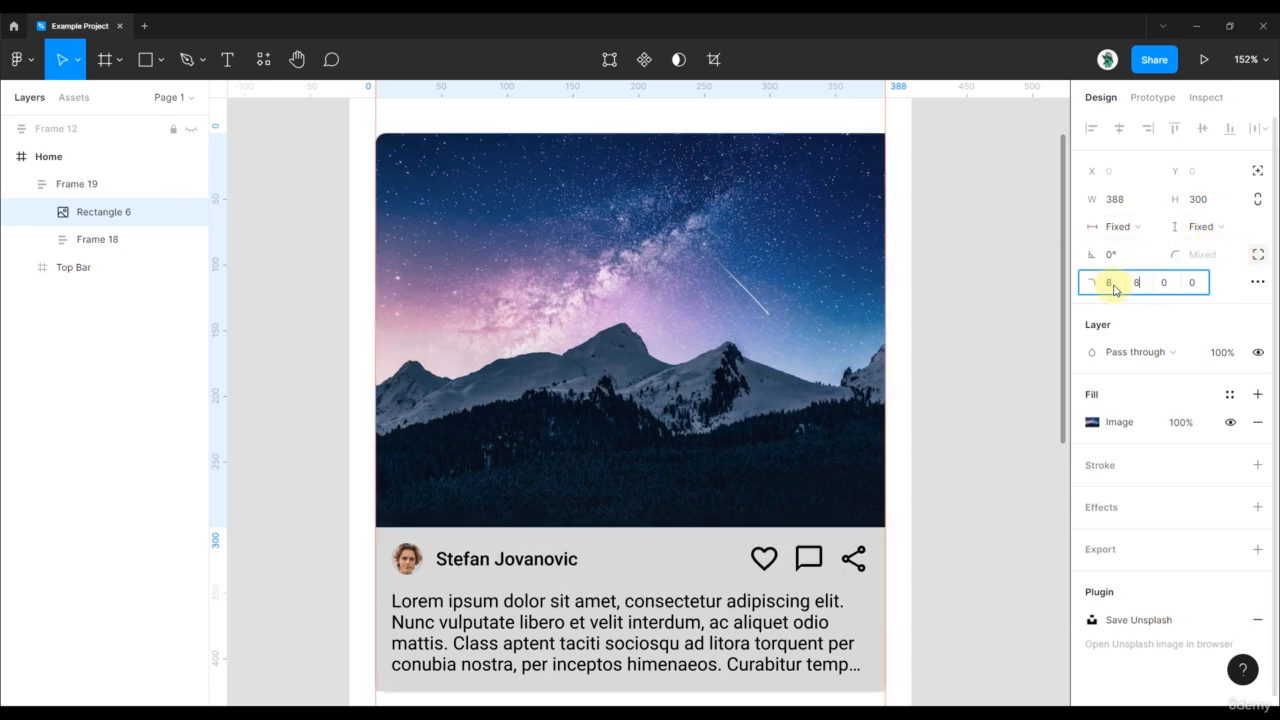
key(Return)
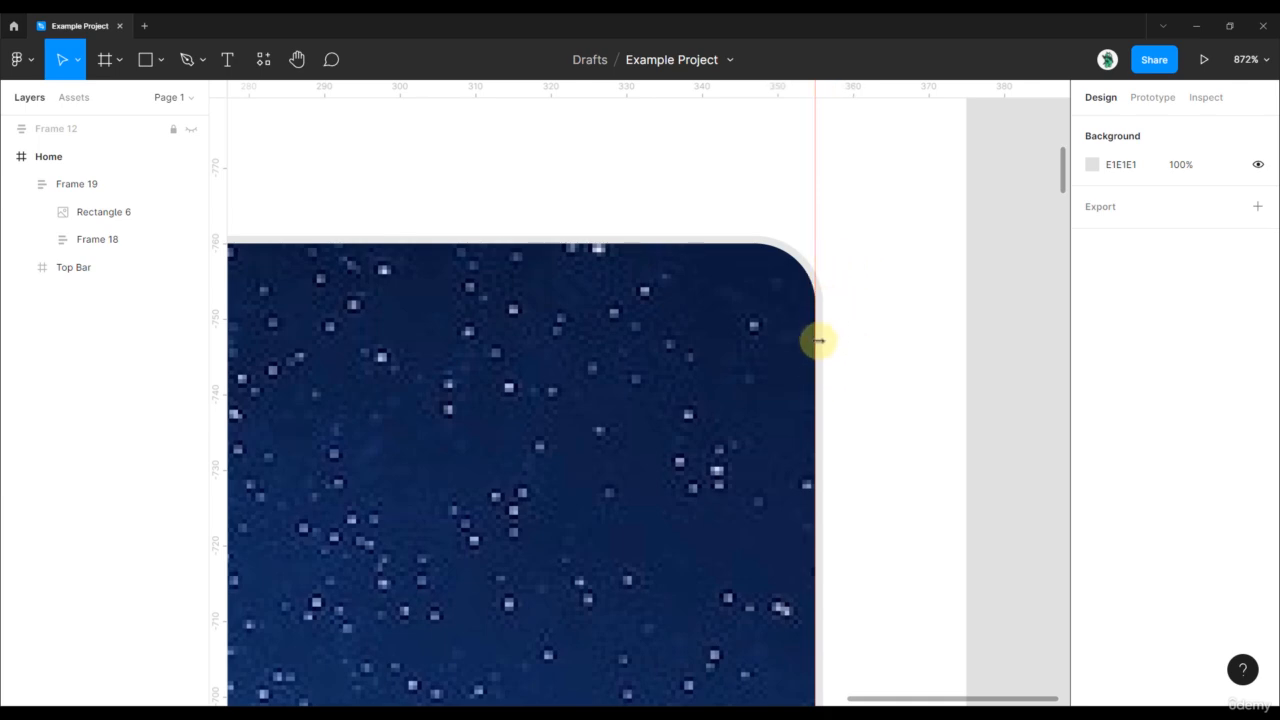
- Fill the text block (Frame 18) with white FFFFFF
scroll(814, 357, down, 5)
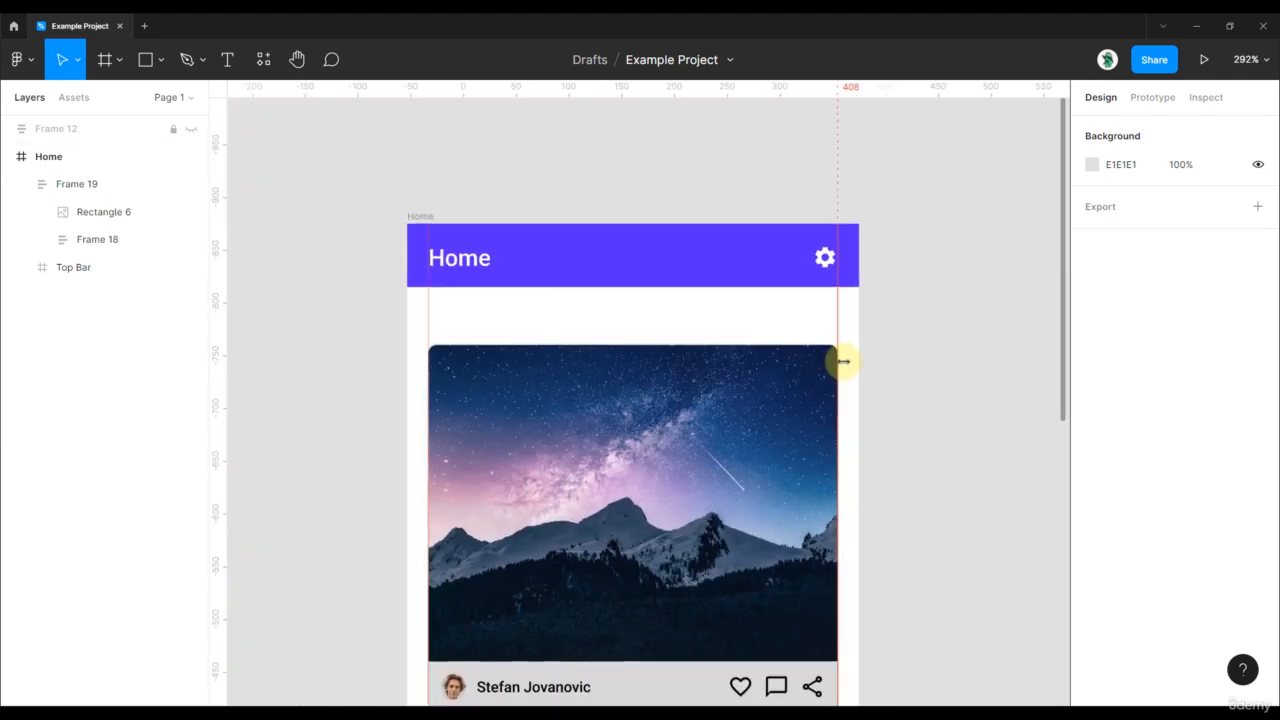
scroll(728, 557, down, 4)
scroll(731, 474, up, 3)
double_click(745, 443)
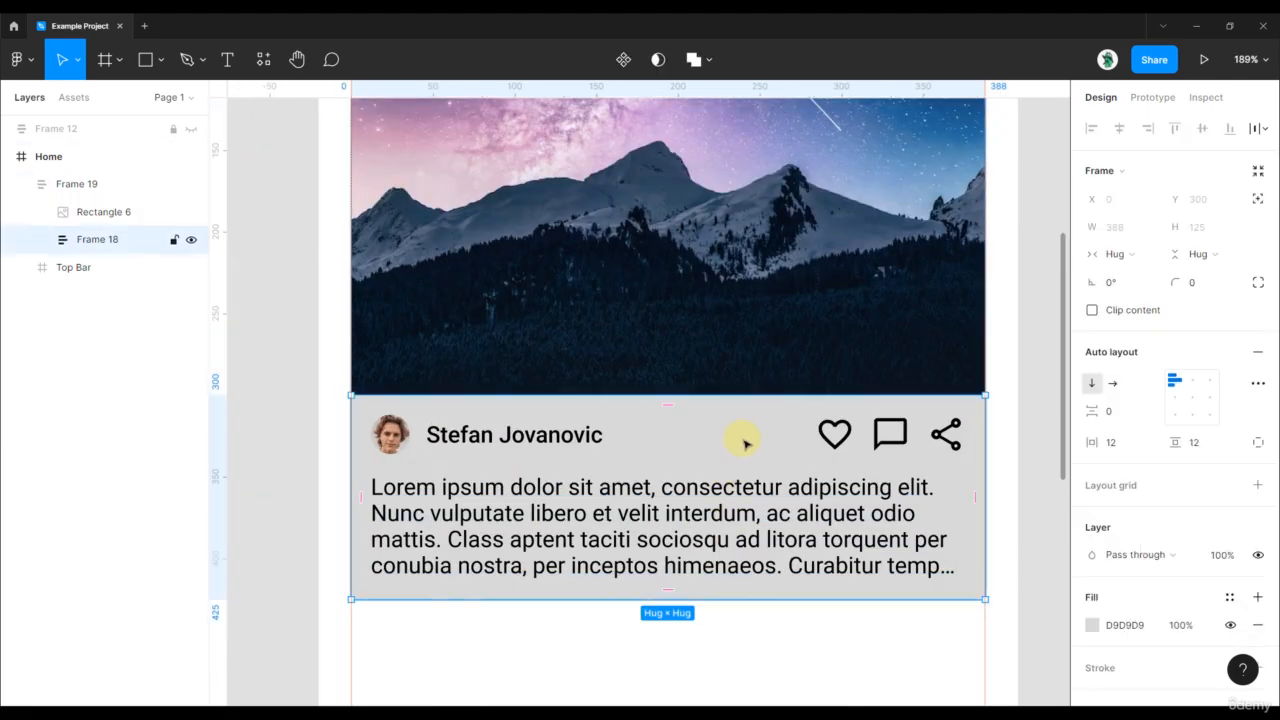
click(1092, 628)
drag(943, 443, 834, 271)
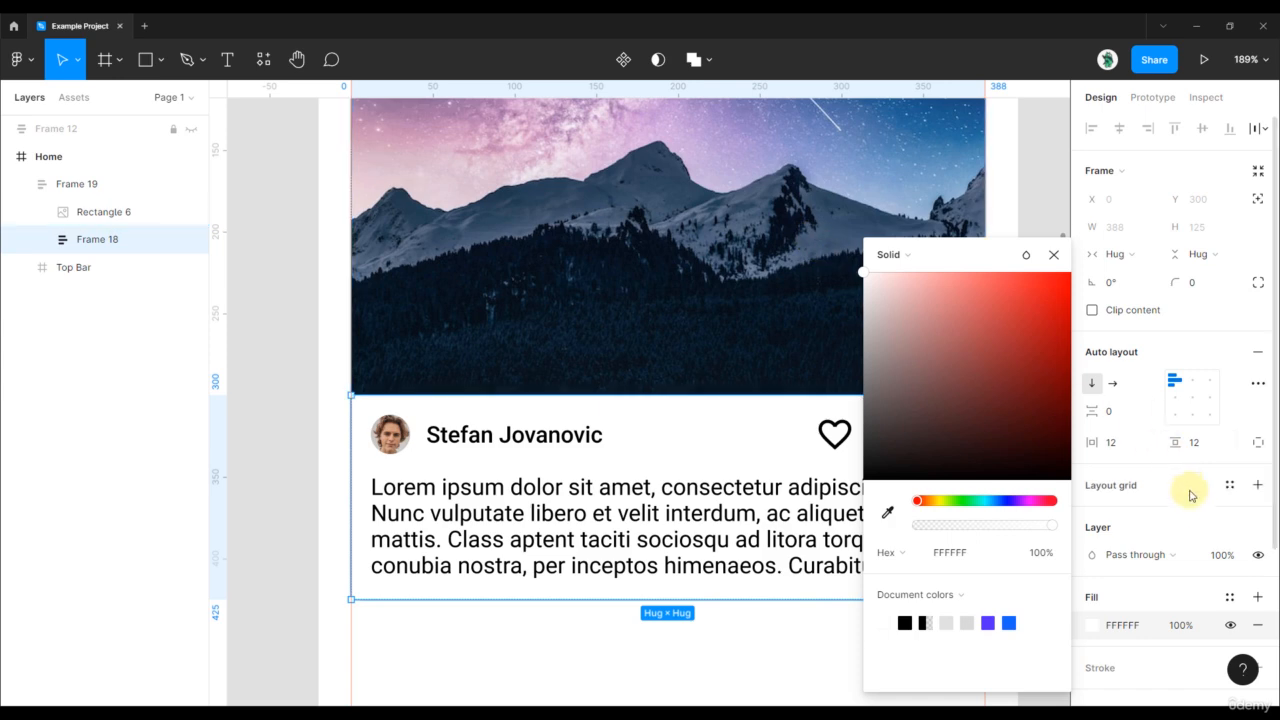
- Round the text block's bottom corners to 8
click(1257, 283)
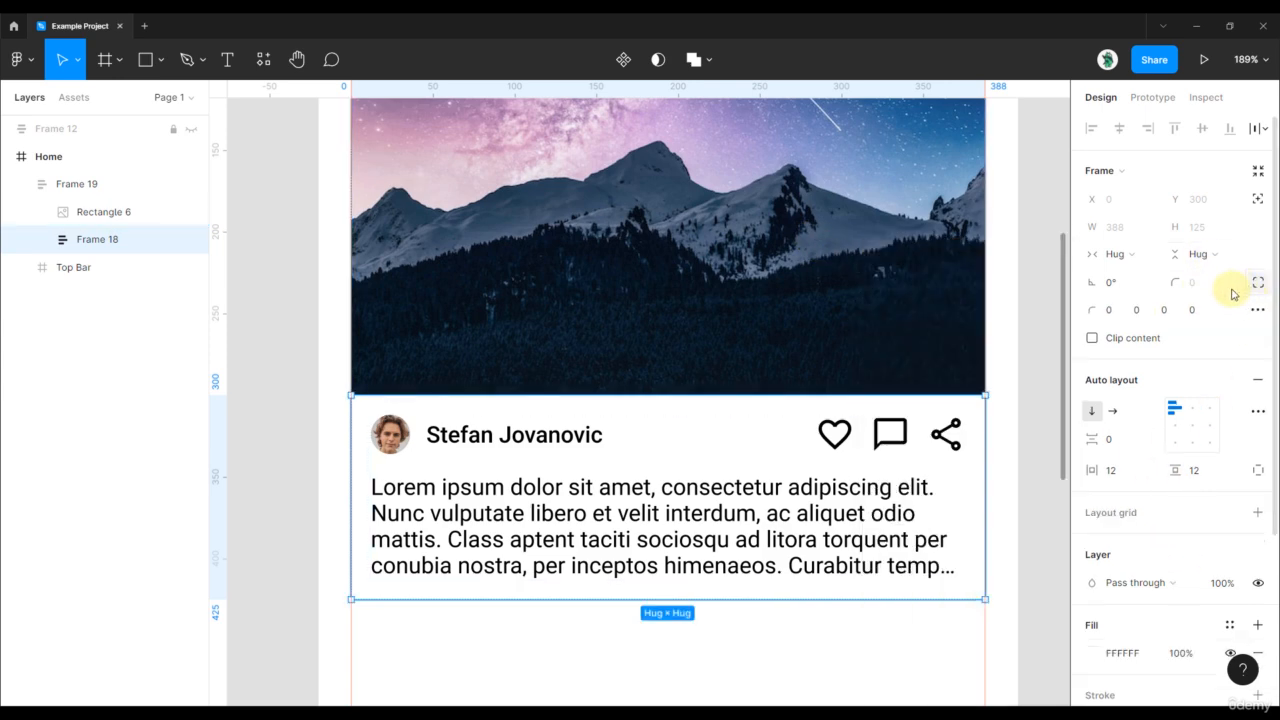
click(1165, 313)
text(8)
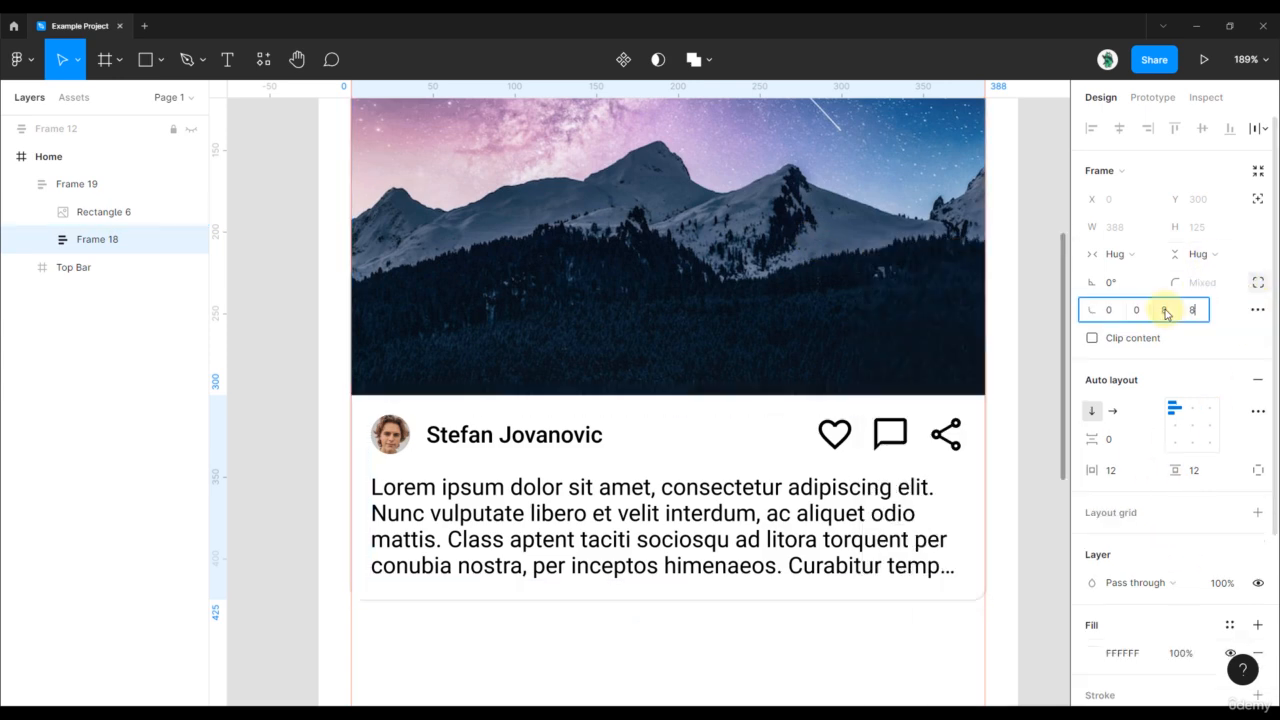
scroll(617, 393, down, 5)
click(839, 423)
click(733, 431)
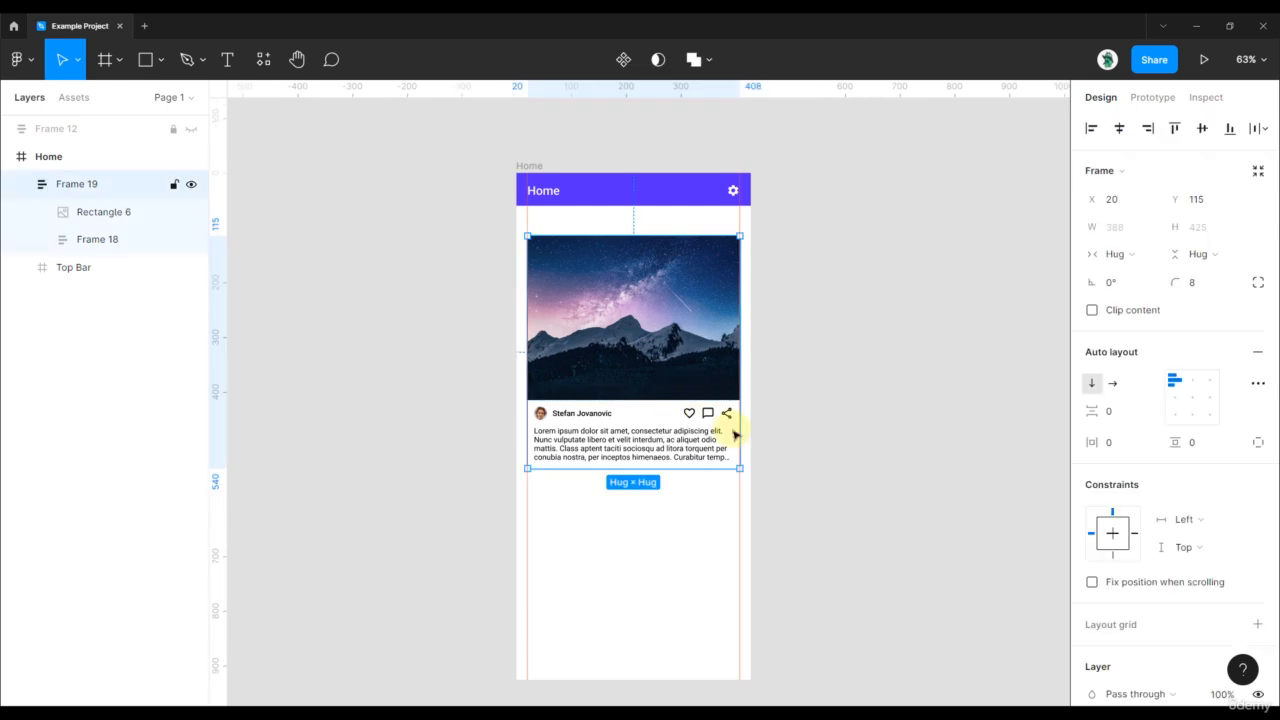
scroll(776, 428, up, 2)
- Add a drop shadow to the post card, initially at 16% opacity
click(776, 428)
click(643, 428)
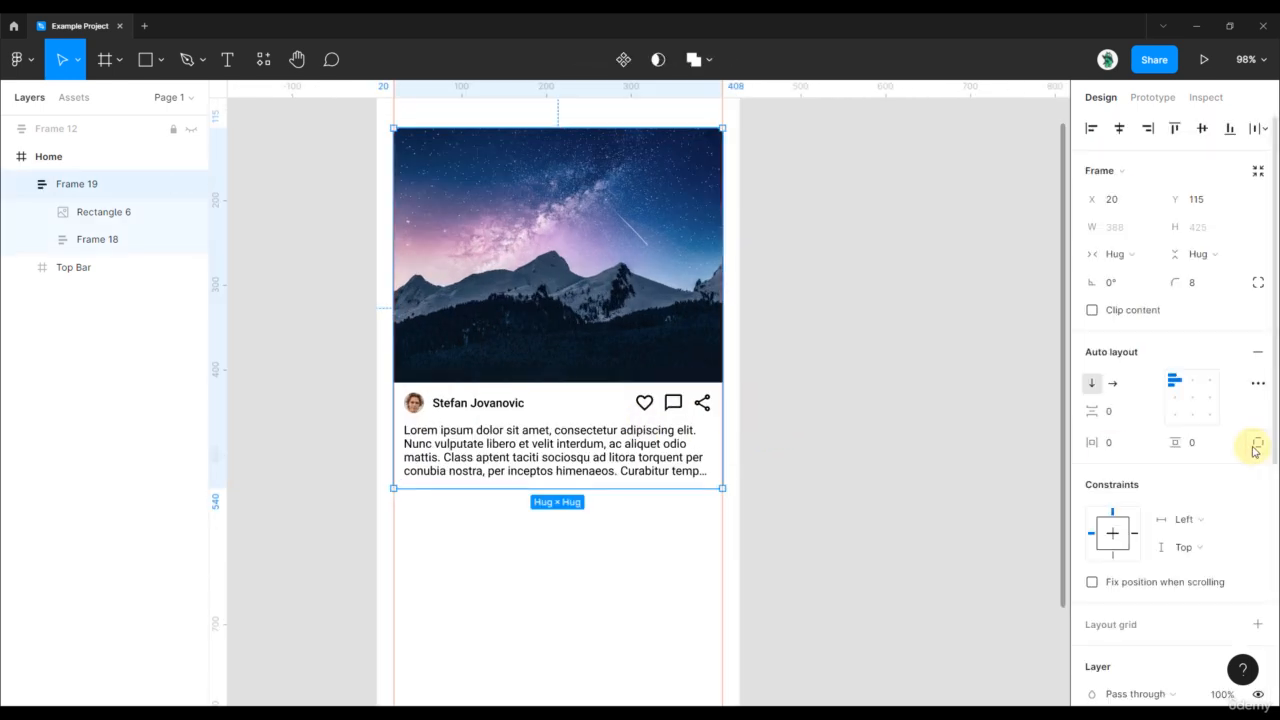
scroll(1232, 449, down, 3)
scroll(1232, 446, down, 2)
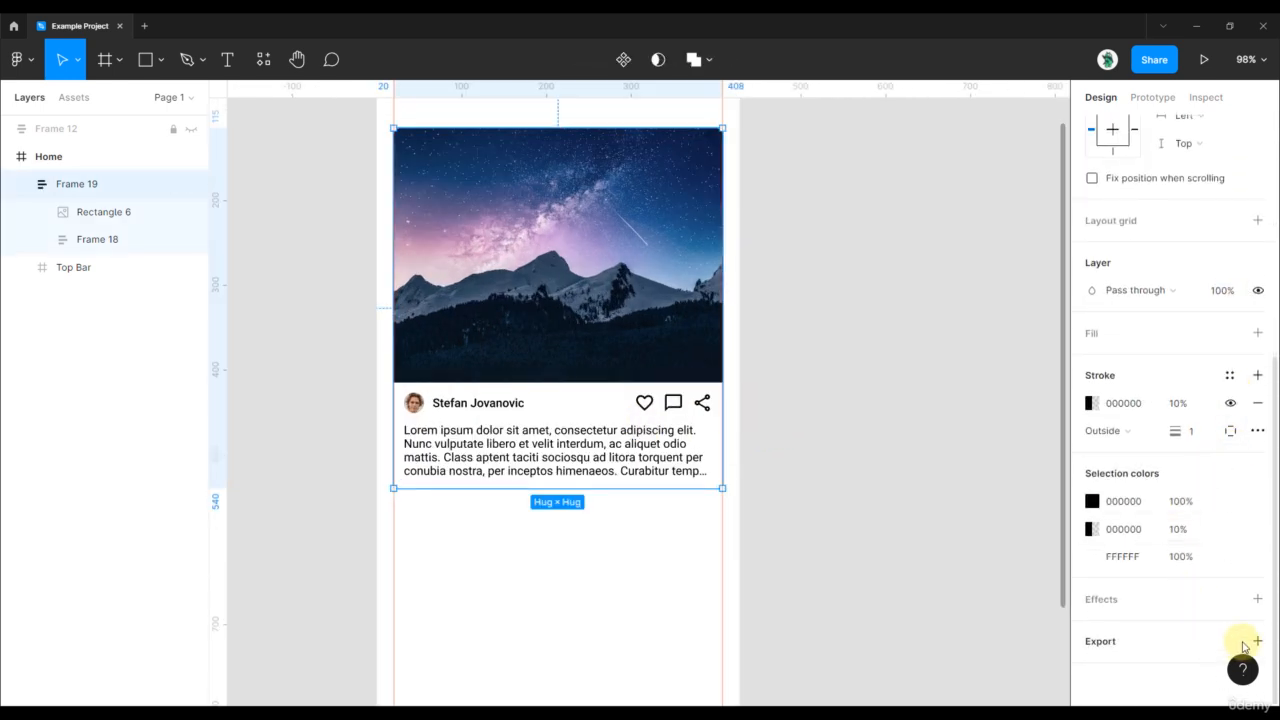
click(1258, 600)
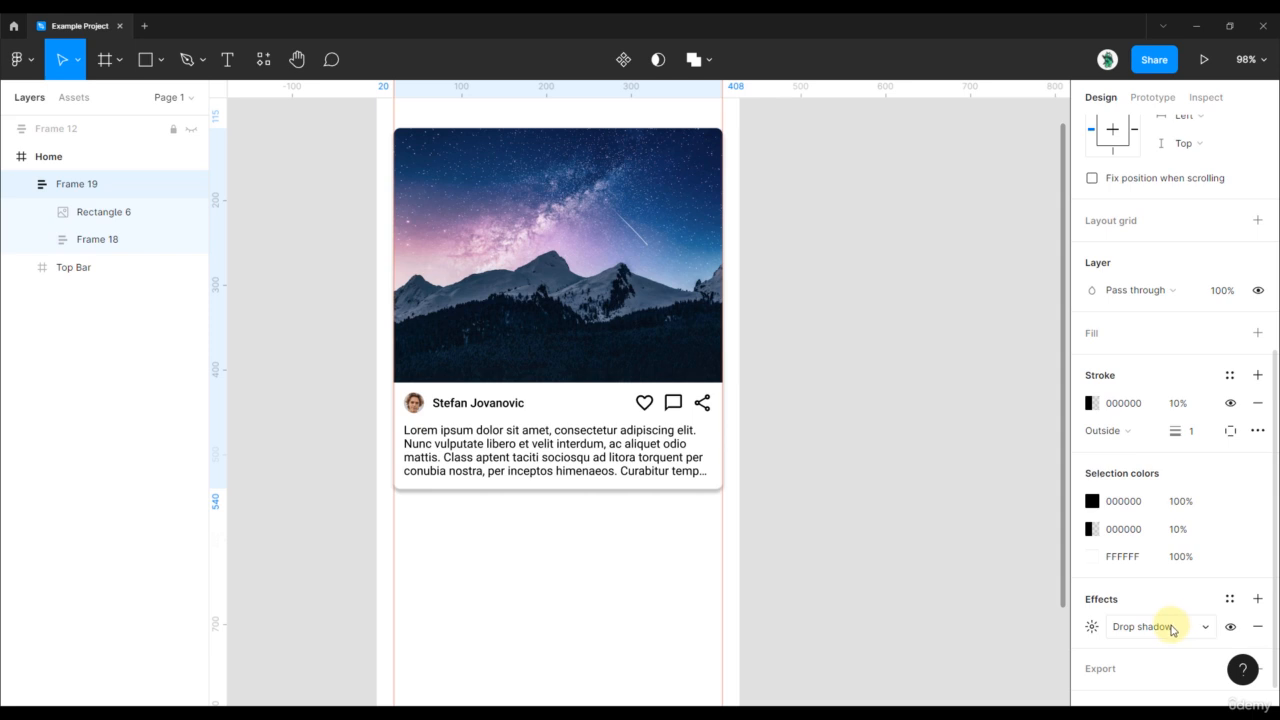
click(1092, 627)
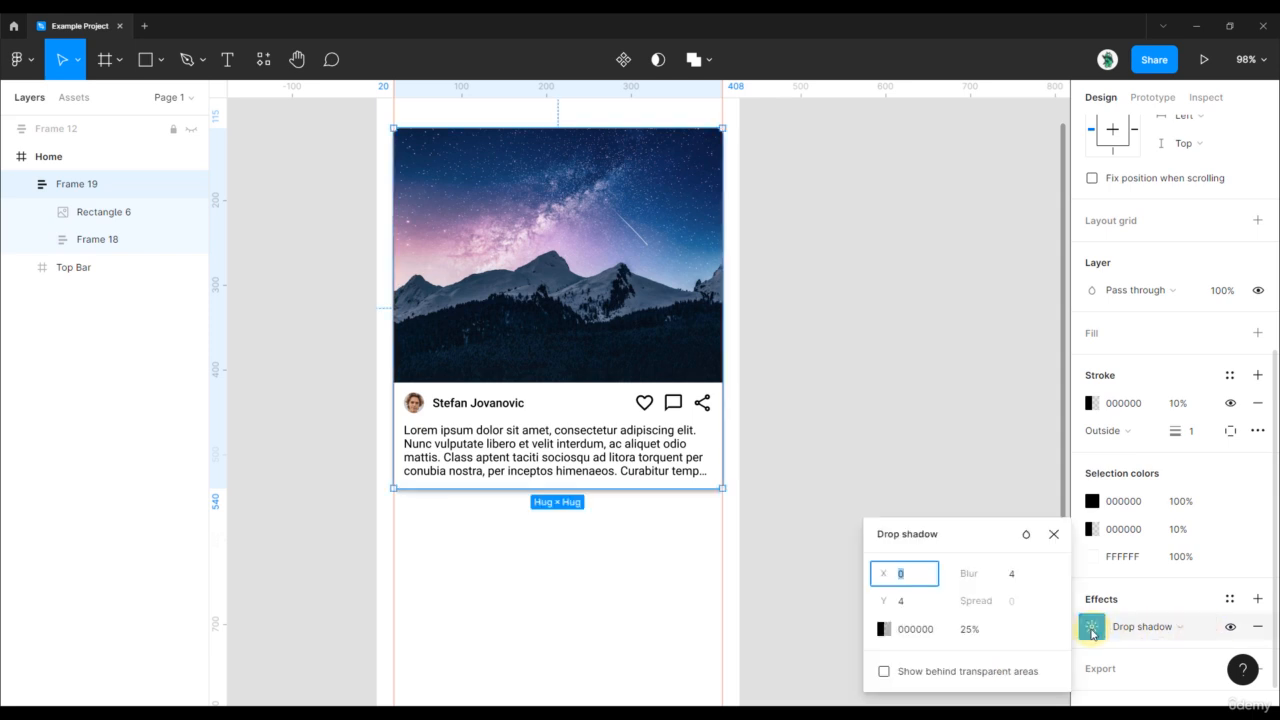
click(968, 629)
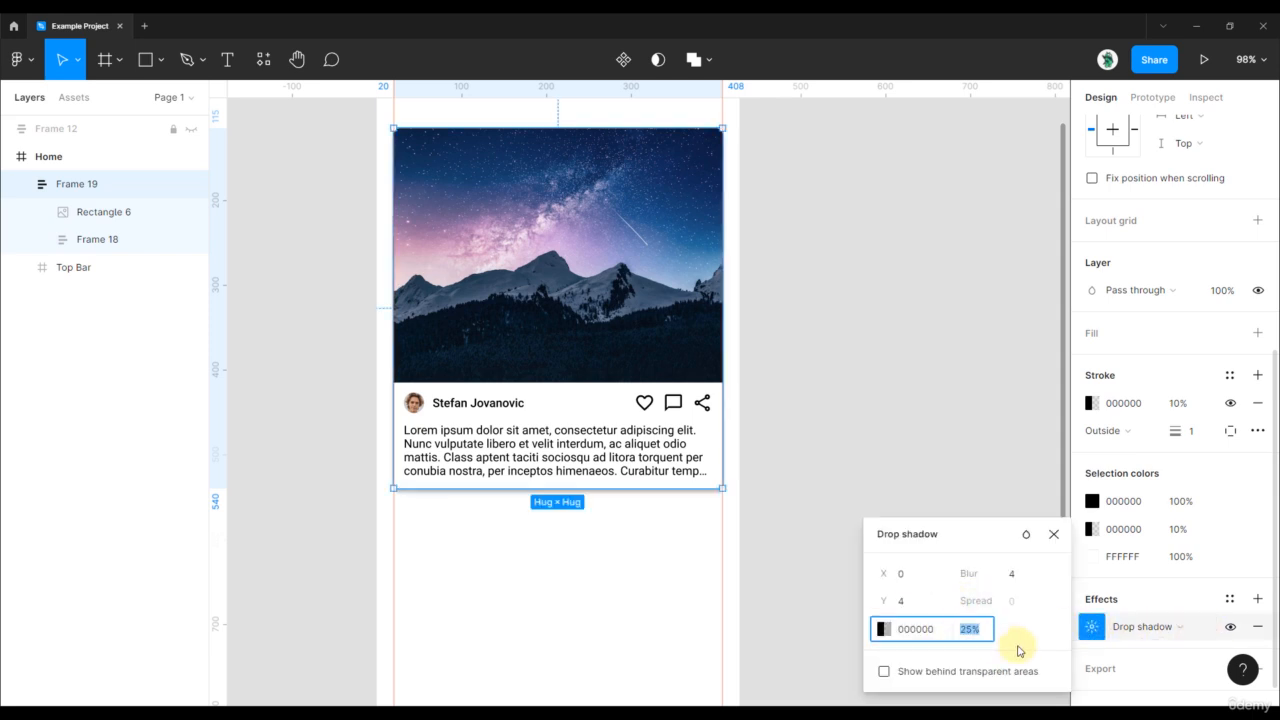
text(16)
key(Return)
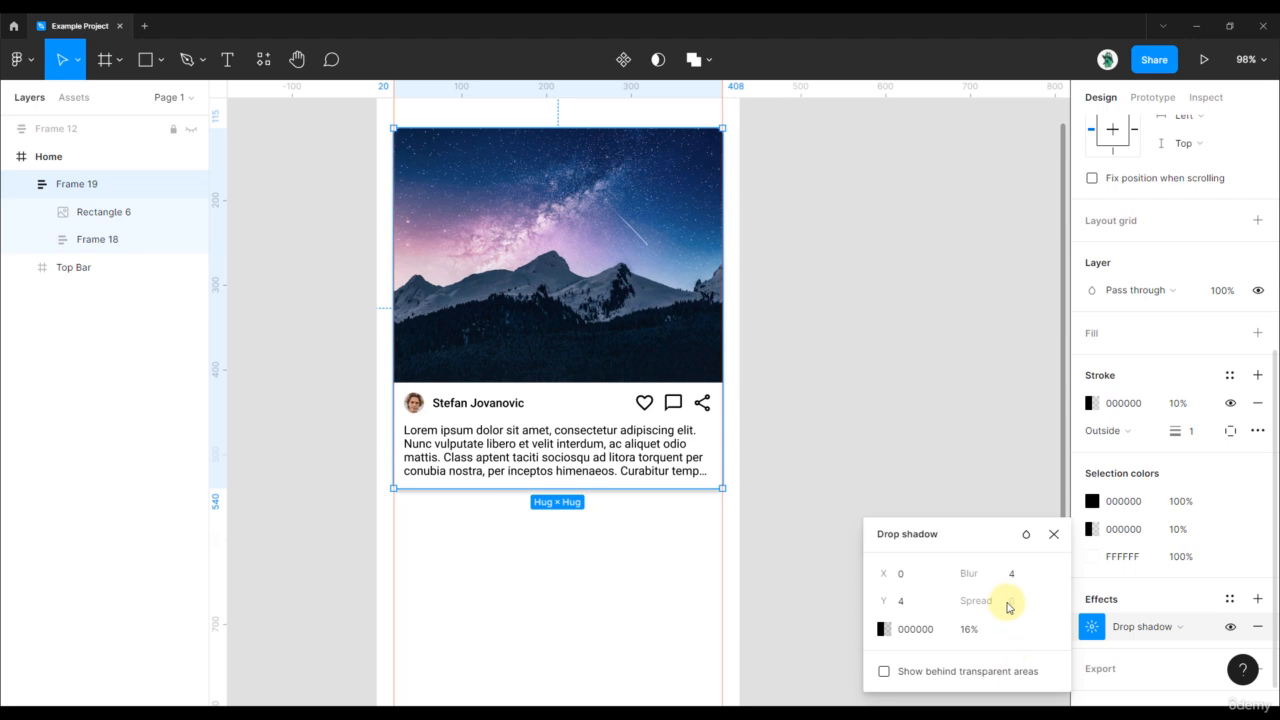
- Lower the shadow opacity to 8% and drag both vertical guides off the canvas
click(968, 629)
text(8)
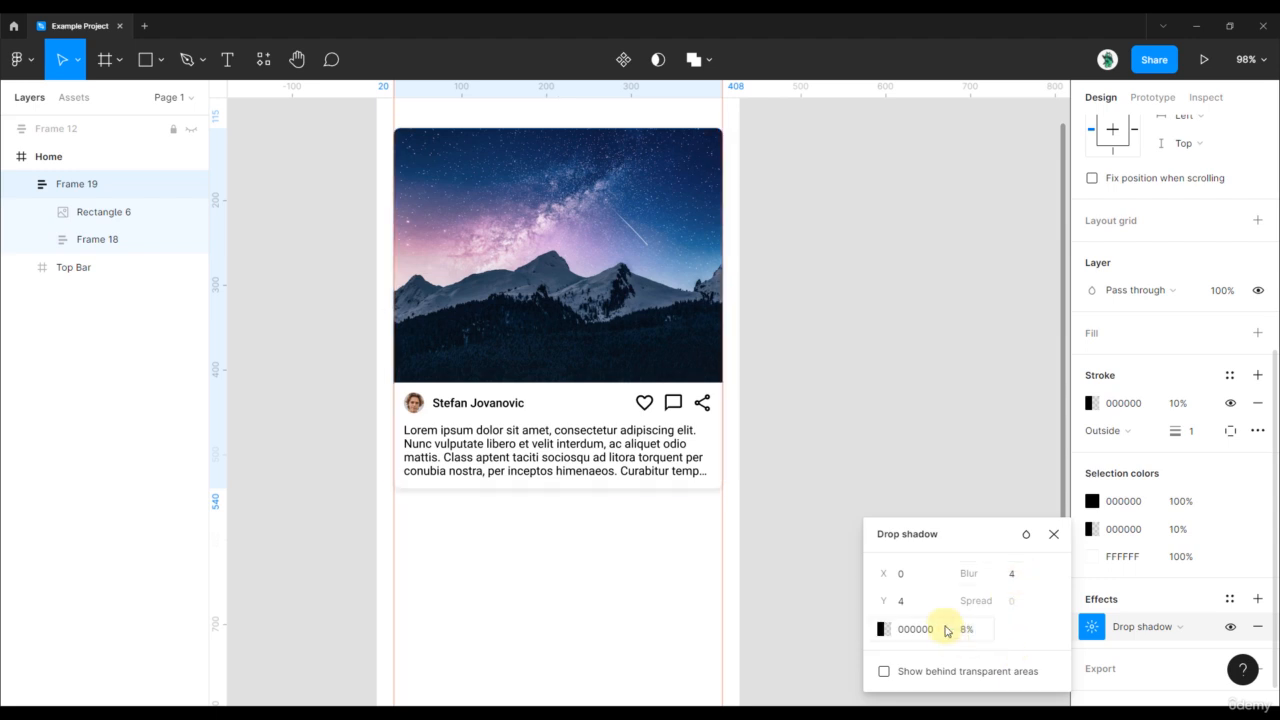
drag(807, 218, 848, 323)
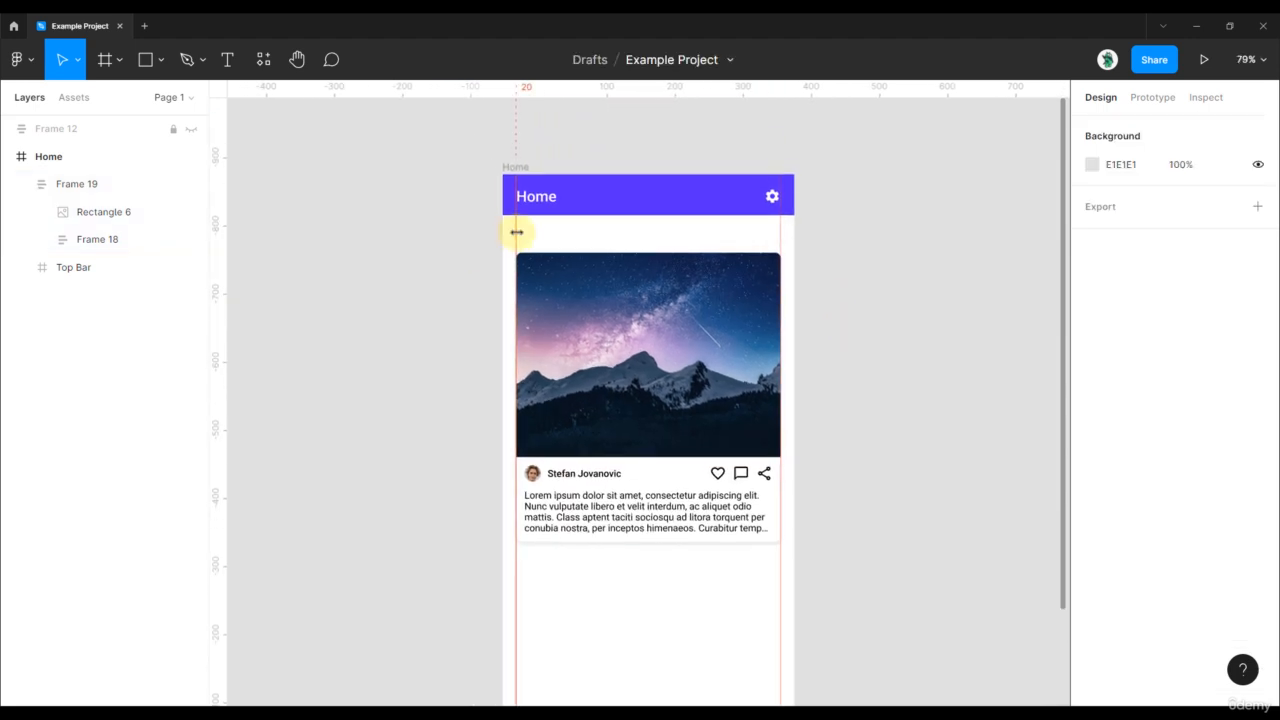
drag(516, 232, 188, 230)
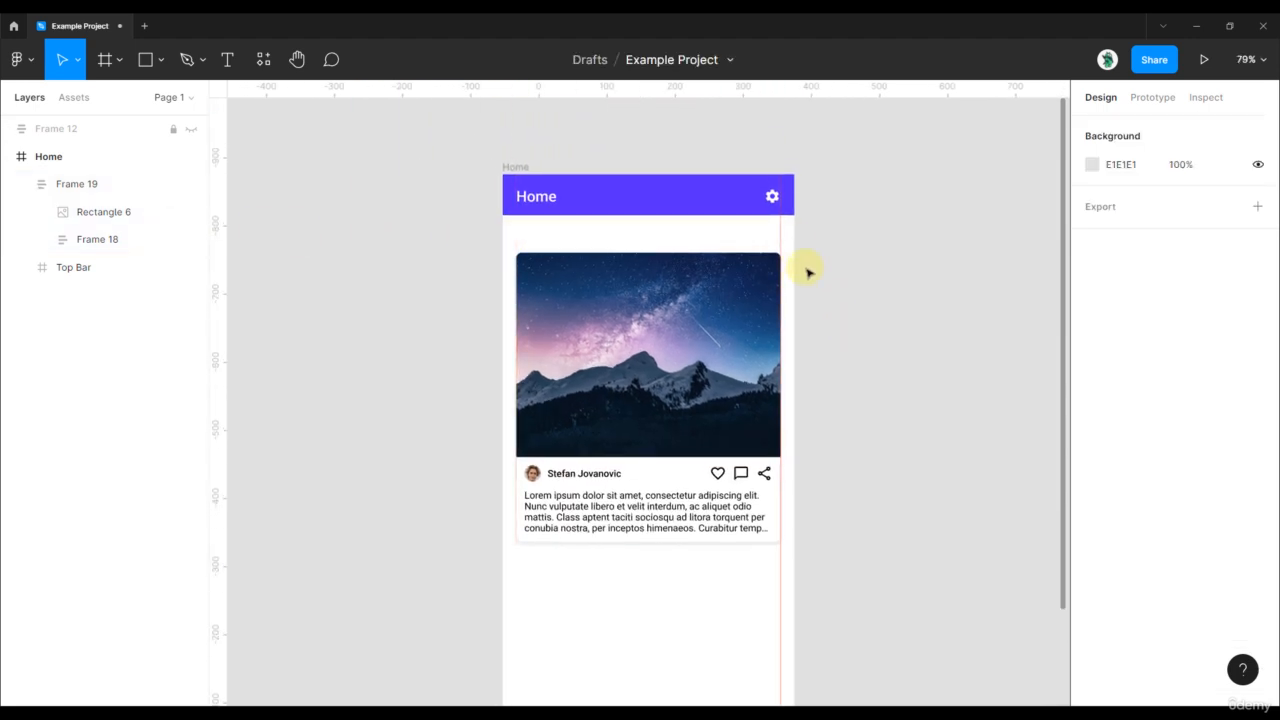
drag(783, 235, 115, 237)
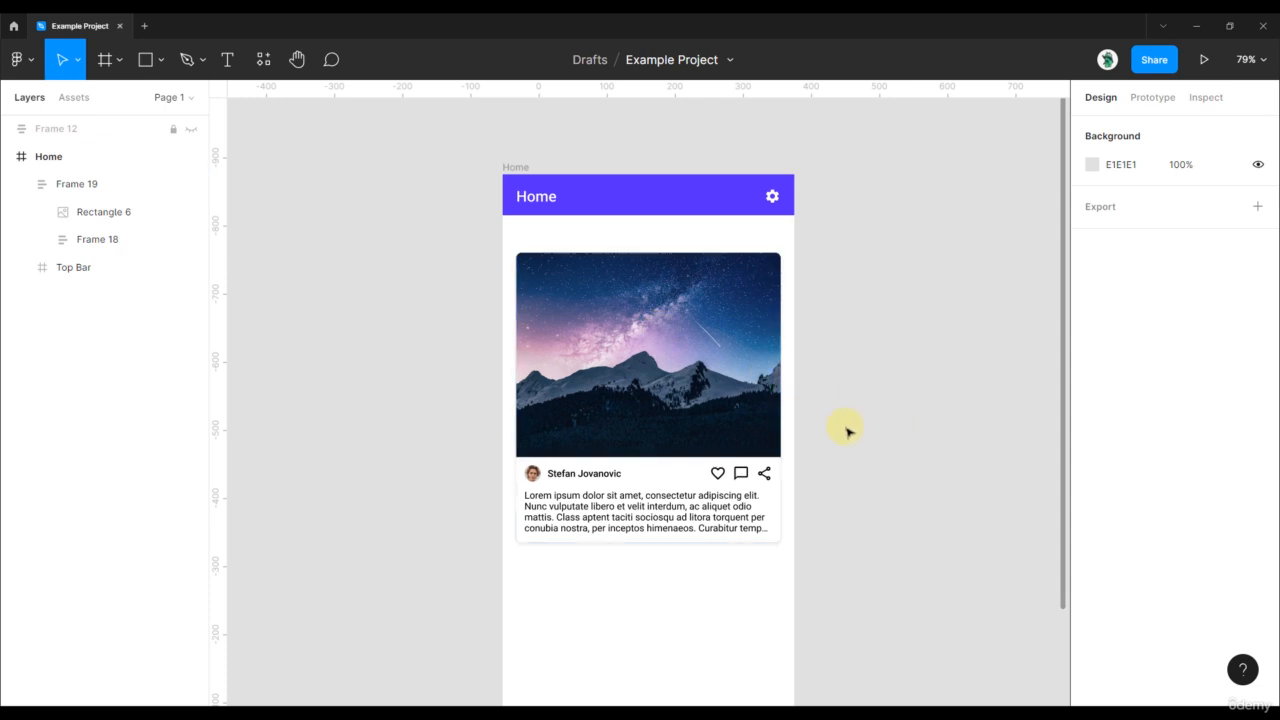
- Shrink the post card to test how its contents respond
scroll(683, 551, up, 1)
scroll(906, 400, up, 2)
click(665, 440)
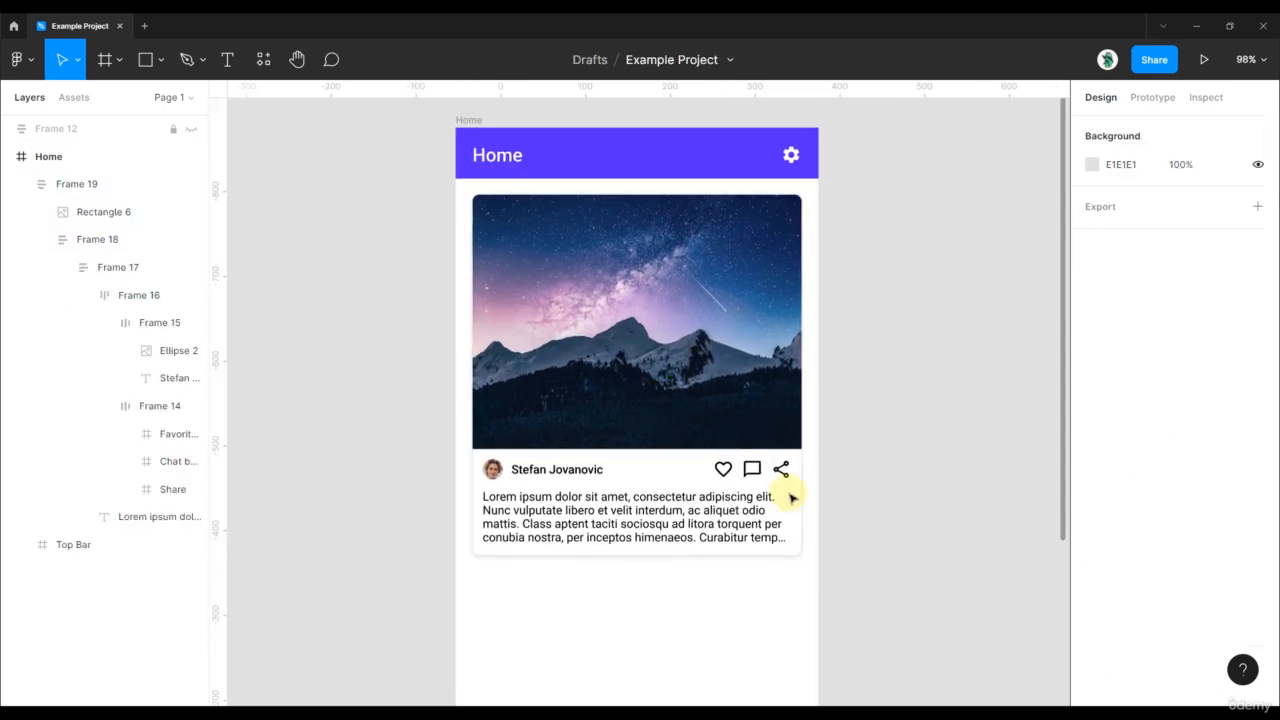
click(766, 546)
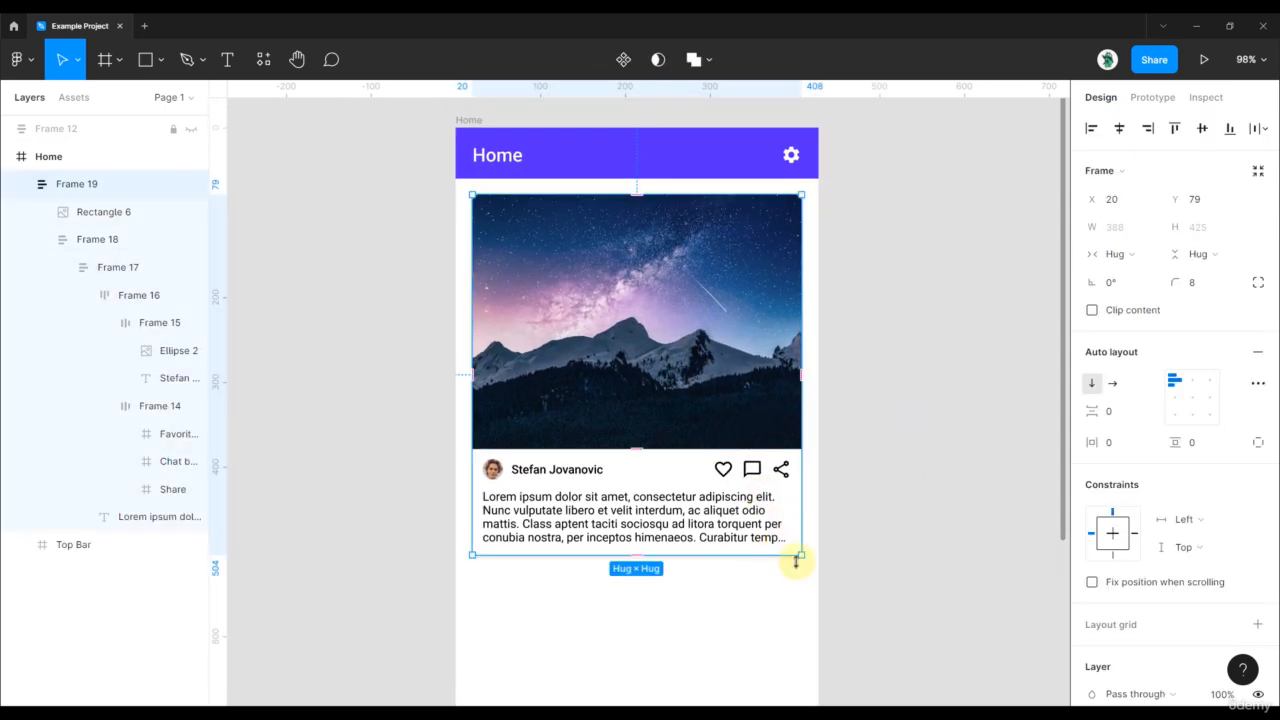
drag(802, 554, 766, 503)
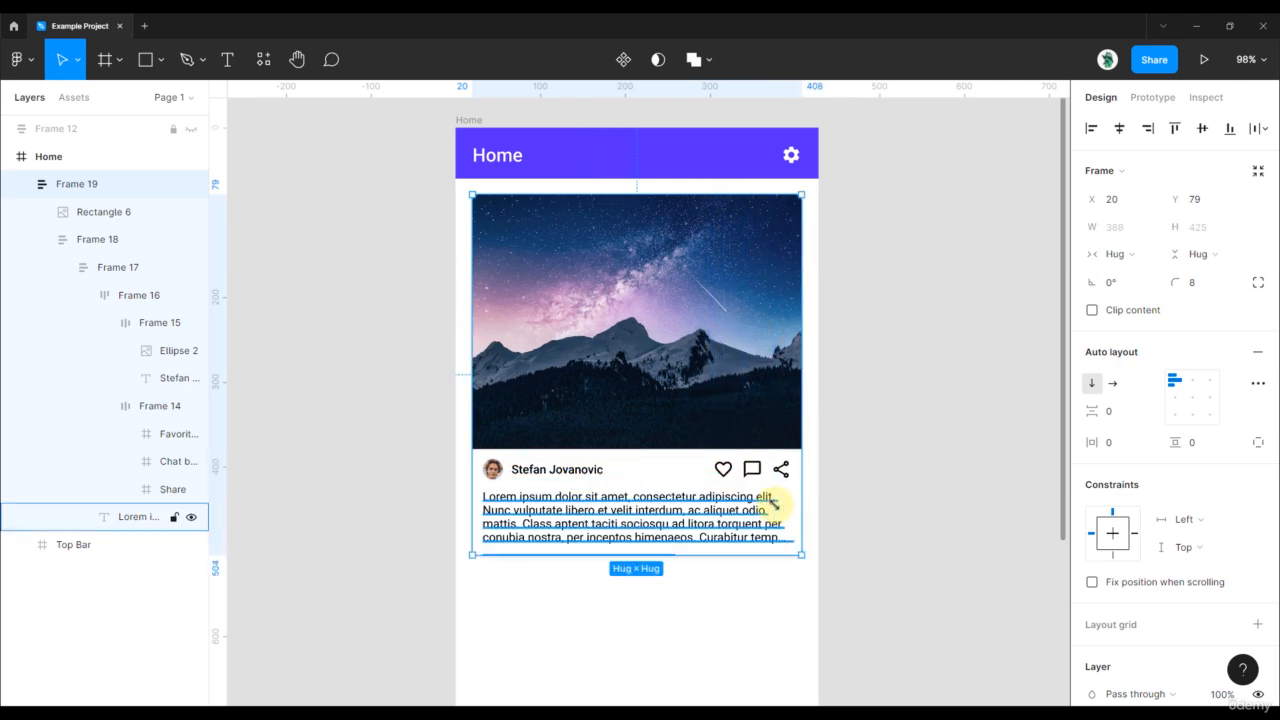
scroll(640, 540, up, 3)
- Set Frame 17's width to Fill container and test by resizing the card
double_click(638, 523)
click(643, 520)
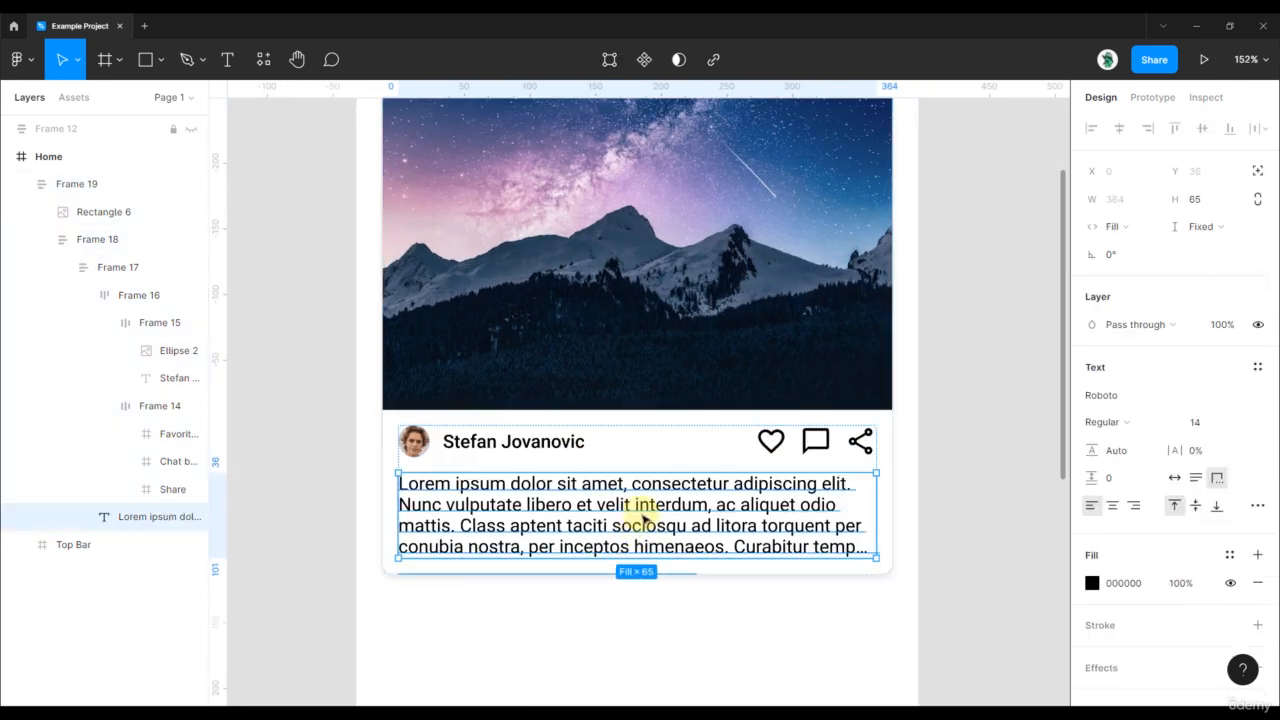
click(620, 451)
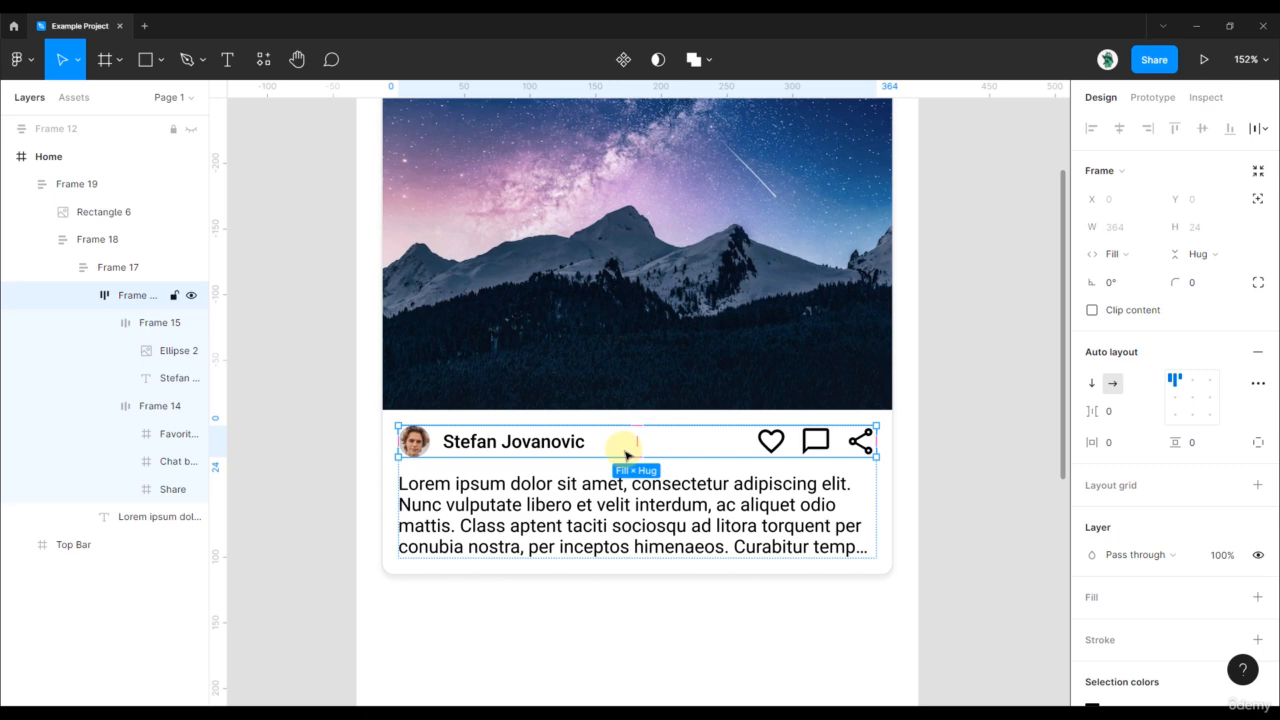
click(592, 496)
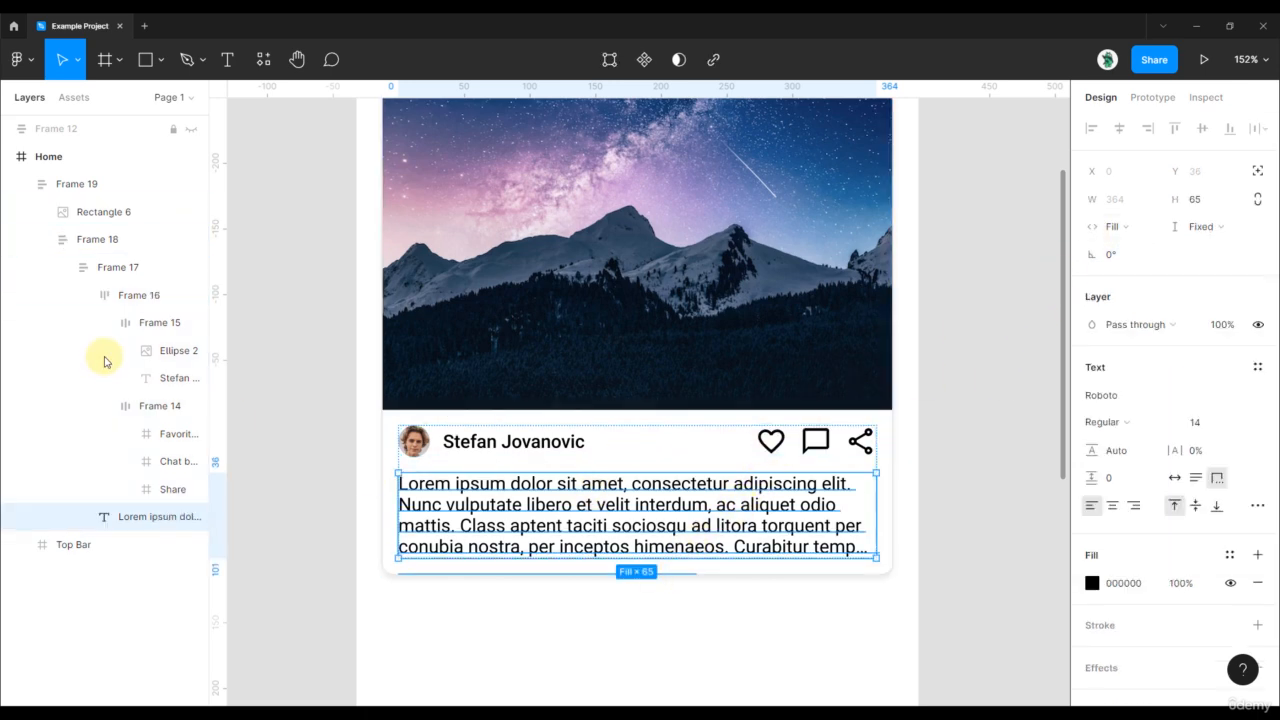
click(114, 242)
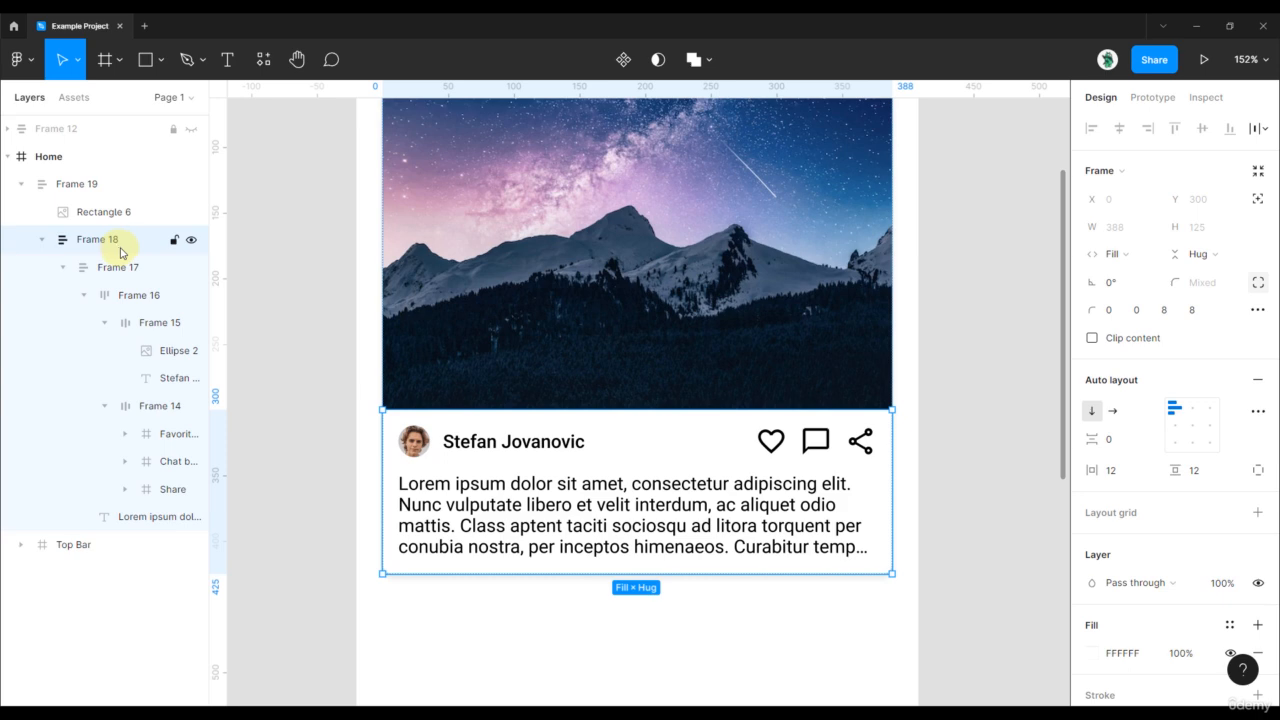
click(115, 268)
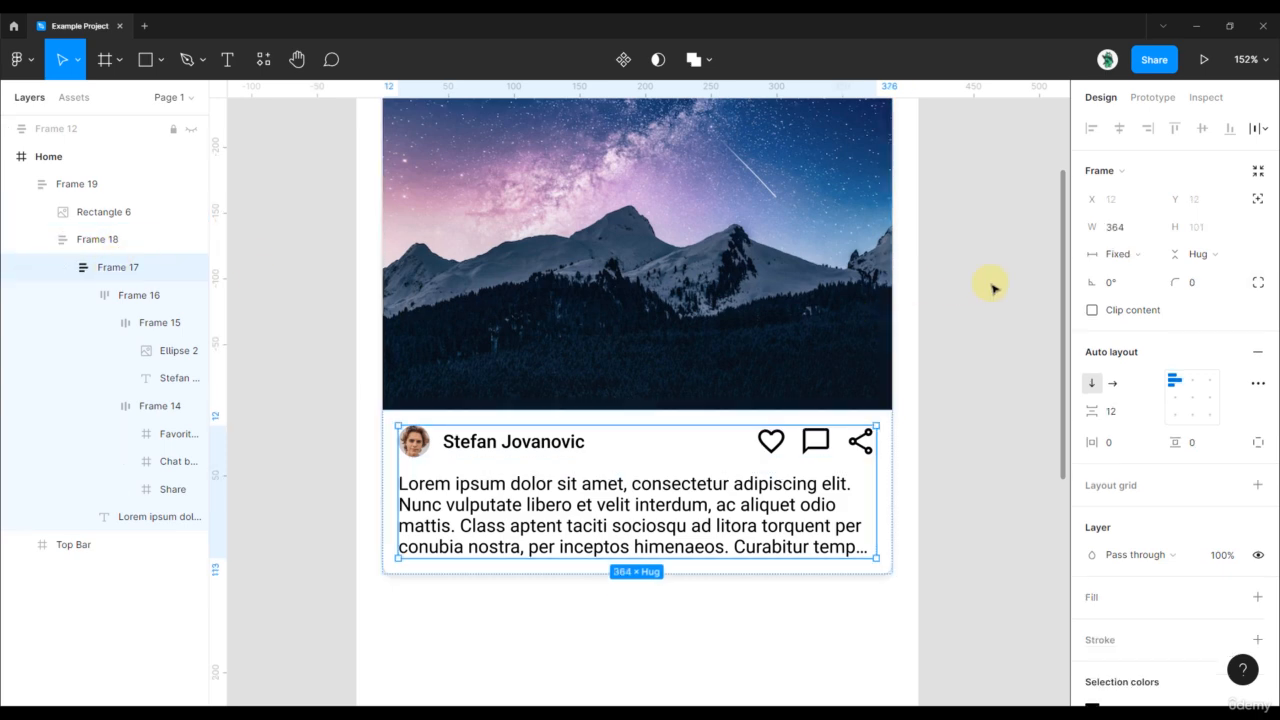
click(1130, 254)
click(1133, 295)
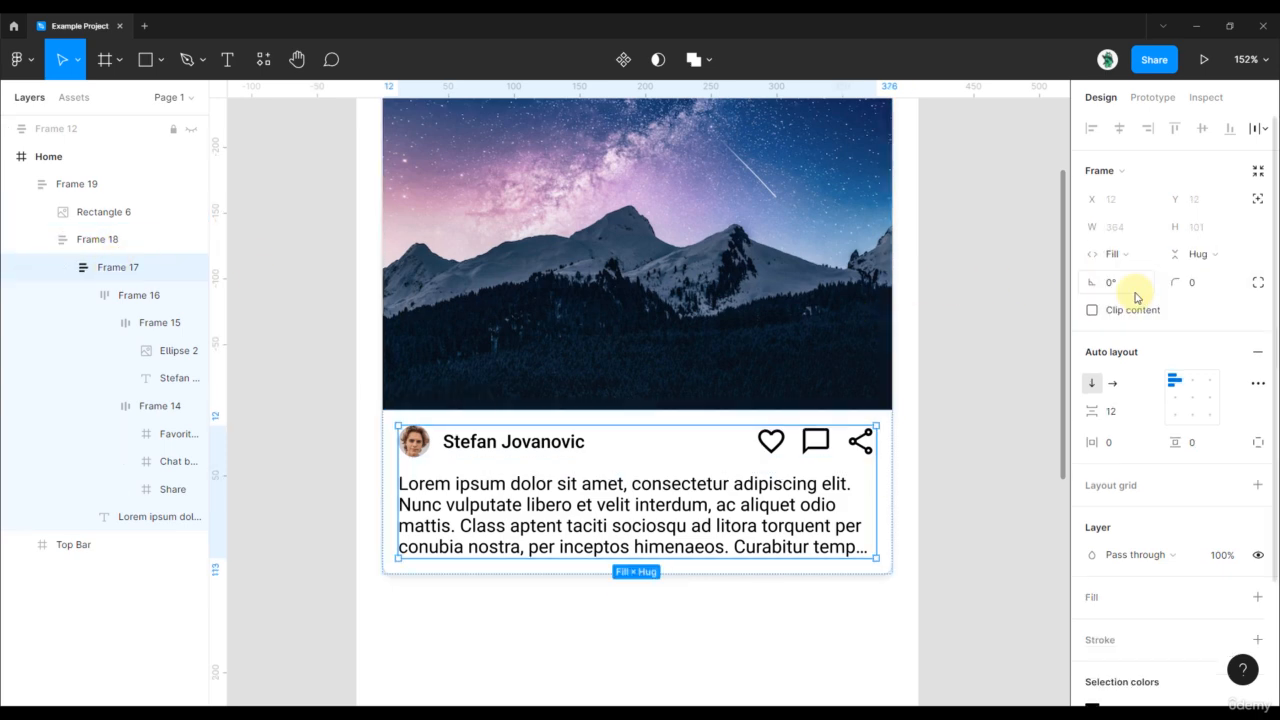
click(860, 442)
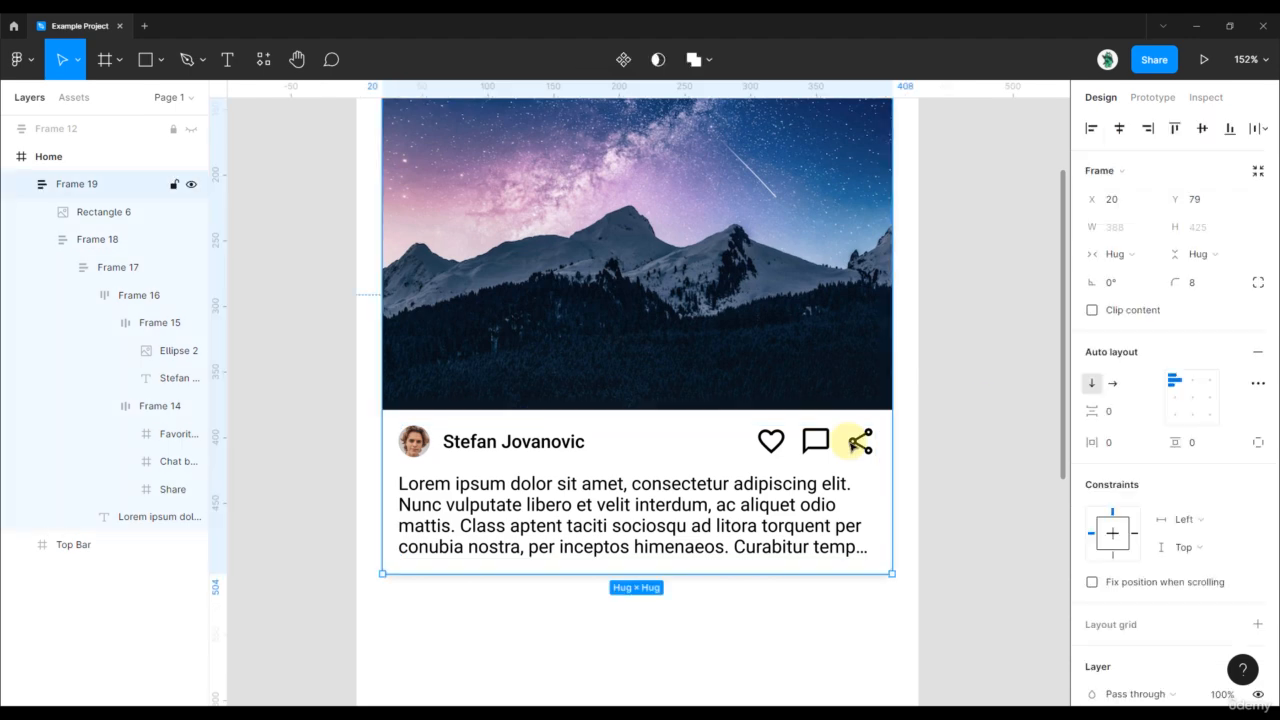
drag(894, 571, 866, 566)
double_click(866, 566)
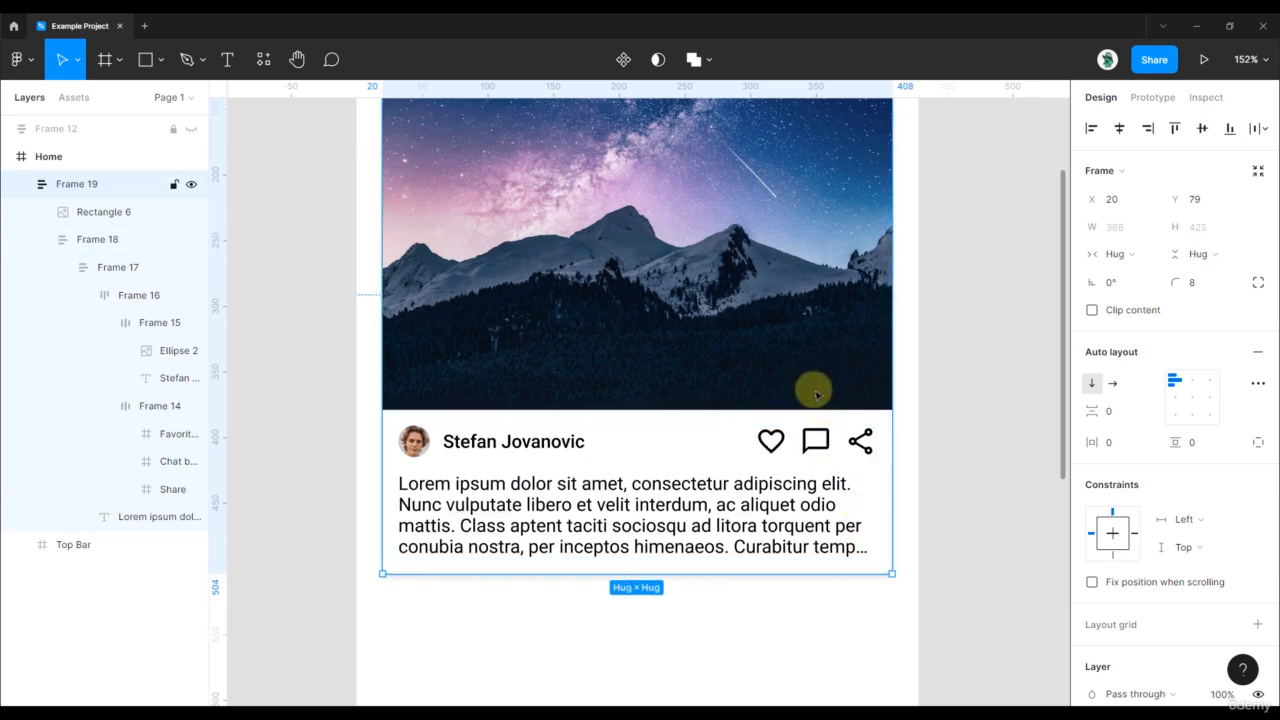
- Make the mountain photo's width fill the card, keeping its height fixed
click(812, 347)
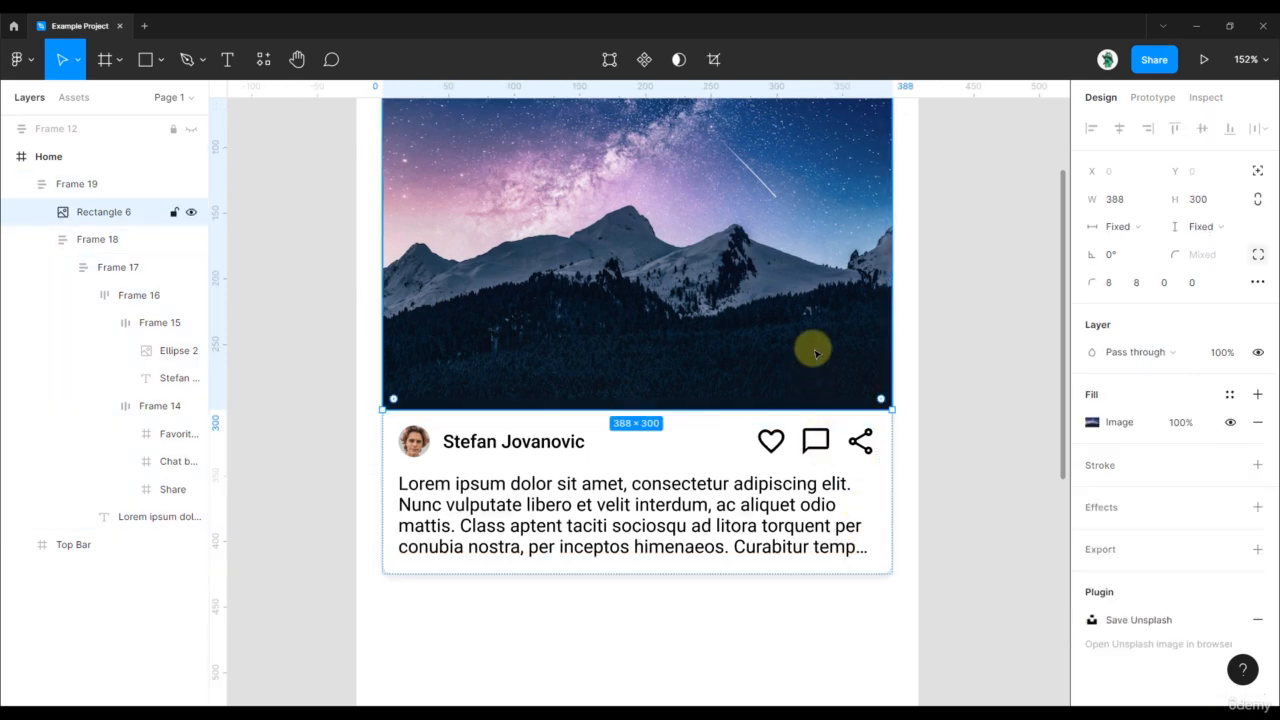
click(1197, 229)
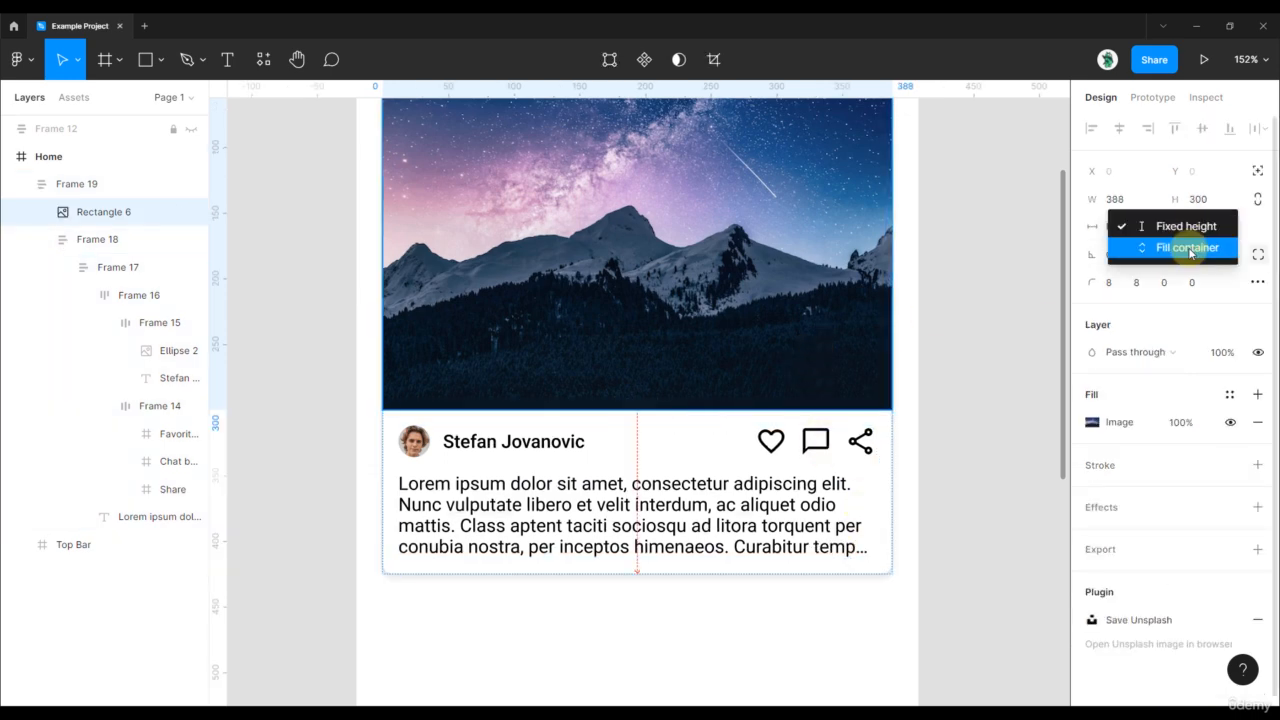
click(1222, 228)
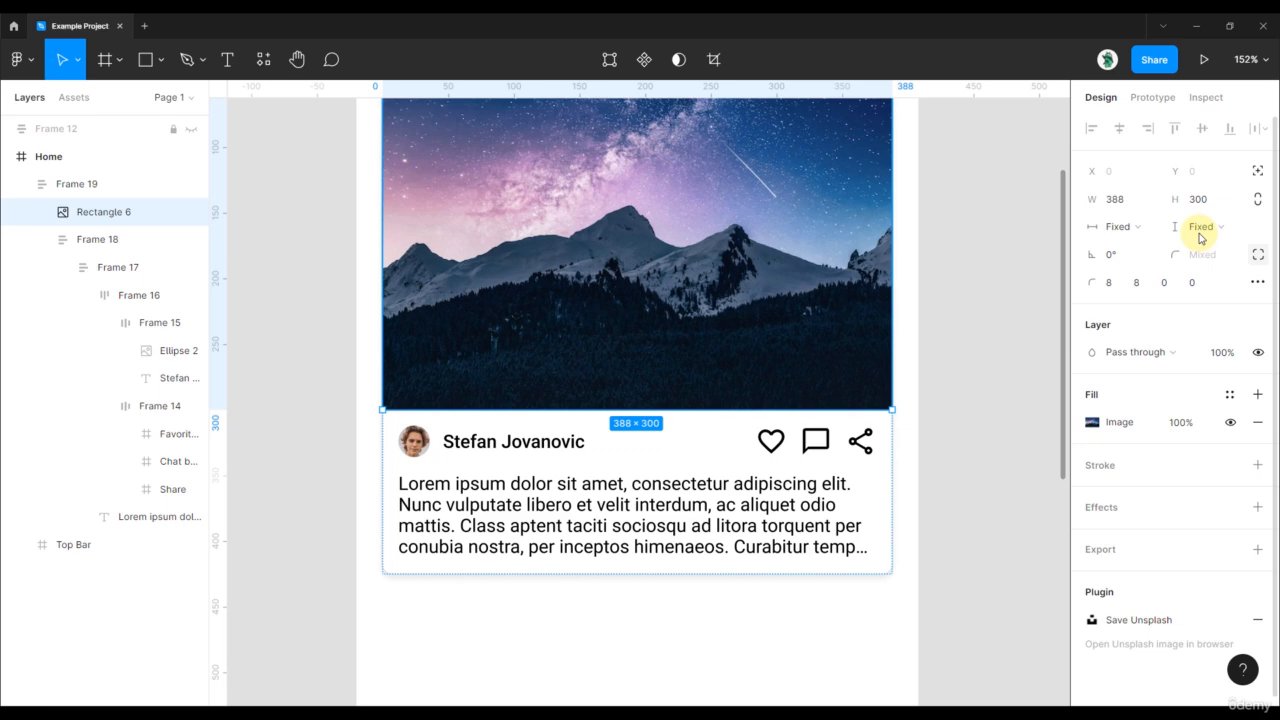
click(1135, 232)
click(1150, 255)
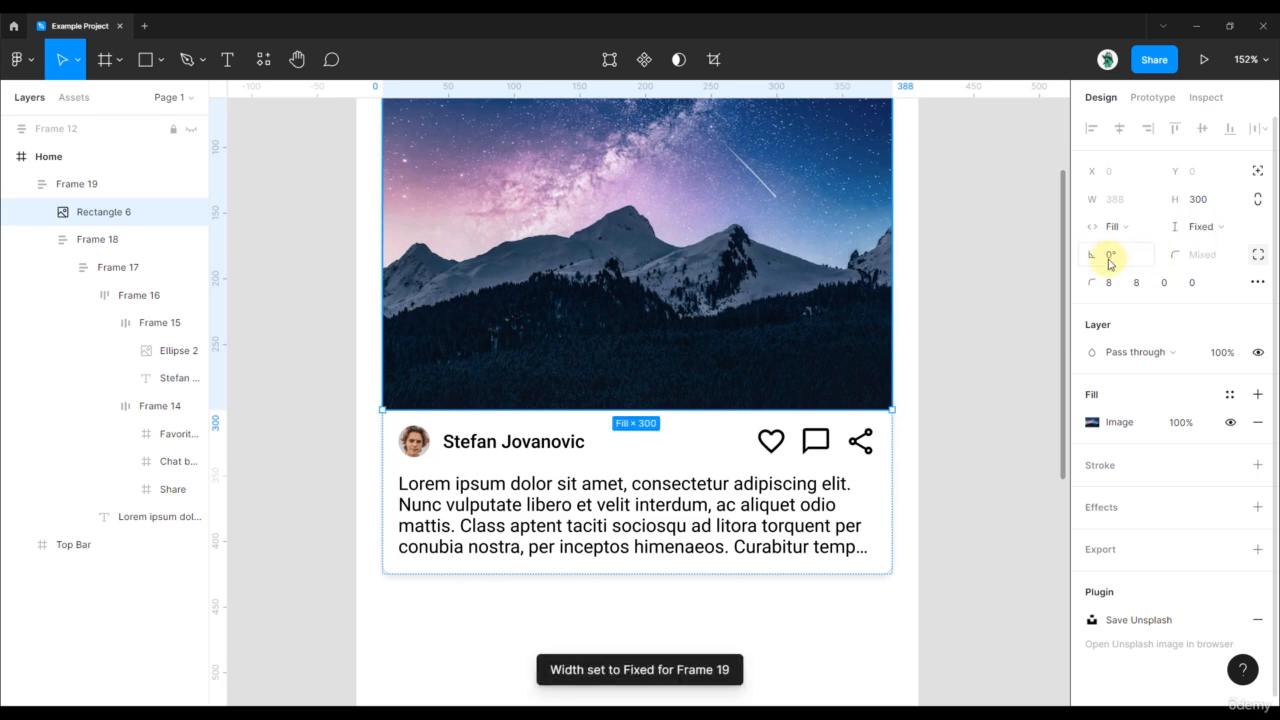
click(980, 323)
scroll(957, 323, down, 3)
click(876, 466)
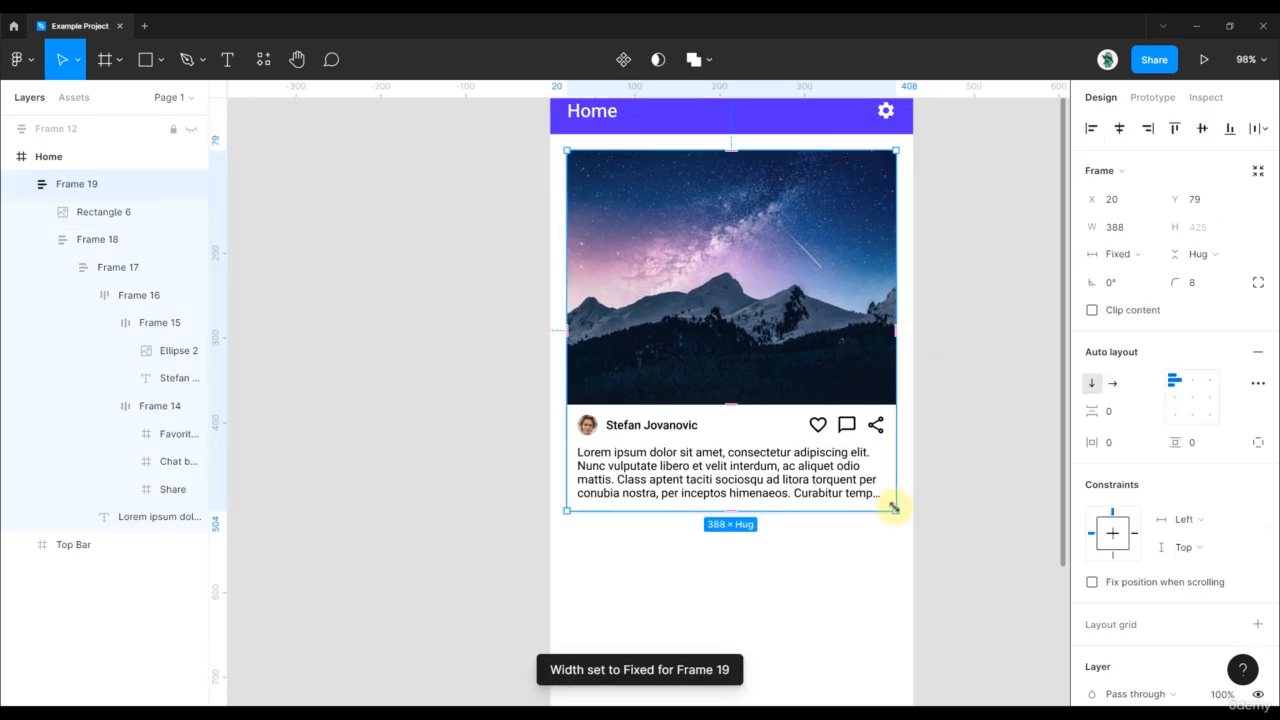
- Set the photo's height to Fill container and resize the card to confirm it scales
double_click(850, 330)
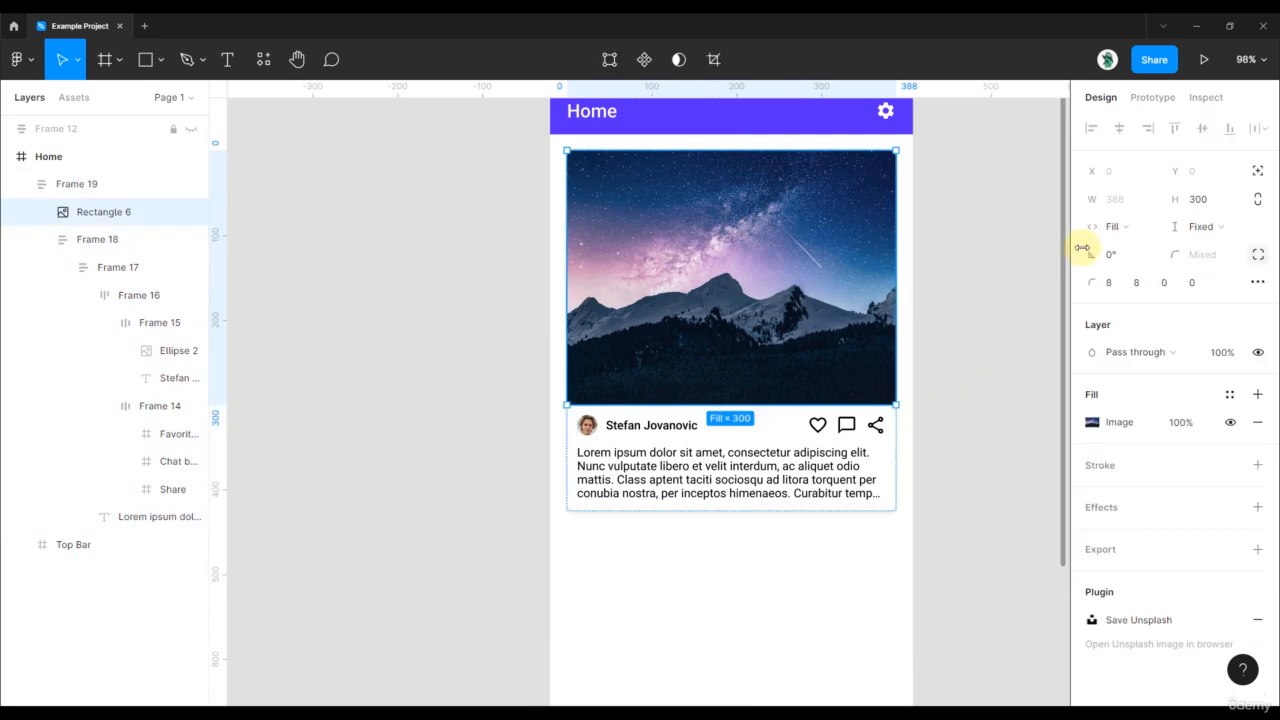
click(1210, 229)
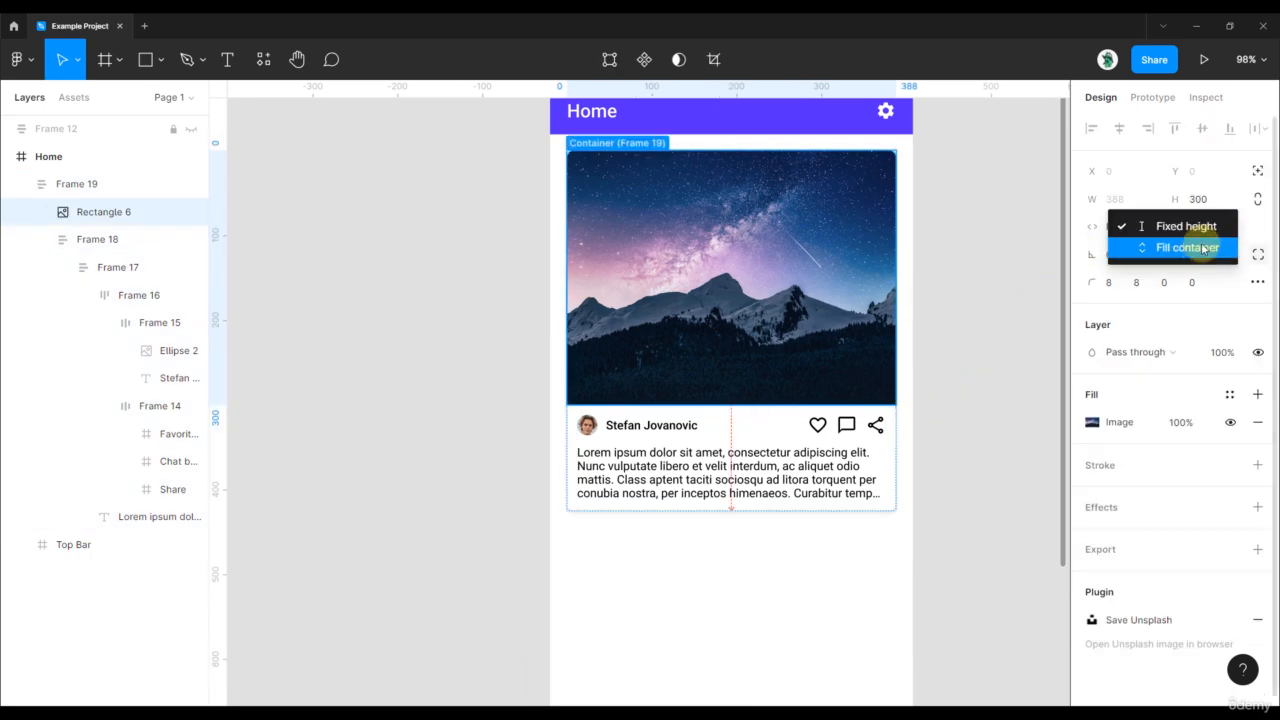
click(1190, 248)
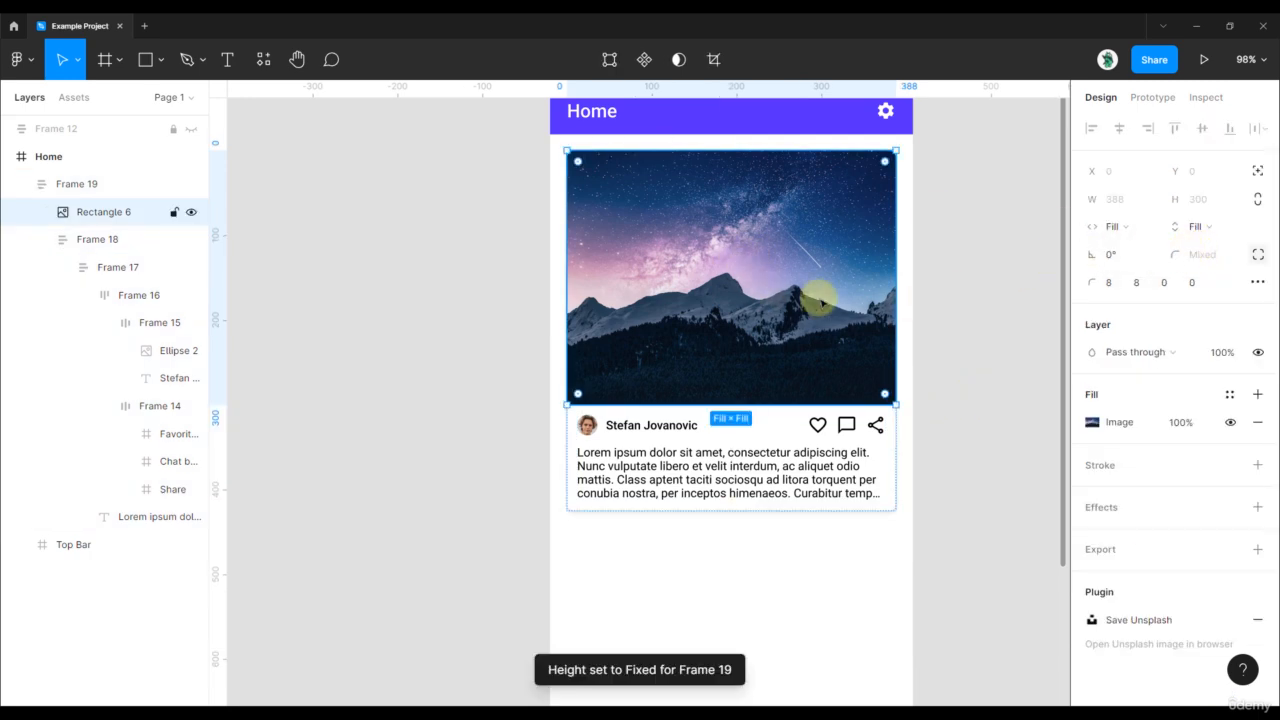
click(968, 393)
click(763, 340)
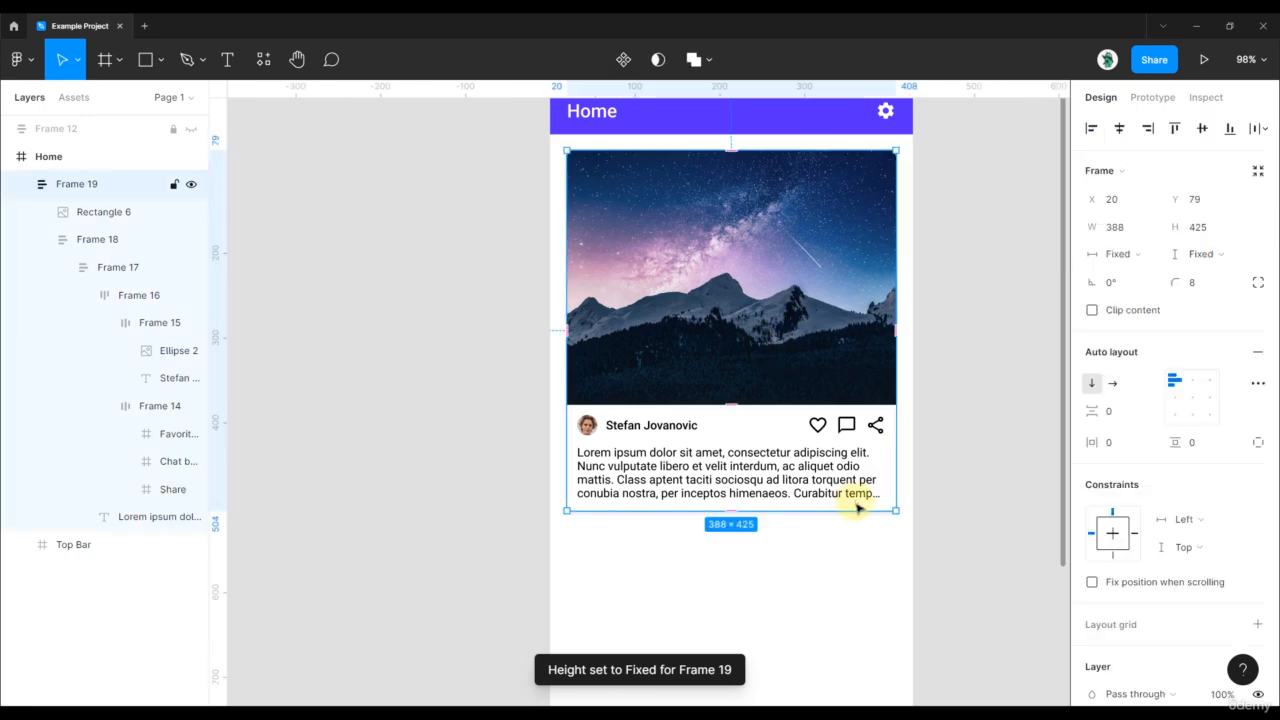
mouse_move(896, 513)
mouse_down()
mouse_move(740, 356)
mouse_move(895, 511)
mouse_up()
- Create a '1,234 likes' text layer beside the Home screen at font size 12
click(968, 437)
drag(992, 296, 955, 343)
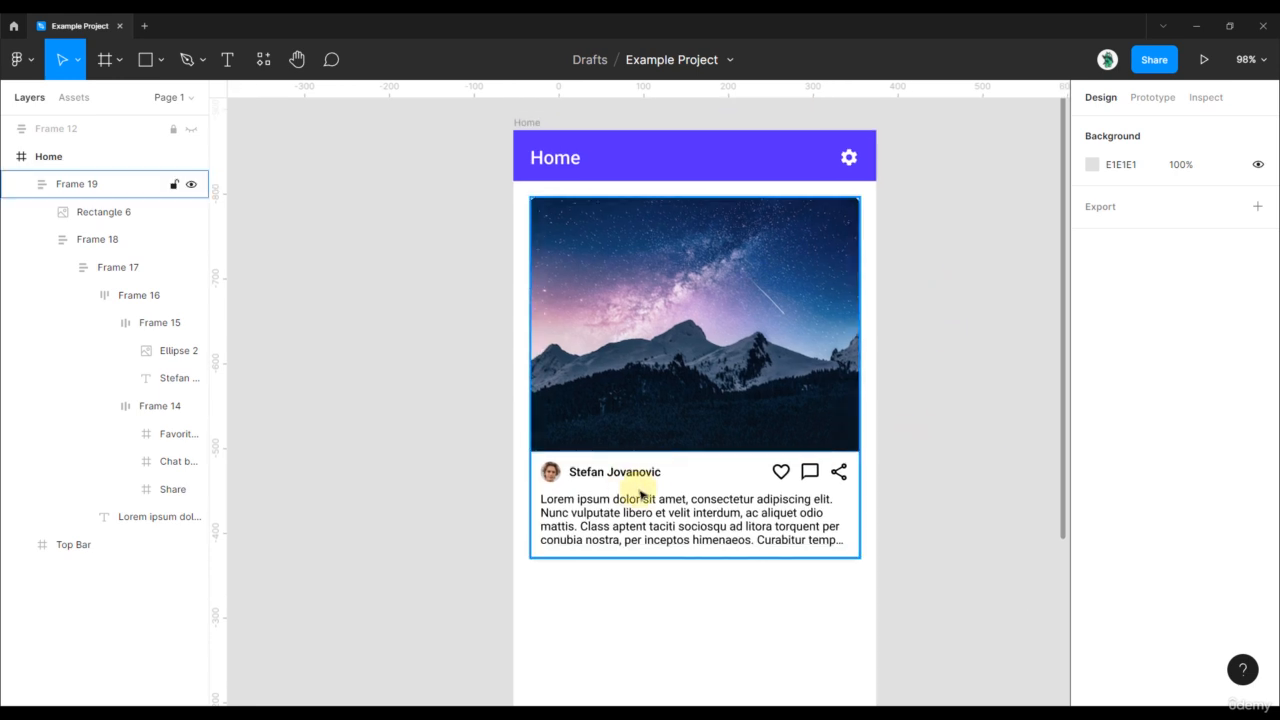
scroll(912, 436, right, 3)
scroll(912, 436, down, 1)
key(t)
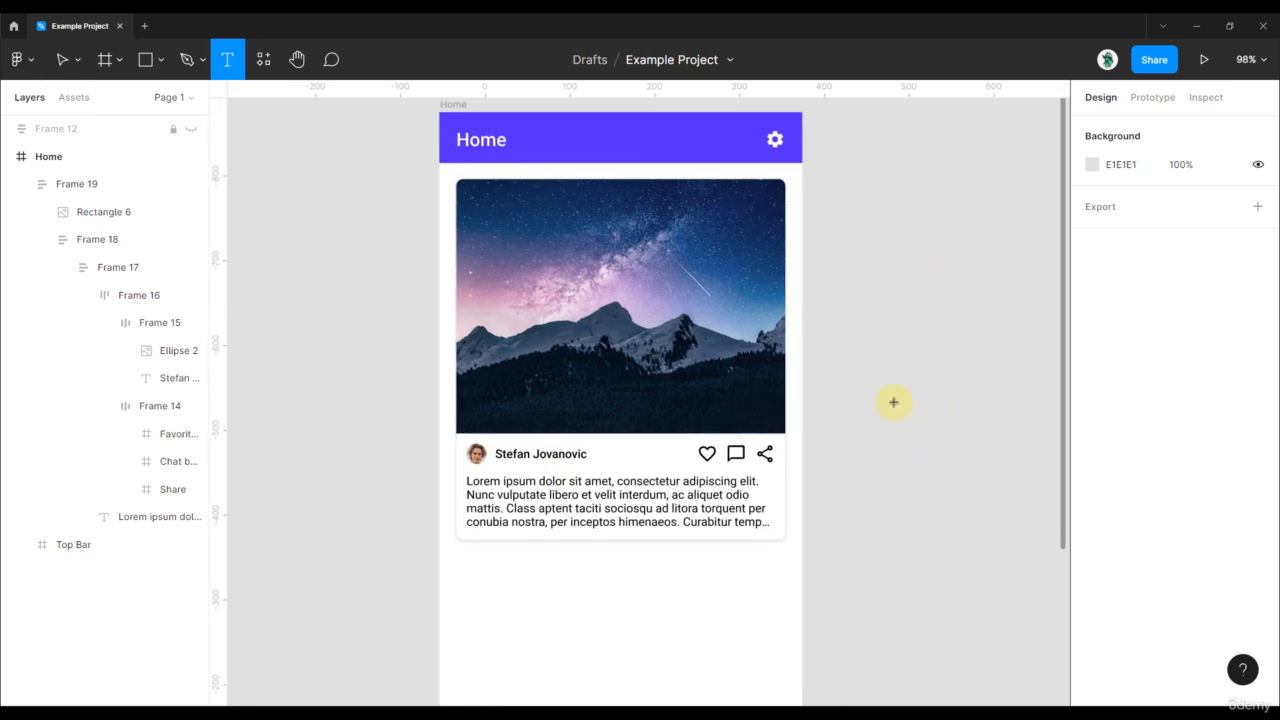
click(892, 405)
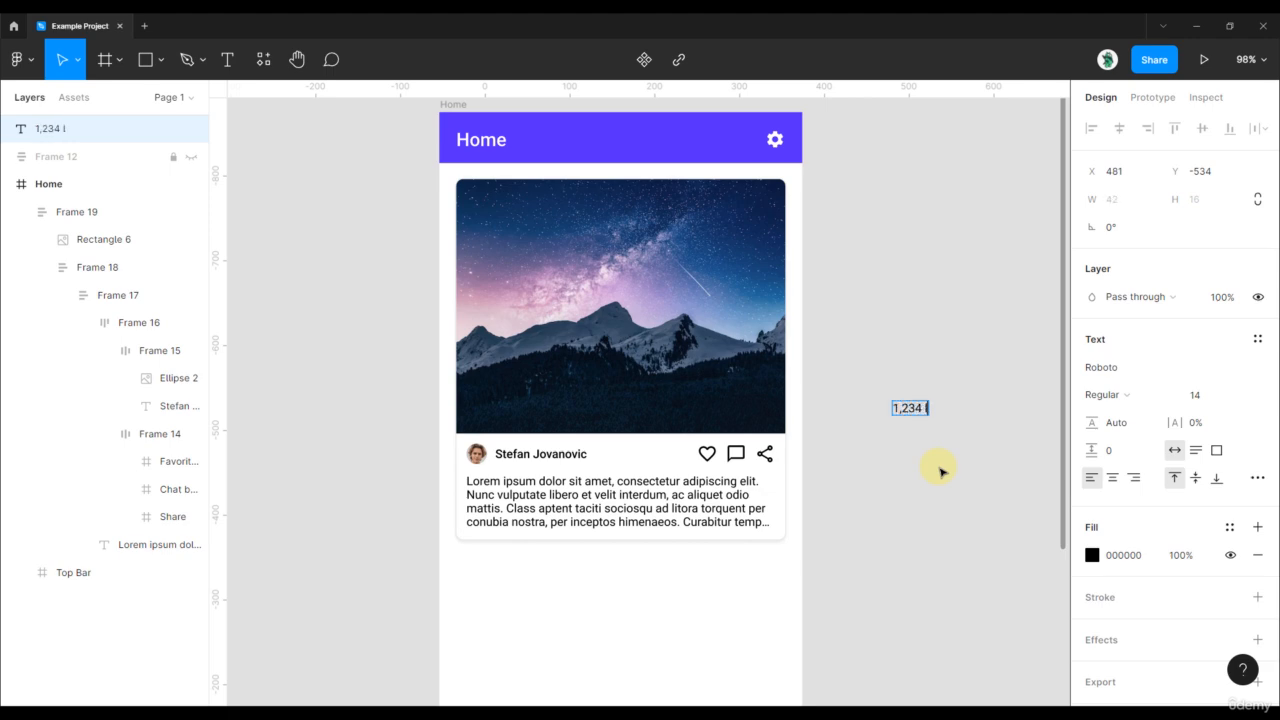
key(Escape)
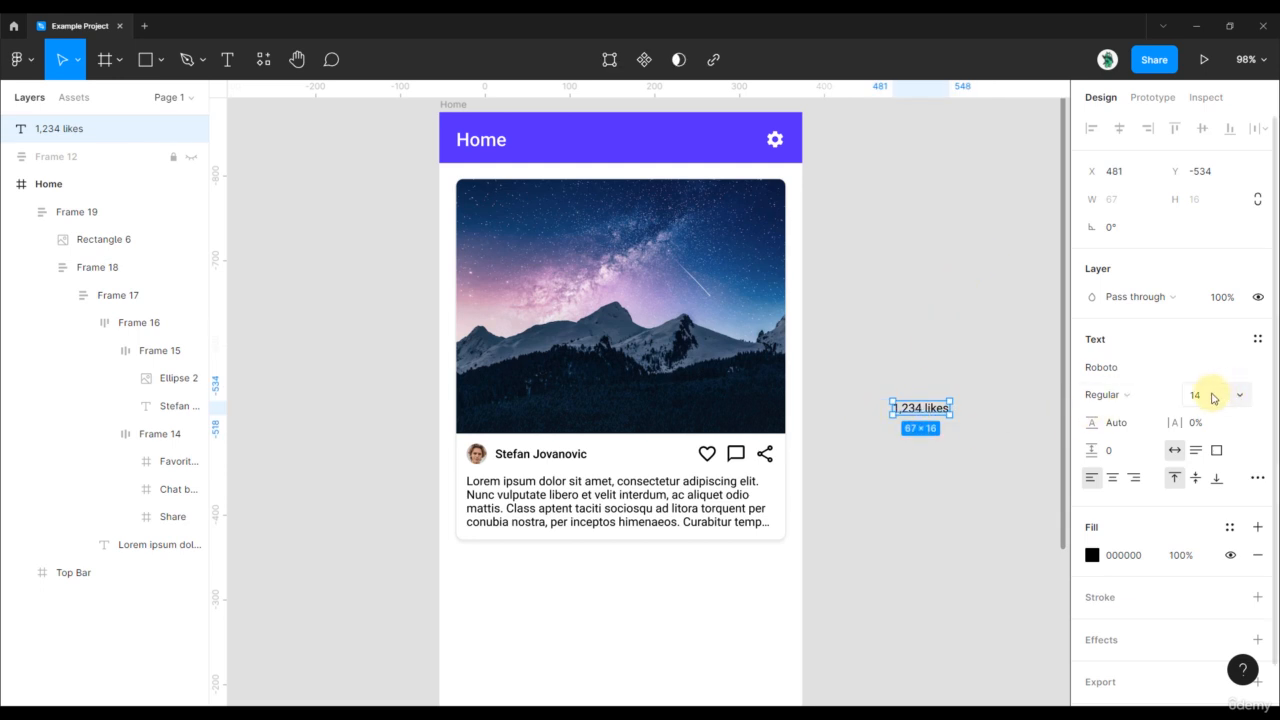
text(12)
key(Return)
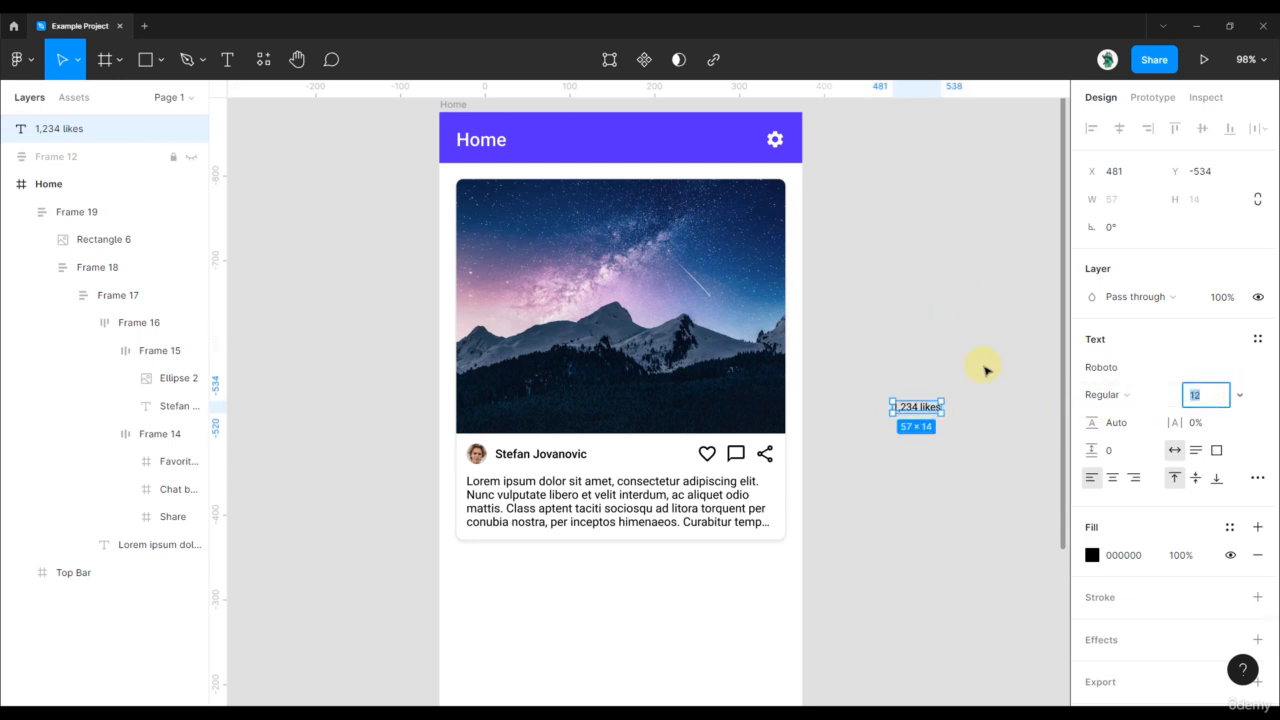
- Move the '1,234 likes' text into the card's text frame below the name row
click(914, 354)
drag(914, 406, 543, 470)
click(940, 426)
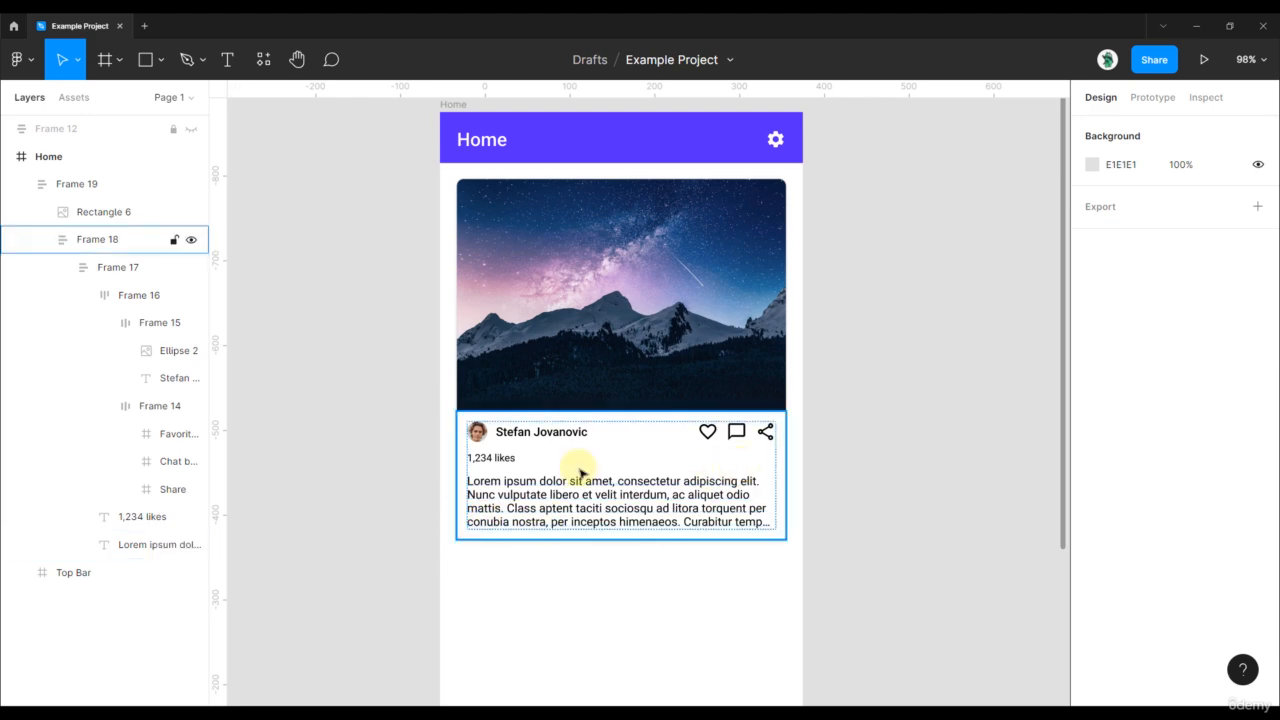
scroll(510, 468, up, 2)
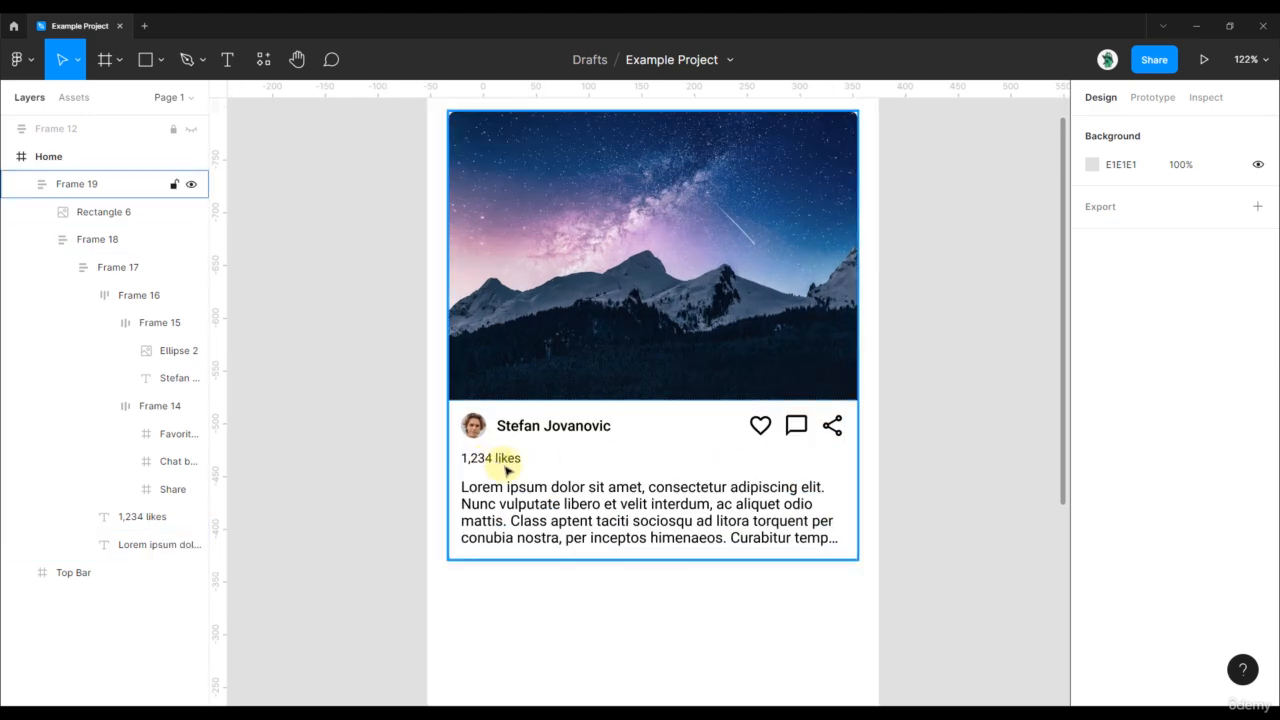
click(551, 430)
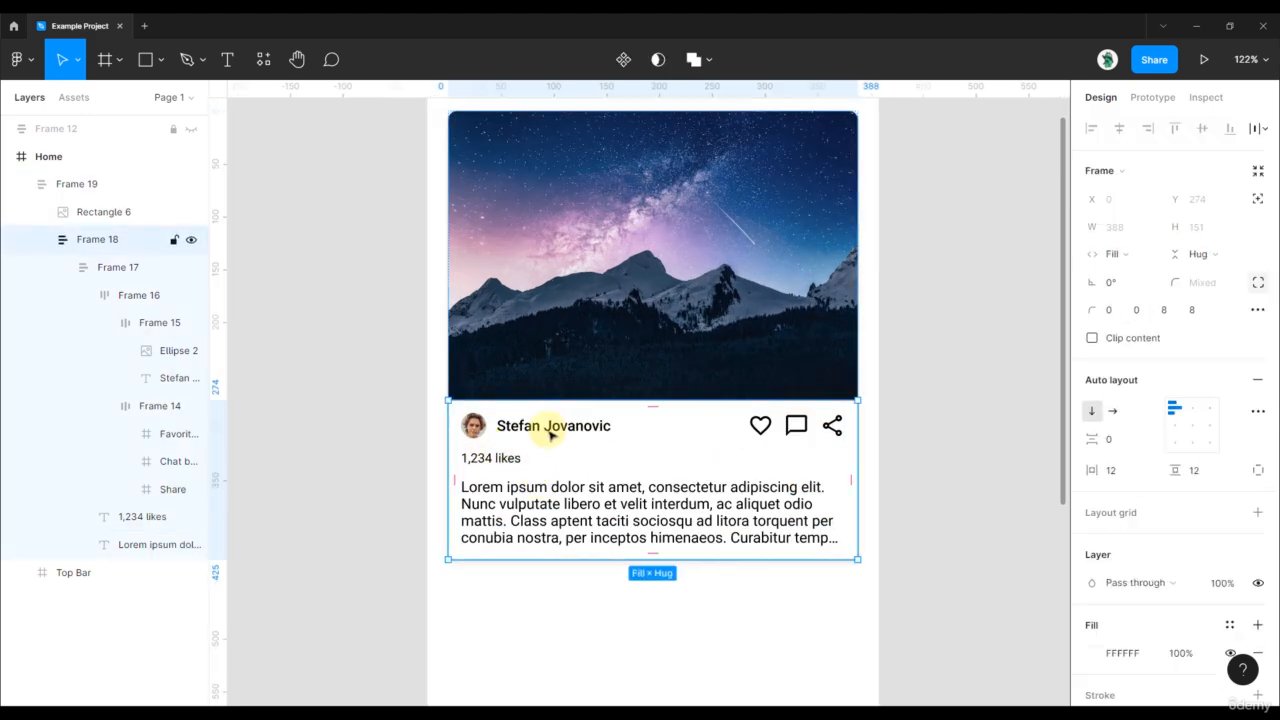
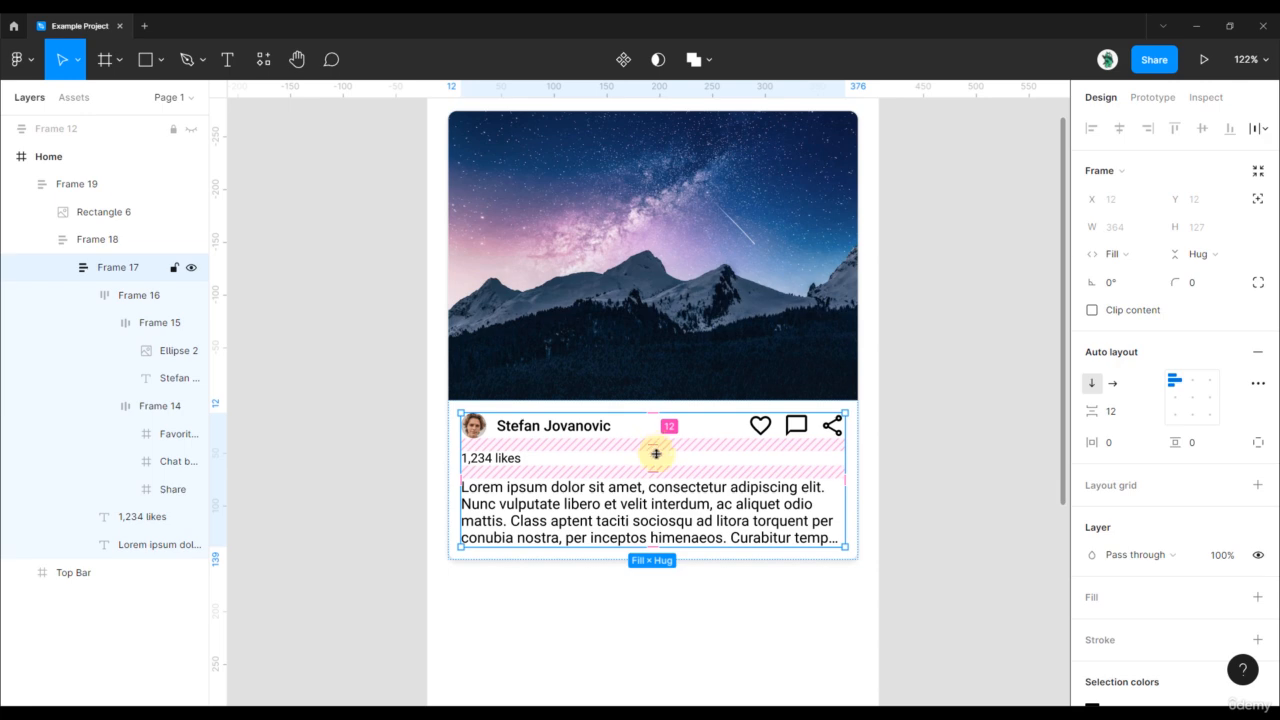
- Create a '10 May 2022' text layer beside the post card
click(917, 494)
scroll(925, 490, down, 5)
drag(931, 483, 858, 441)
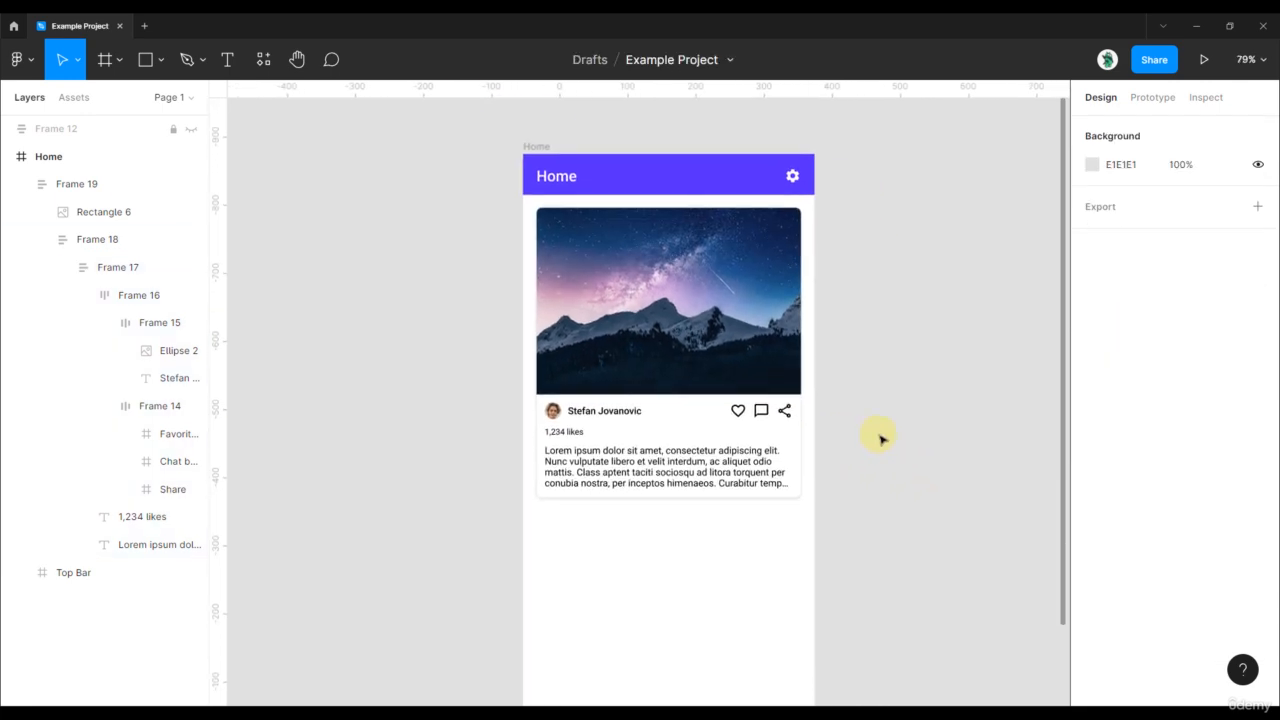
key(t)
click(887, 422)
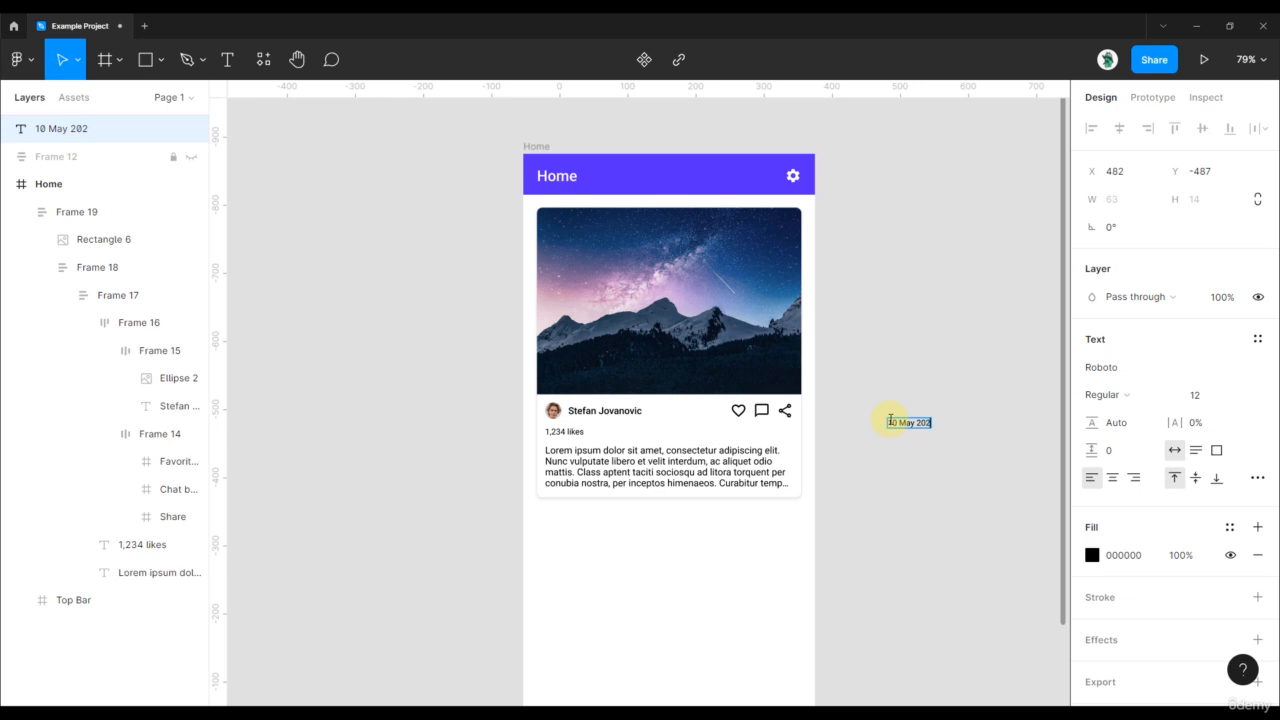
click(888, 335)
- Set the date text's font size to 10
scroll(880, 347, up, 5)
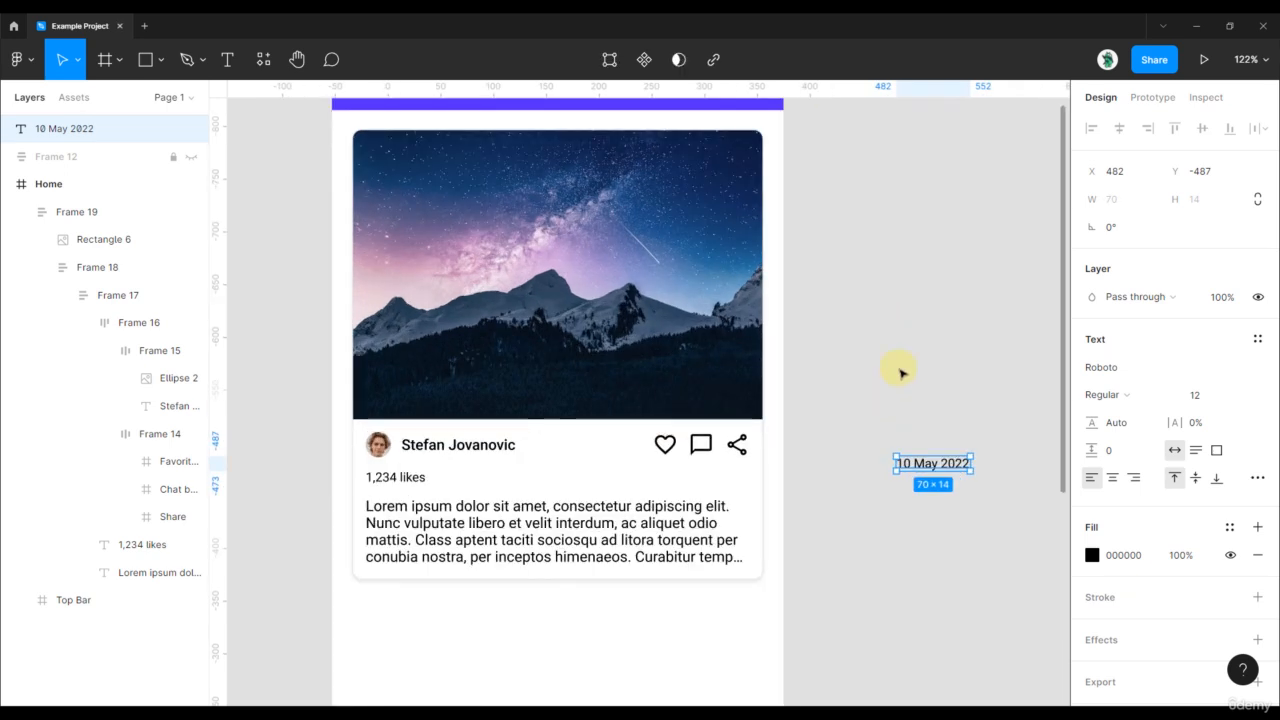
click(908, 358)
drag(890, 412, 954, 315)
click(989, 366)
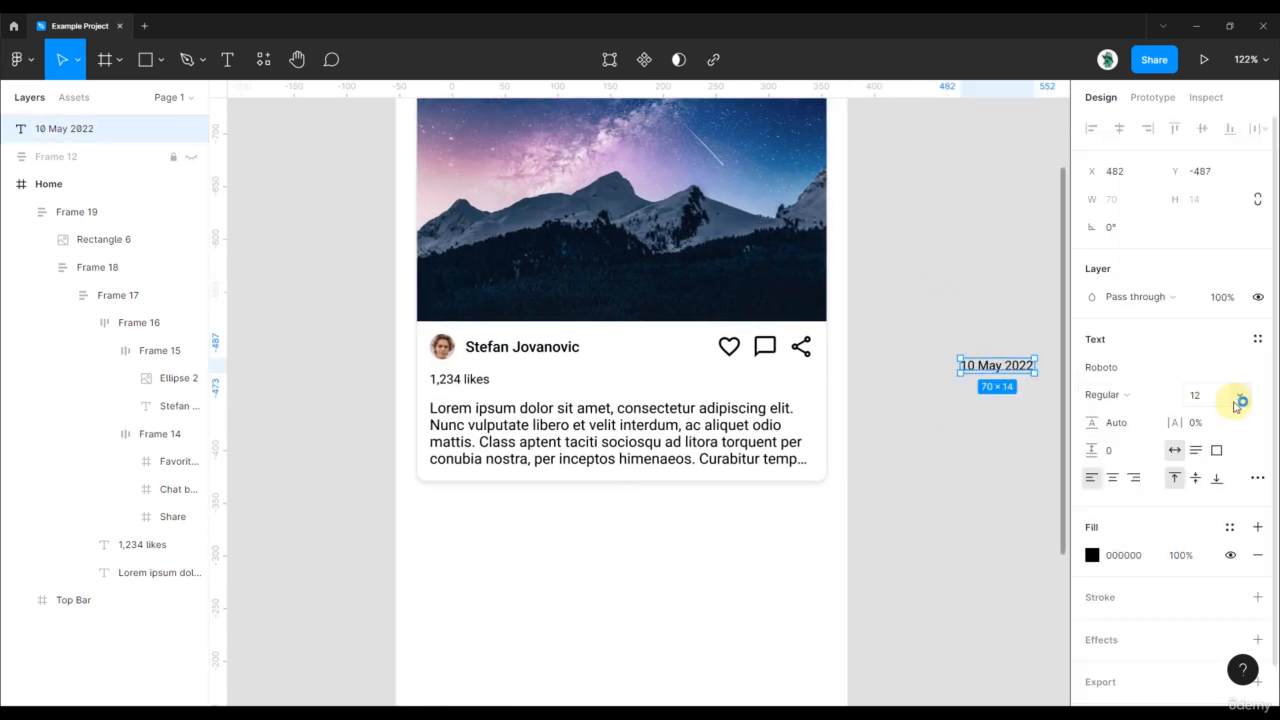
click(1206, 396)
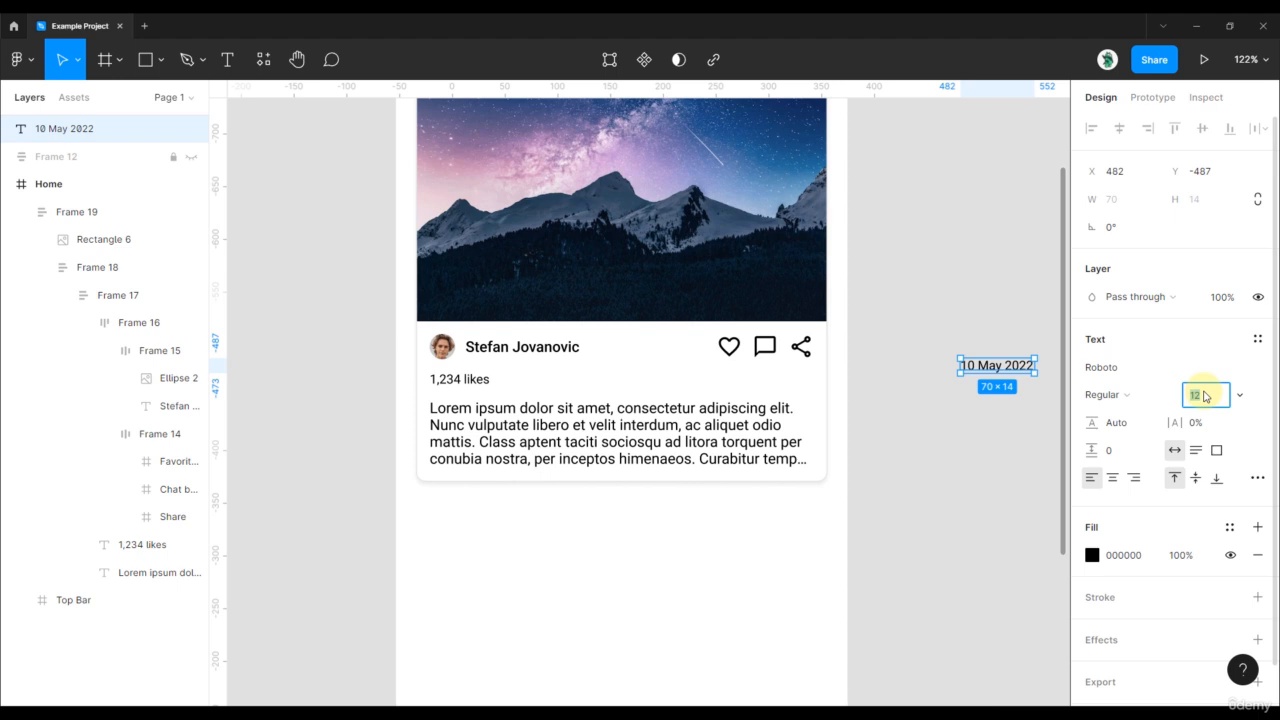
key(Down)
key(Down)
- Give the date 50% opacity and move it into the card below the body text
click(1000, 353)
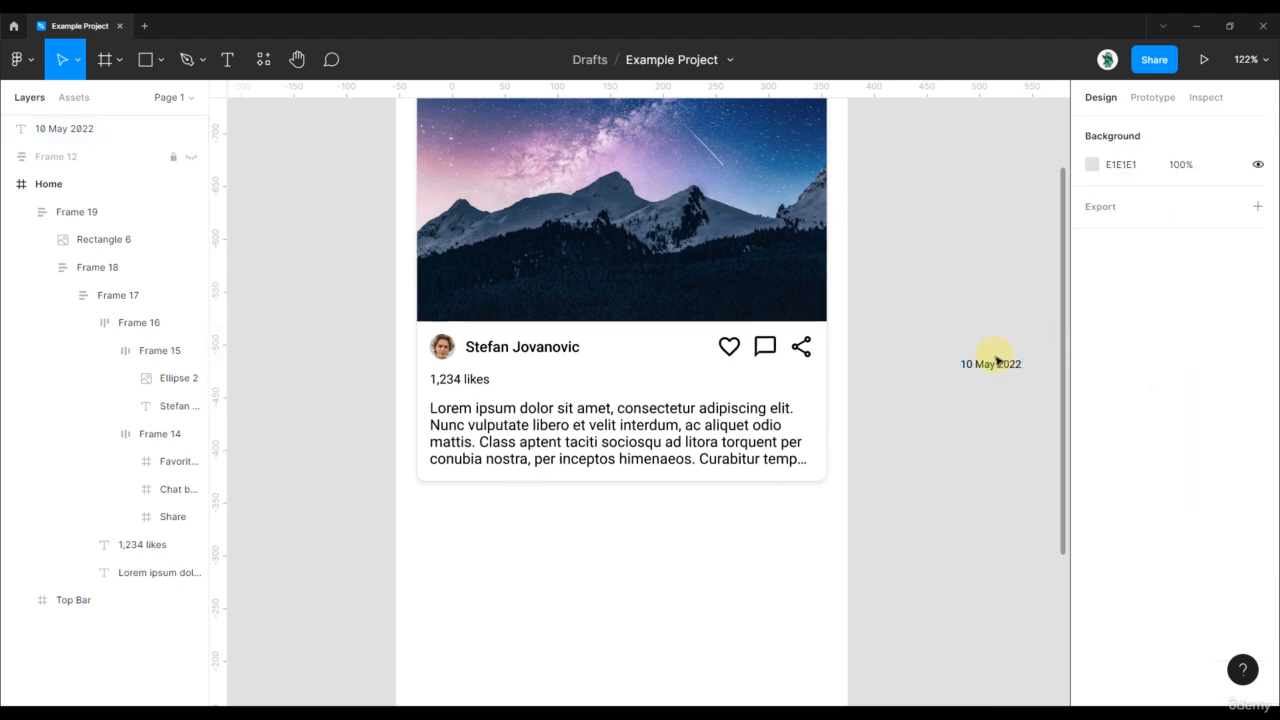
click(995, 363)
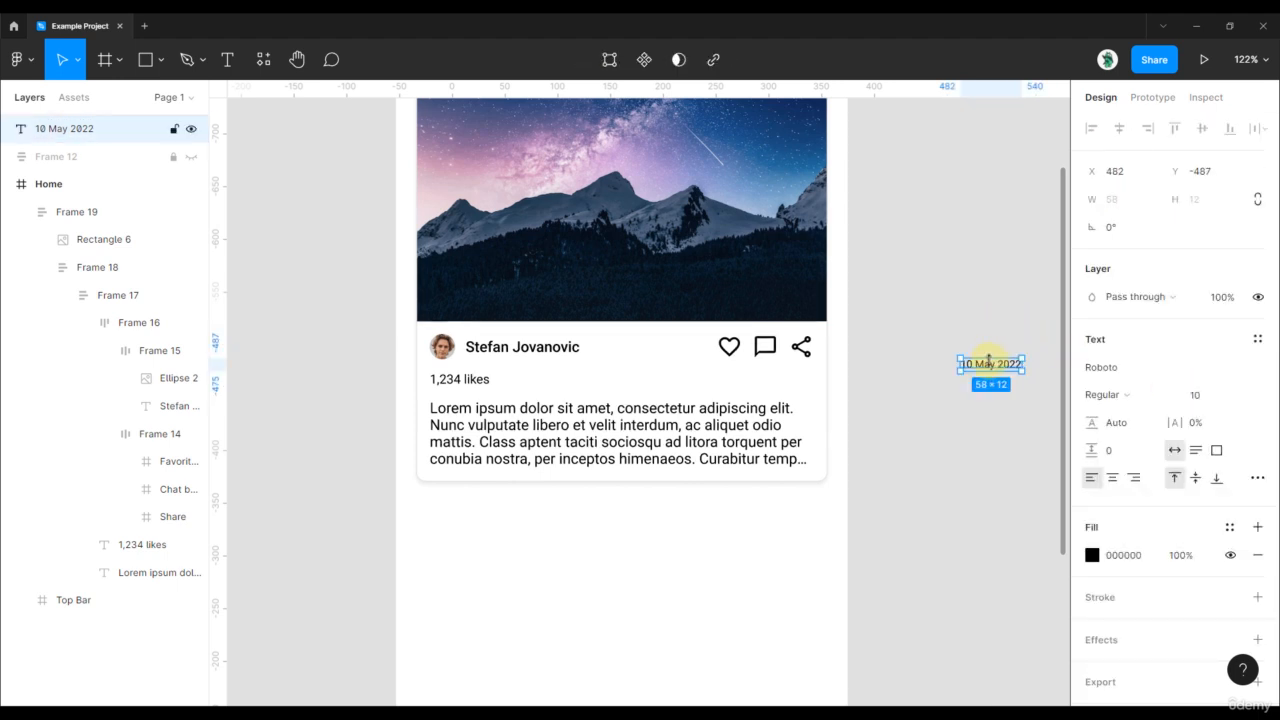
key(5)
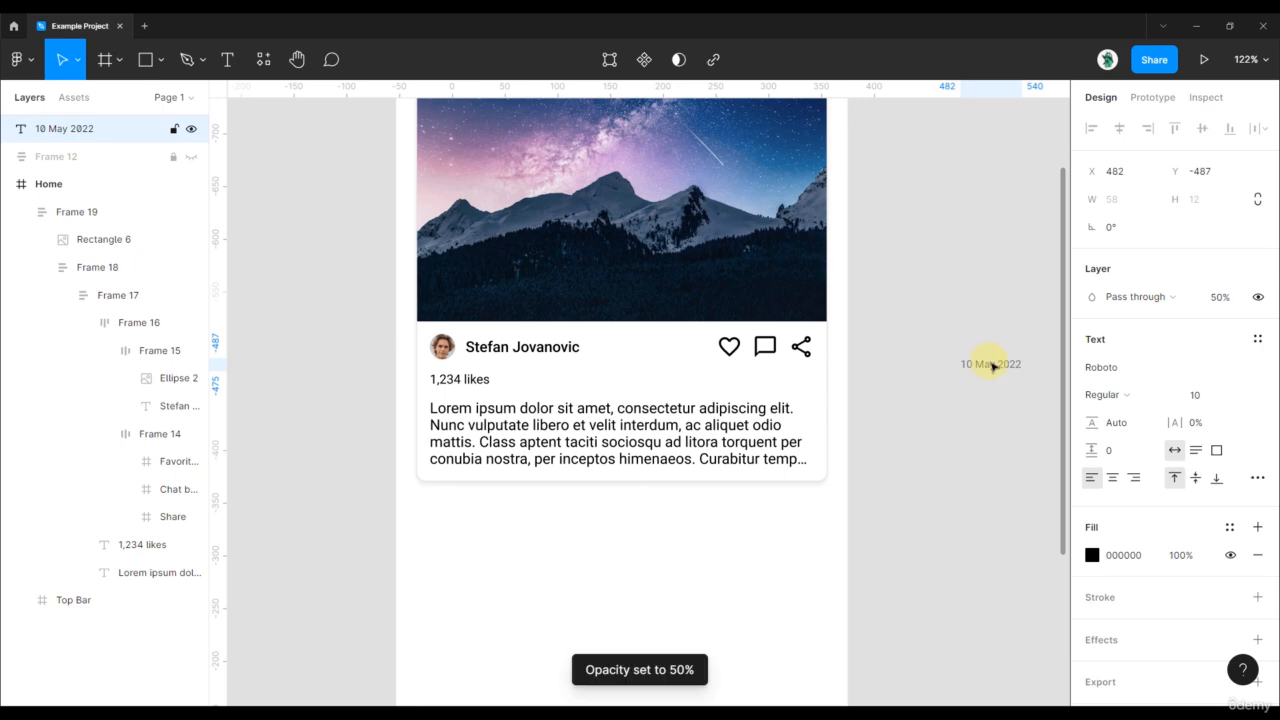
drag(988, 362, 470, 472)
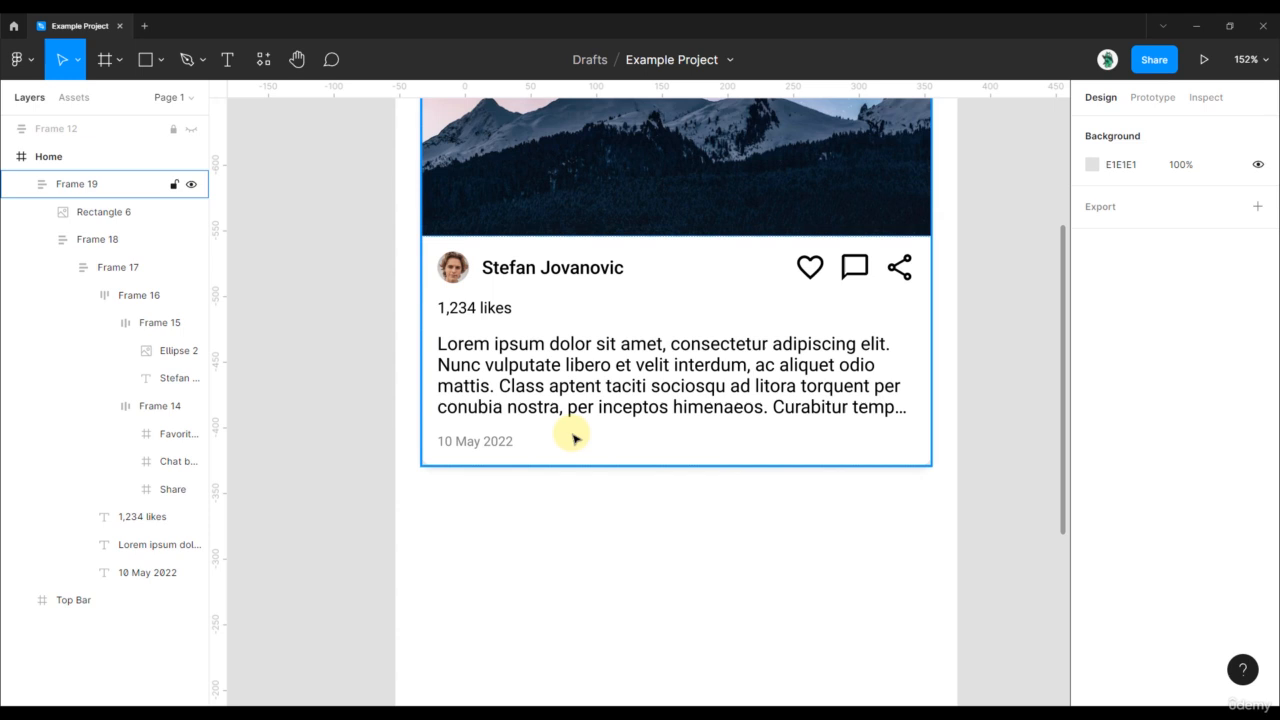
click(657, 420)
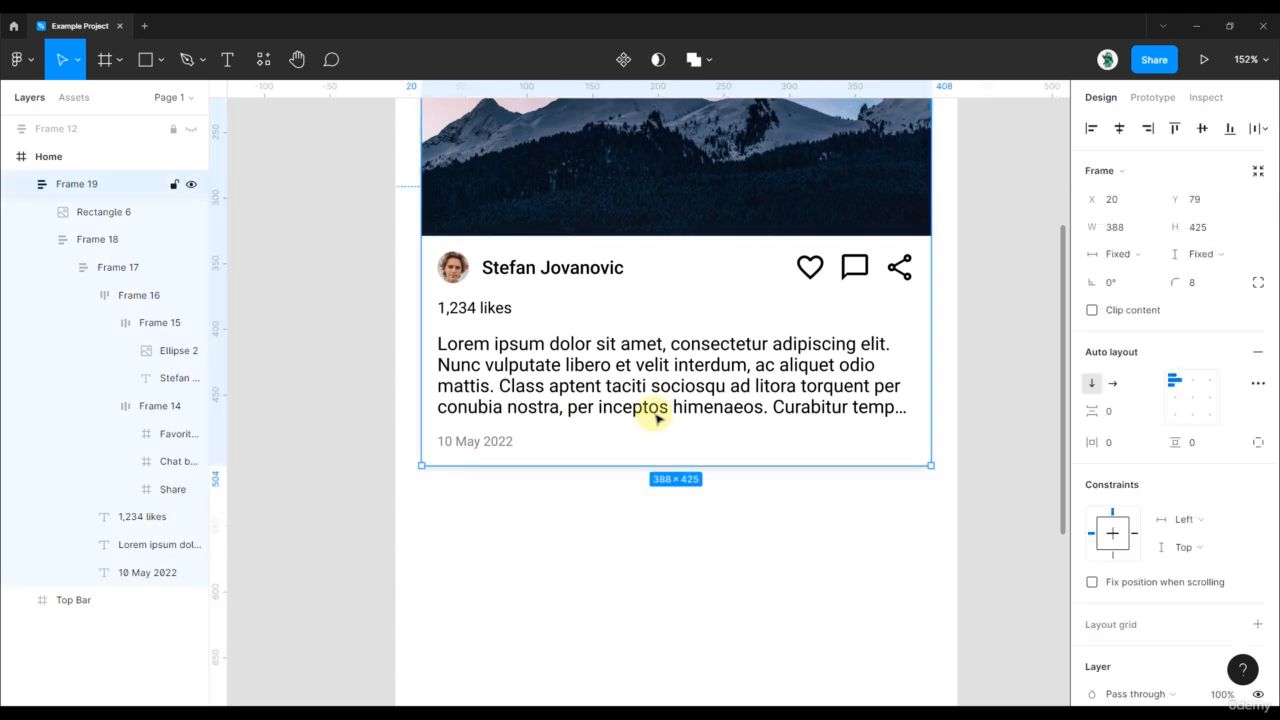
click(653, 410)
click(653, 410)
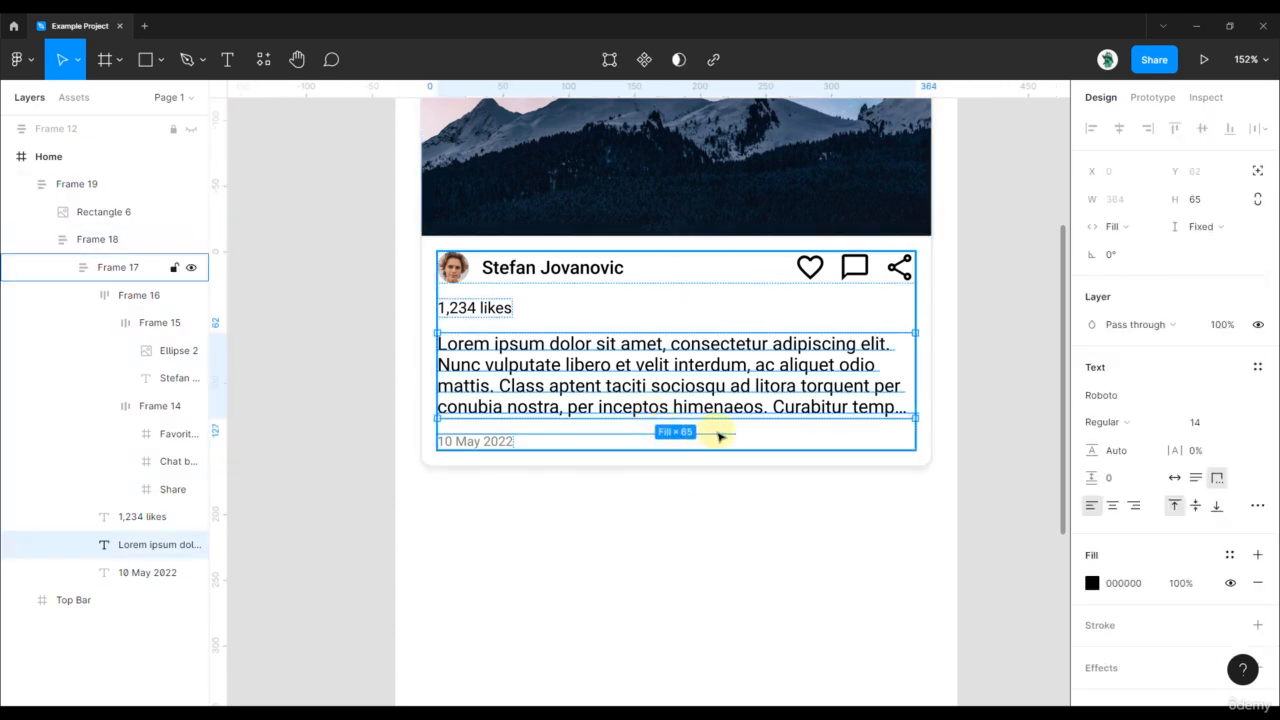
click(688, 456)
click(677, 423)
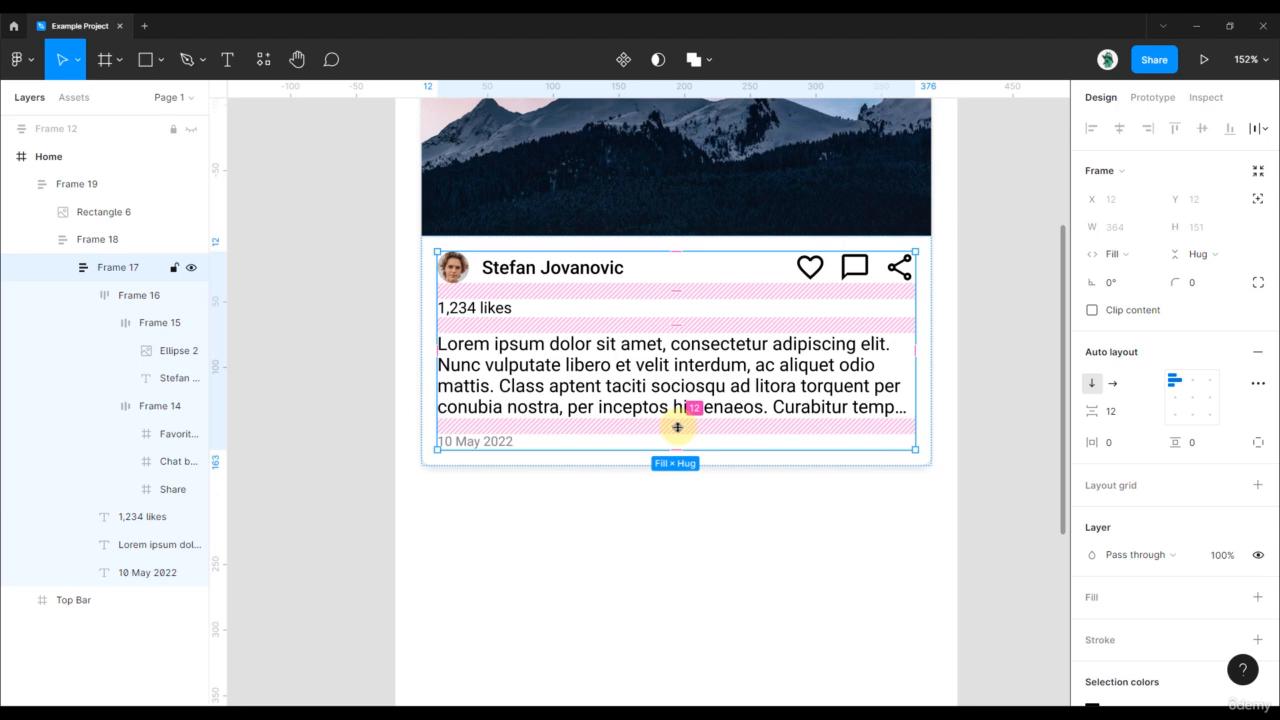
drag(677, 427, 677, 411)
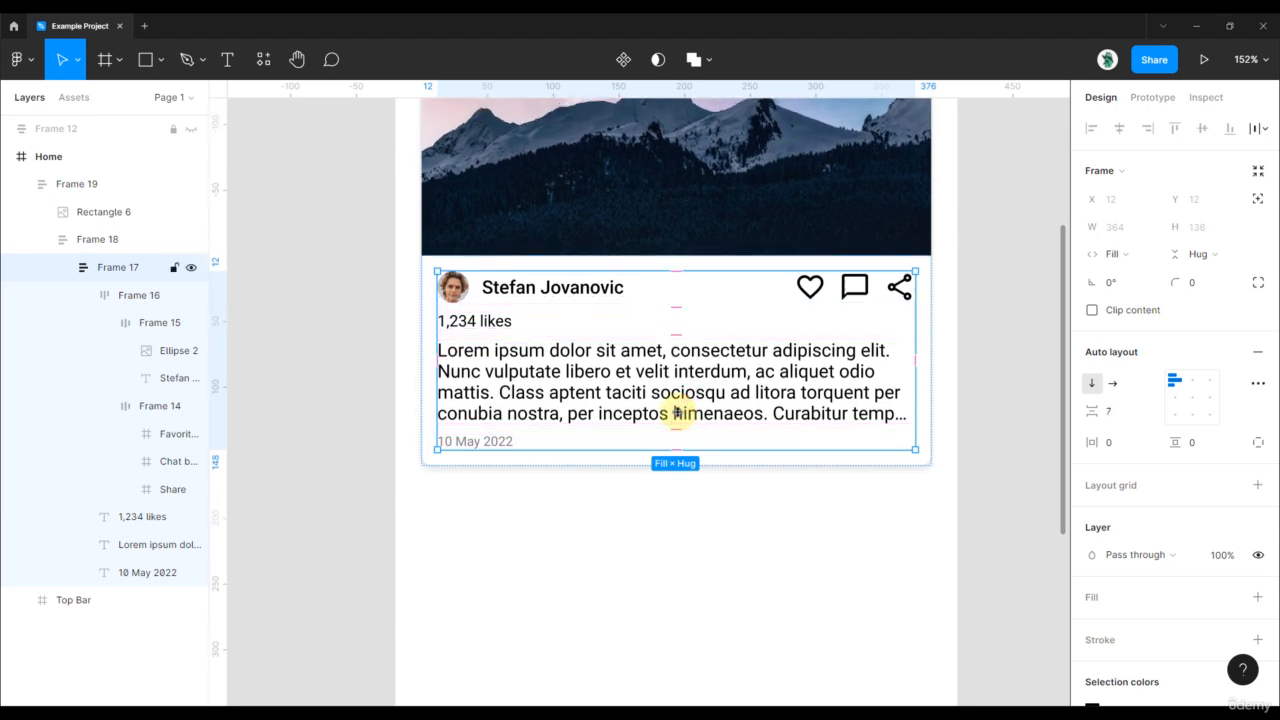
key(ctrl+z)
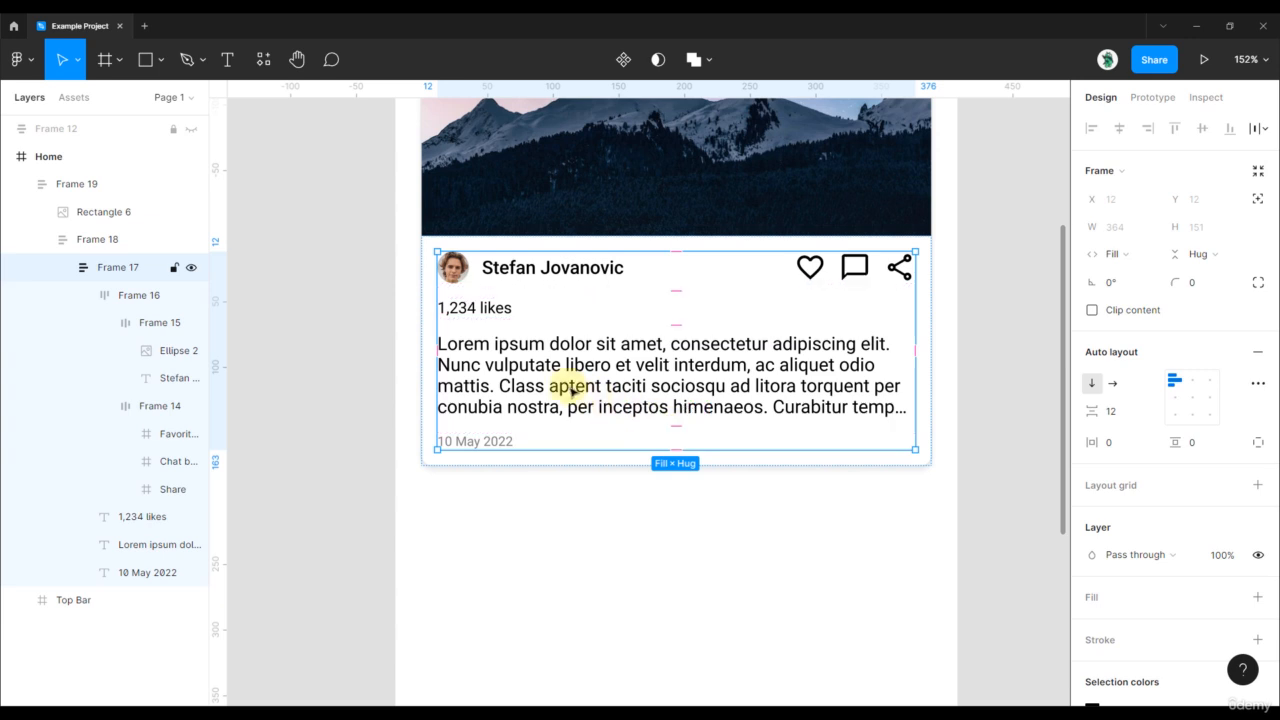
click(499, 443)
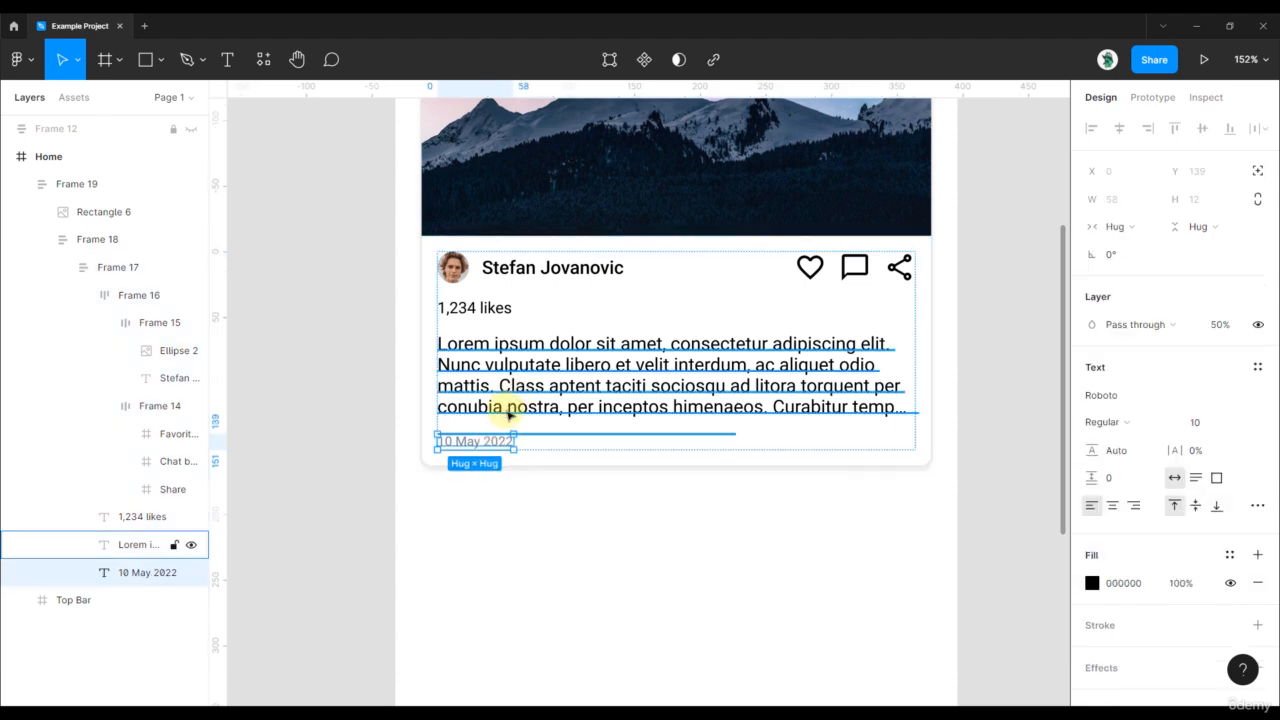
shift+click(509, 413)
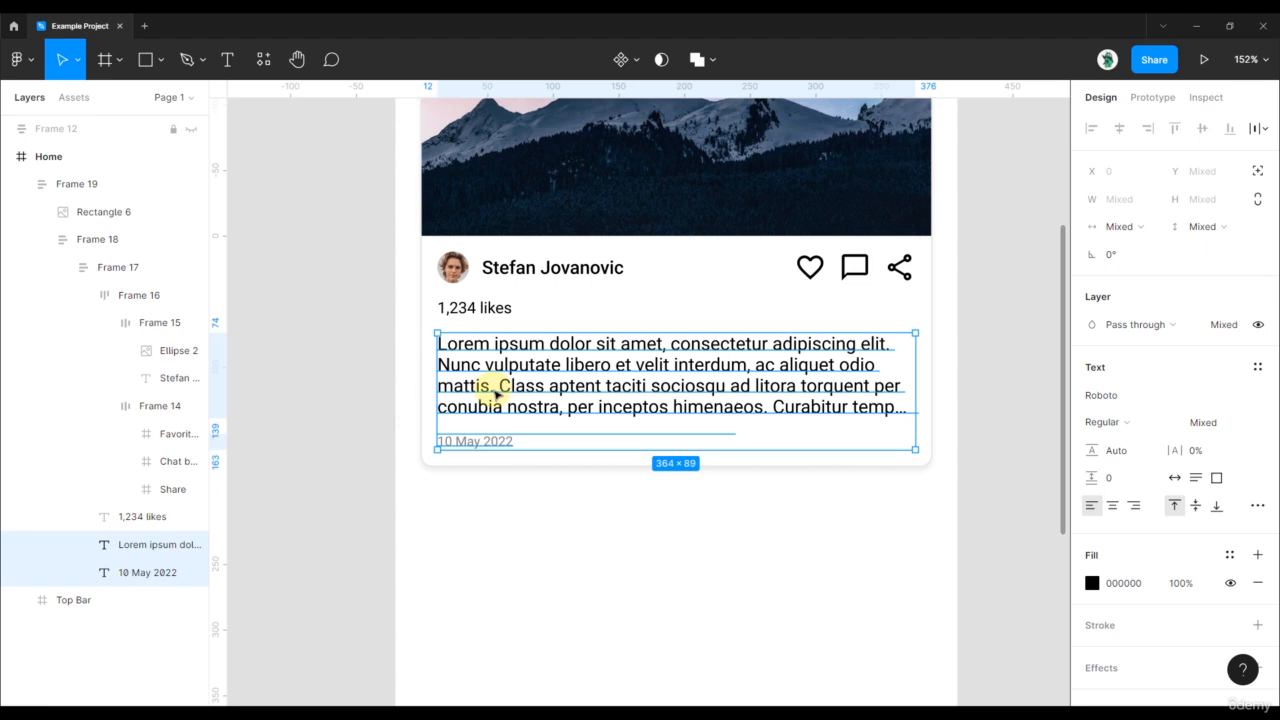
- Wrap the caption and date in auto layout frame Frame 20 with 6 px spacing
key(shift+a)
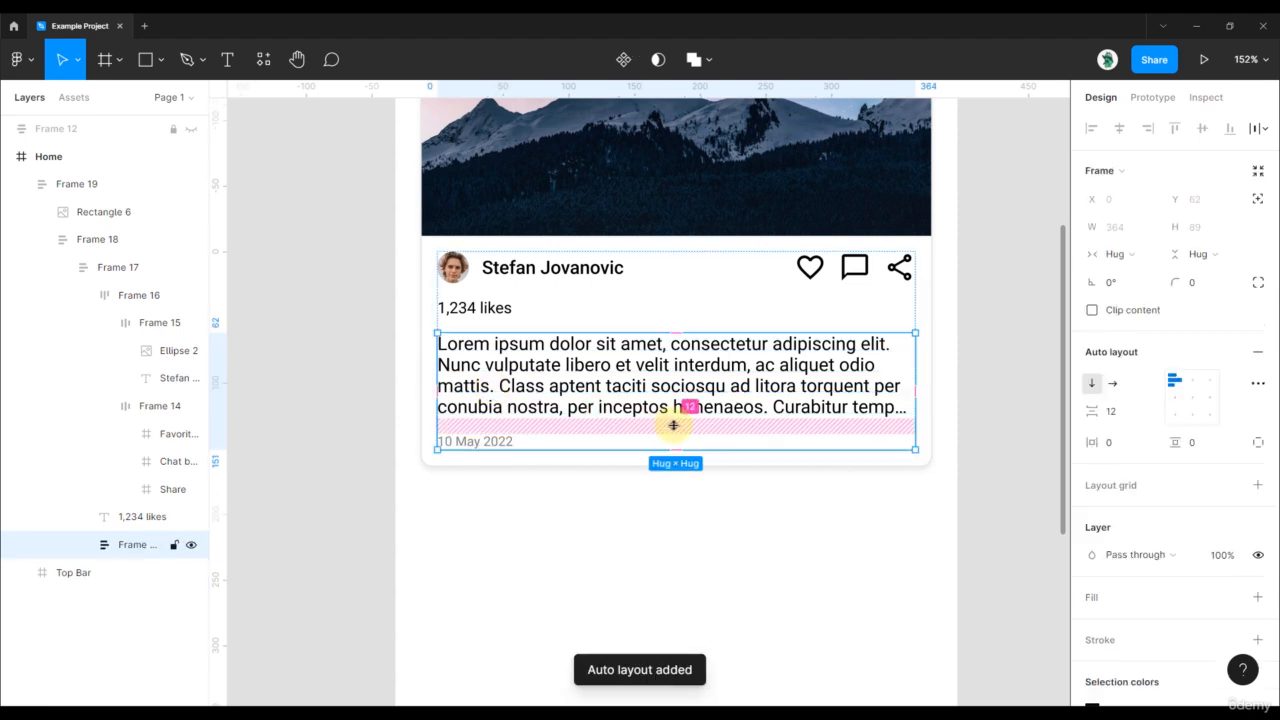
click(1100, 411)
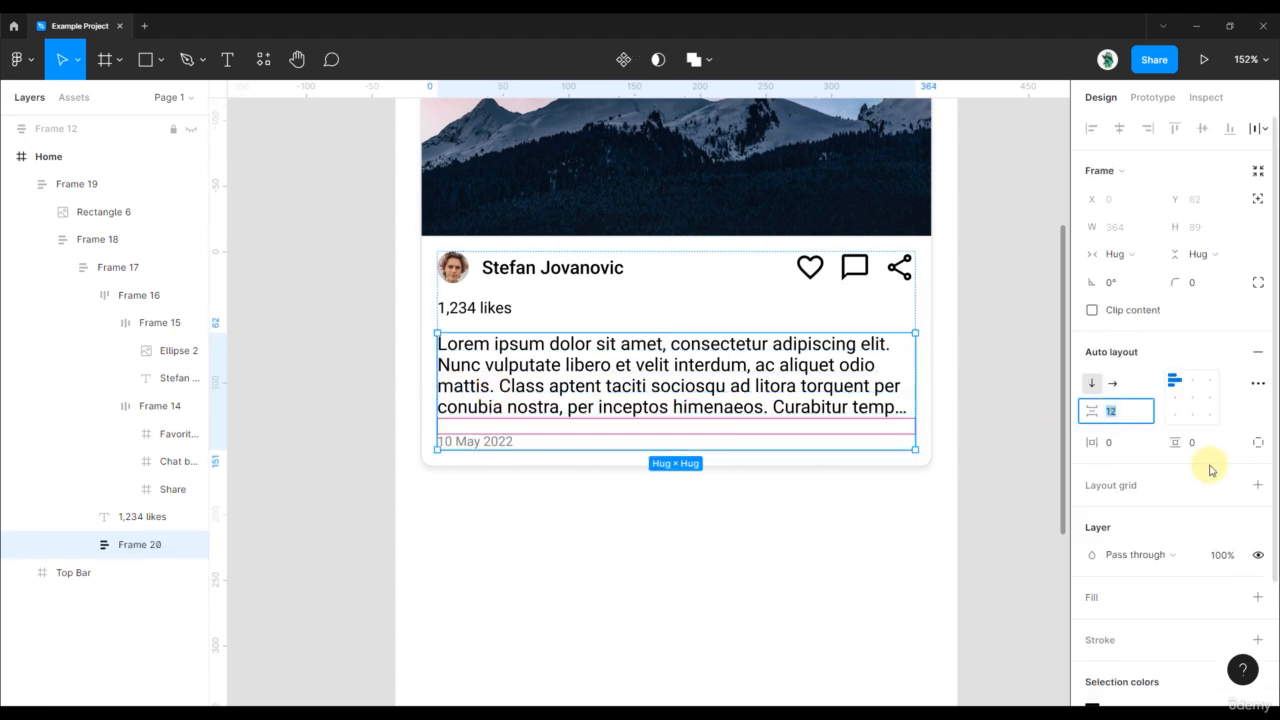
text(6)
key(Return)
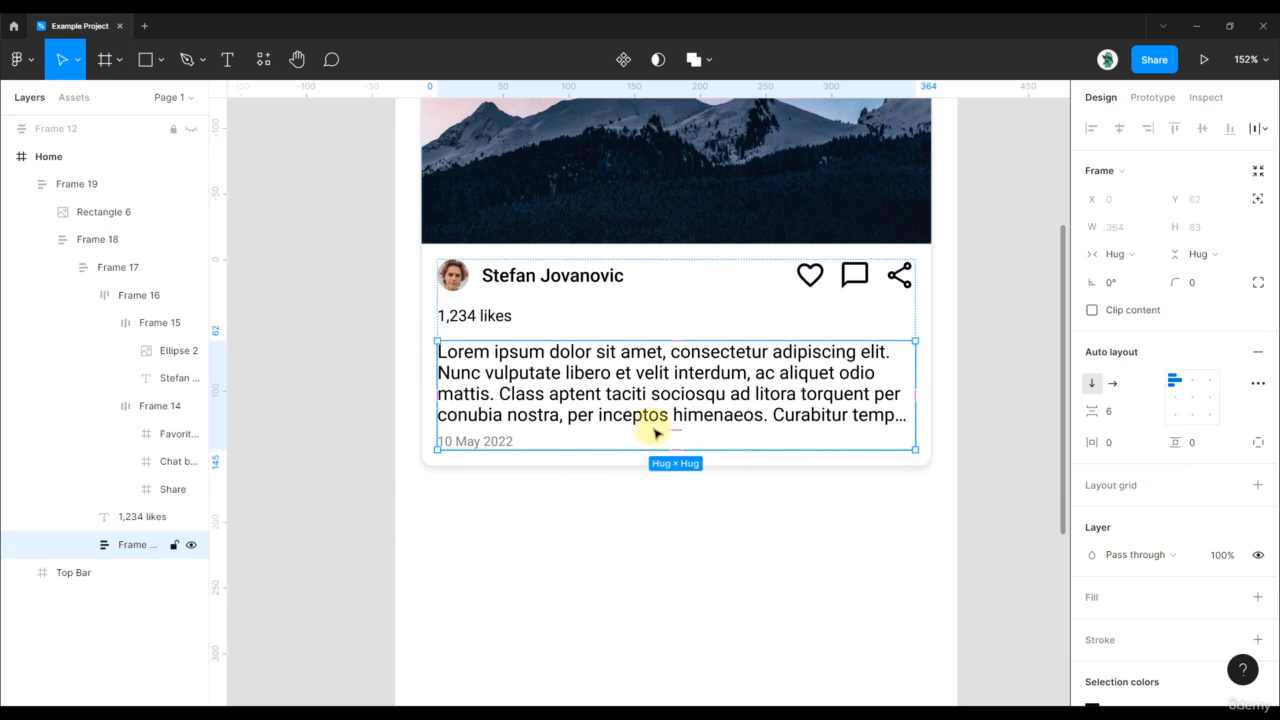
click(663, 323)
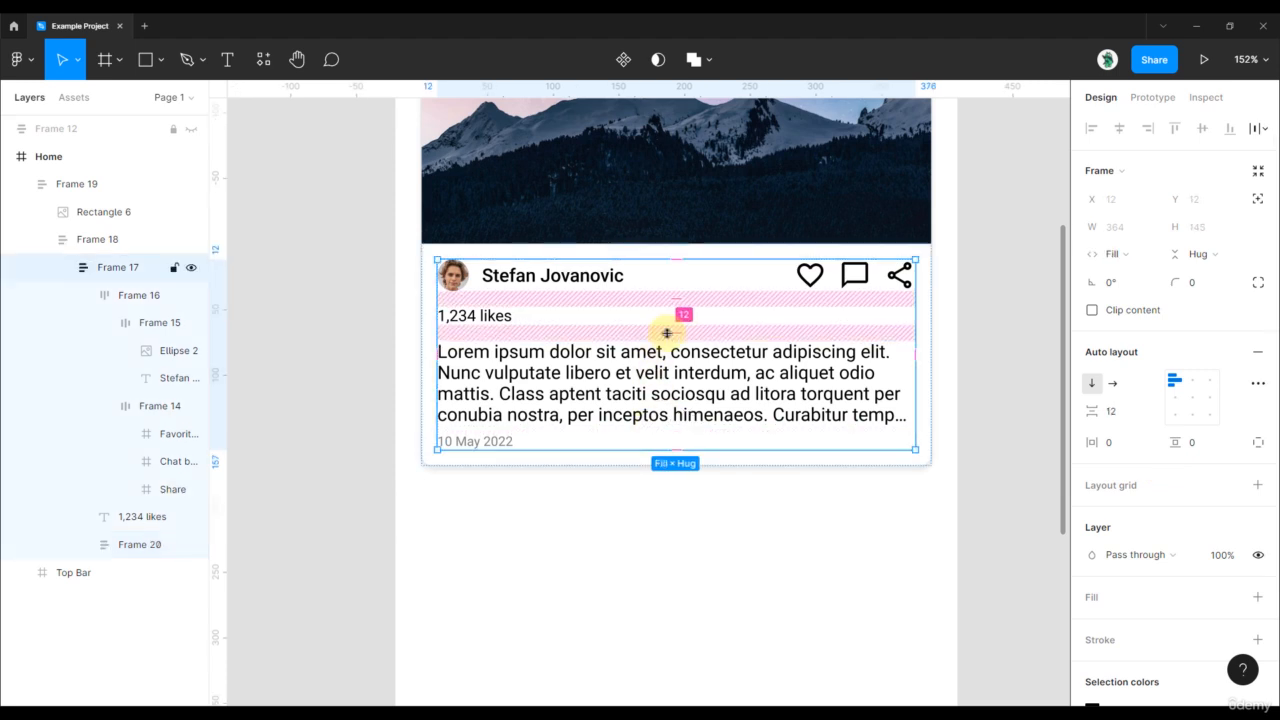
click(986, 374)
- Test the post card by shrinking it, then undo the resize
scroll(994, 354, down, 3)
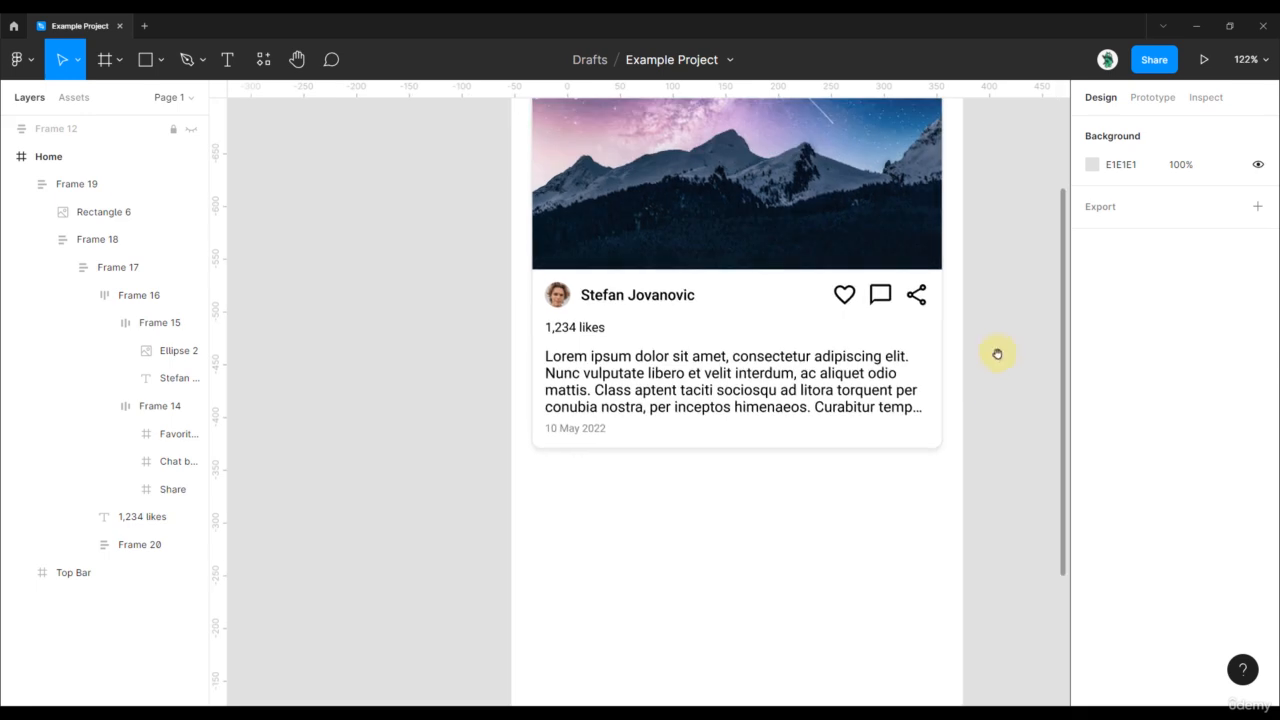
drag(994, 354, 888, 410)
scroll(884, 404, down, 3)
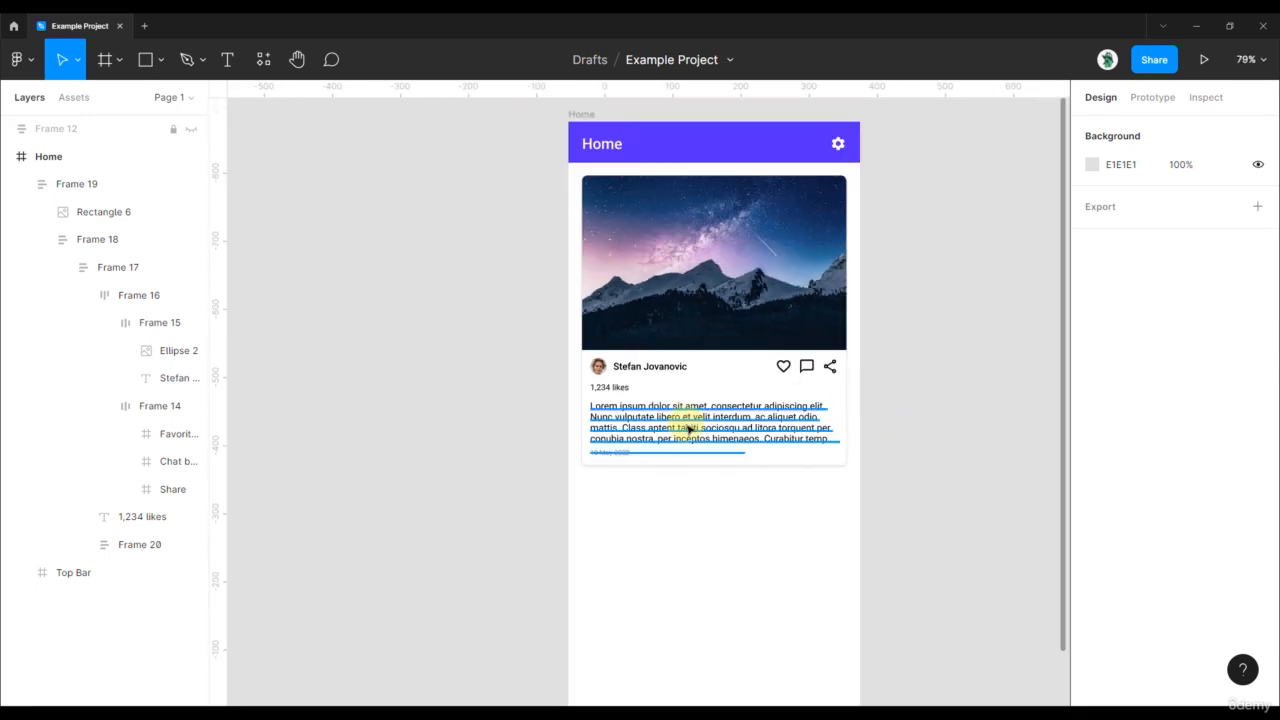
scroll(688, 428, up, 3)
scroll(930, 420, up, 1)
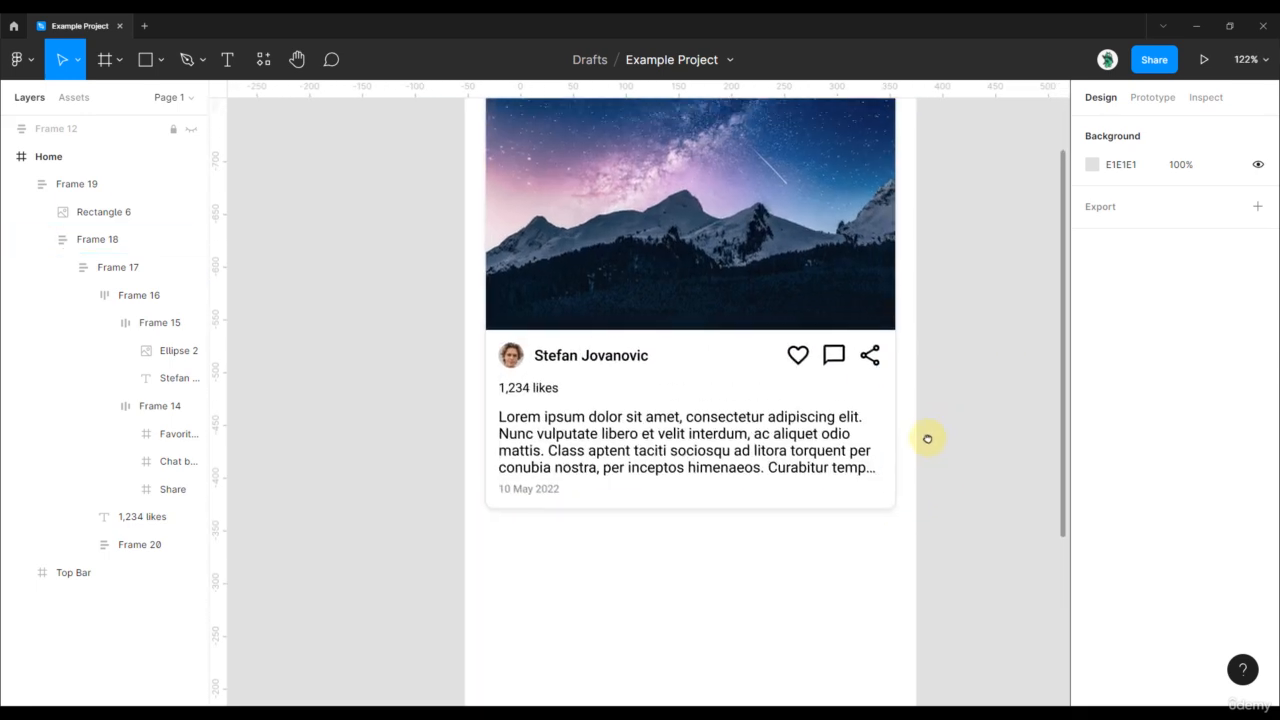
scroll(908, 451, right, 1)
click(877, 540)
drag(879, 549, 777, 396)
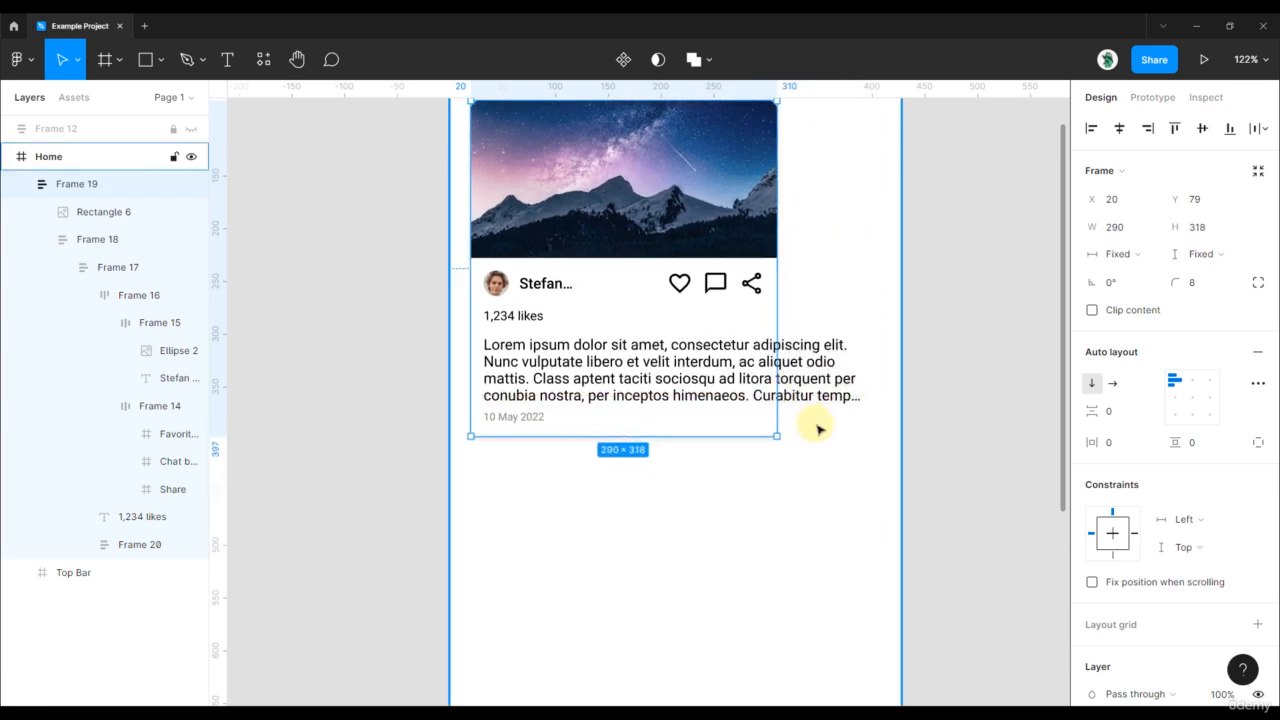
key(ctrl+z)
- Set the 10 May 2022 date's width to Fill container
click(807, 501)
click(807, 501)
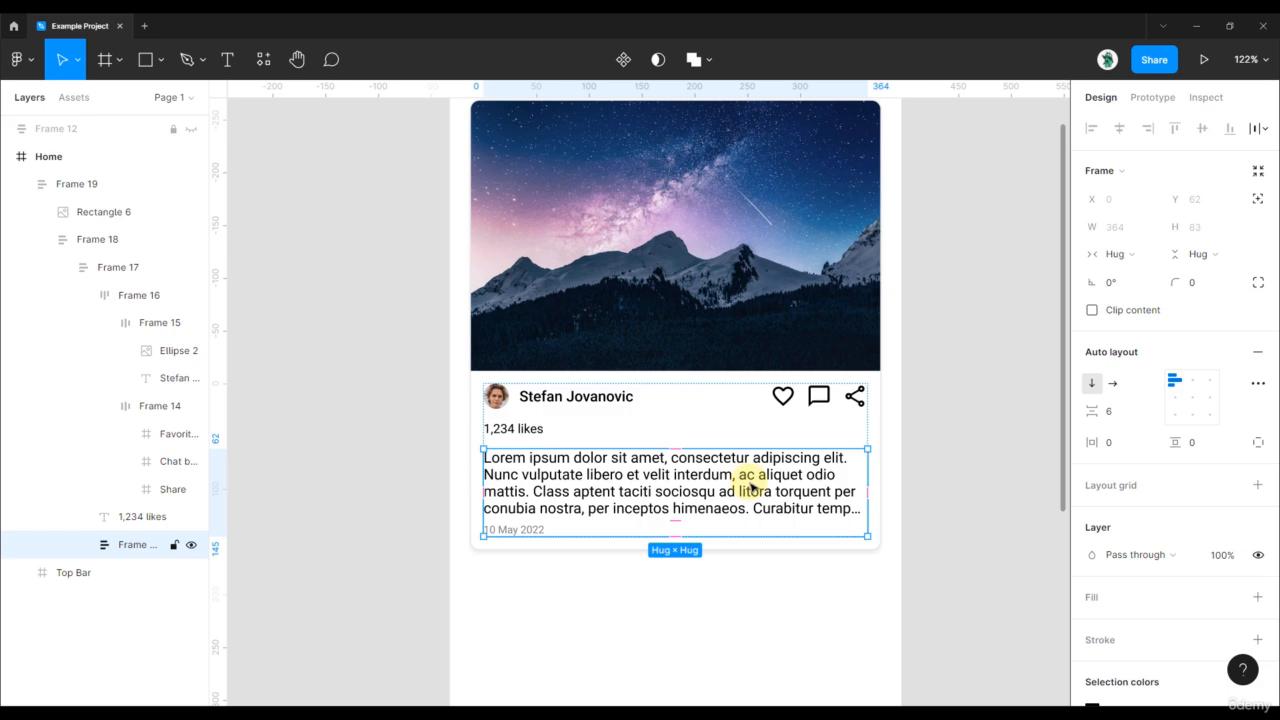
click(85, 546)
click(155, 572)
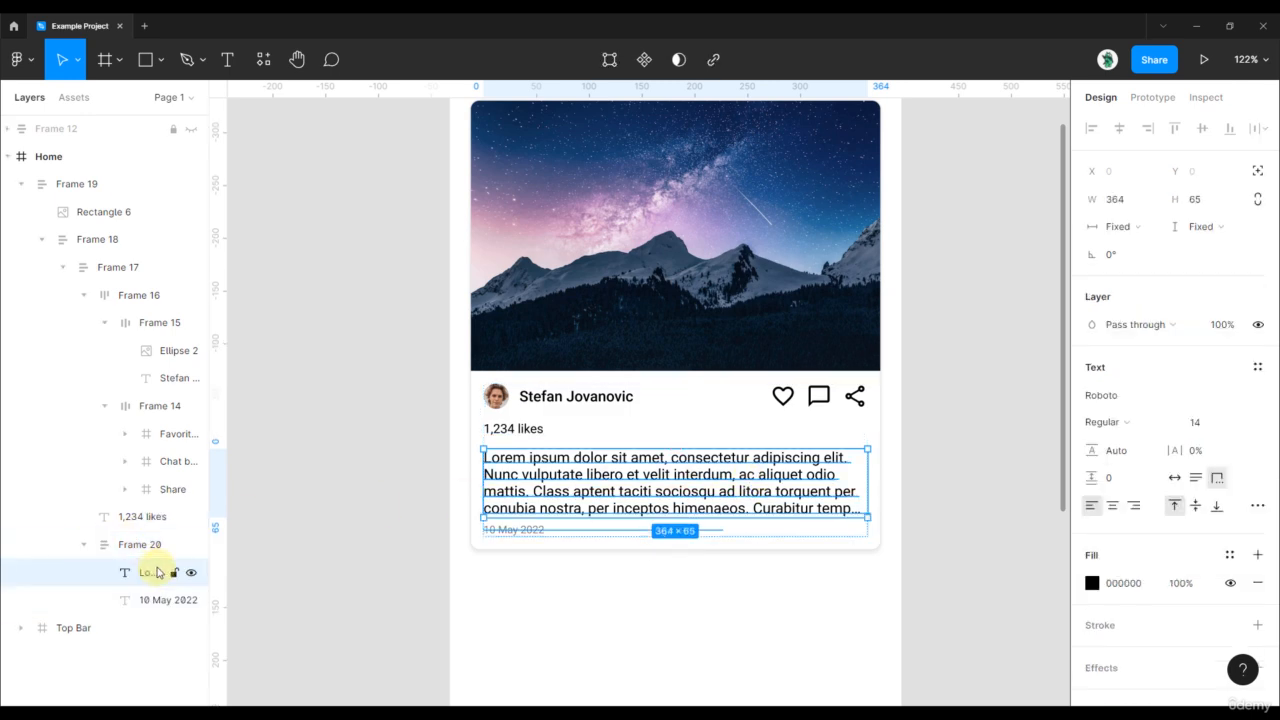
click(152, 599)
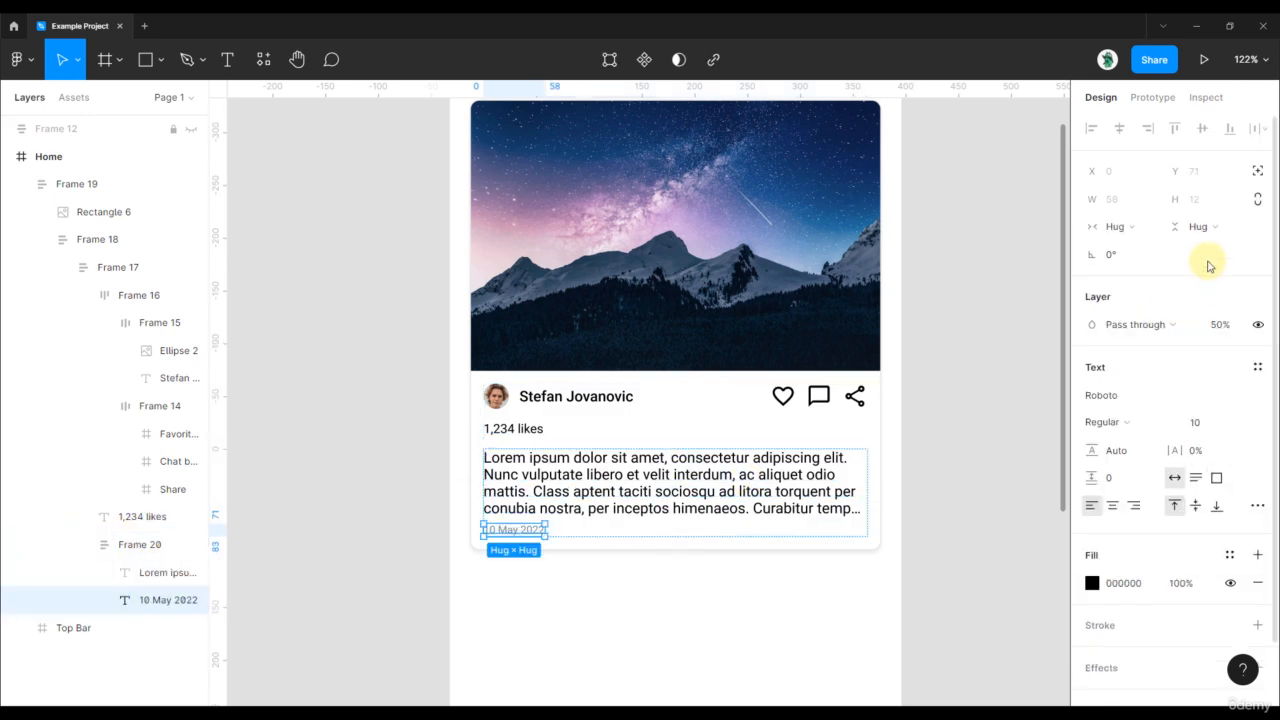
click(1186, 234)
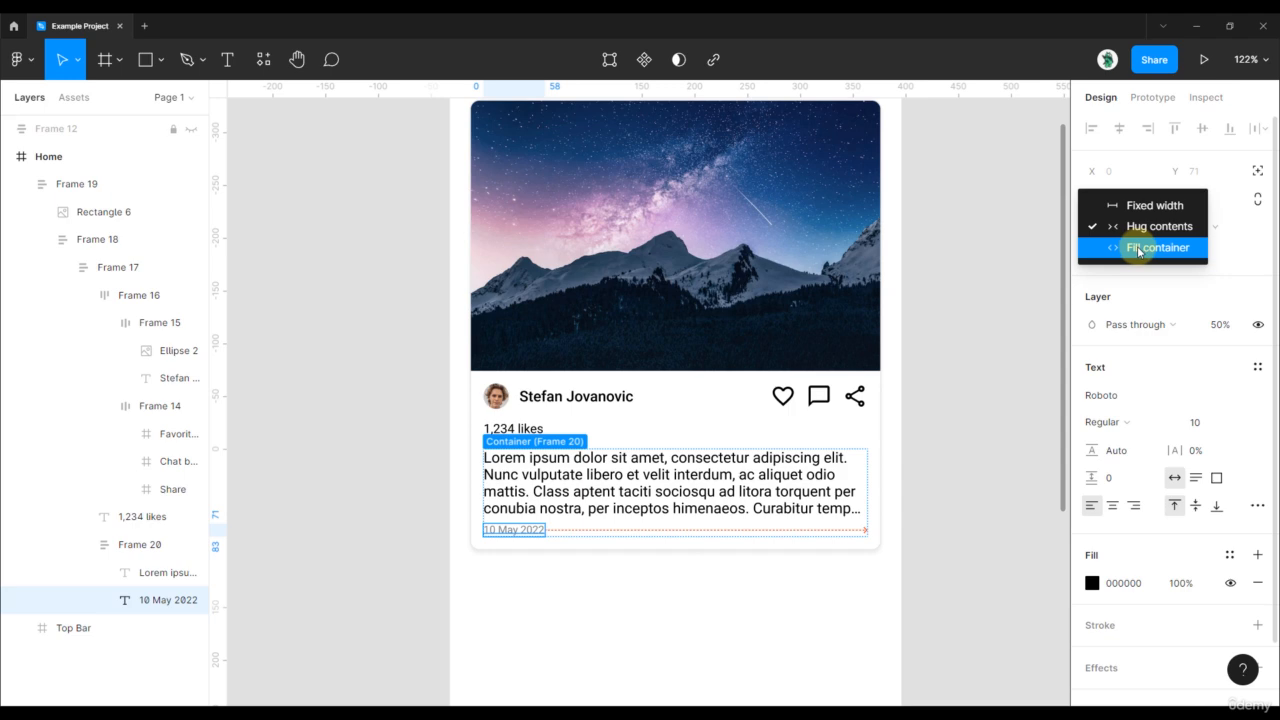
click(1138, 249)
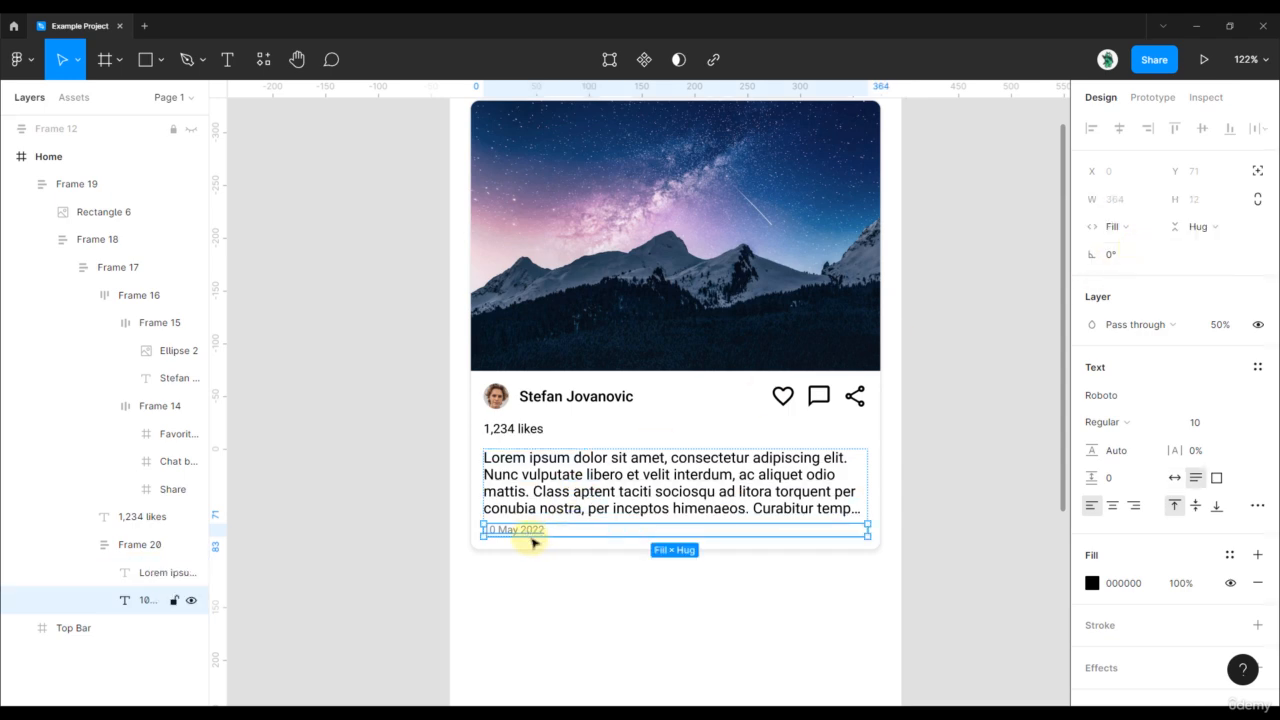
- Set the Lorem paragraph's width to Fill container and test by narrowing the card
click(603, 507)
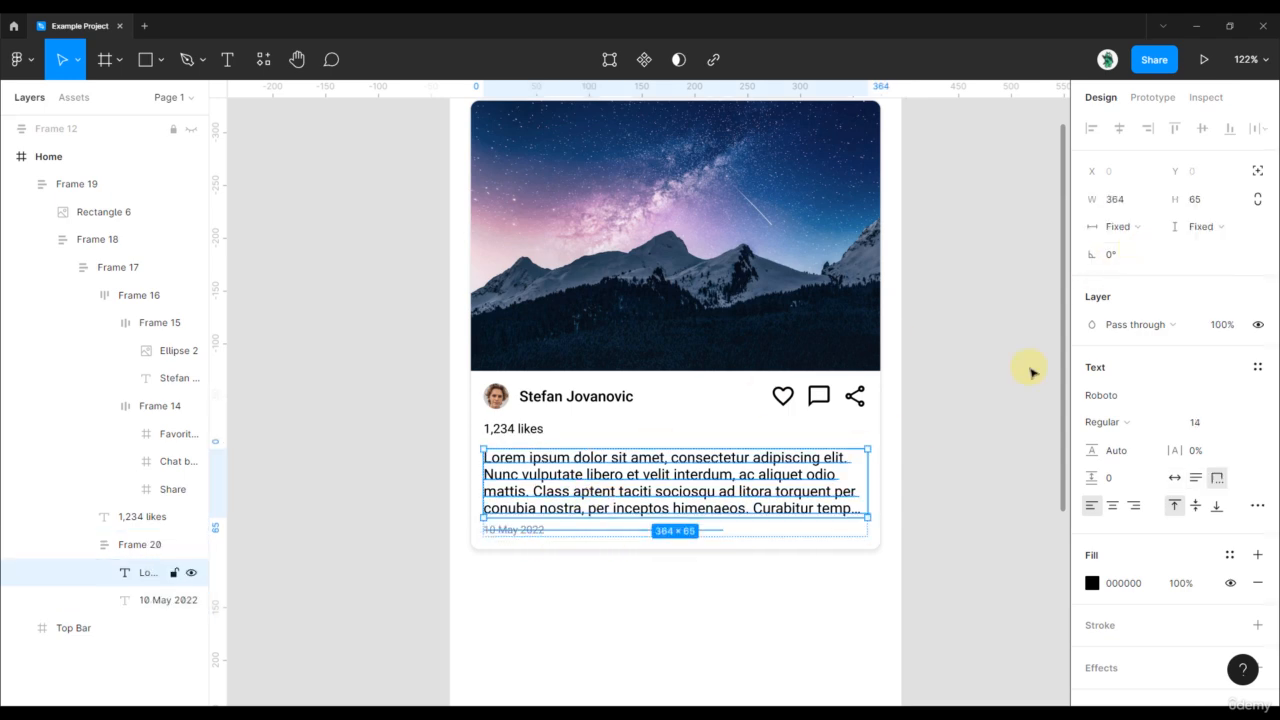
click(1120, 229)
click(1130, 266)
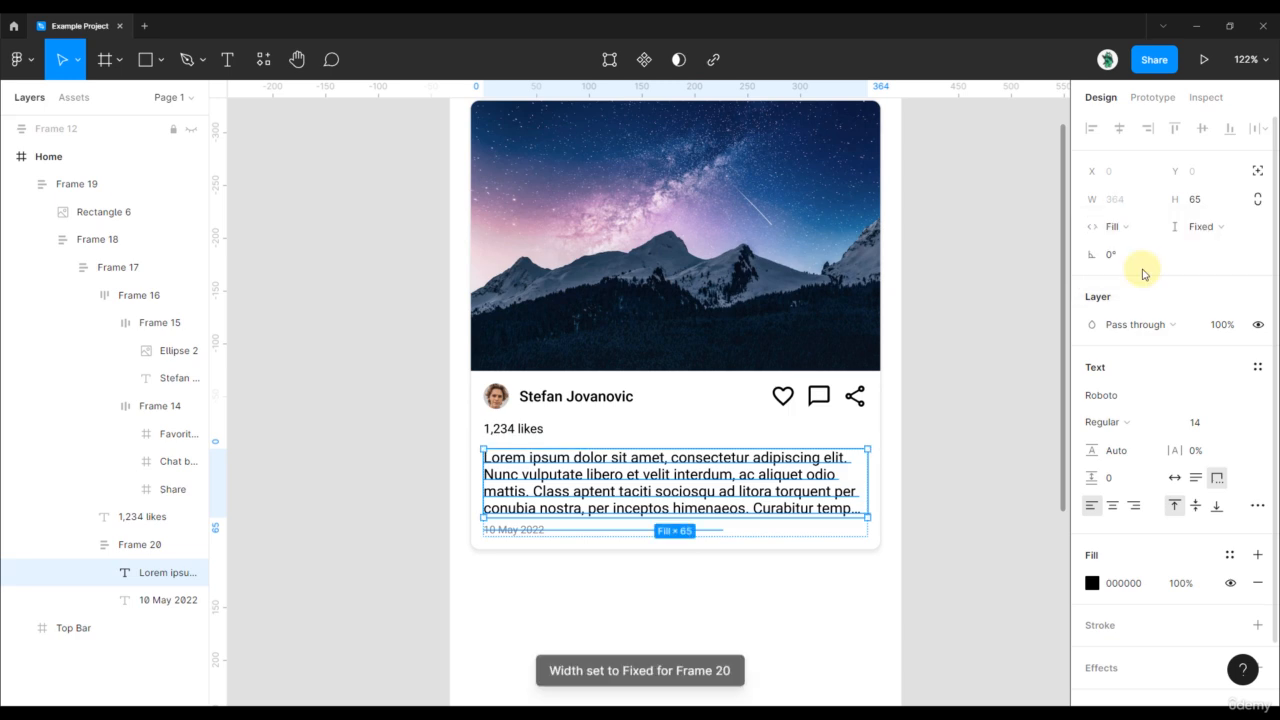
click(948, 338)
click(634, 234)
drag(886, 537, 838, 472)
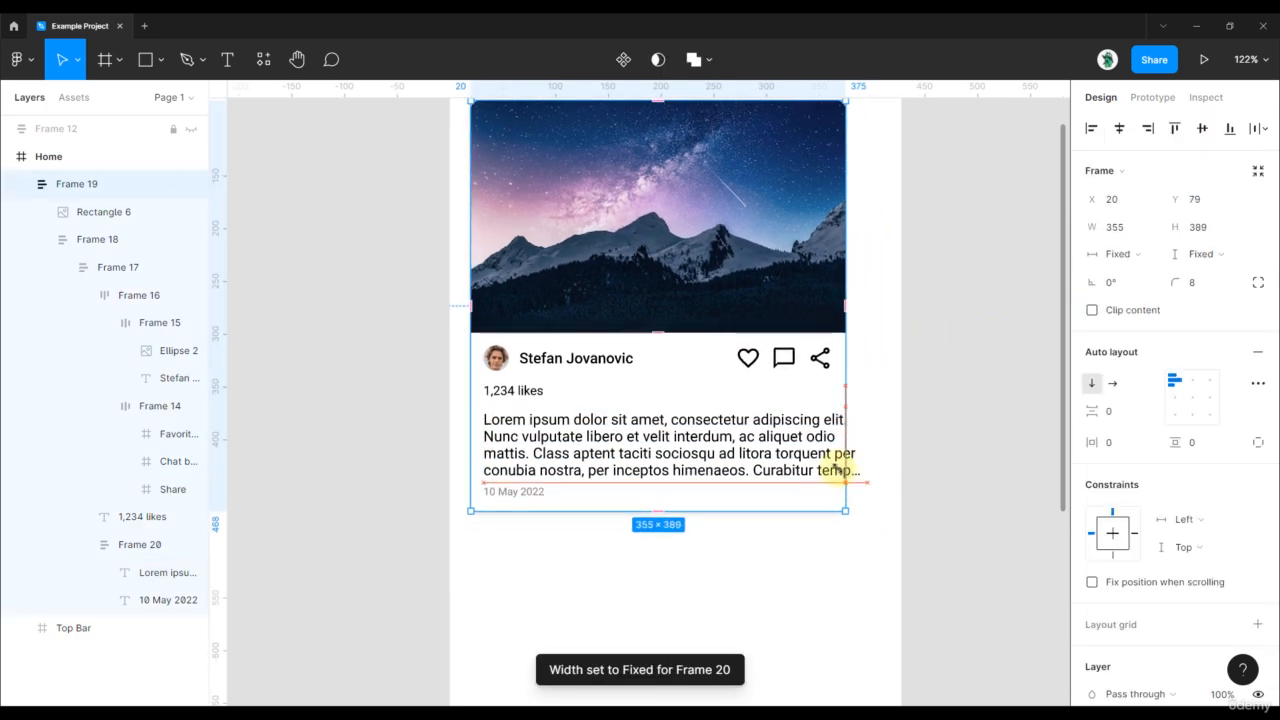
key(ctrl+z)
key(ctrl+z)
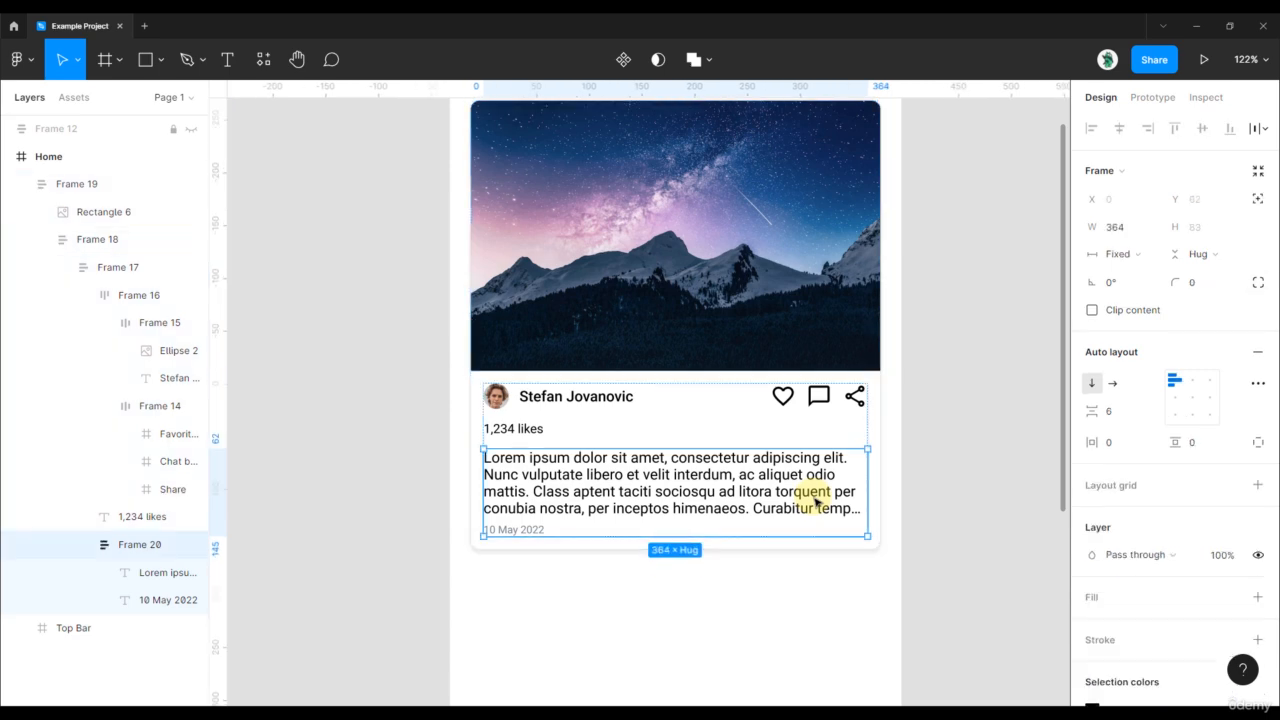
- Make Frame 20 fill the card width and check the reflow by shrinking the card
click(1122, 258)
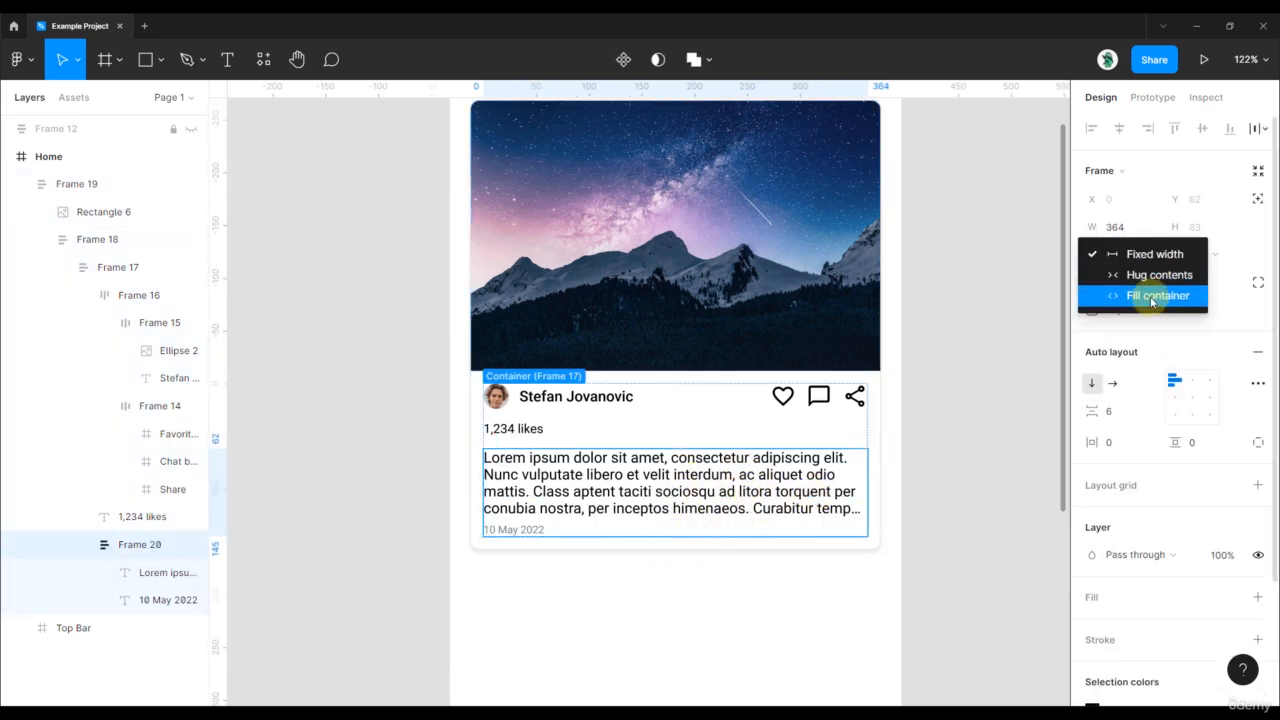
click(1153, 296)
click(951, 314)
scroll(945, 320, right, 2)
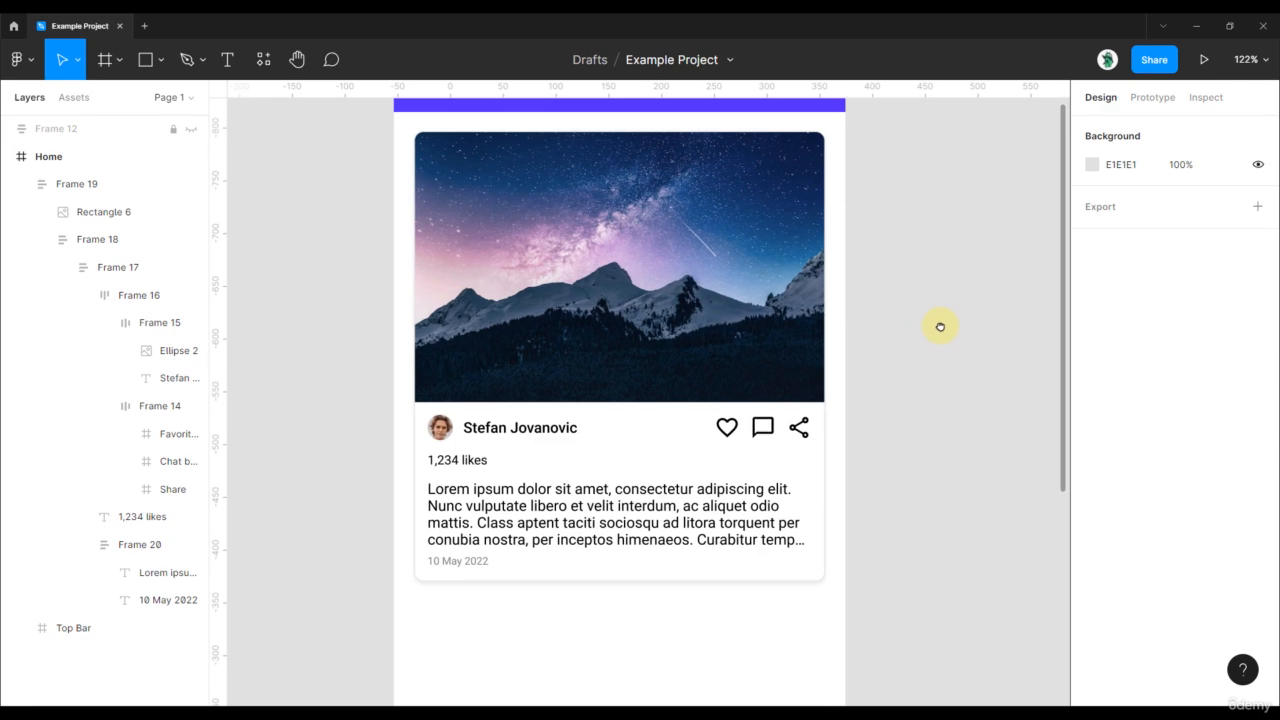
double_click(617, 537)
double_click(617, 536)
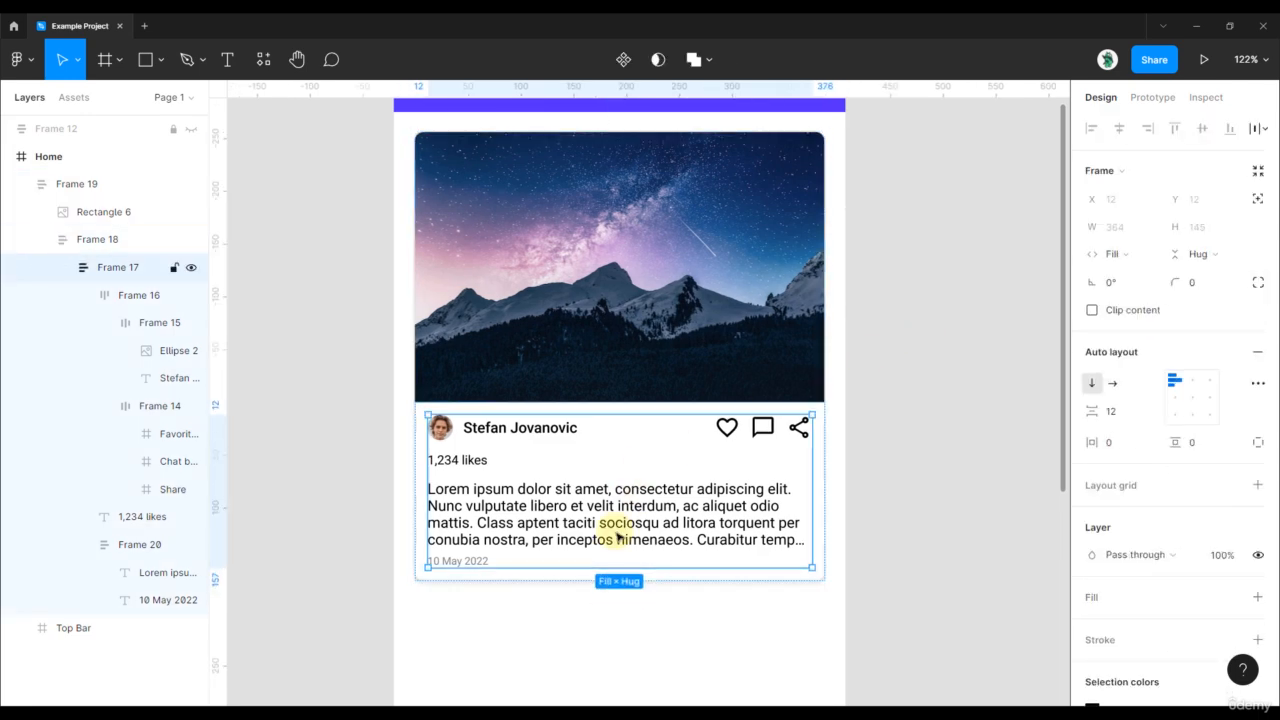
double_click(616, 535)
click(517, 194)
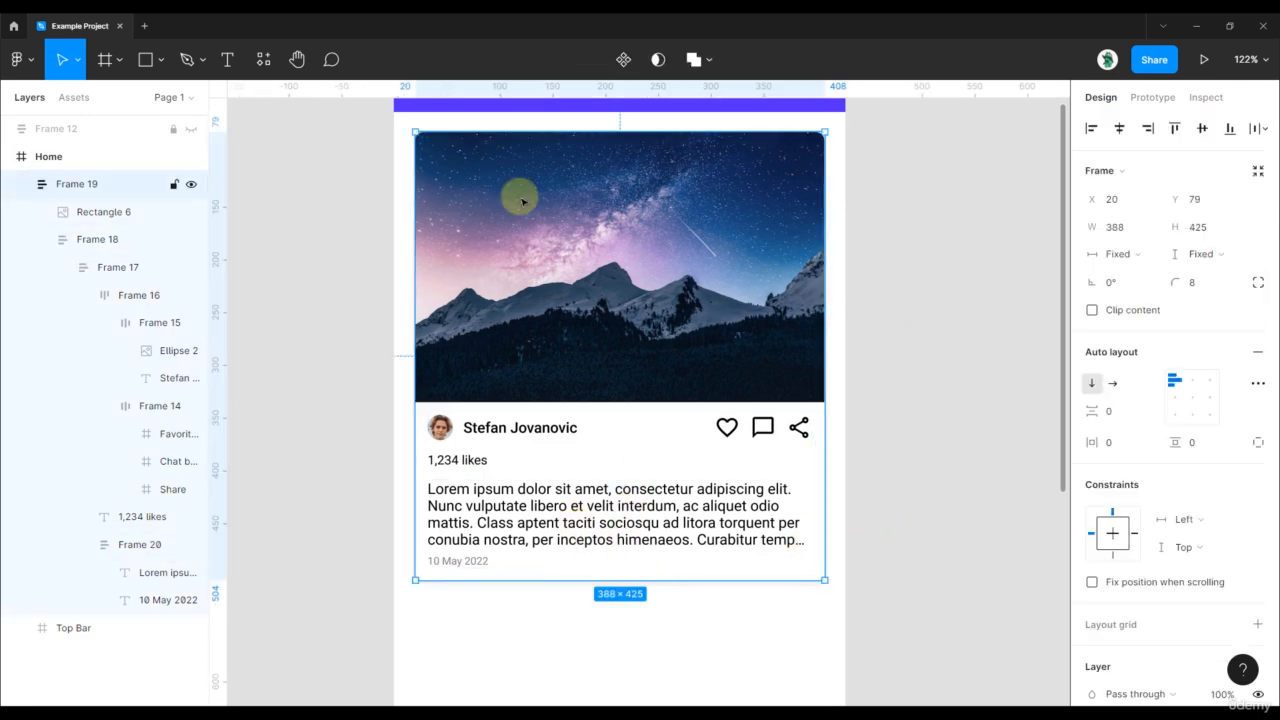
drag(822, 579, 734, 469)
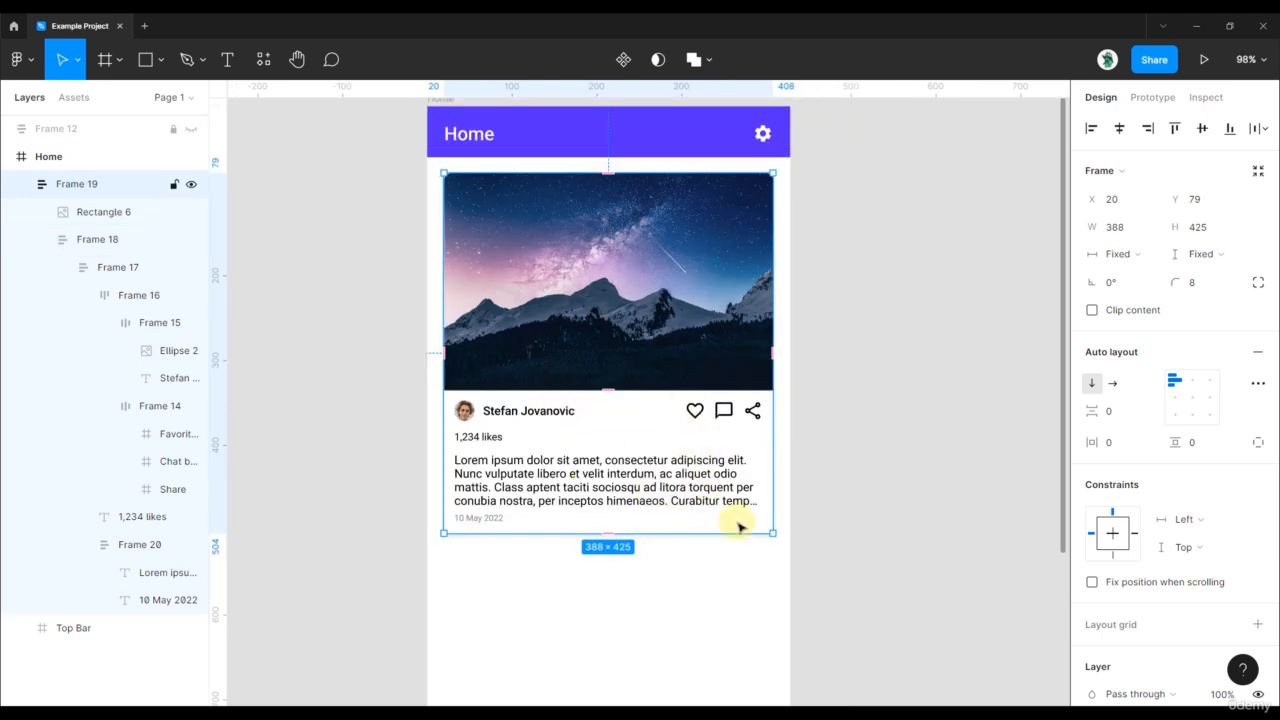
drag(772, 531, 670, 397)
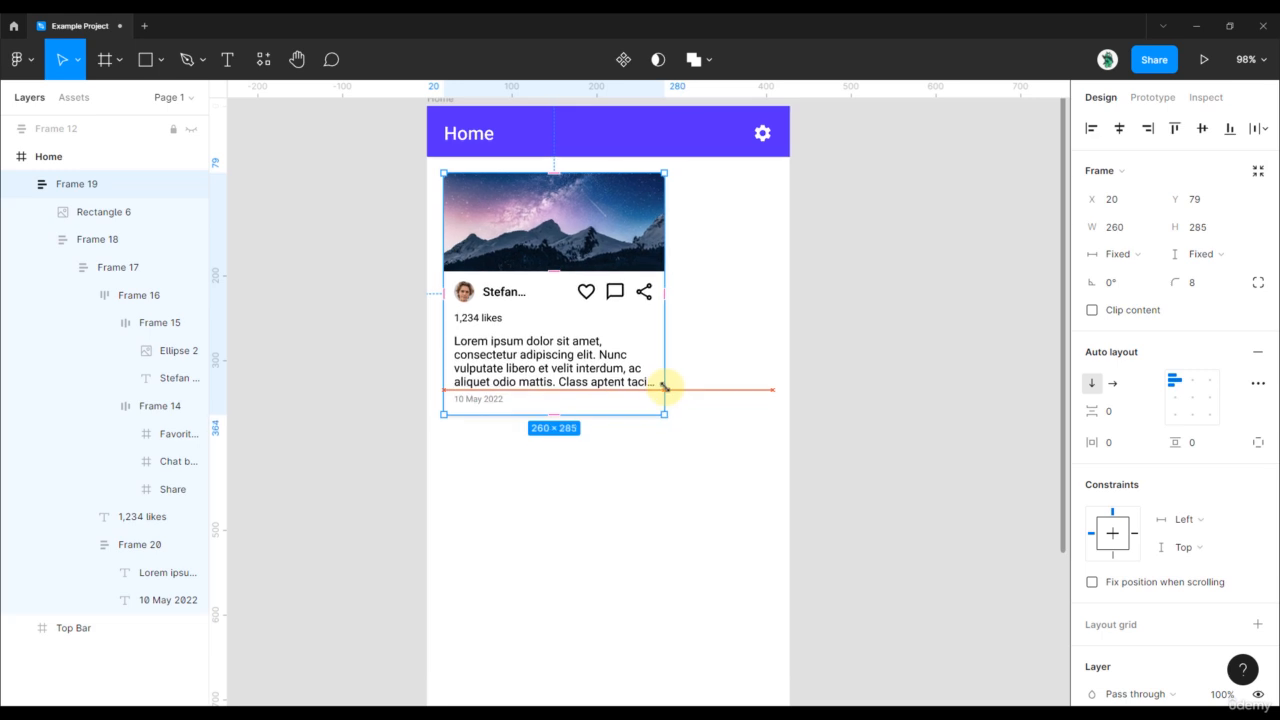
key(ctrl+z)
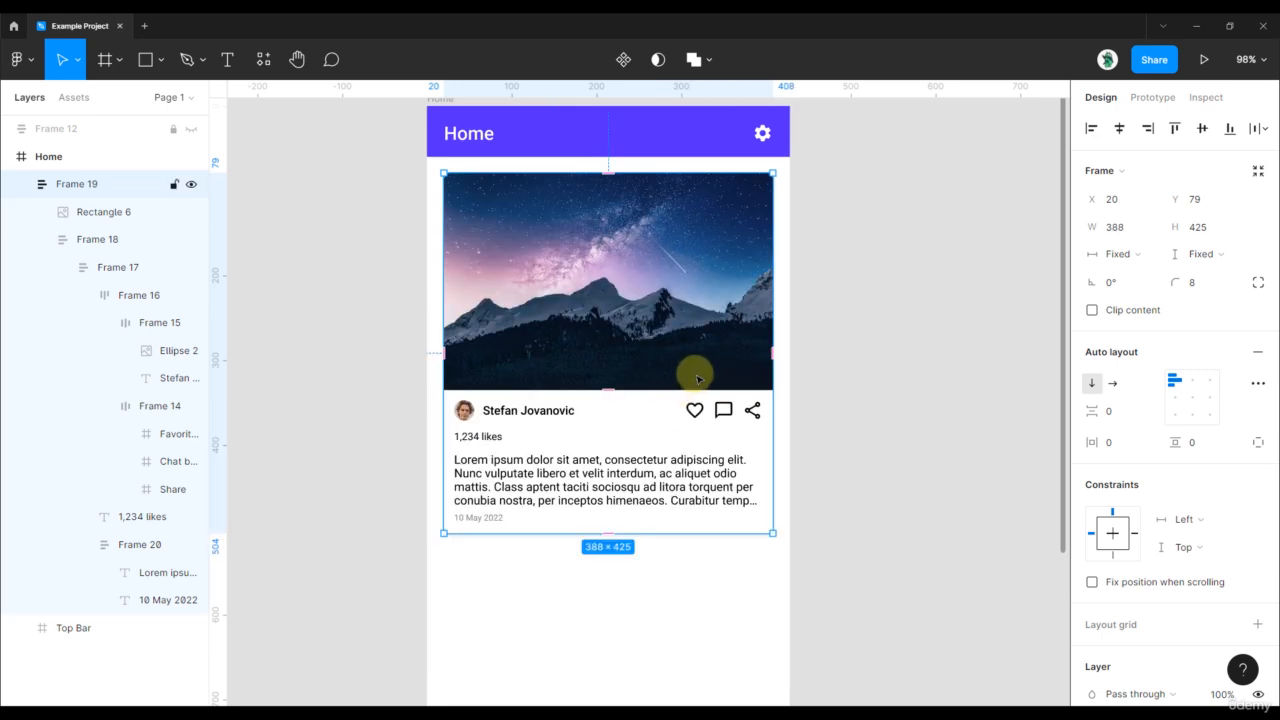
- Scale the whole card proportionally with the Scale tool, then undo
click(74, 59)
click(80, 121)
click(828, 450)
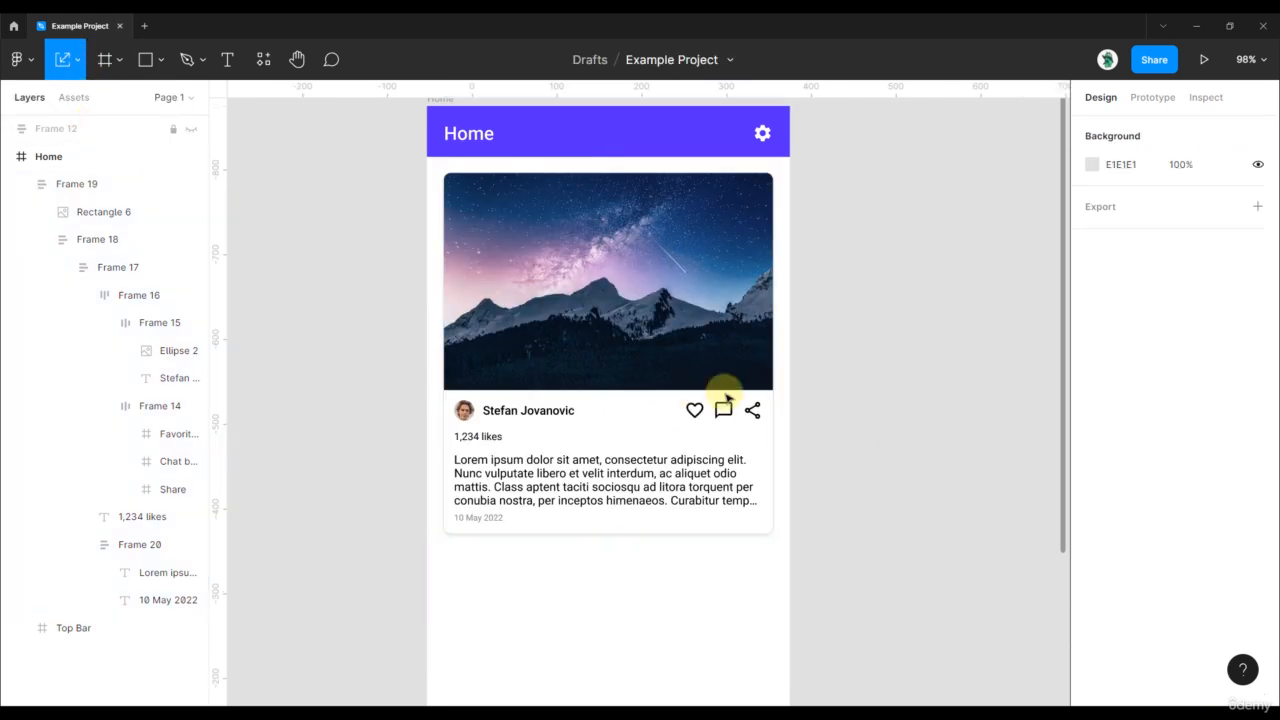
click(732, 425)
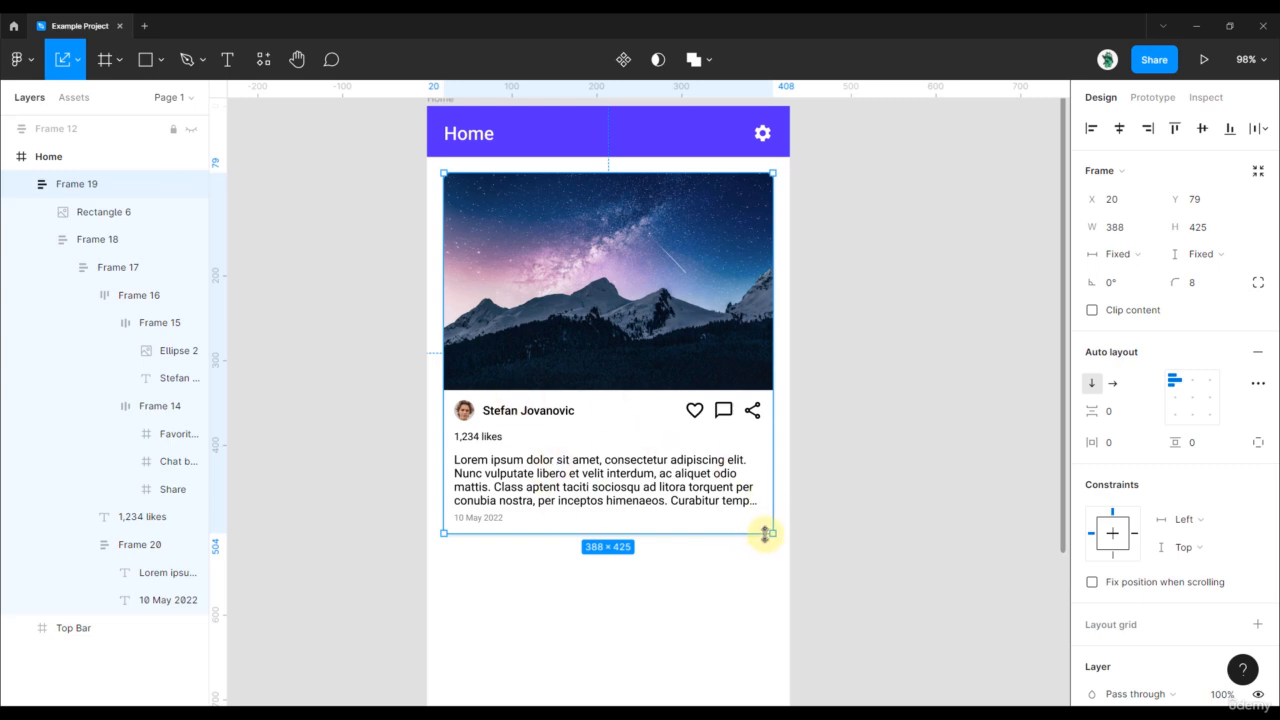
drag(770, 532, 631, 330)
key(ctrl+z)
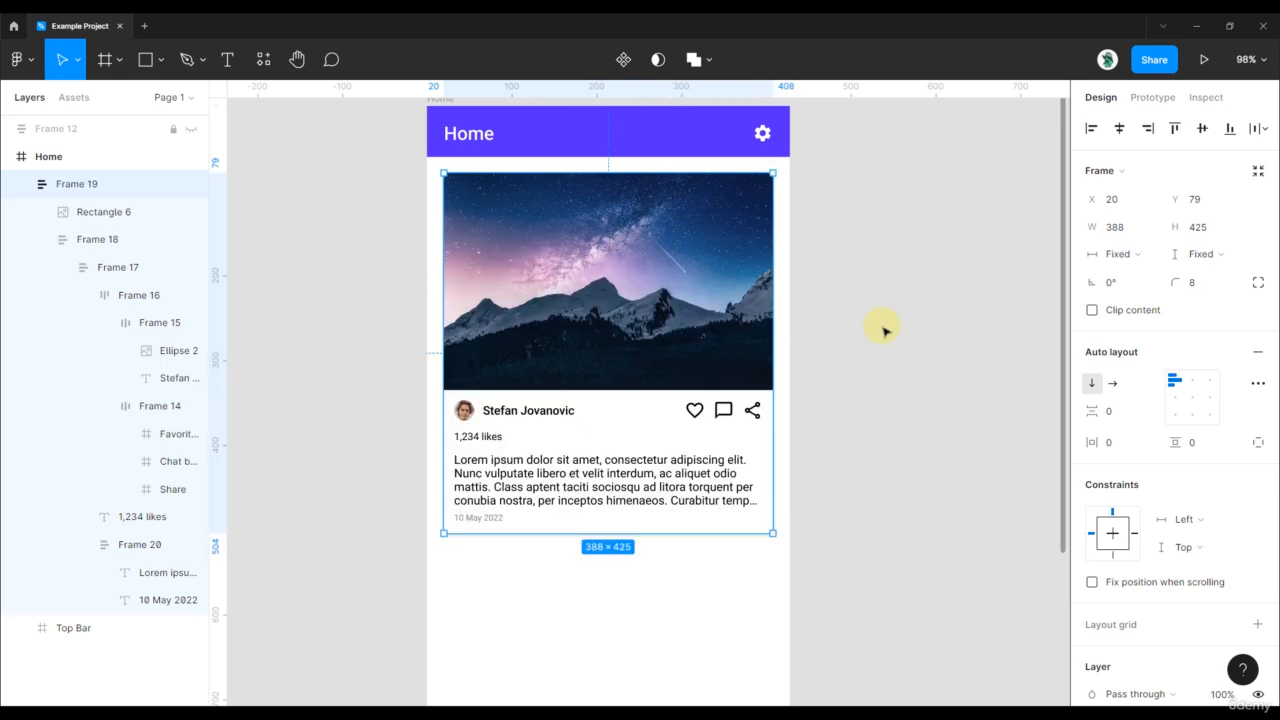
click(860, 360)
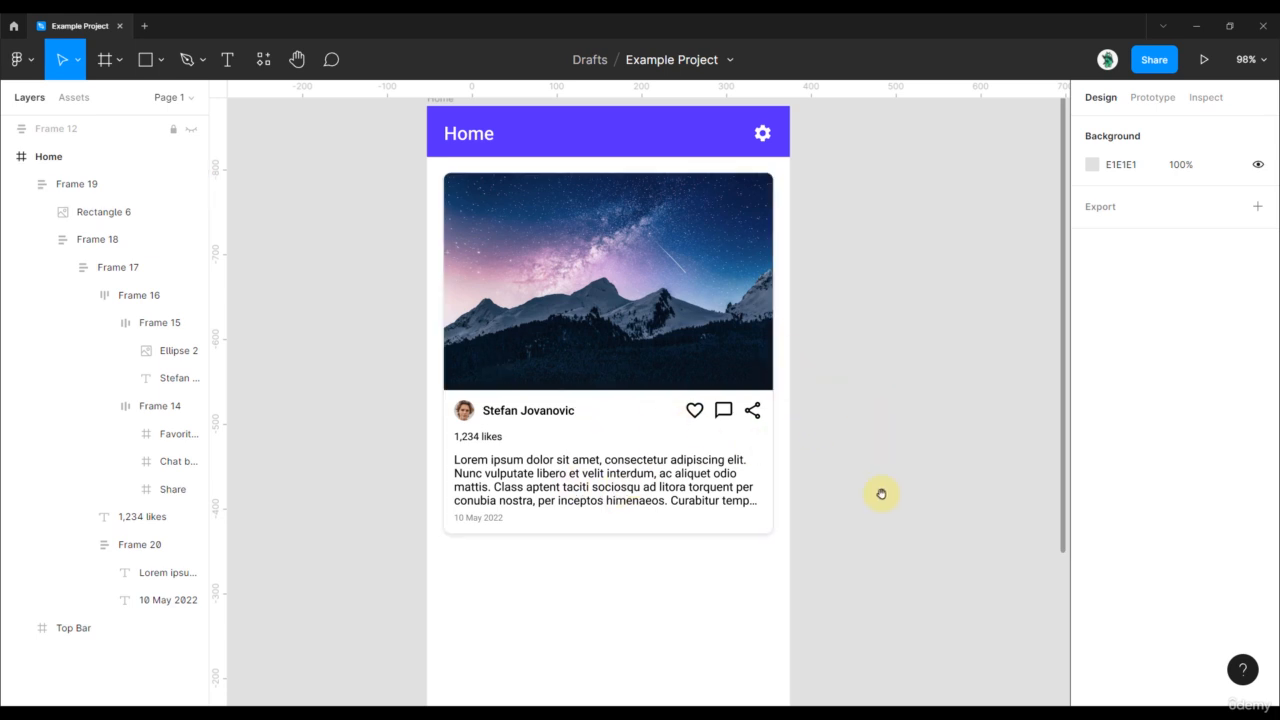
- Pan and zoom to recentre the 388 × 425 post card on the canvas
drag(882, 498, 899, 468)
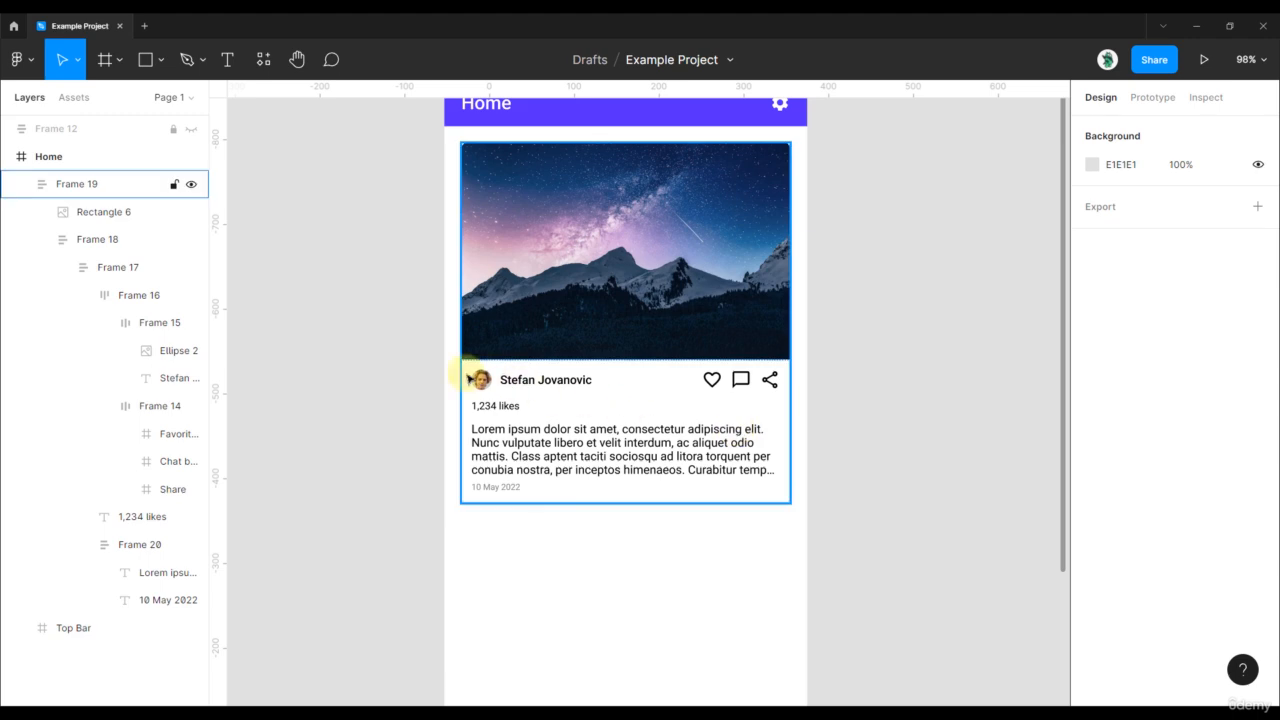
scroll(471, 376, up, 2)
click(588, 399)
scroll(591, 400, down, 2)
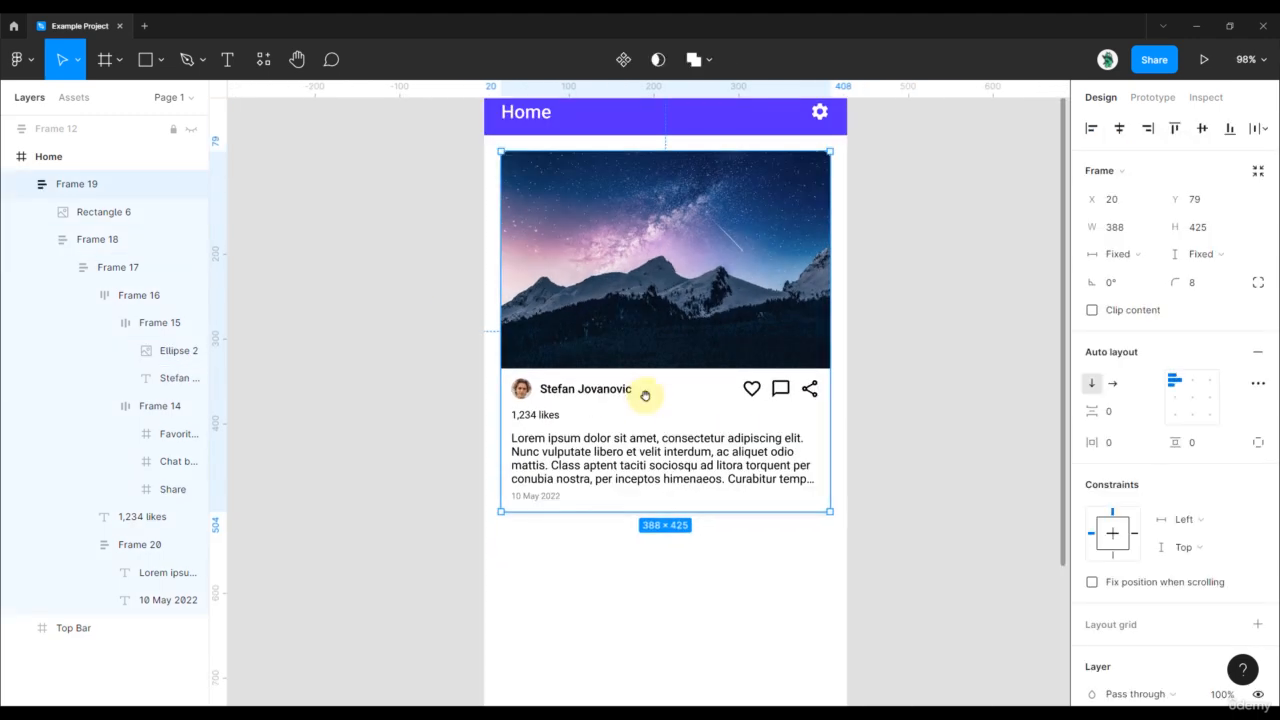
drag(645, 396, 635, 433)
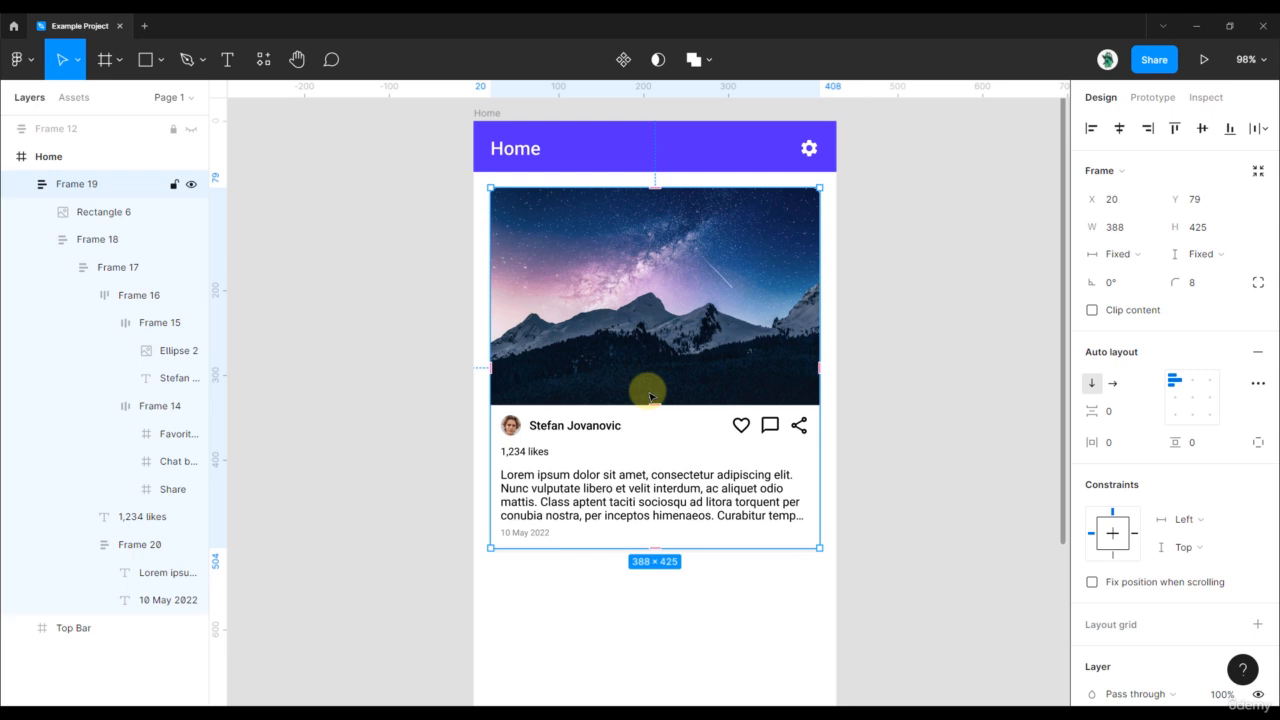
scroll(608, 402, up, 2)
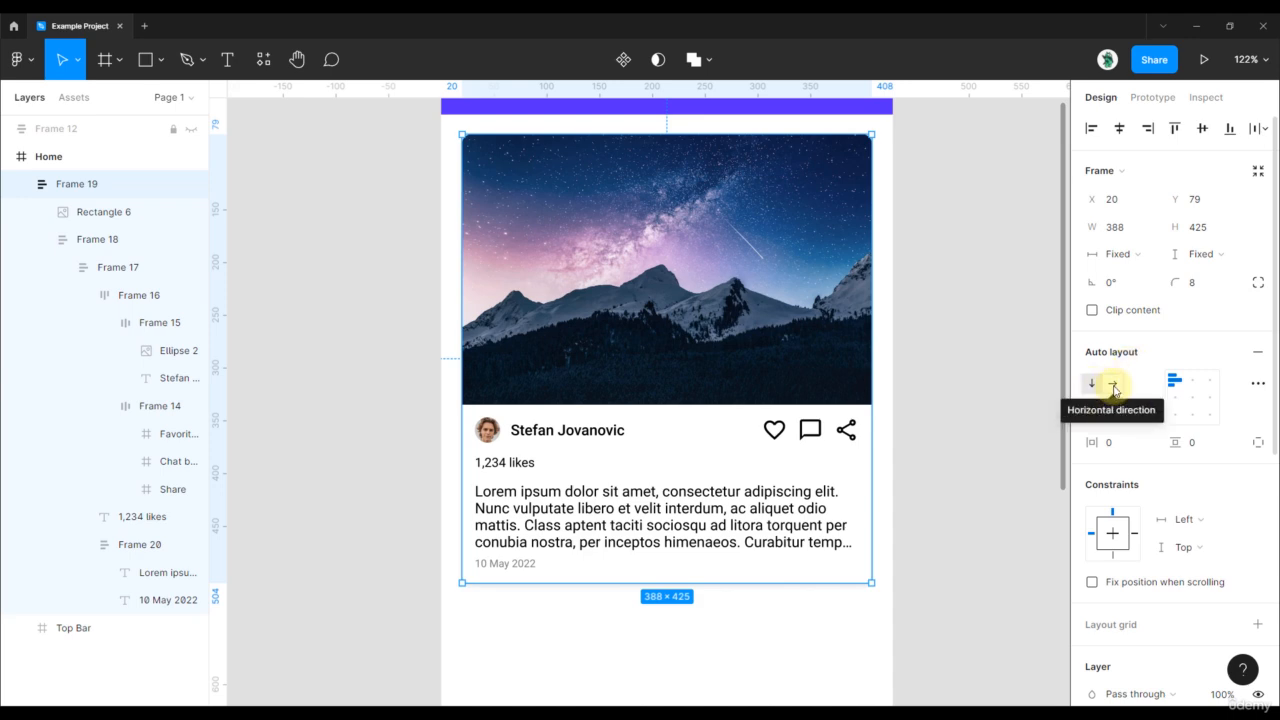
click(969, 317)
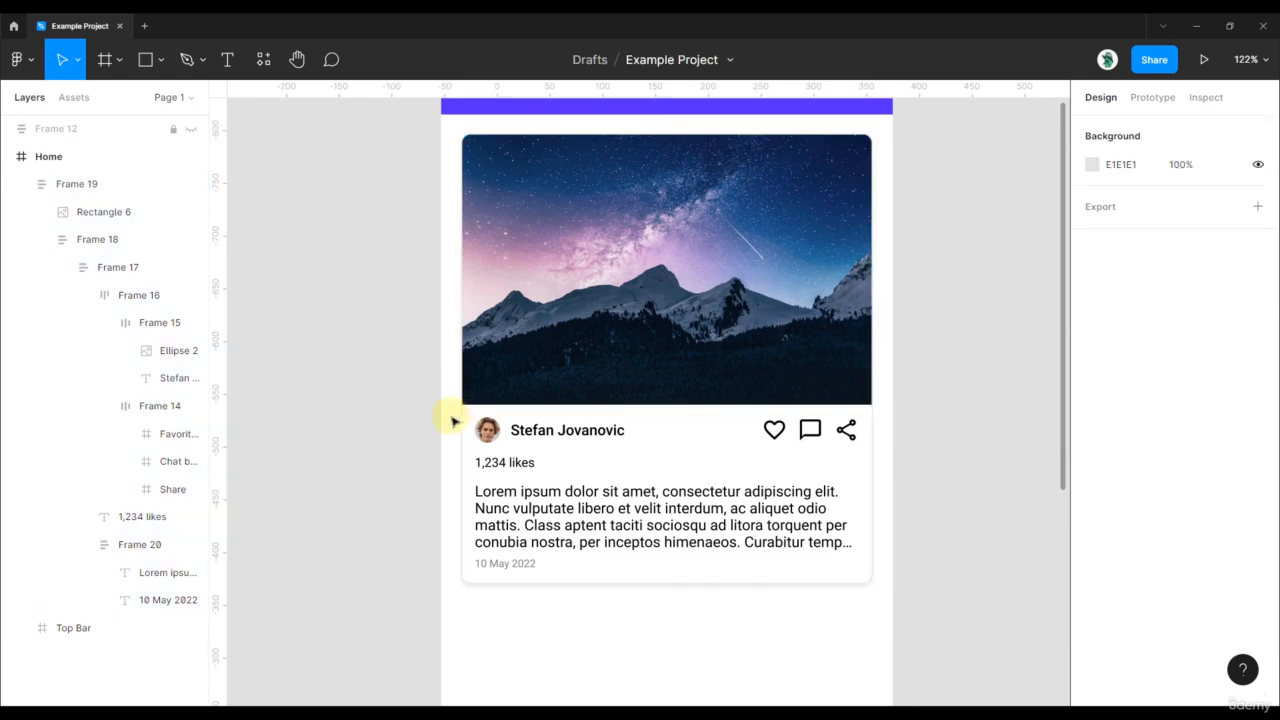
scroll(418, 433, up, 5)
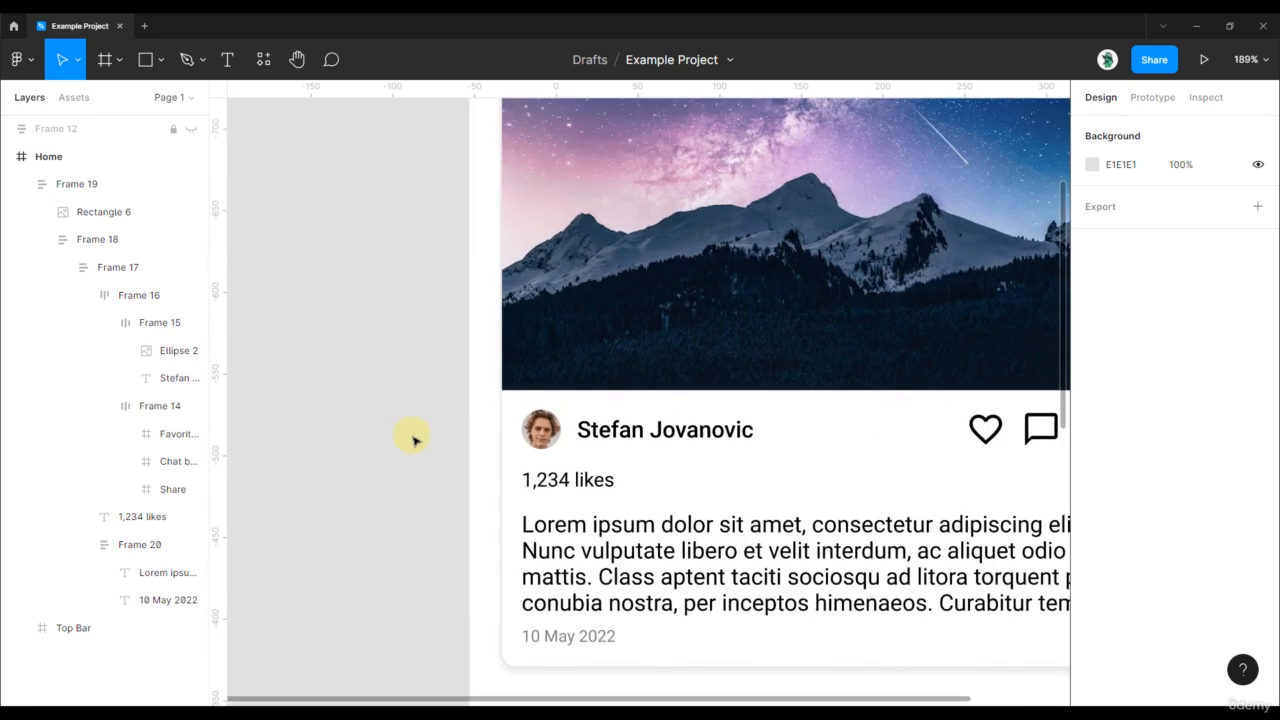
- Draw a thin 4 × 30 rectangle left of the card with 8 corner radius
key(r)
drag(378, 393, 387, 460)
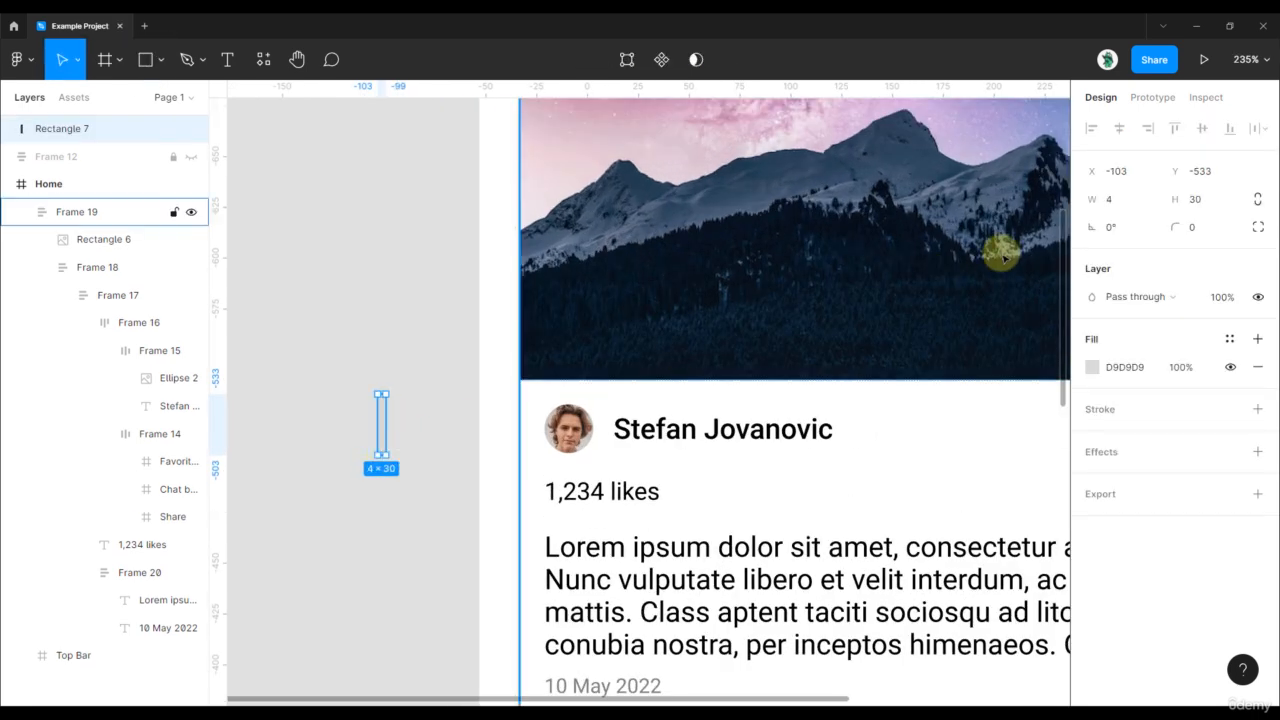
scroll(340, 383, up, 2)
click(1196, 236)
text(1)
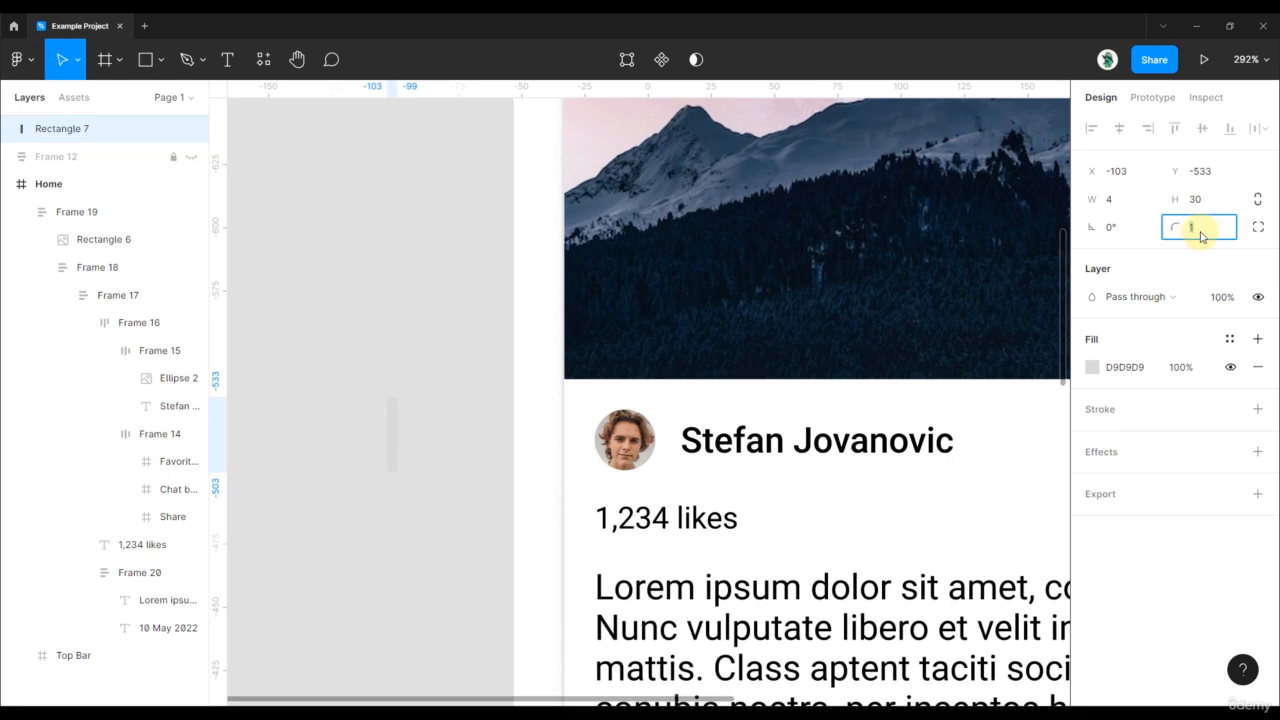
text(8)
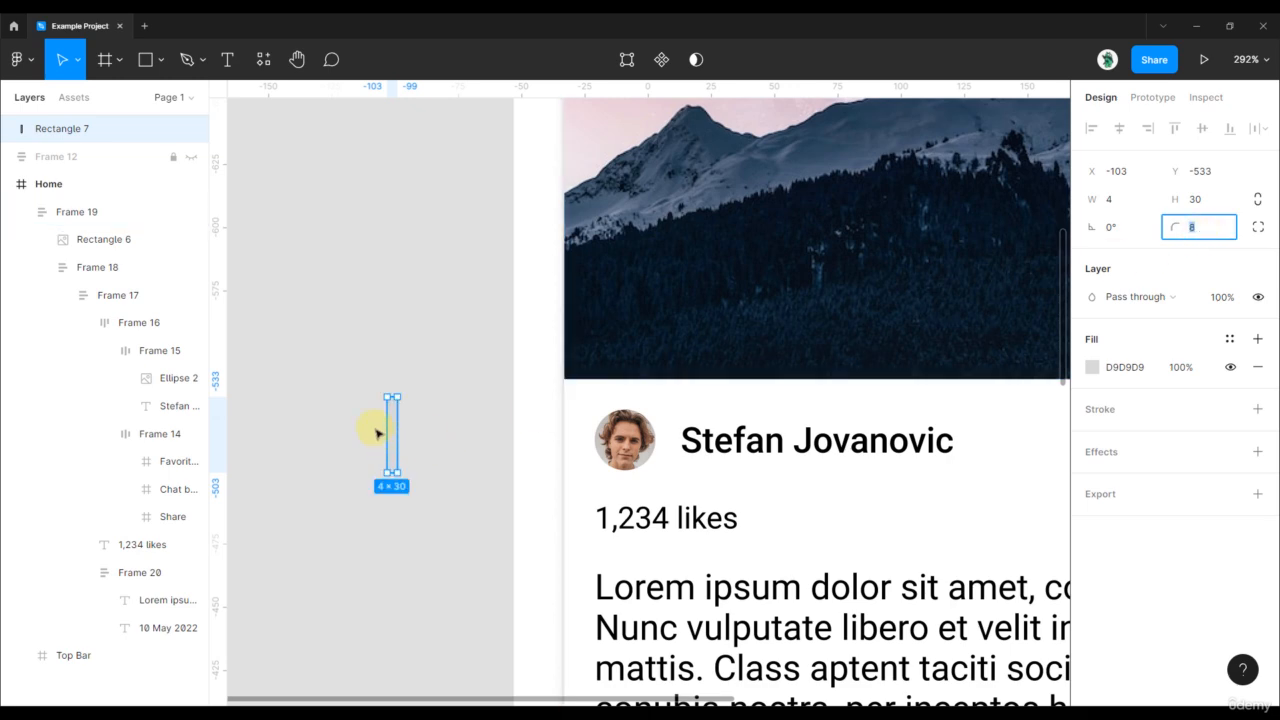
- Fill the bar with blue 1464FF
click(1092, 367)
text(1464FF)
key(Return)
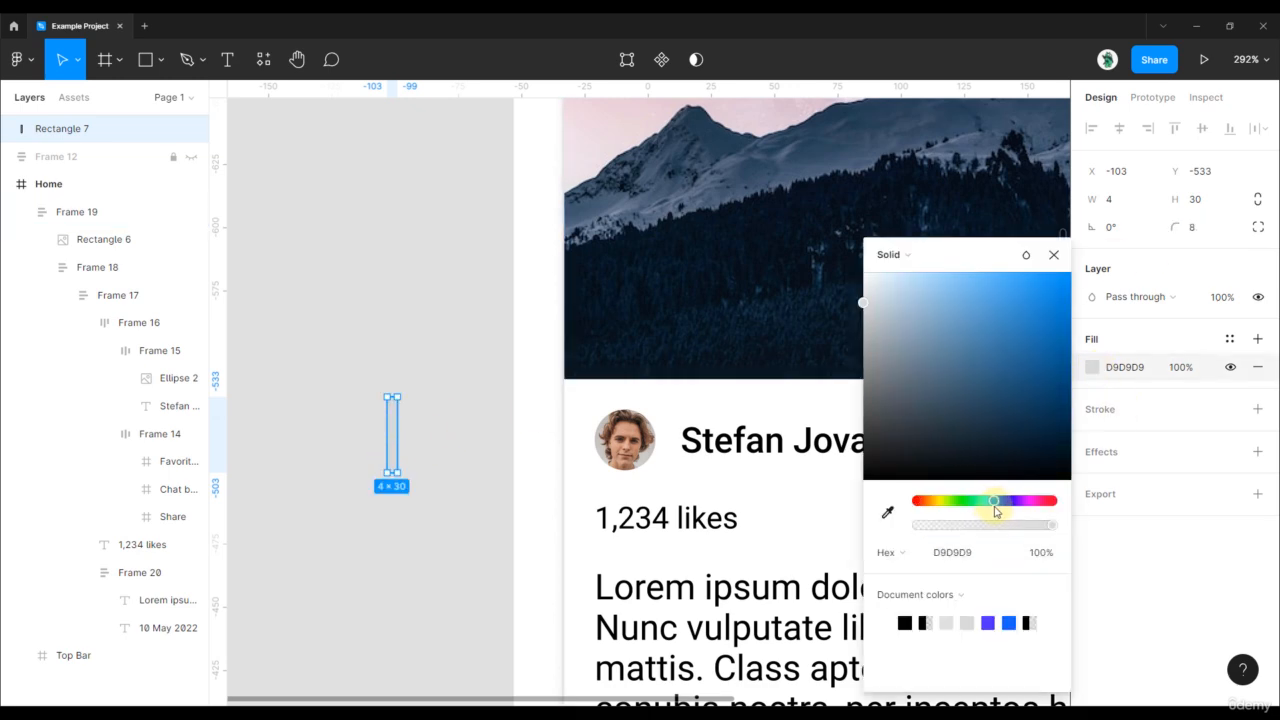
click(383, 383)
- Move the blue bar into Frame 18 above the avatar and name row
click(397, 418)
drag(395, 430, 592, 425)
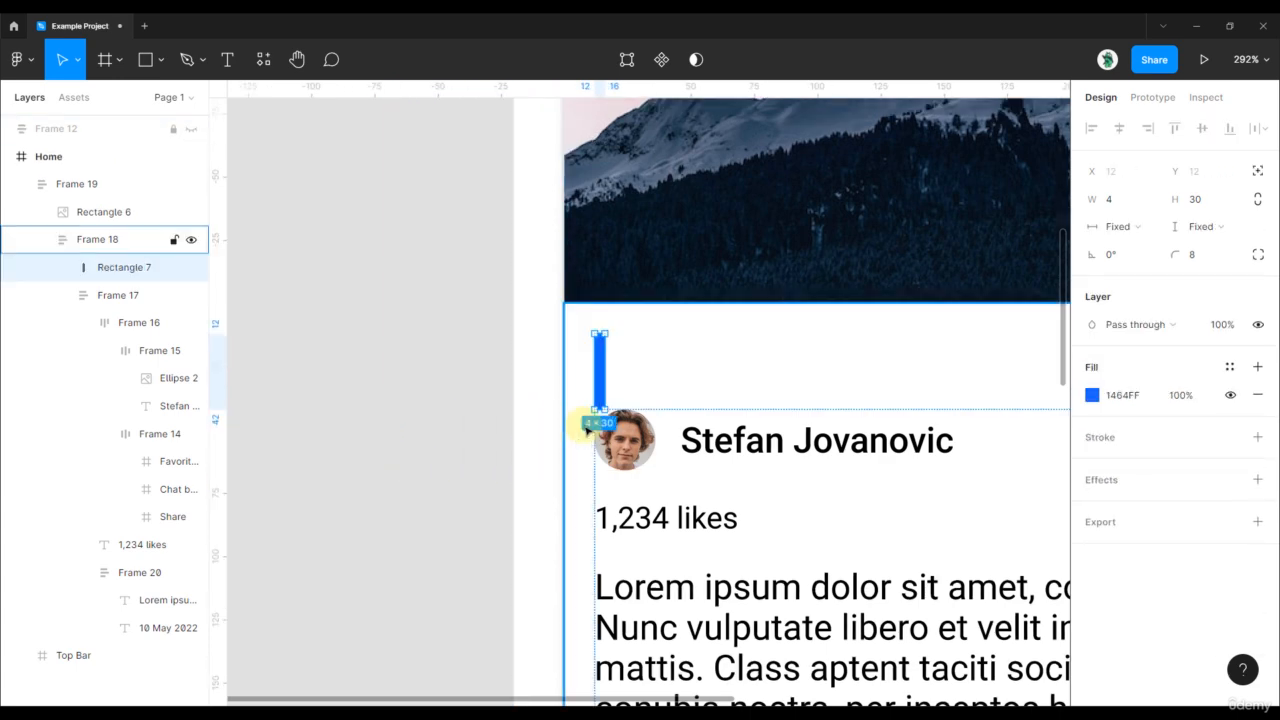
scroll(677, 398, down, 5)
scroll(866, 343, up, 3)
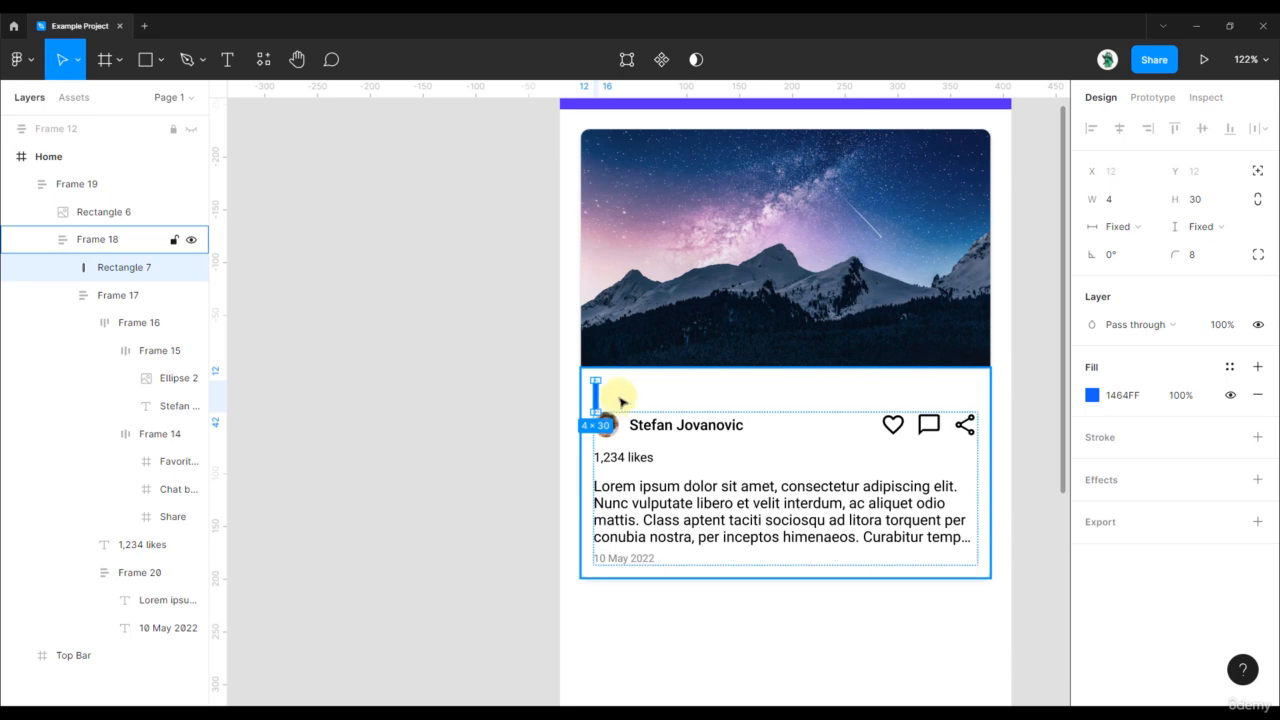
click(610, 398)
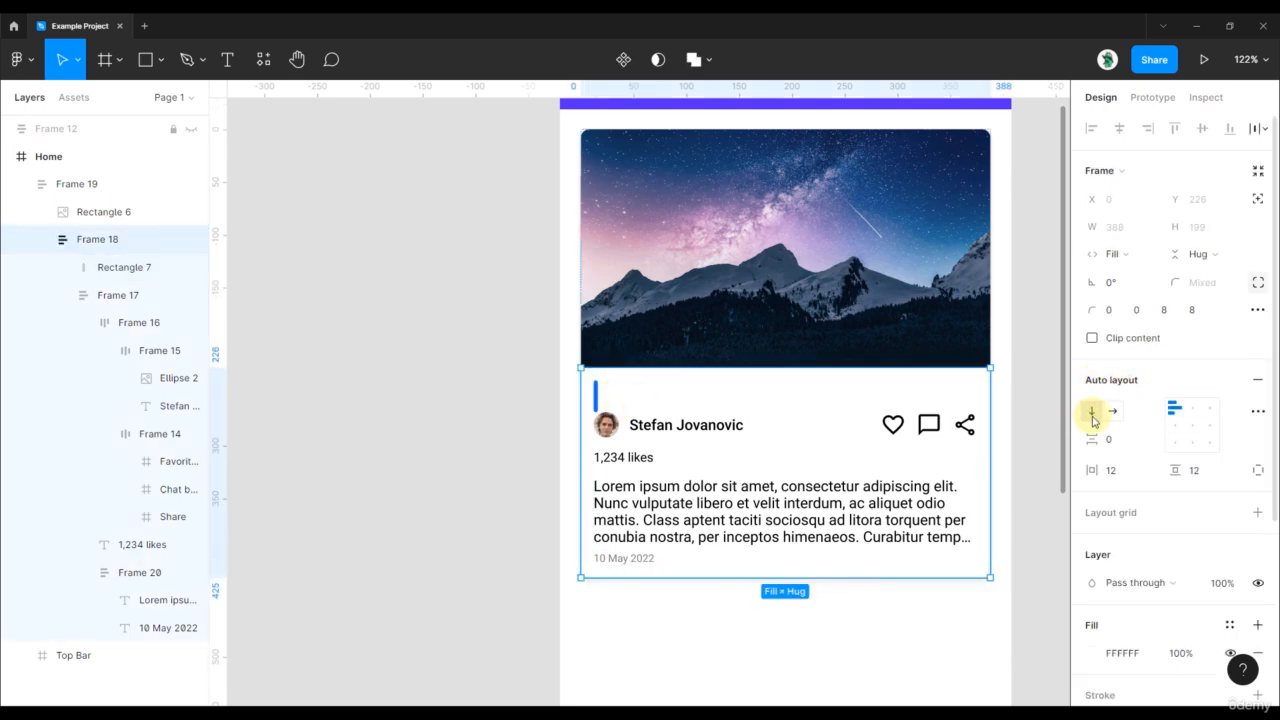
- Set the blue bar to absolute position on the card's left edge, 24 px tall
scroll(605, 395, up, 5)
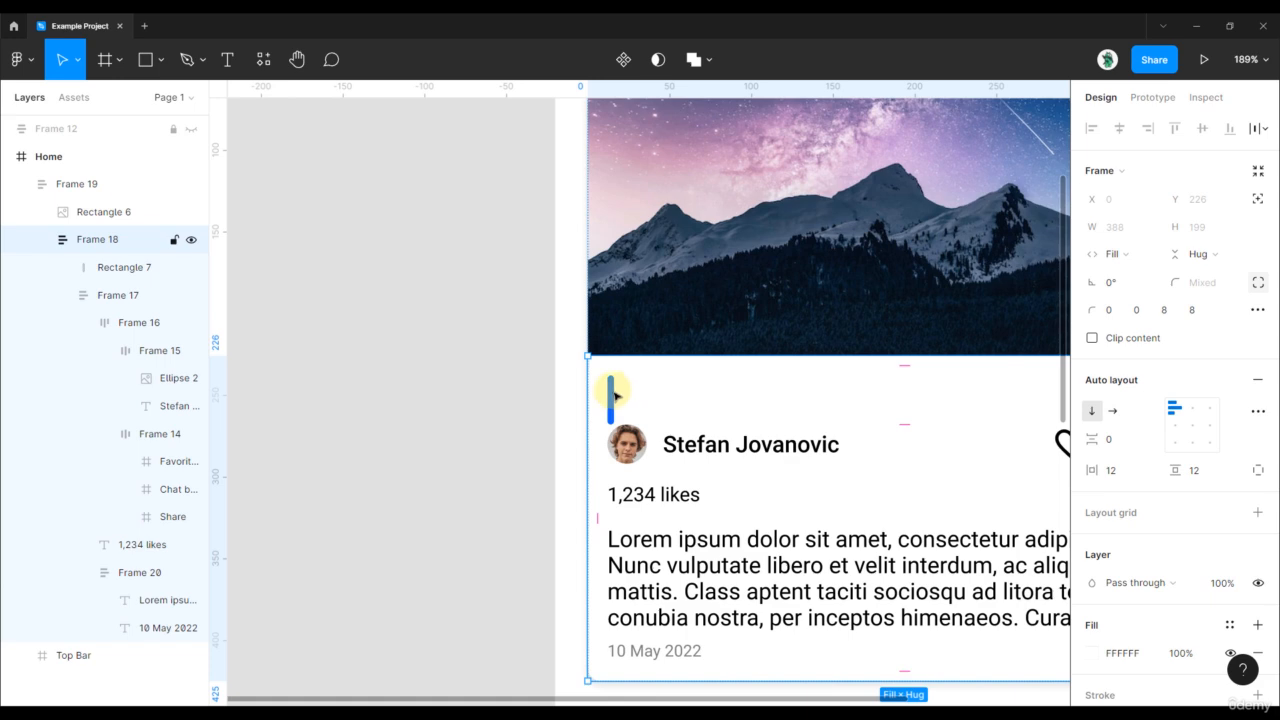
click(612, 396)
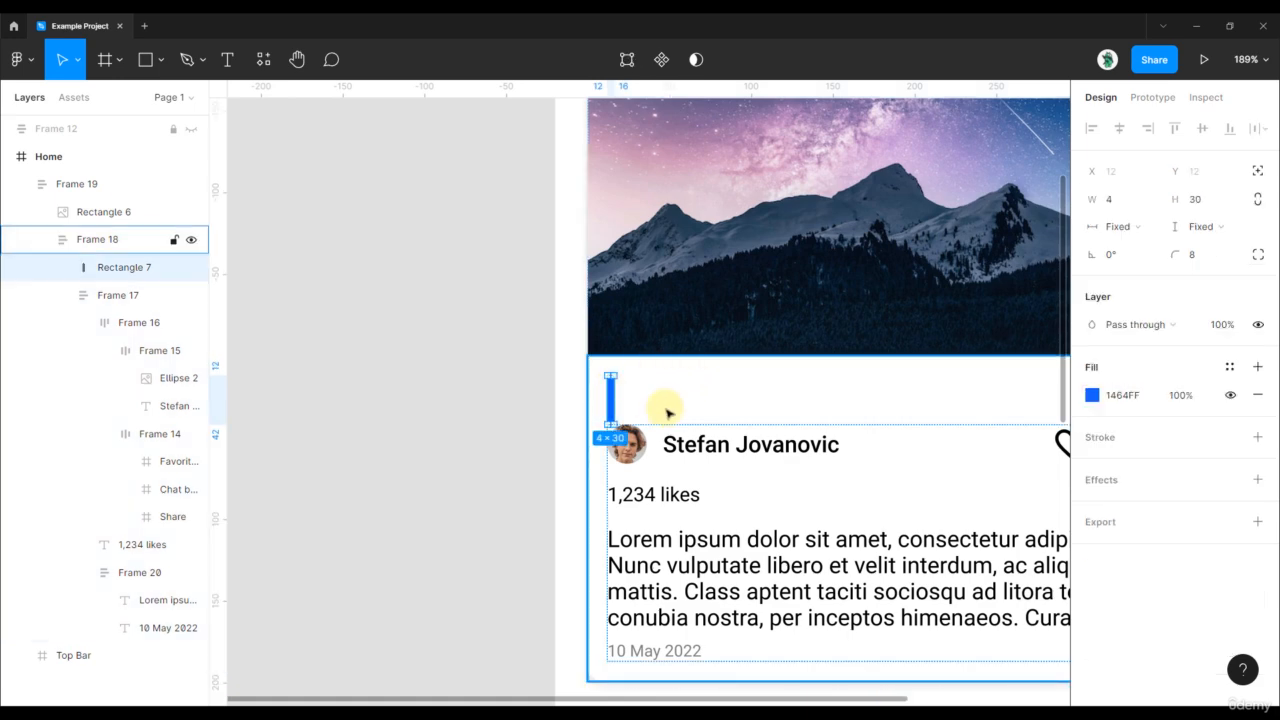
click(1257, 172)
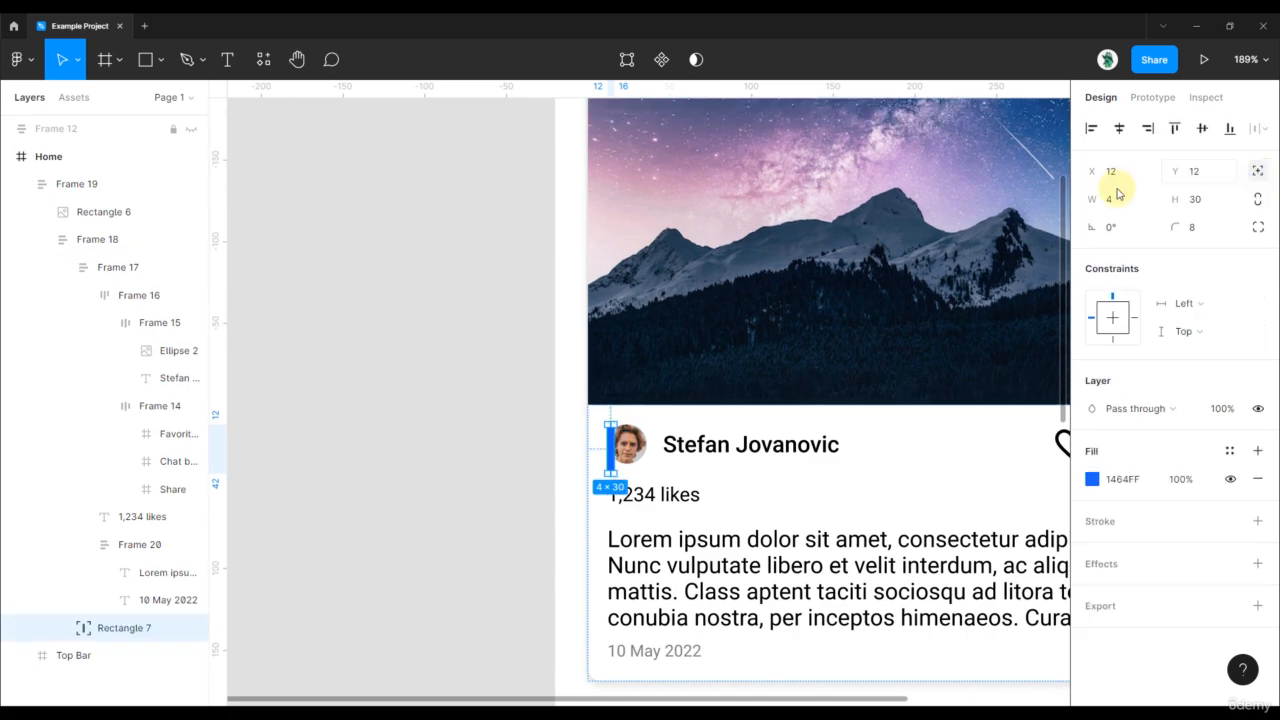
scroll(614, 449, up, 5)
drag(645, 430, 589, 420)
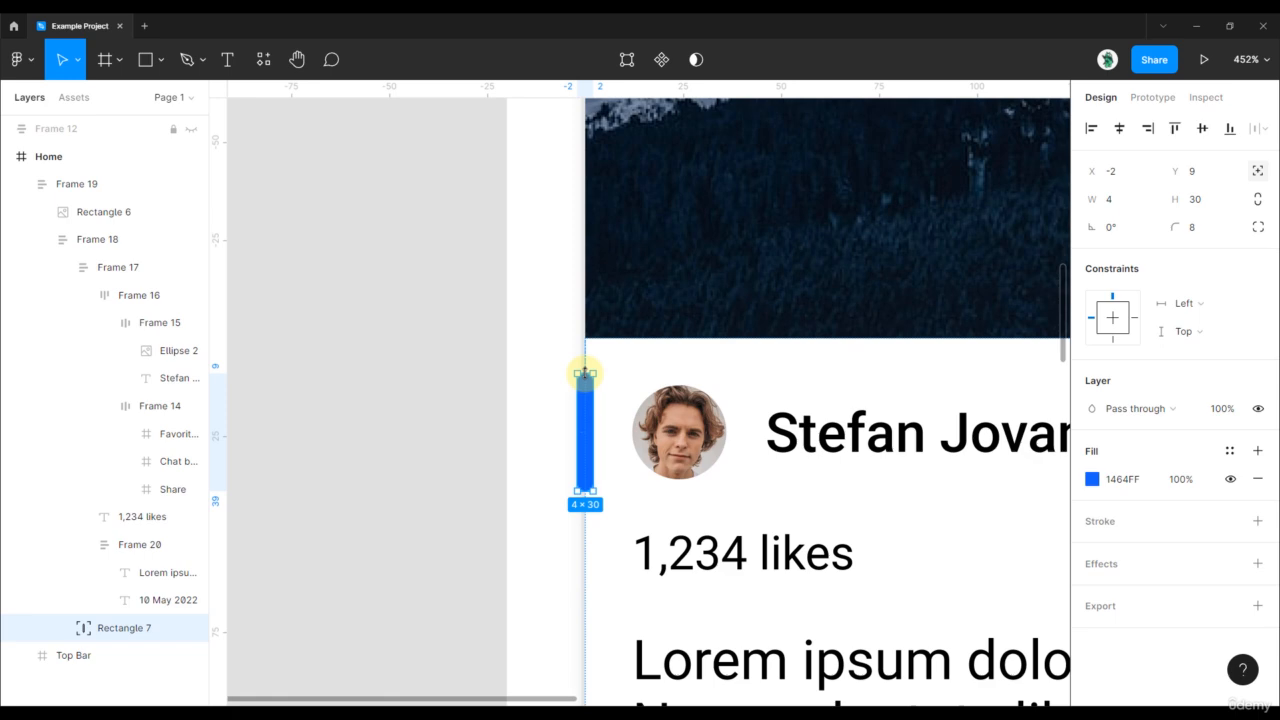
drag(585, 374, 586, 383)
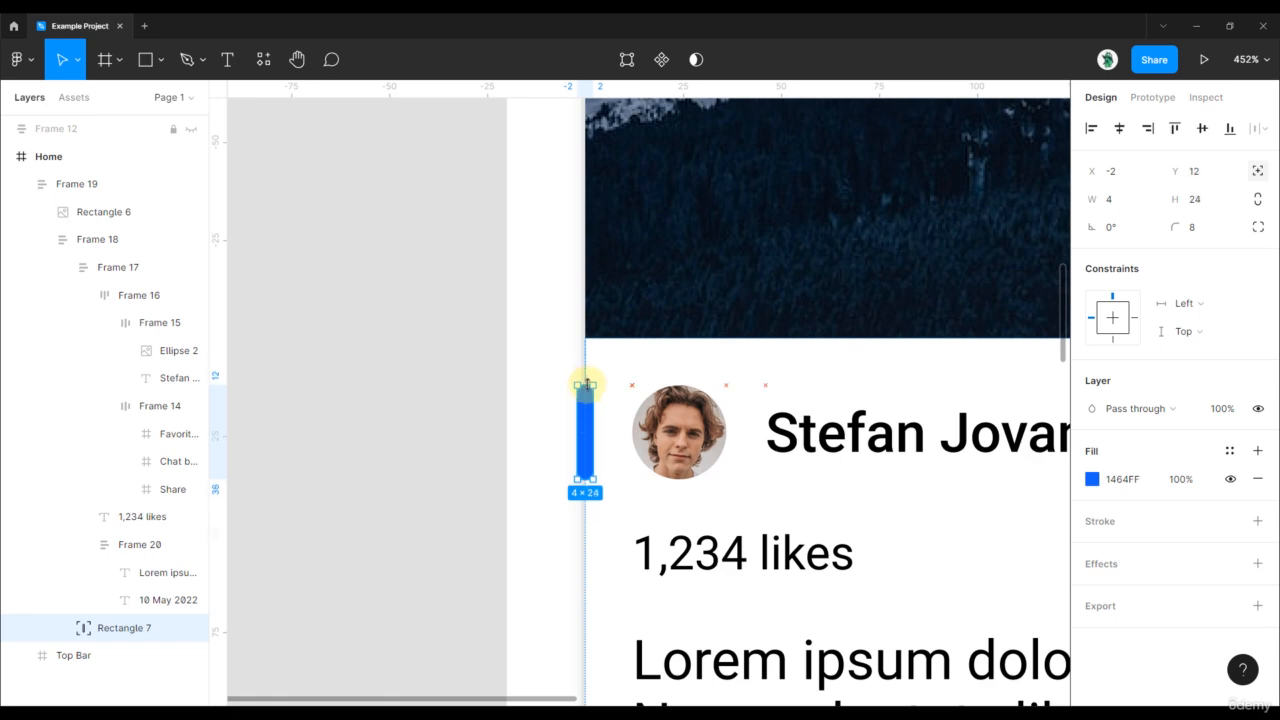
click(429, 434)
- Try moving the bar's layer from Frame 18 into Frame 19 in the layers panel
scroll(429, 434, down, 5)
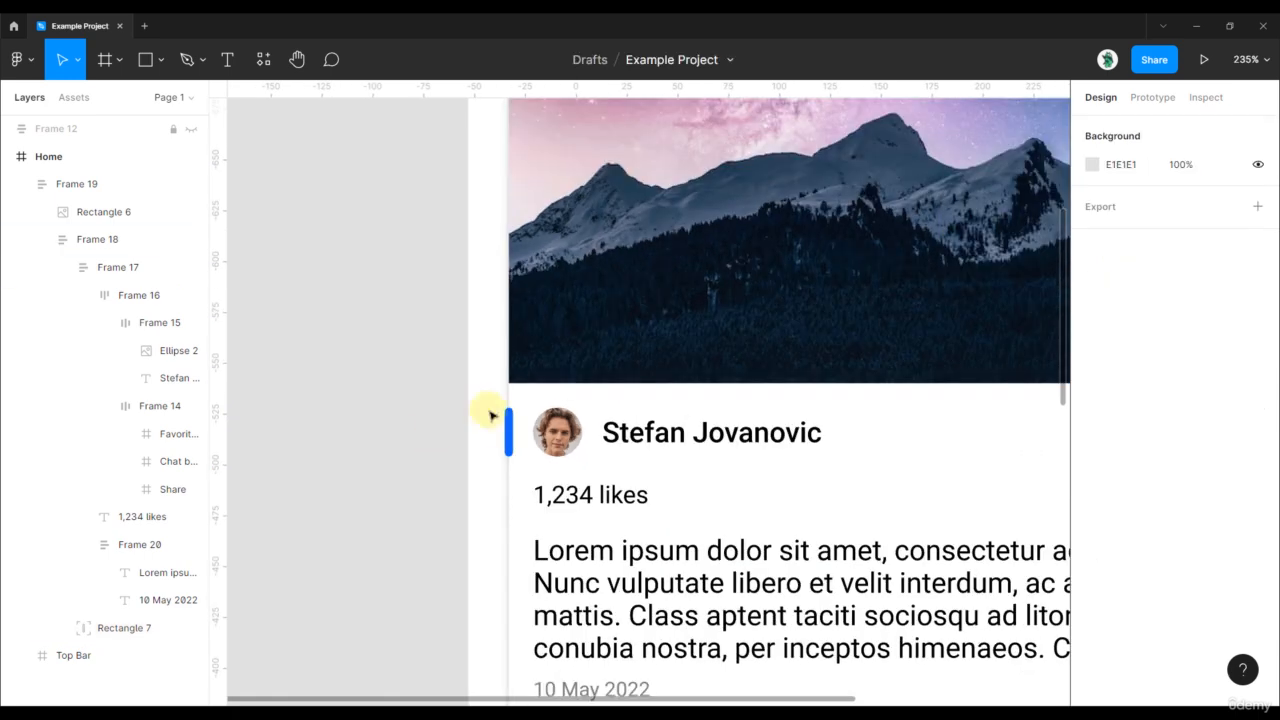
click(500, 420)
scroll(506, 420, up, 2)
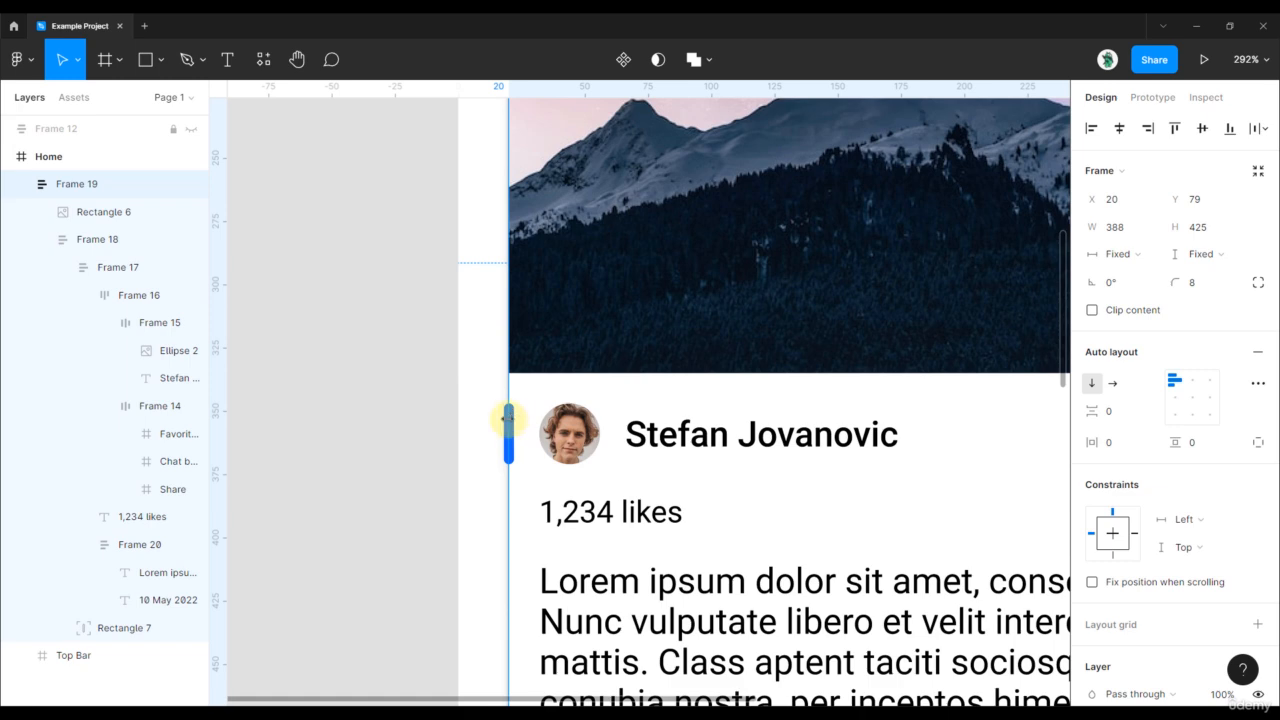
scroll(505, 420, up, 3)
click(509, 422)
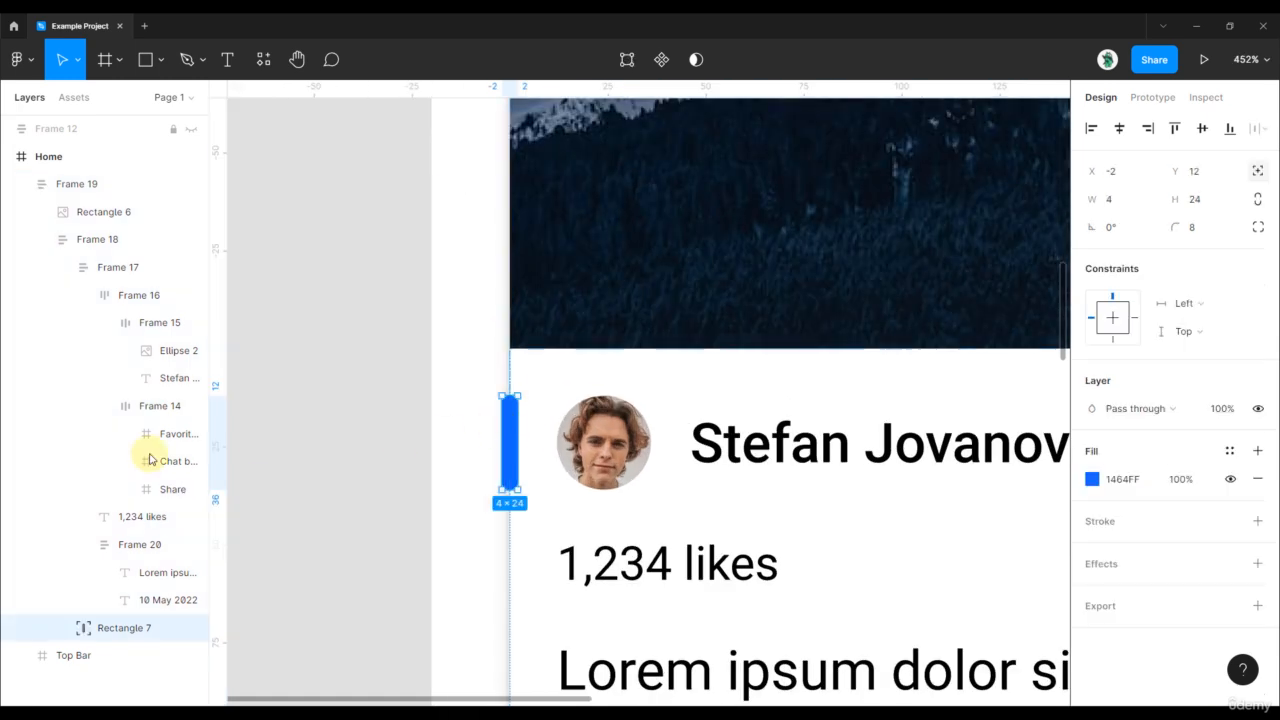
click(41, 239)
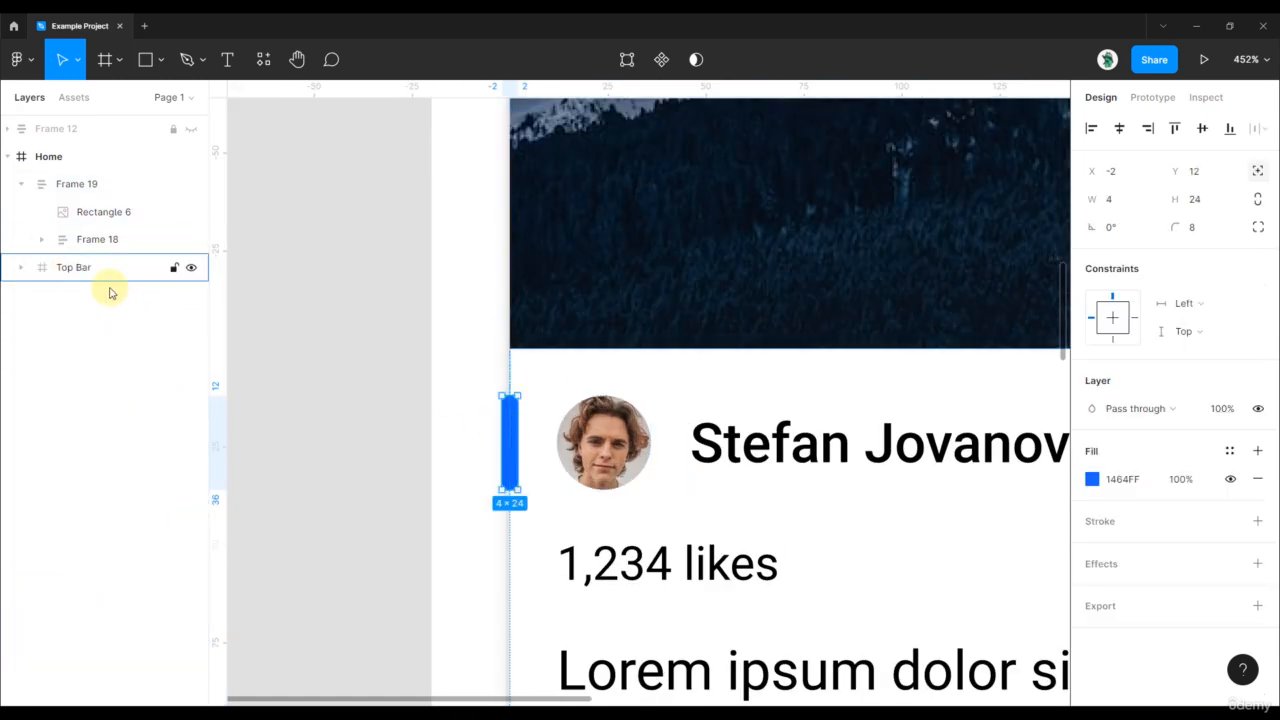
click(42, 239)
drag(124, 627, 116, 273)
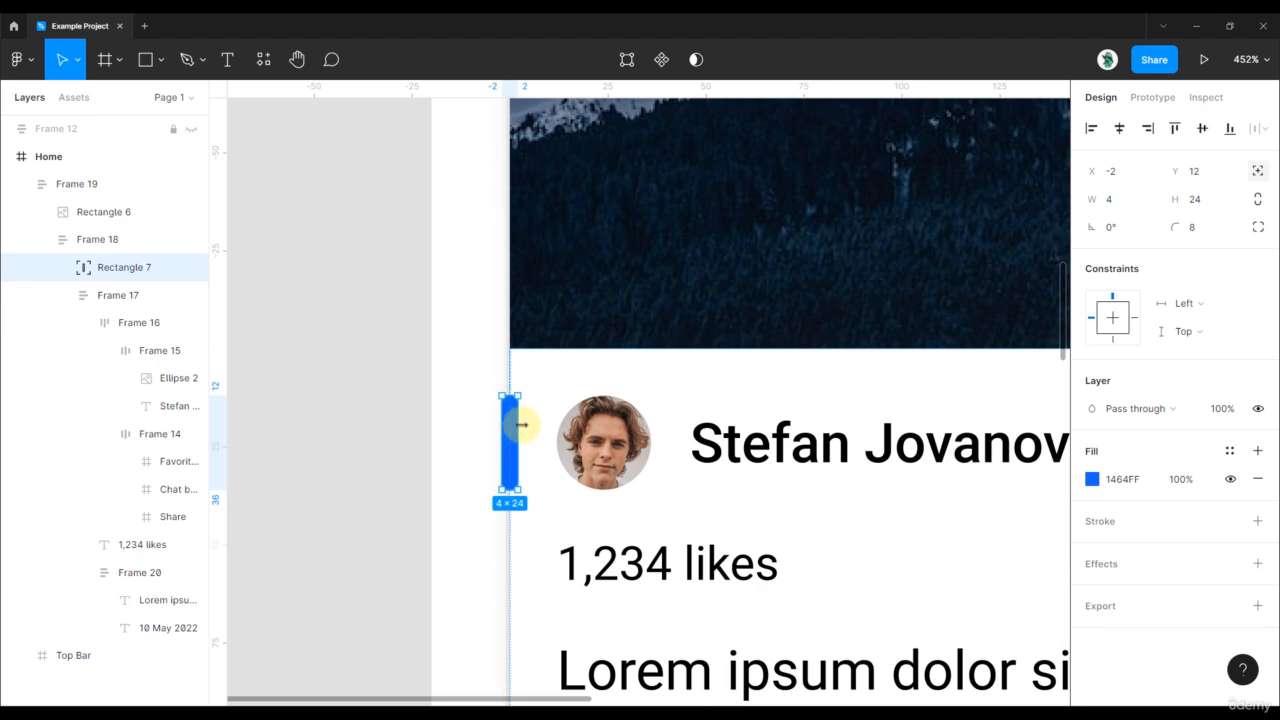
scroll(522, 425, down, 5)
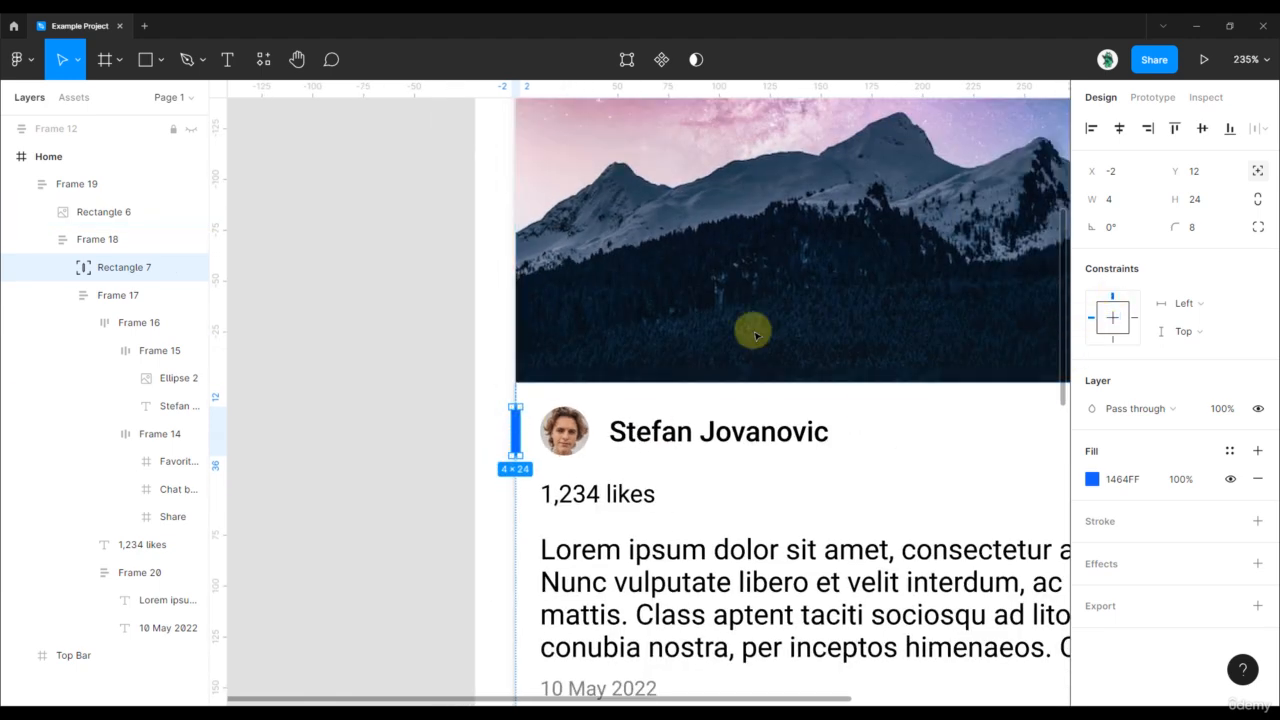
scroll(423, 391, down, 3)
click(333, 352)
scroll(335, 353, down, 3)
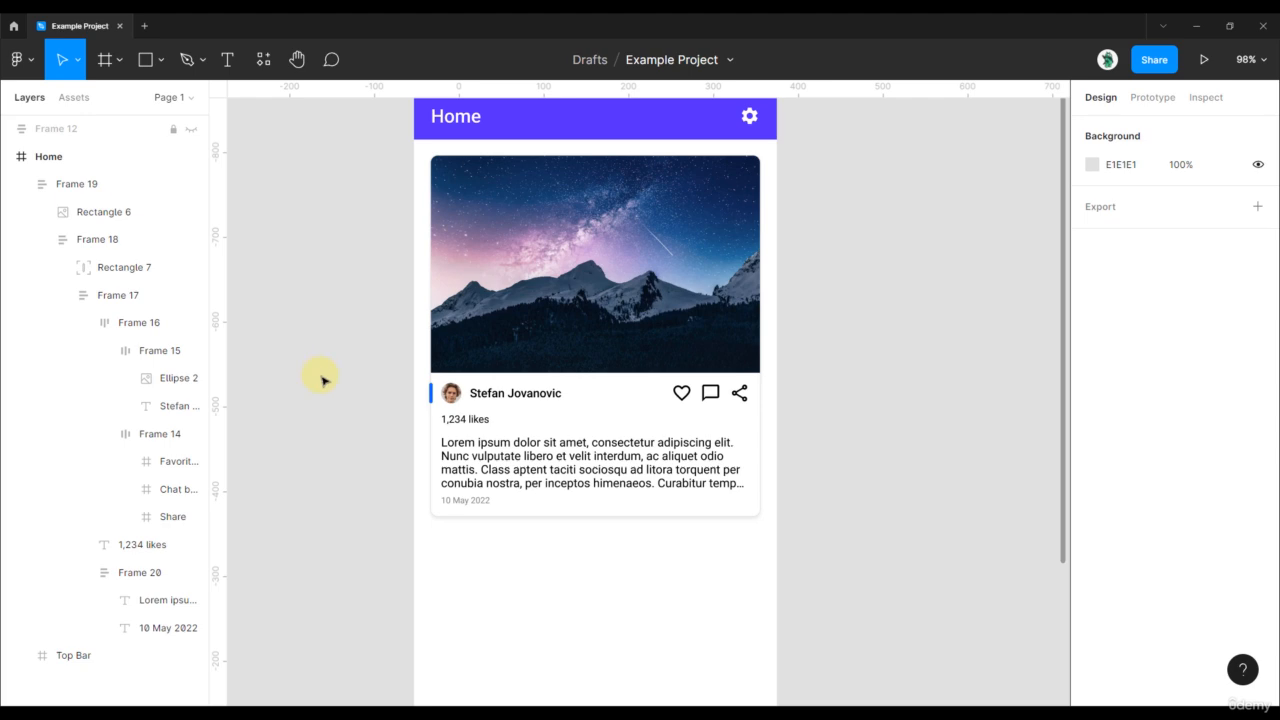
scroll(449, 417, up, 15)
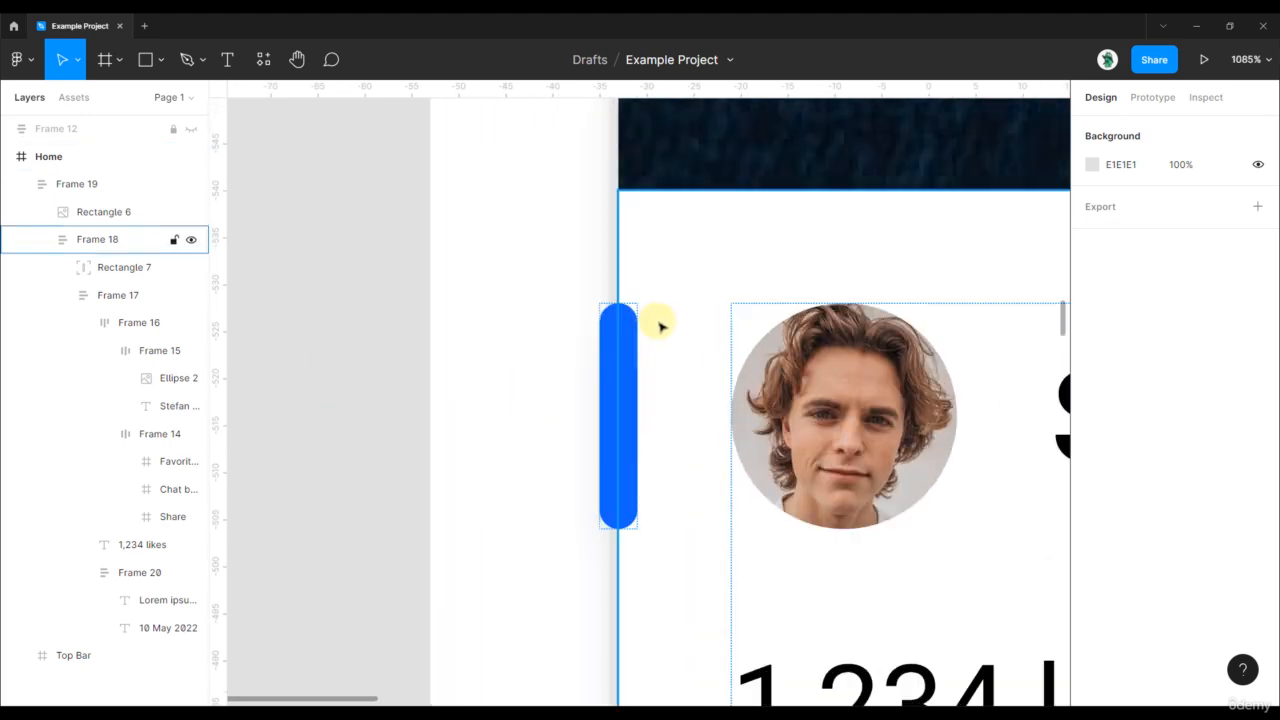
- Fine-tune the bar's width back to 4 px and view the whole Home screen
click(611, 380)
click(601, 393)
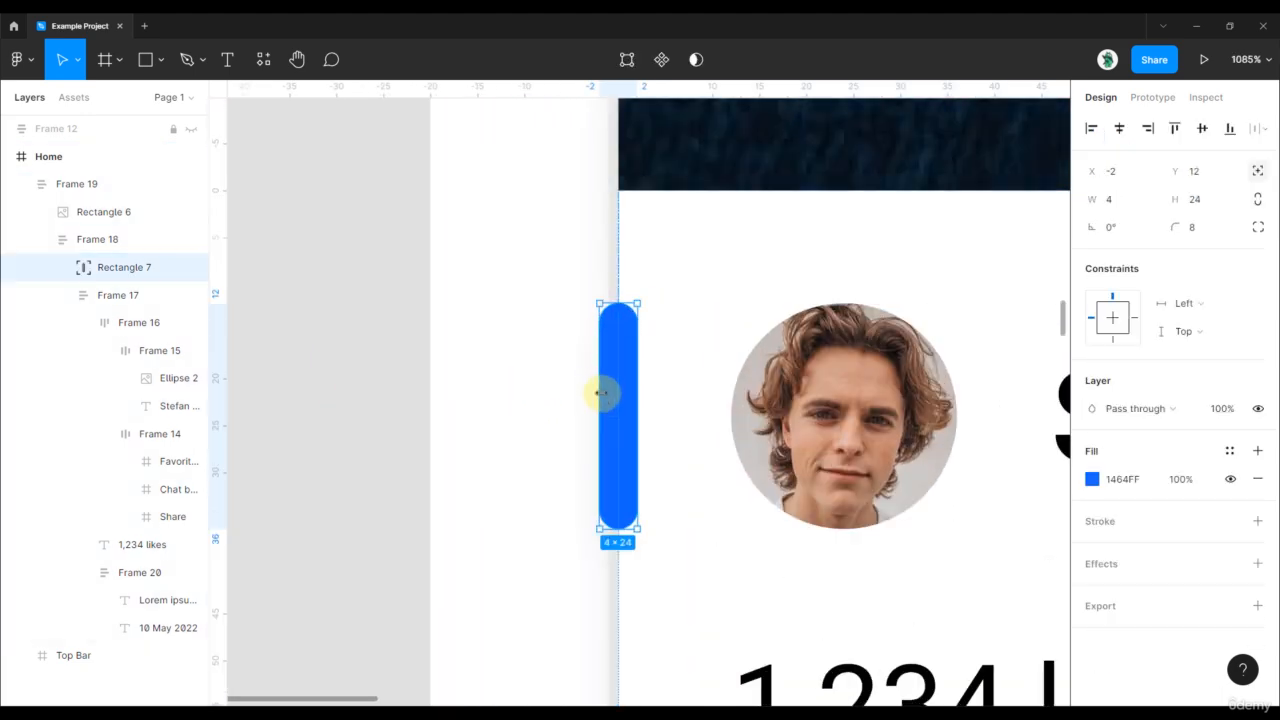
drag(596, 391, 590, 390)
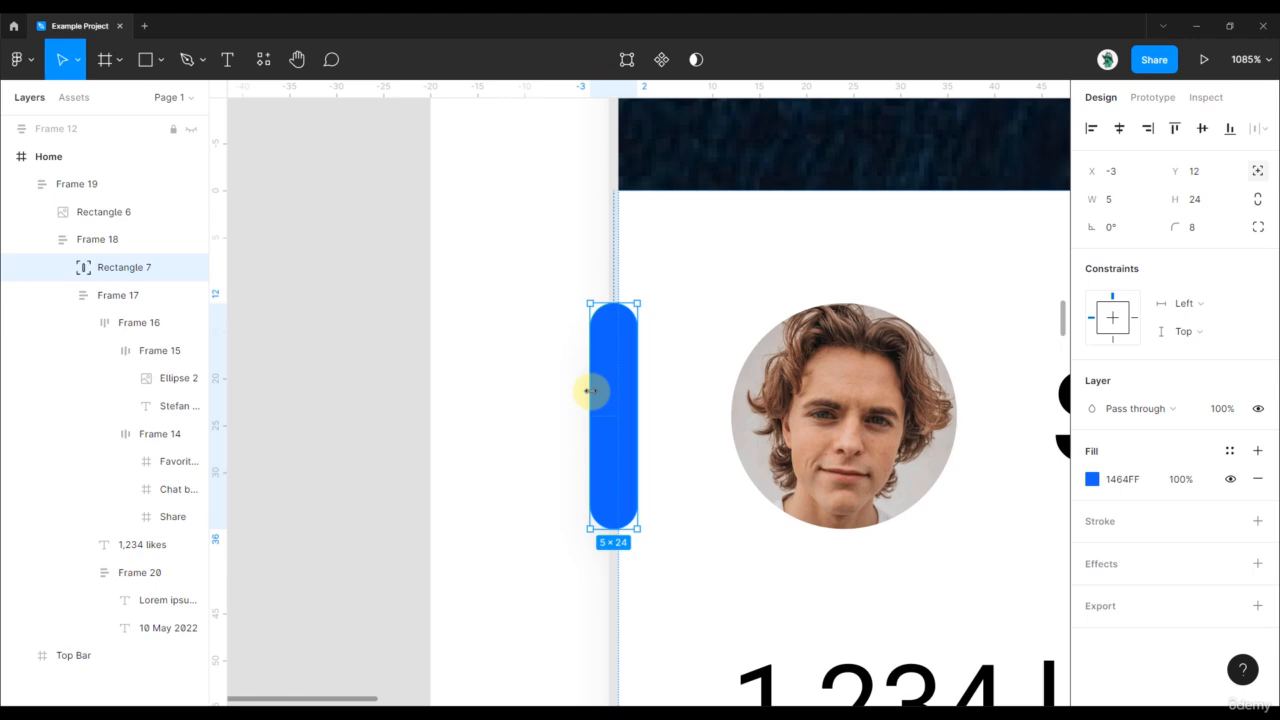
scroll(563, 386, down, 2)
click(403, 347)
ctrl+click(594, 401)
scroll(596, 401, up, 2)
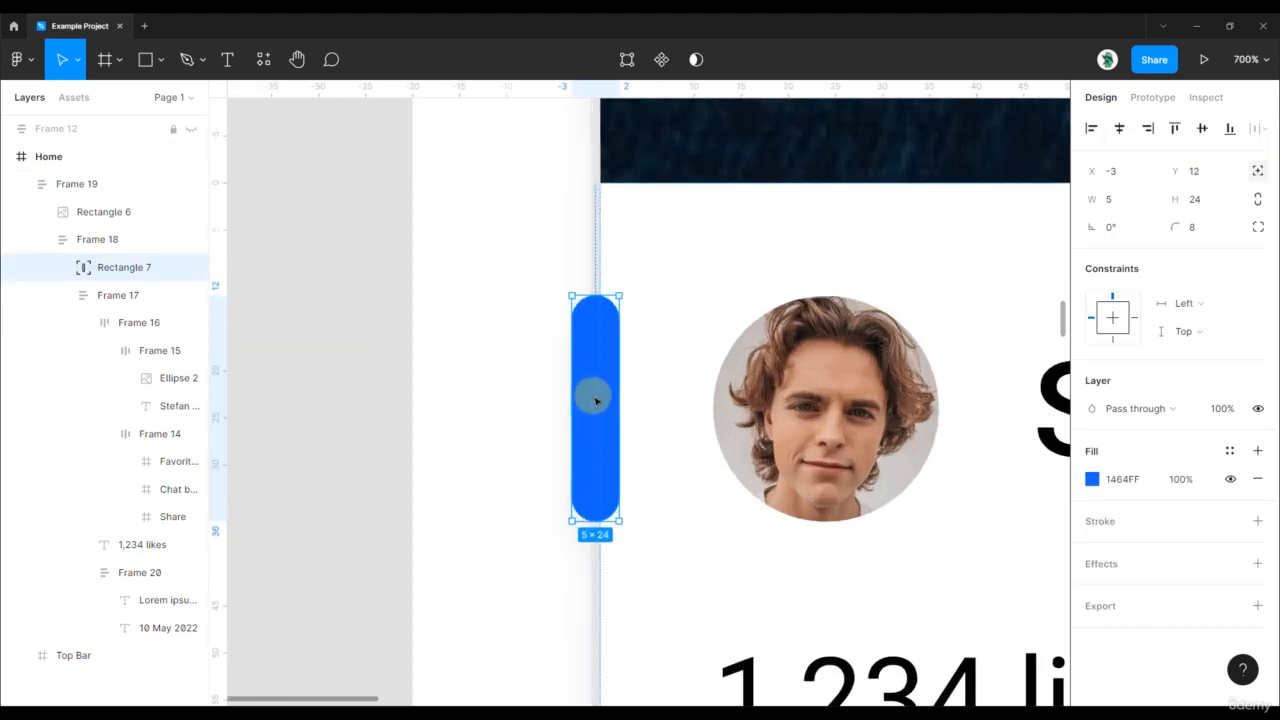
scroll(596, 401, up, 2)
drag(620, 386, 614, 386)
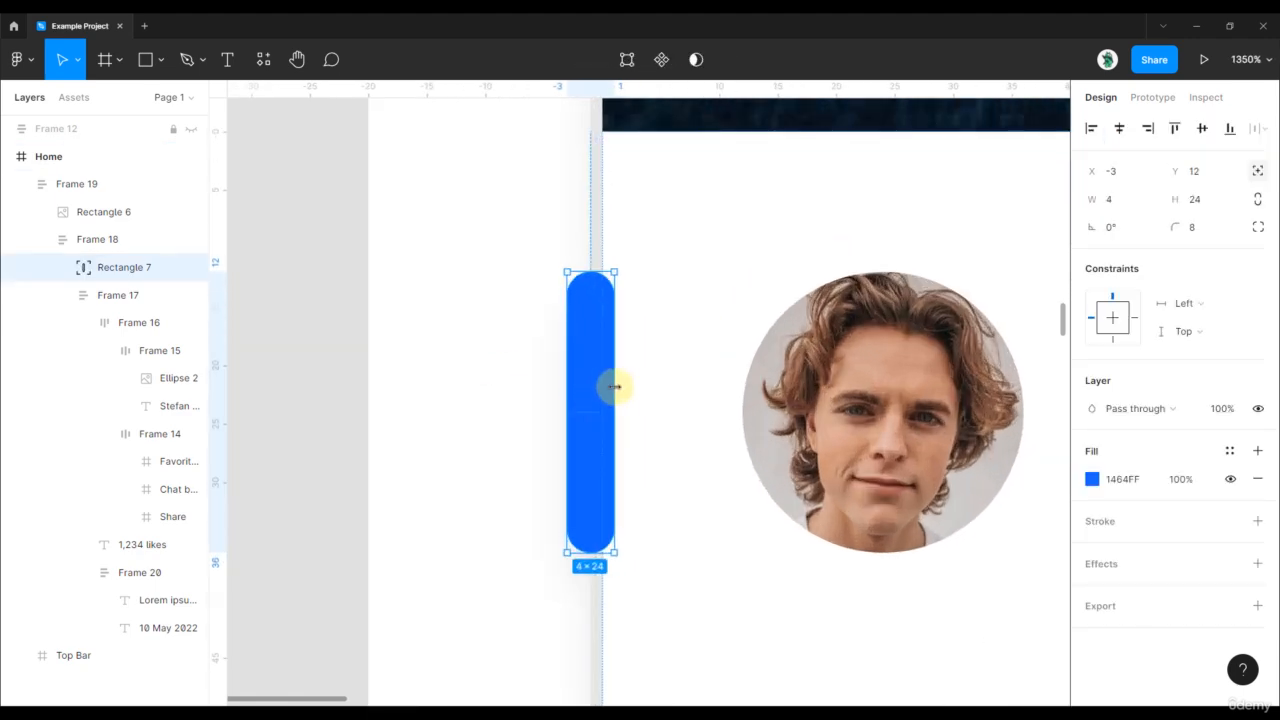
scroll(529, 374, down, 5)
click(408, 347)
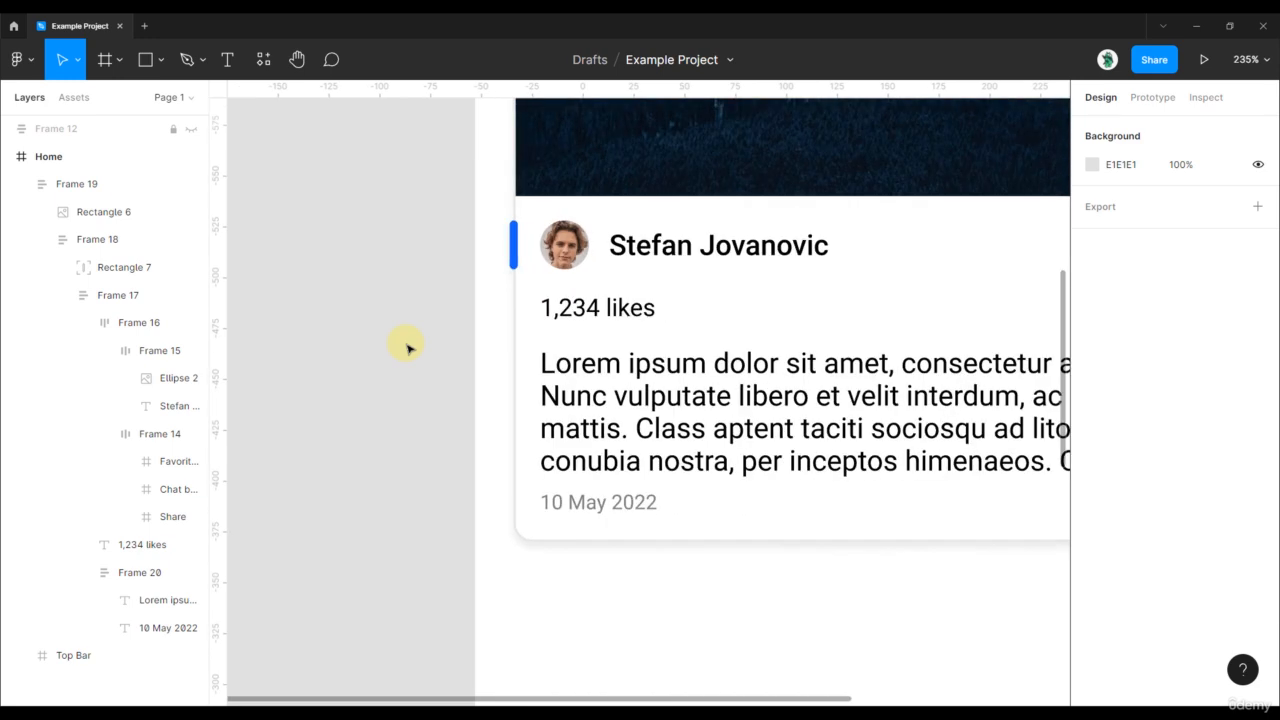
scroll(408, 348, down, 4)
drag(388, 308, 381, 389)
scroll(381, 389, up, 1)
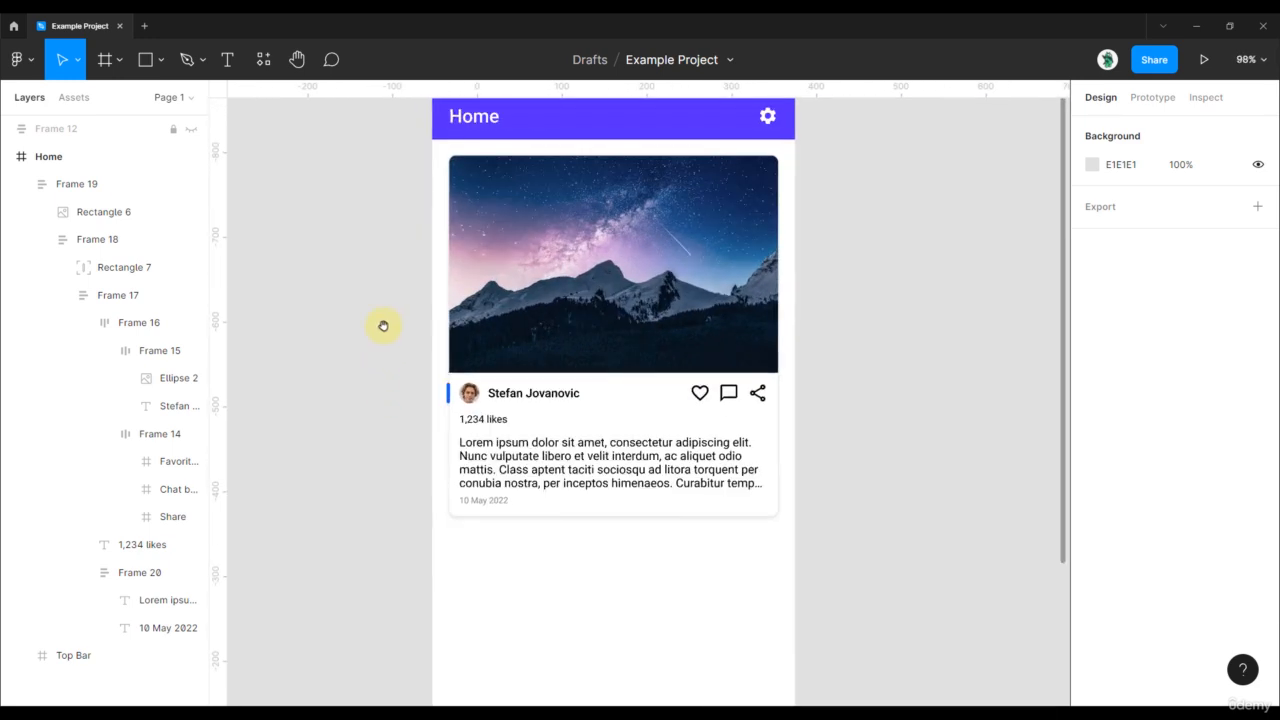
drag(383, 326, 374, 344)
click(594, 304)
mouse_move(770, 534)
mouse_down()
mouse_move(651, 380)
mouse_move(755, 530)
mouse_up()
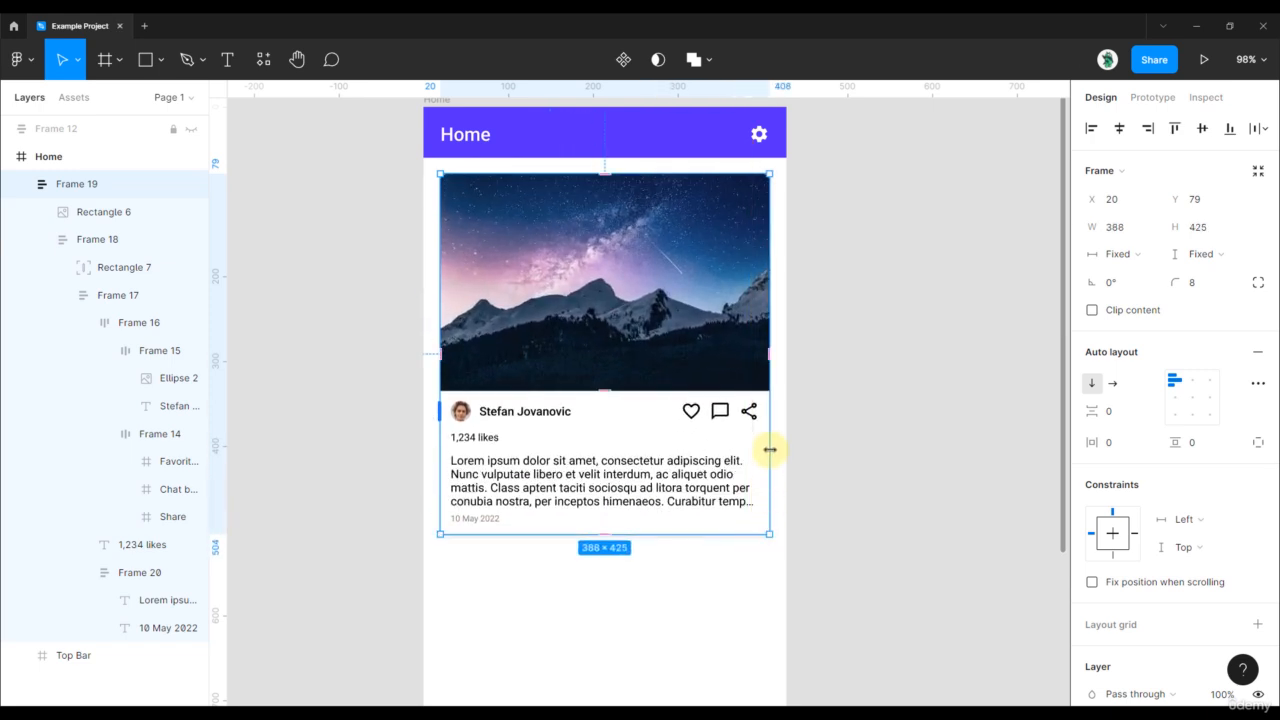
click(823, 457)
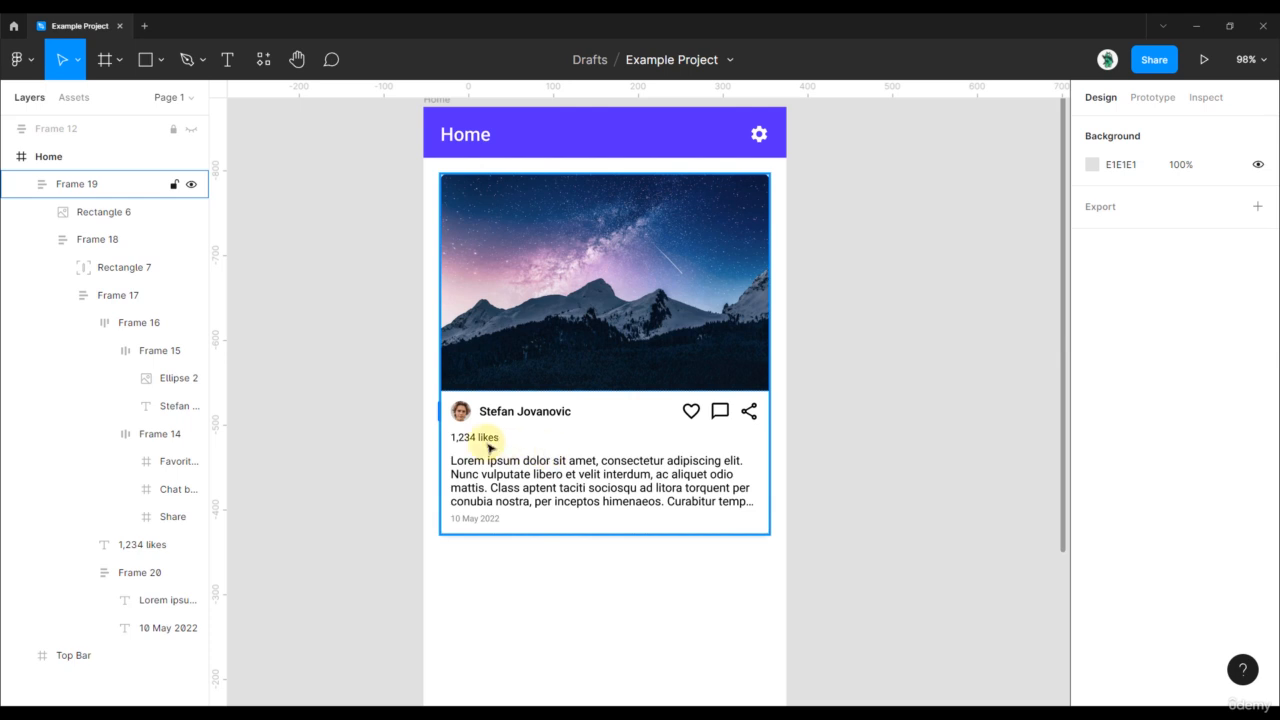
click(553, 500)
click(553, 500)
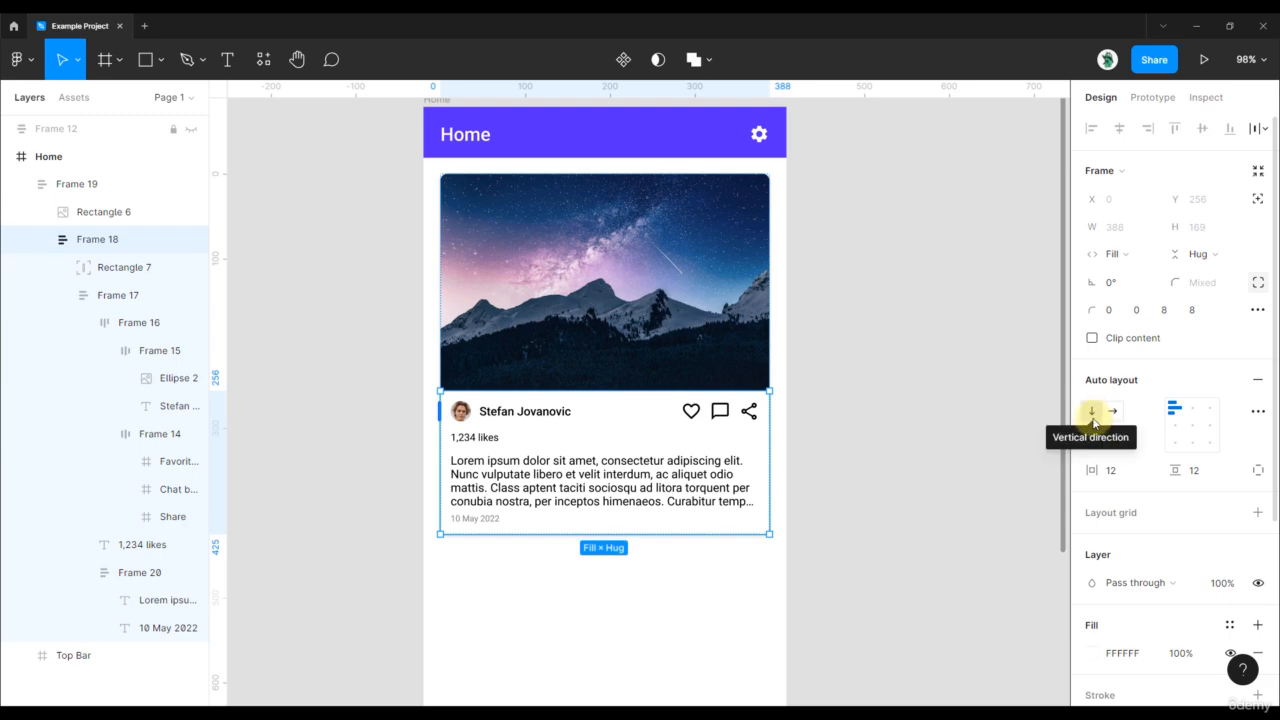
click(955, 392)
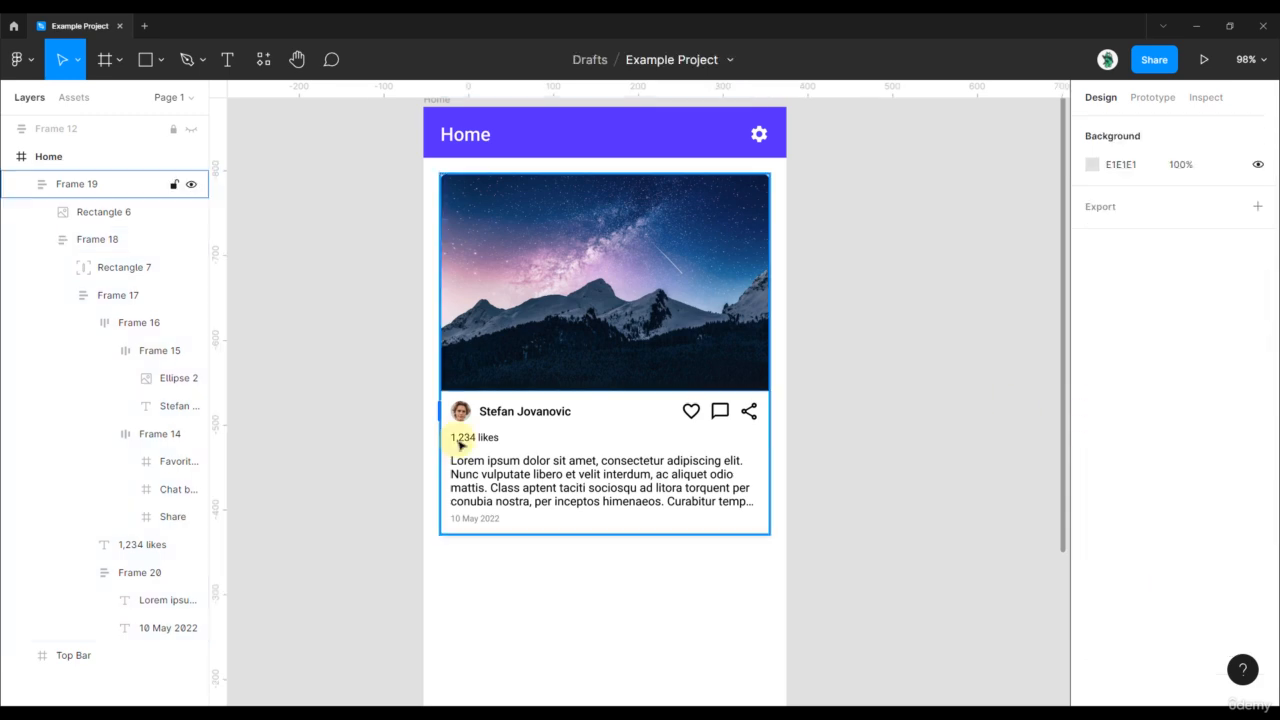
scroll(460, 444, up, 5)
click(493, 435)
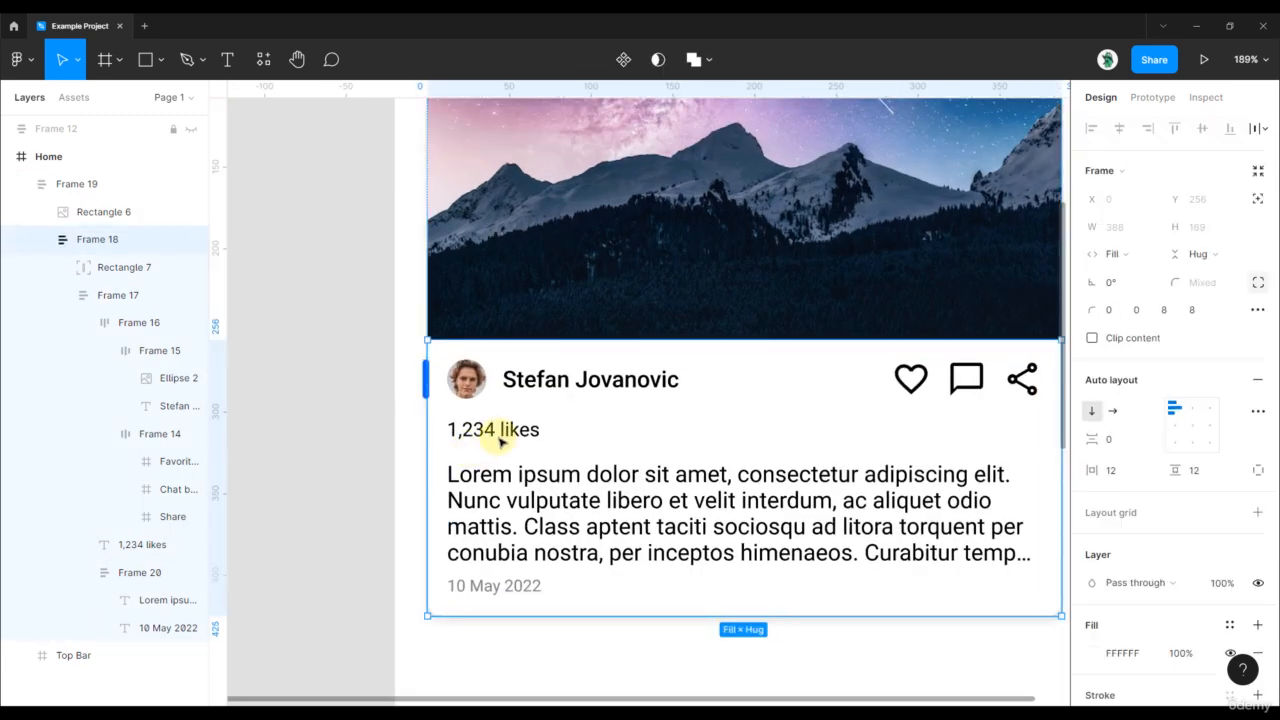
click(505, 435)
click(508, 433)
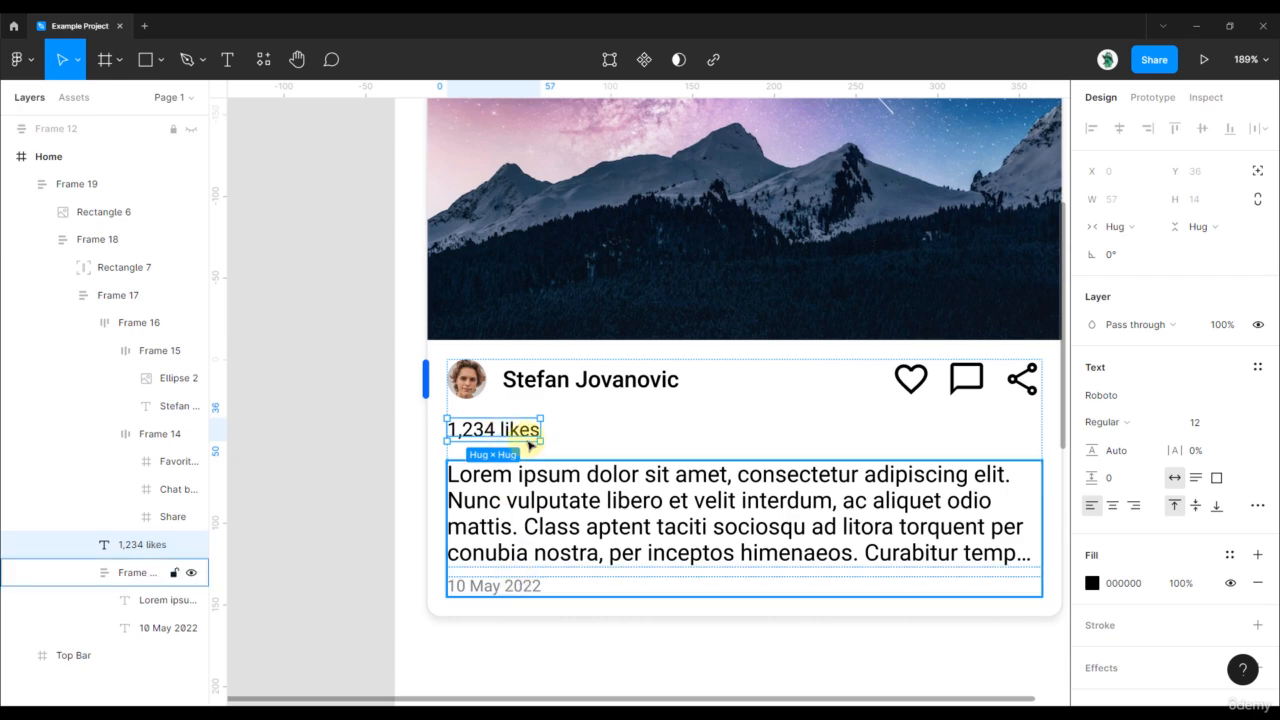
double_click(524, 594)
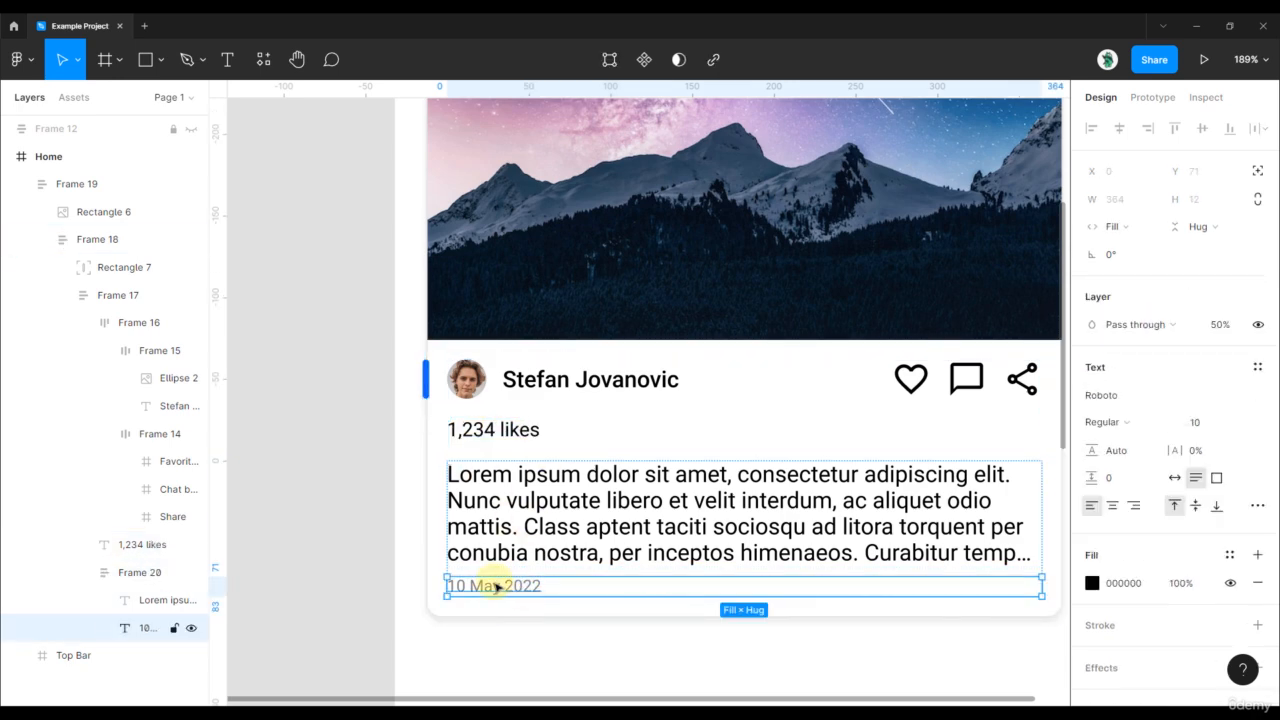
double_click(497, 588)
key(Escape)
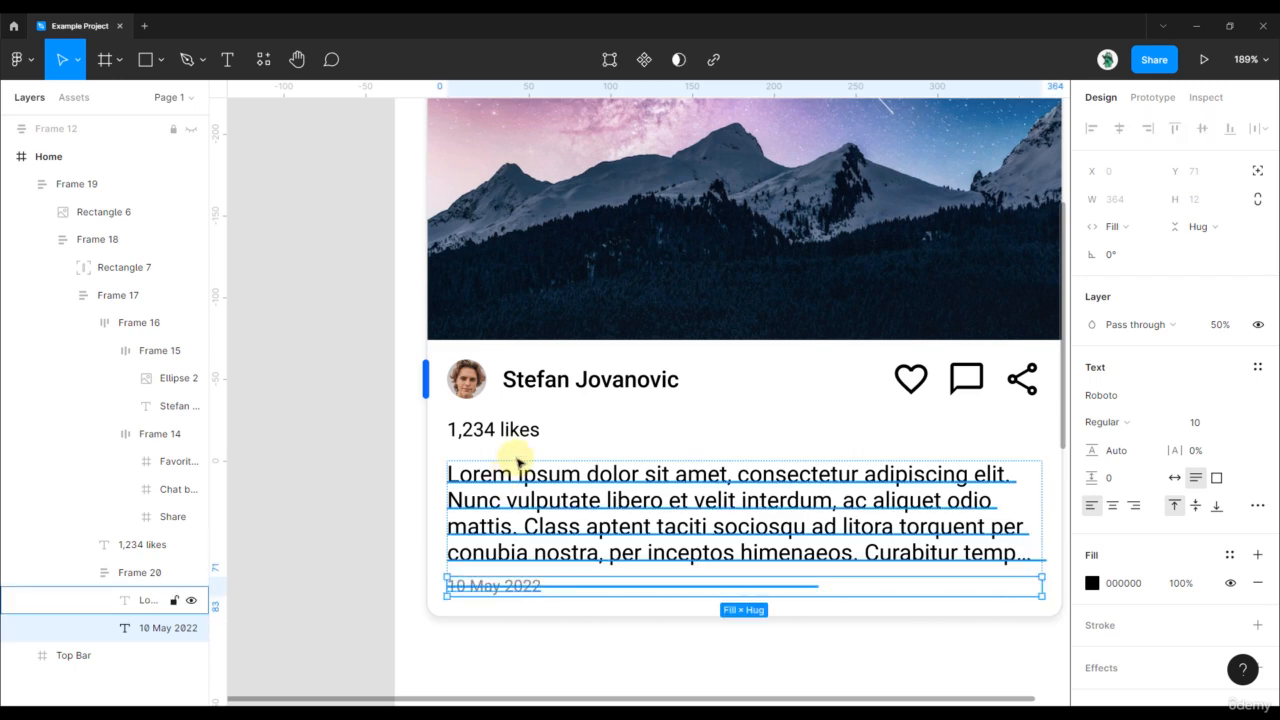
click(521, 436)
click(734, 451)
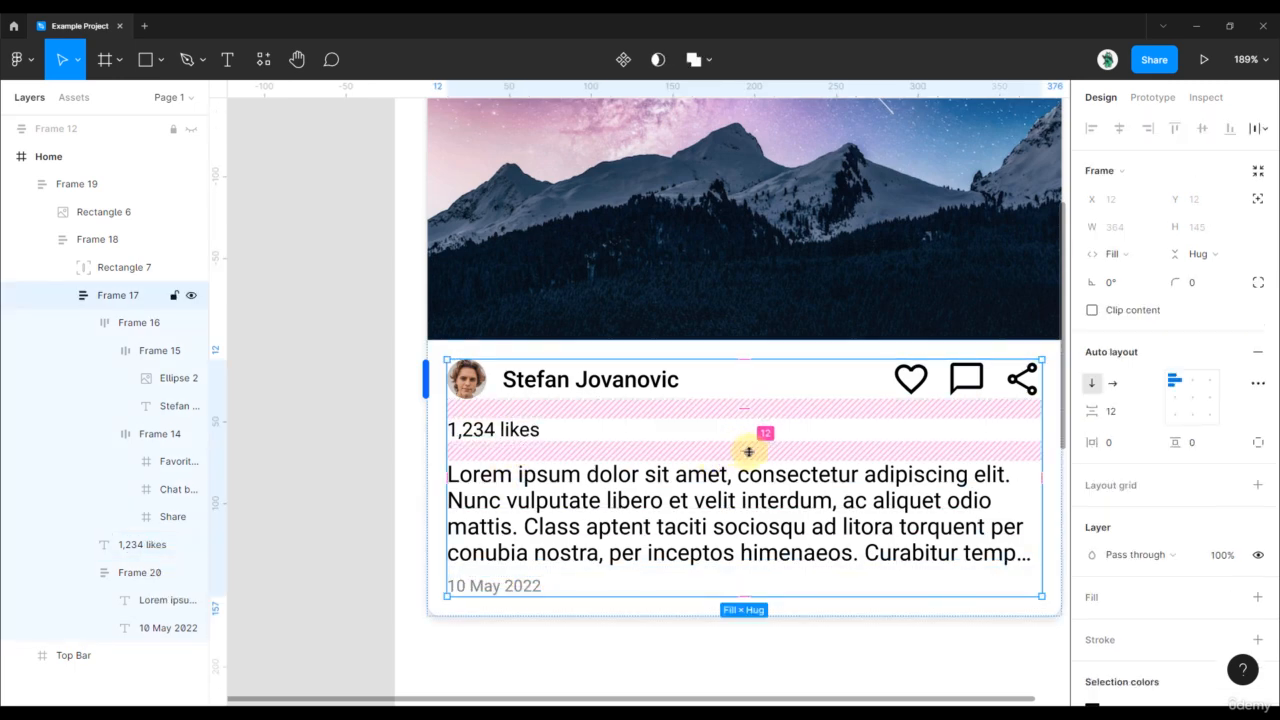
double_click(597, 522)
double_click(597, 522)
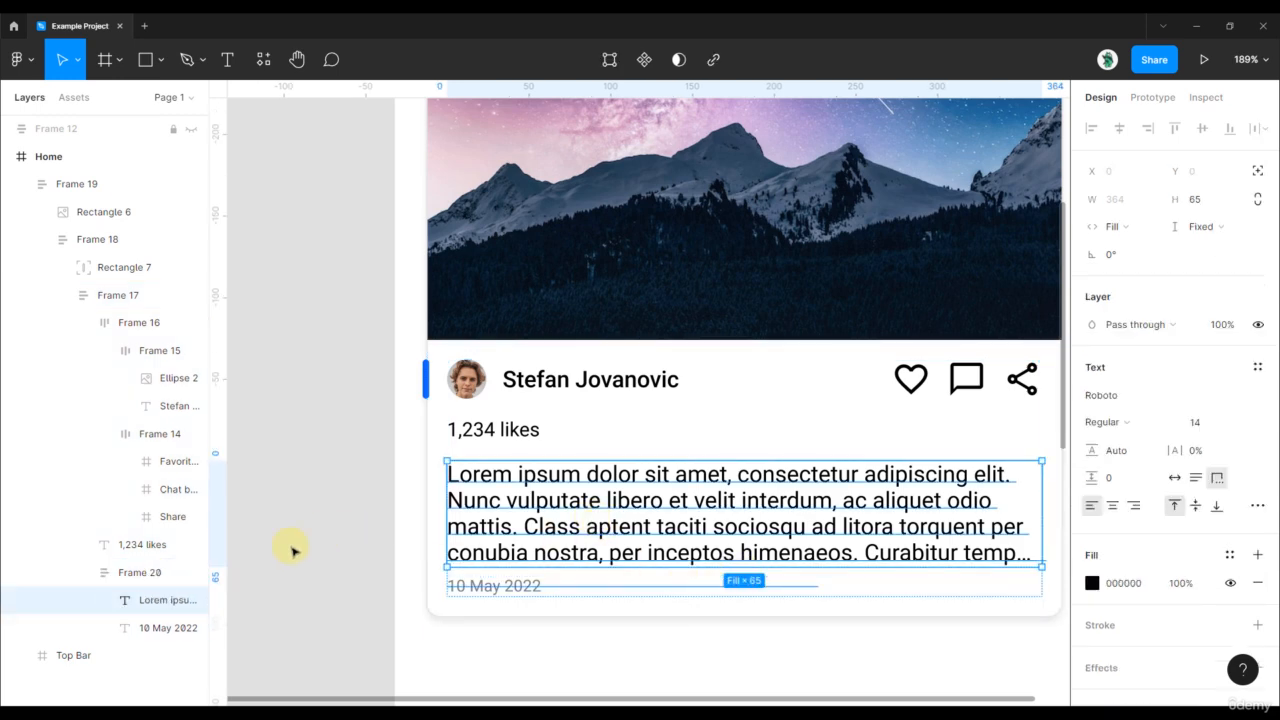
click(134, 572)
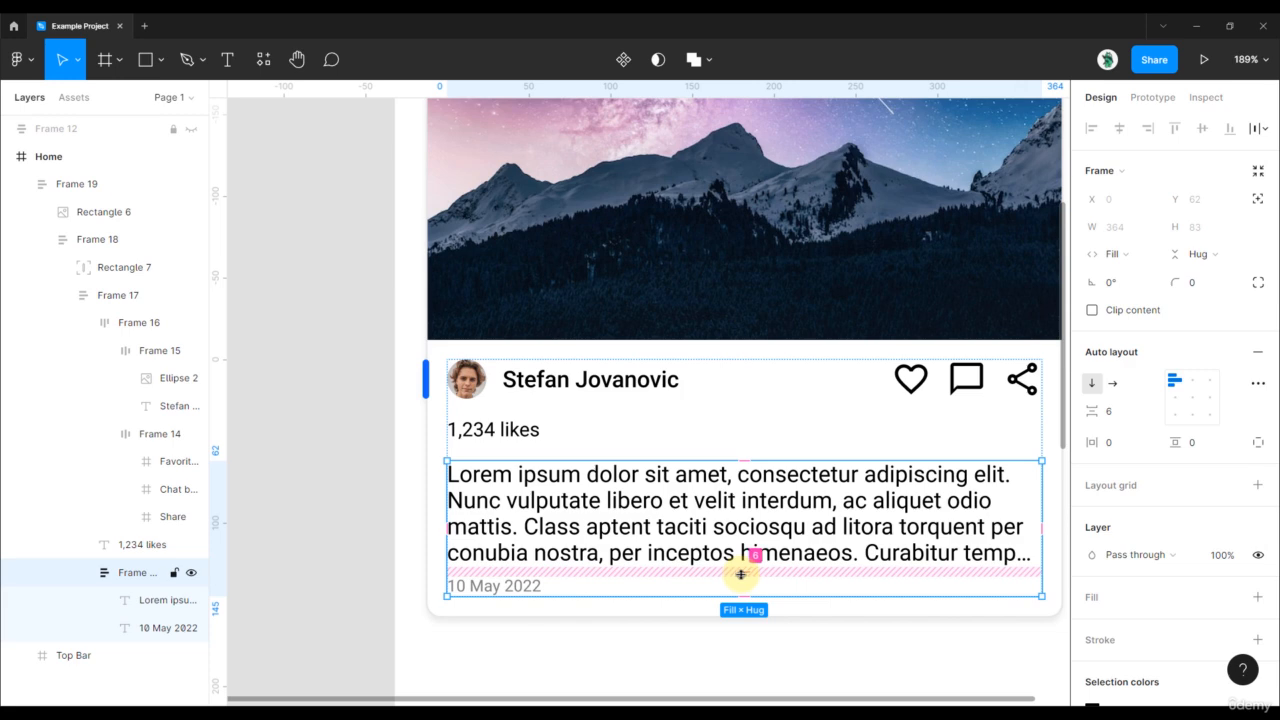
click(563, 385)
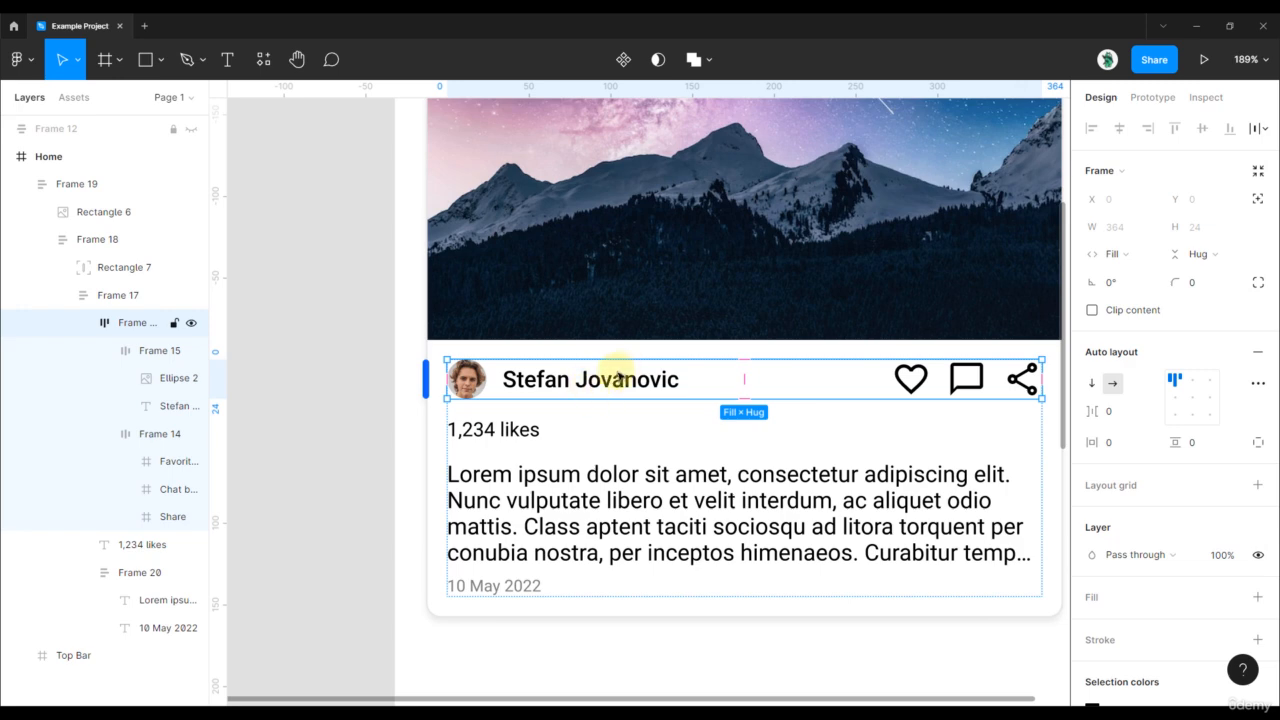
shift+click(593, 480)
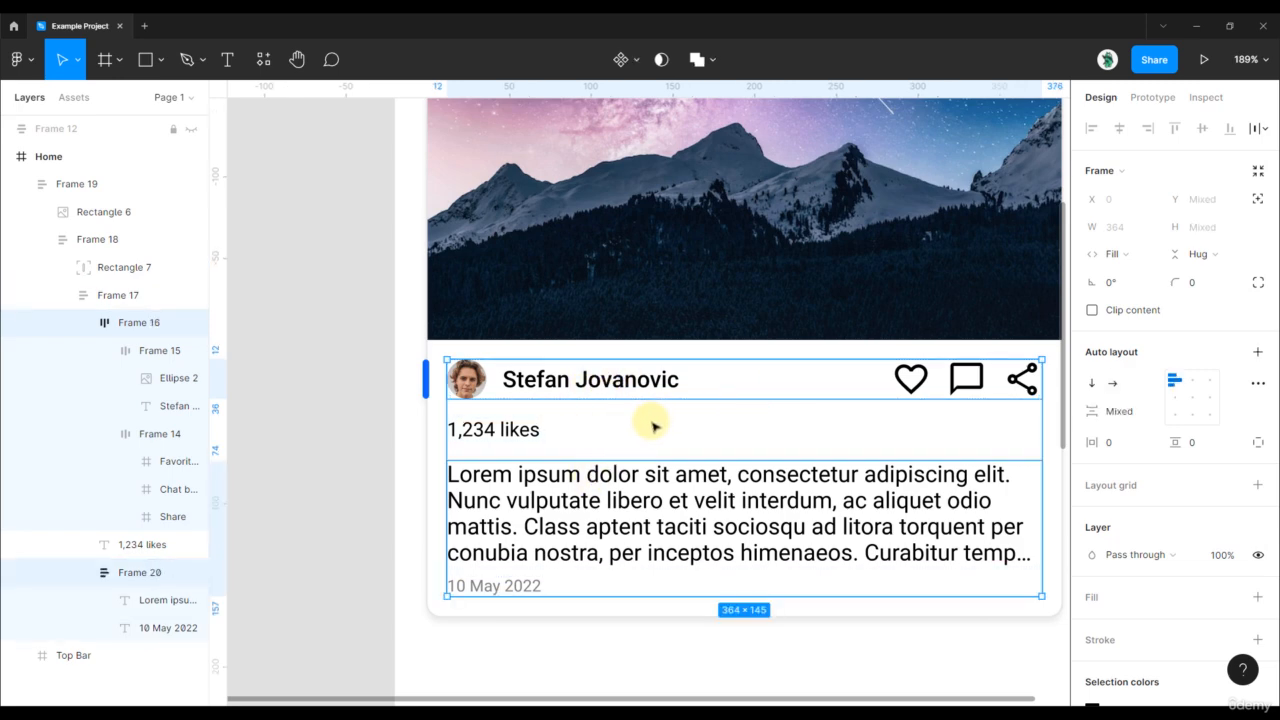
scroll(651, 425, down, 5)
click(417, 249)
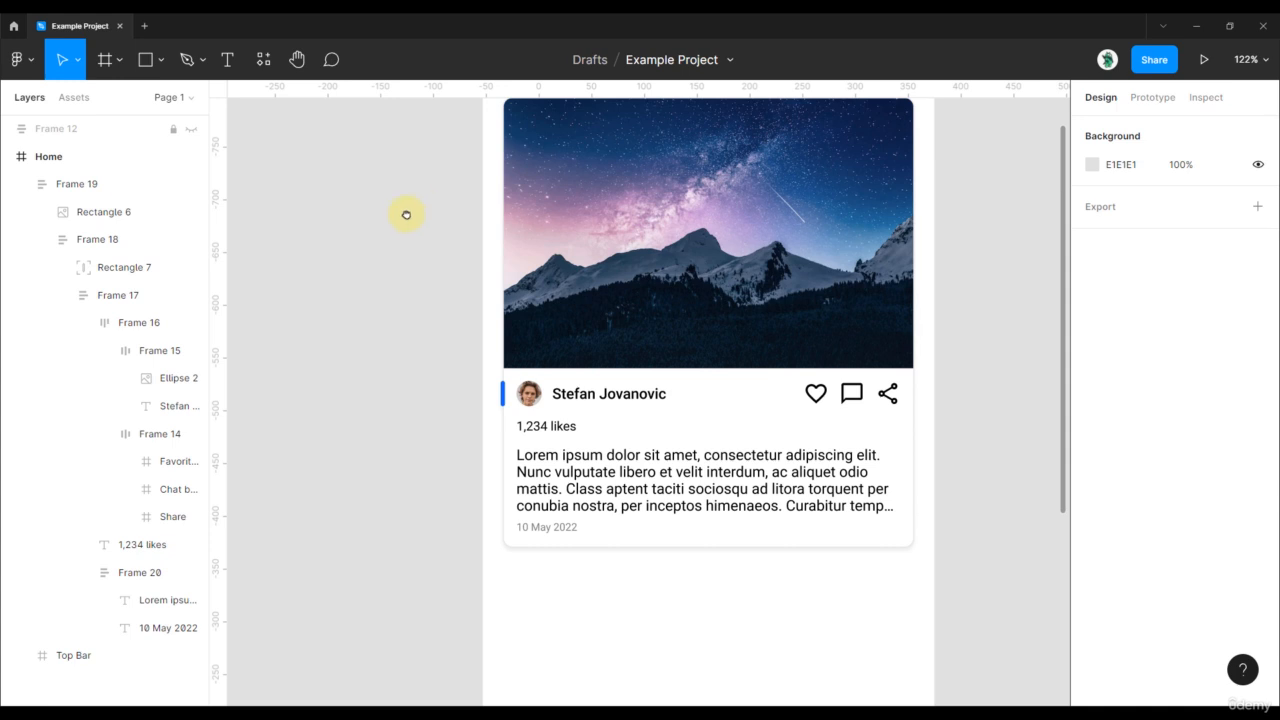
drag(406, 214, 321, 259)
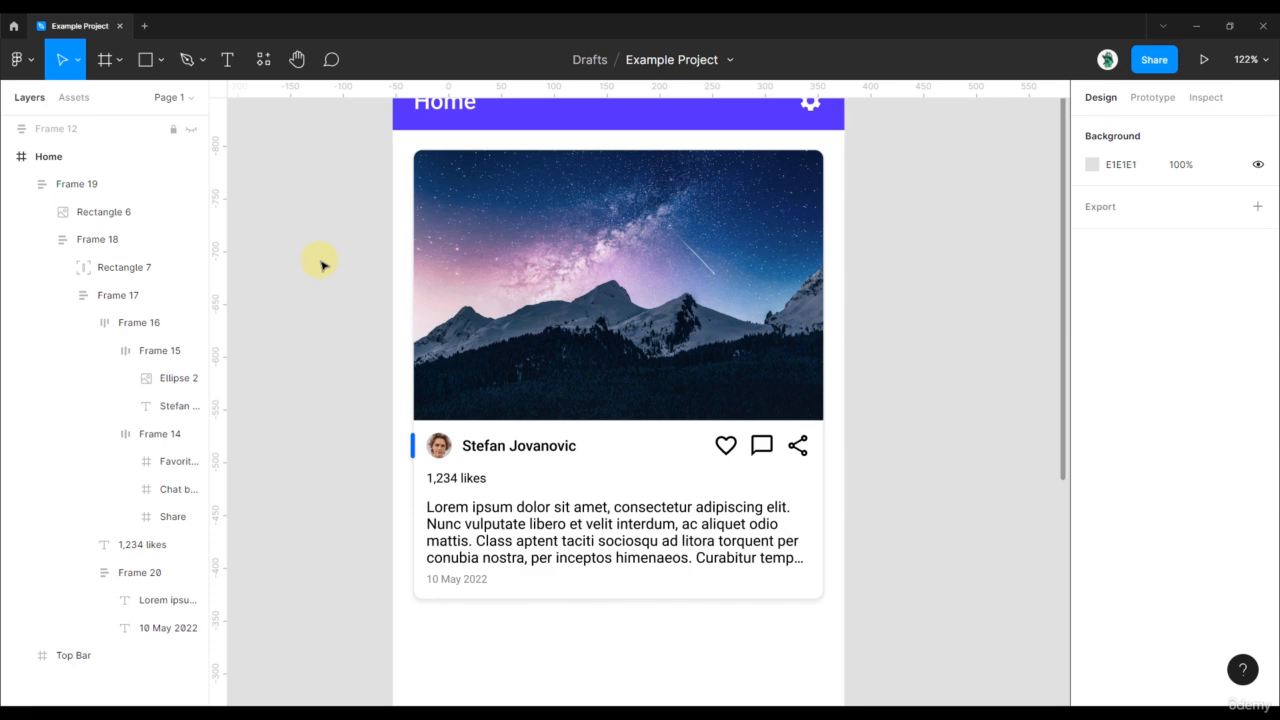
scroll(649, 380, down, 3)
click(645, 384)
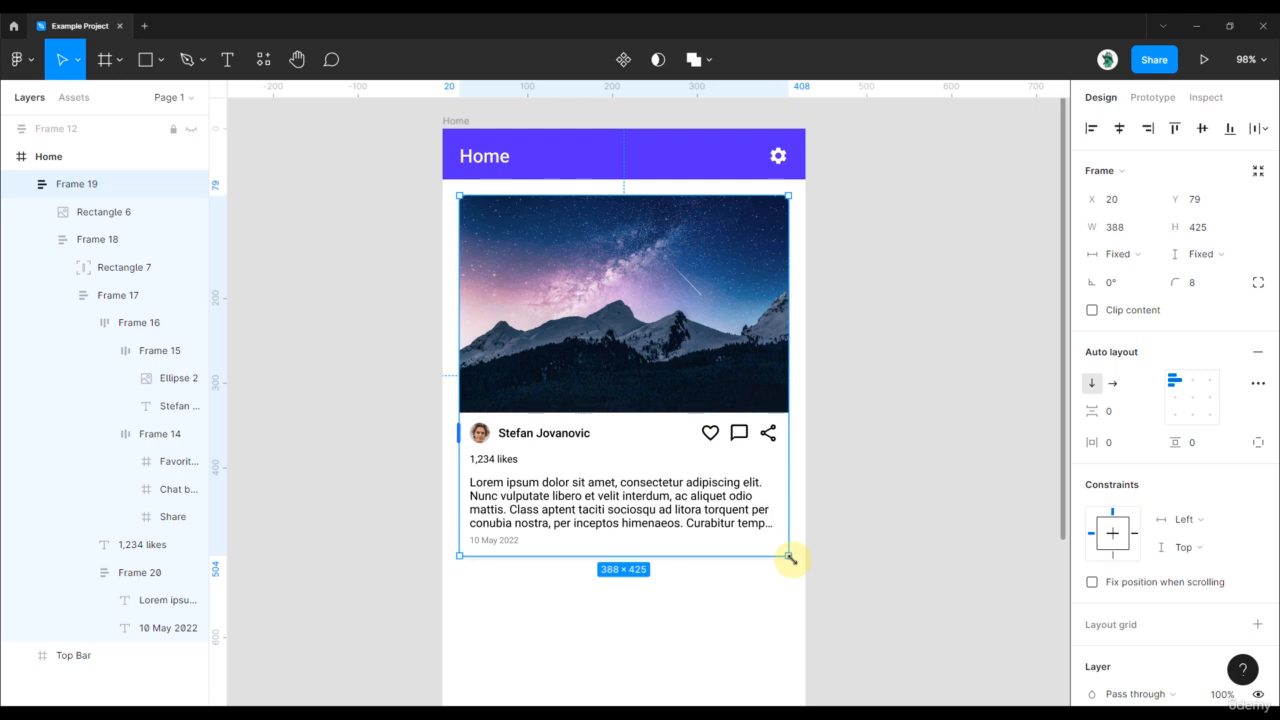
drag(789, 558, 707, 462)
key(ctrl+z)
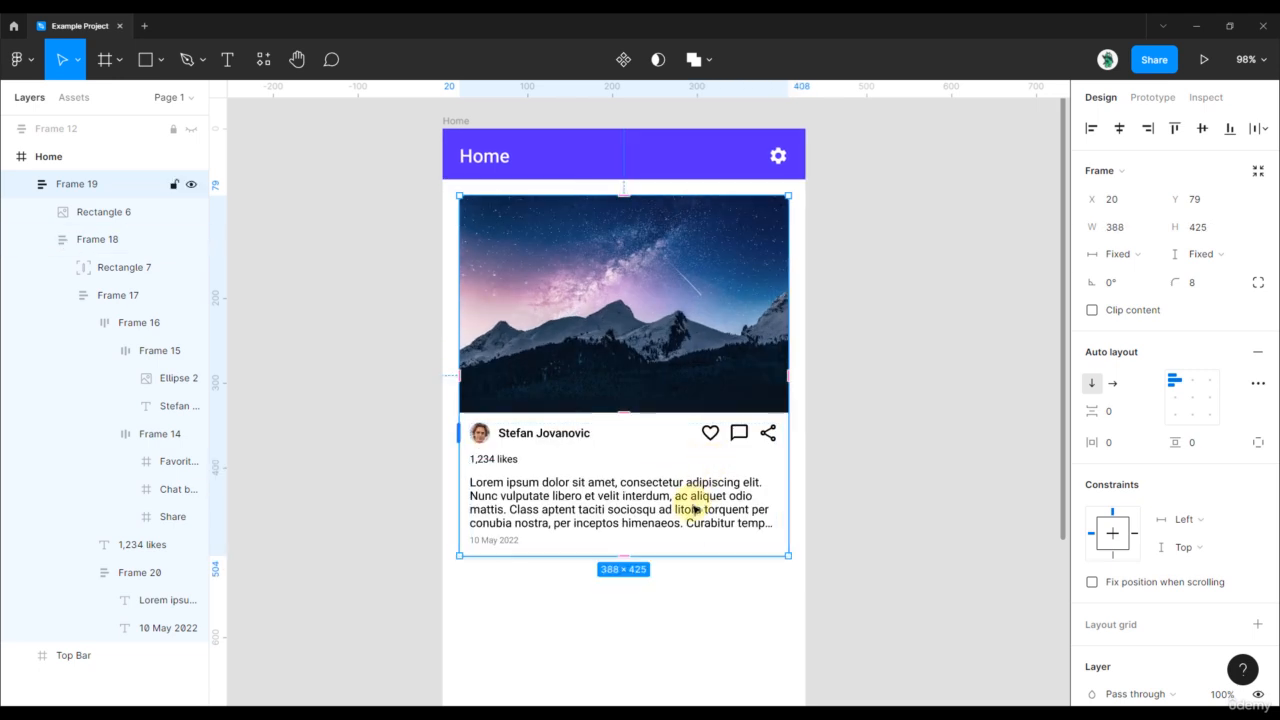
double_click(693, 505)
double_click(693, 505)
double_click(694, 507)
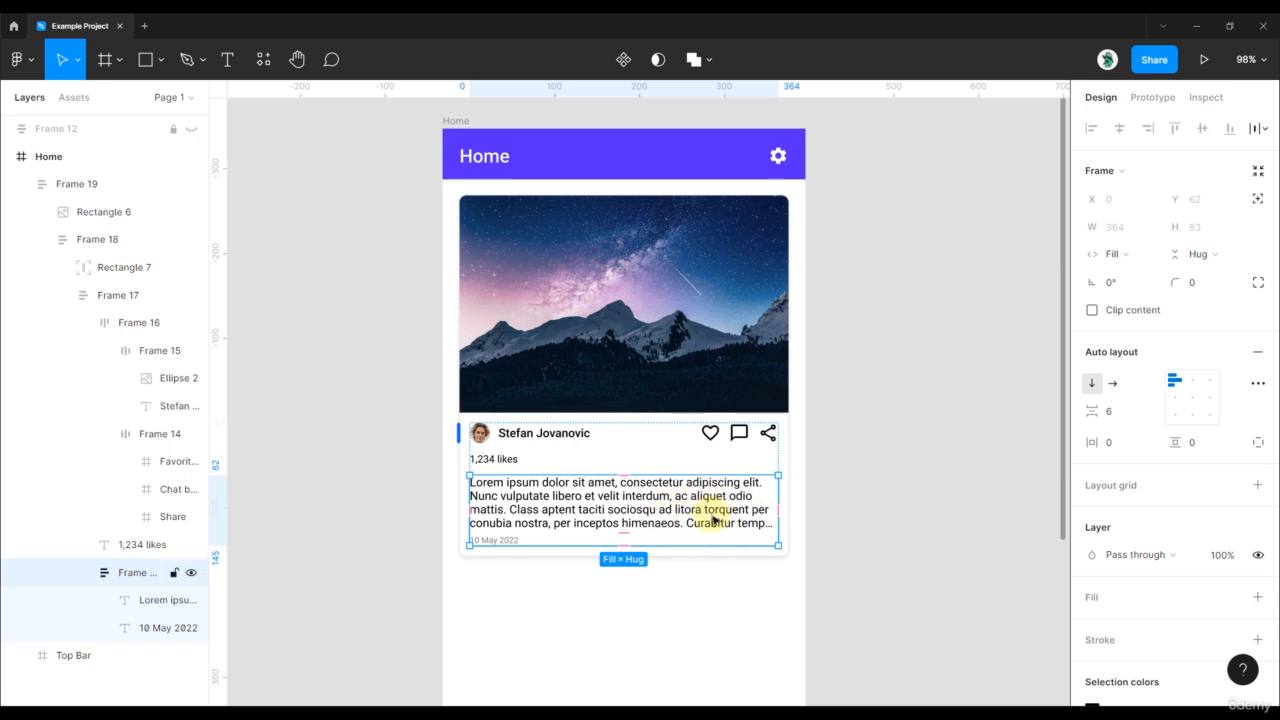
double_click(713, 519)
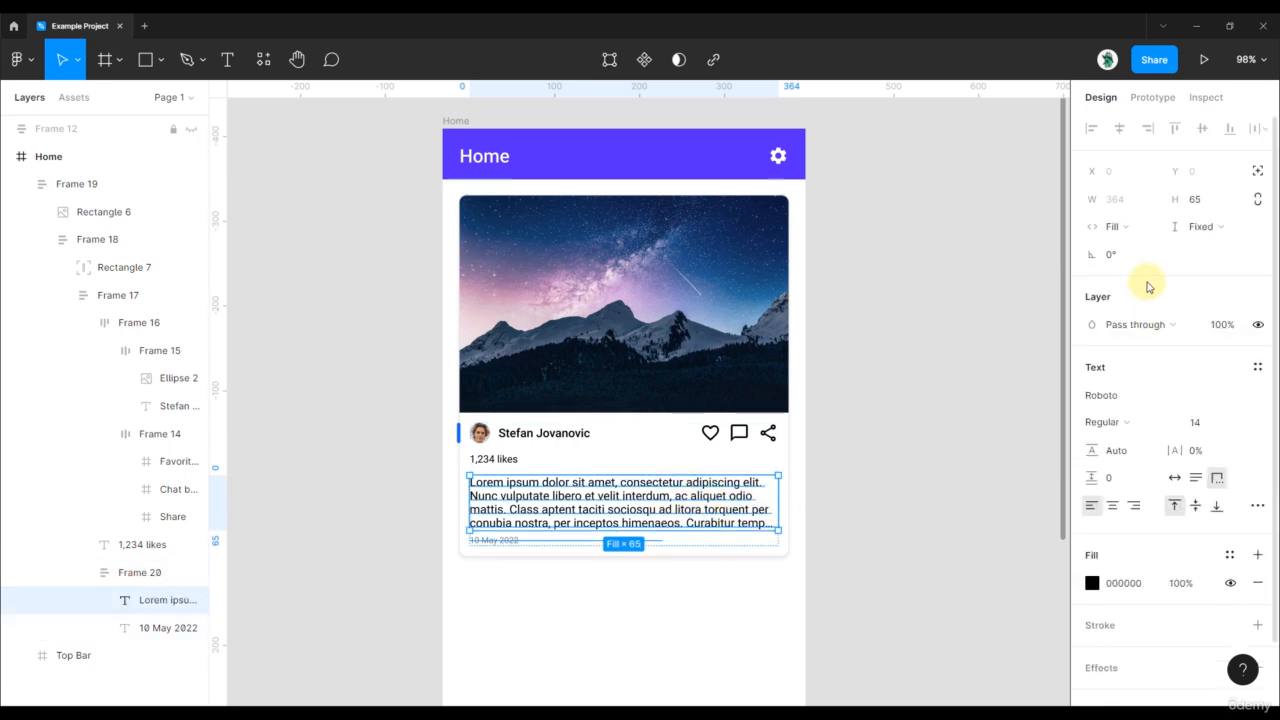
click(1140, 228)
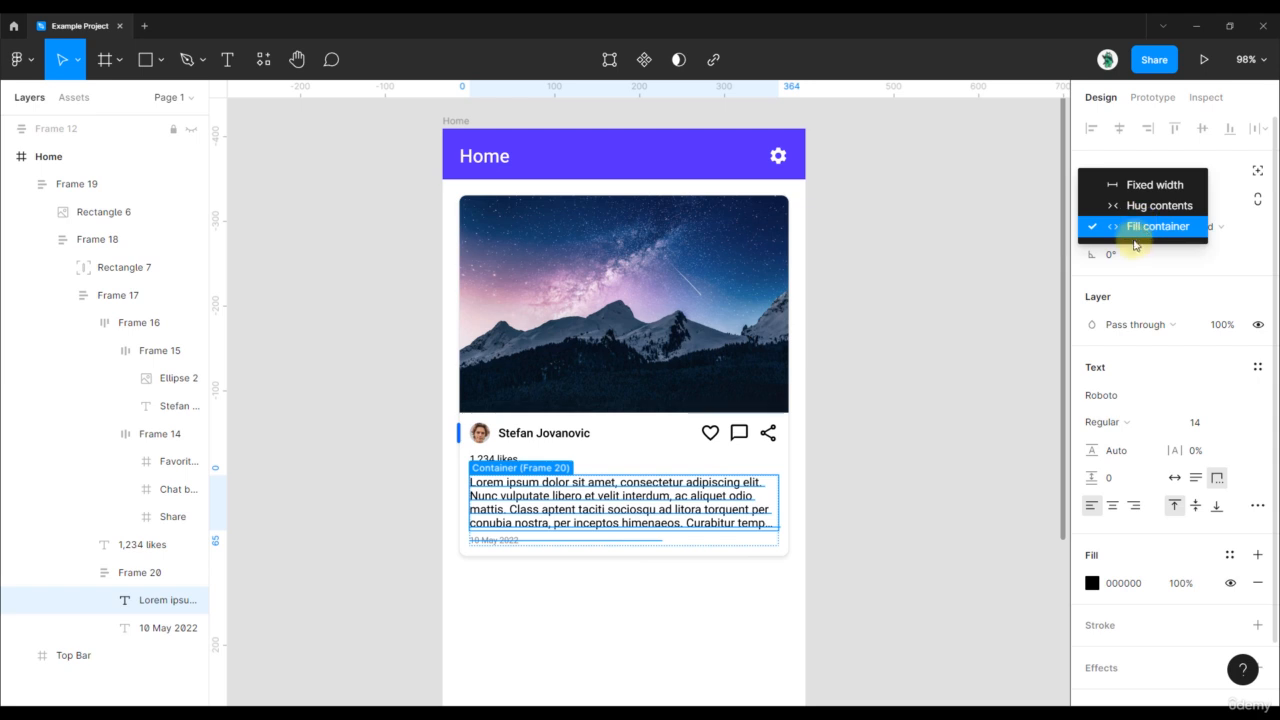
click(1148, 260)
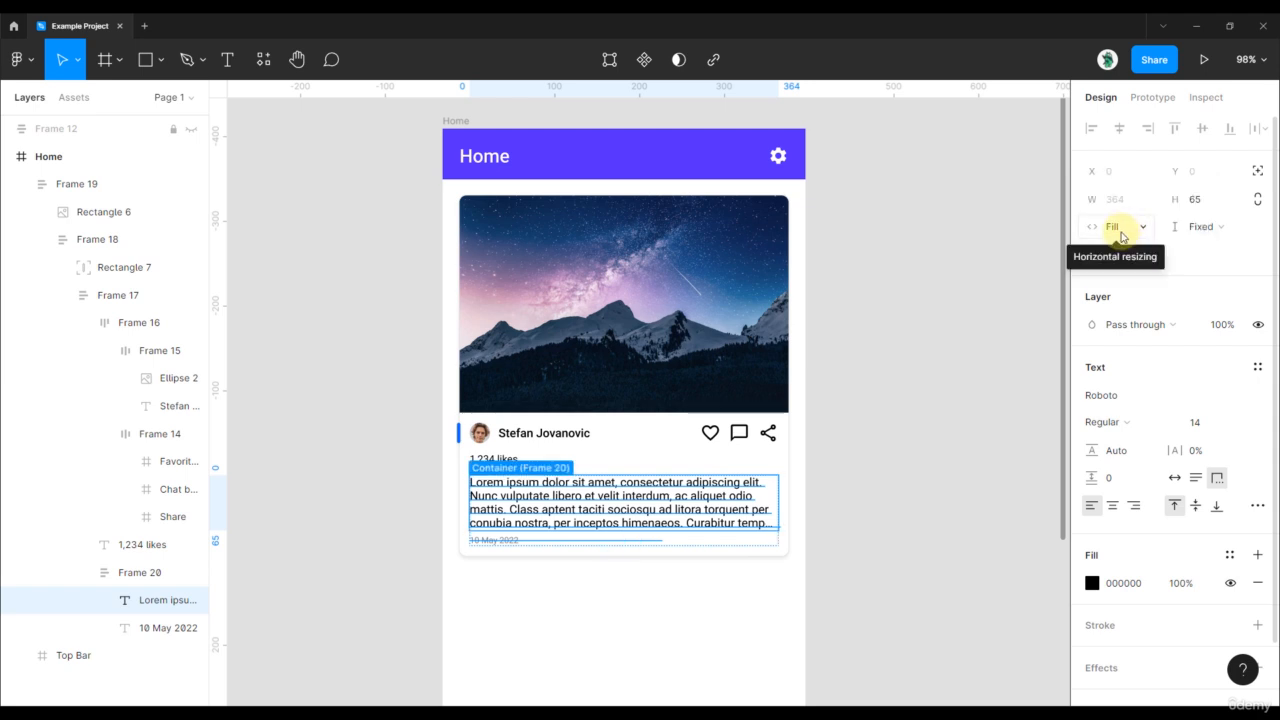
click(1121, 233)
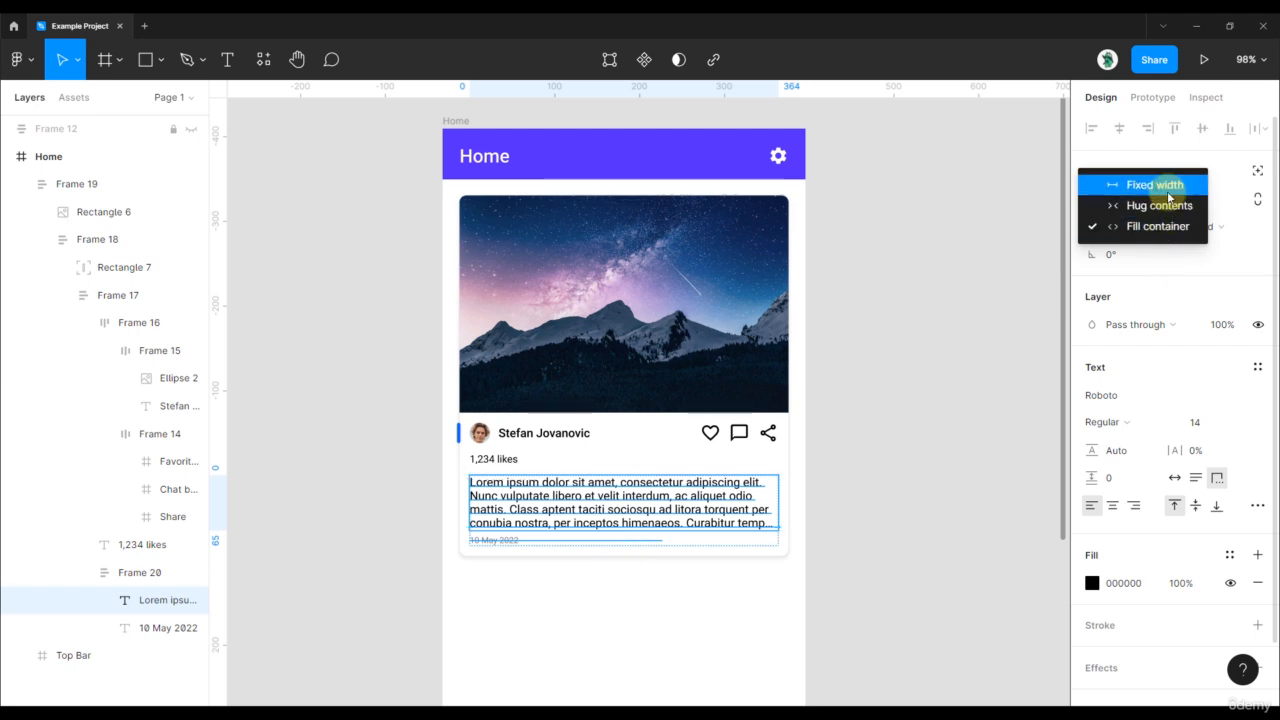
click(1156, 269)
click(860, 492)
click(770, 455)
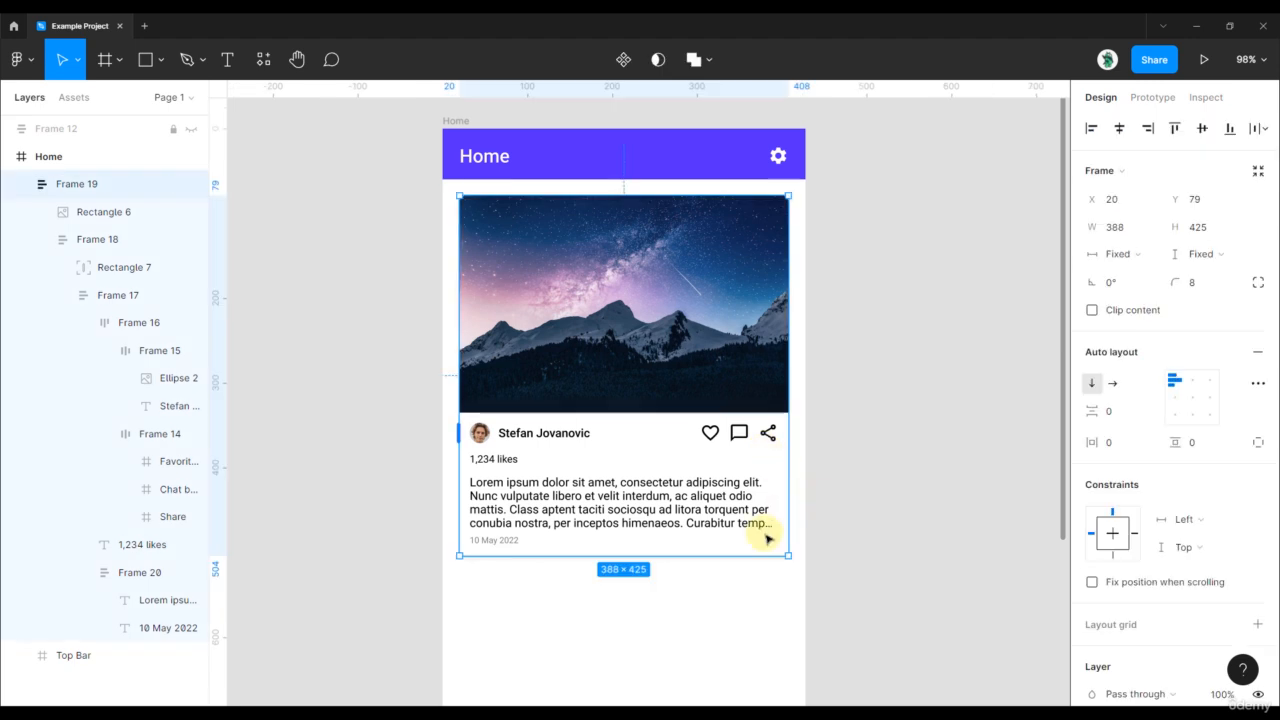
drag(787, 555, 740, 502)
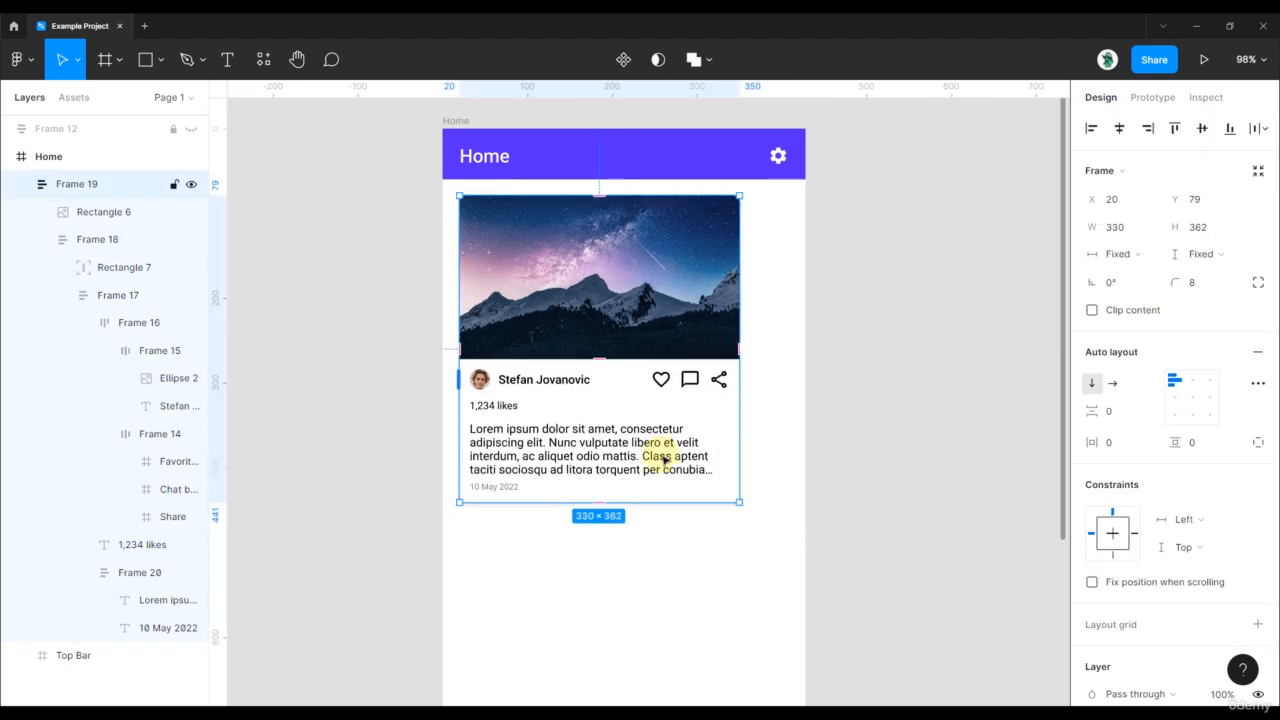
key(ctrl+z)
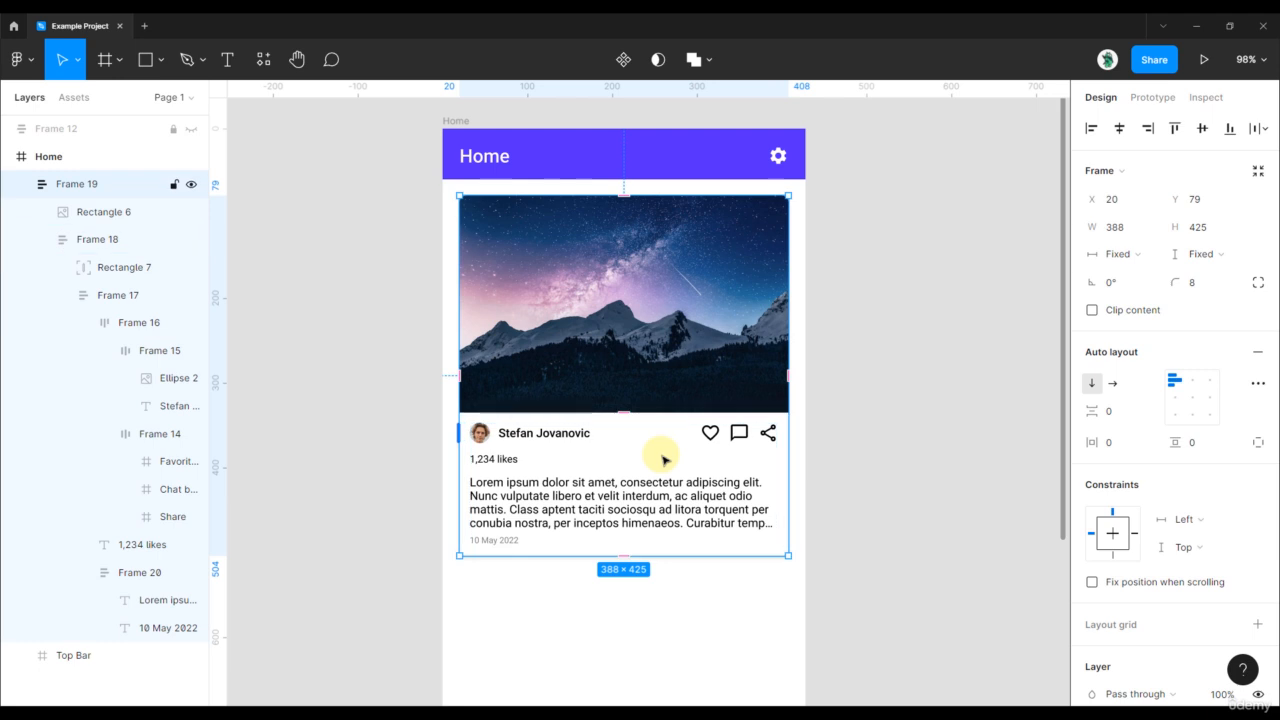
double_click(703, 503)
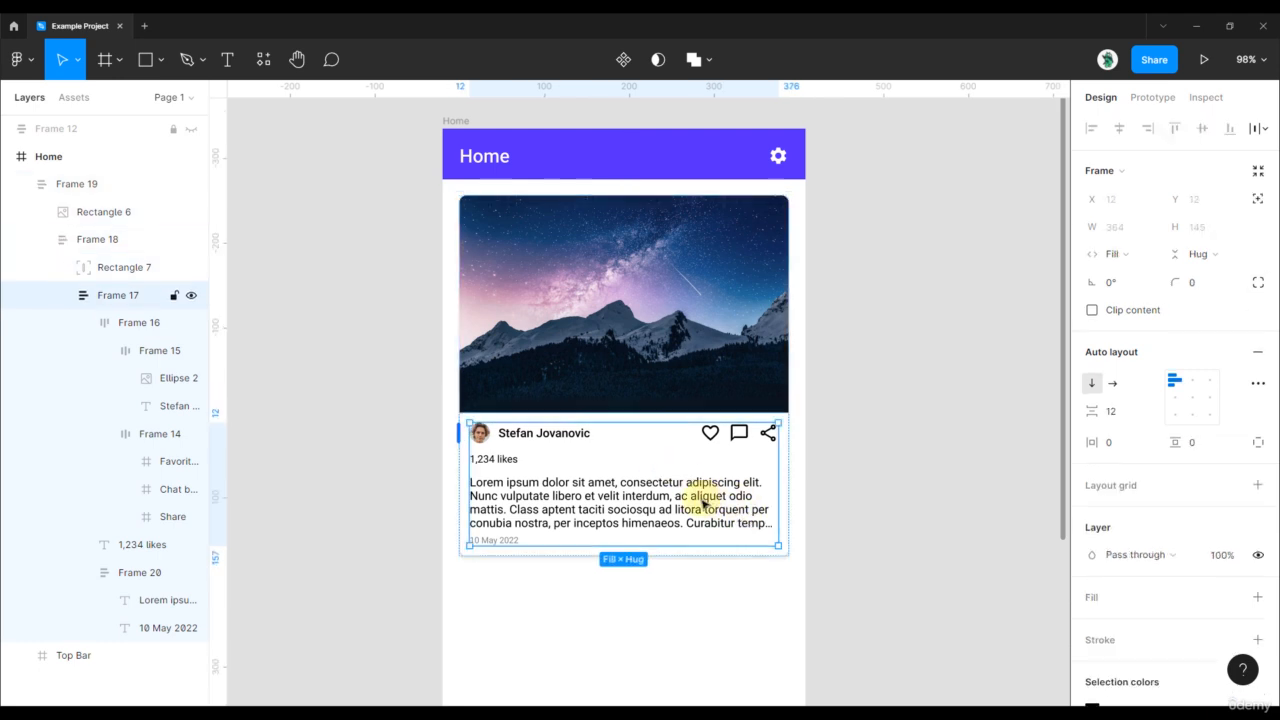
double_click(703, 503)
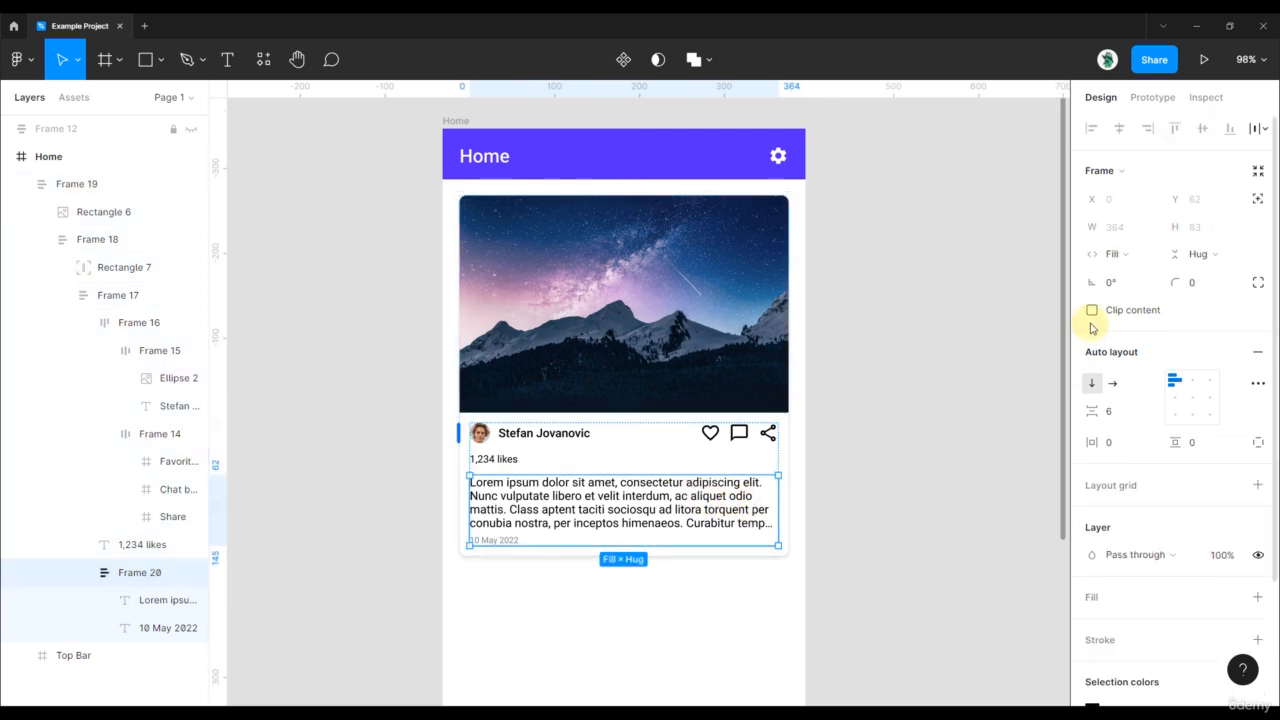
click(1108, 254)
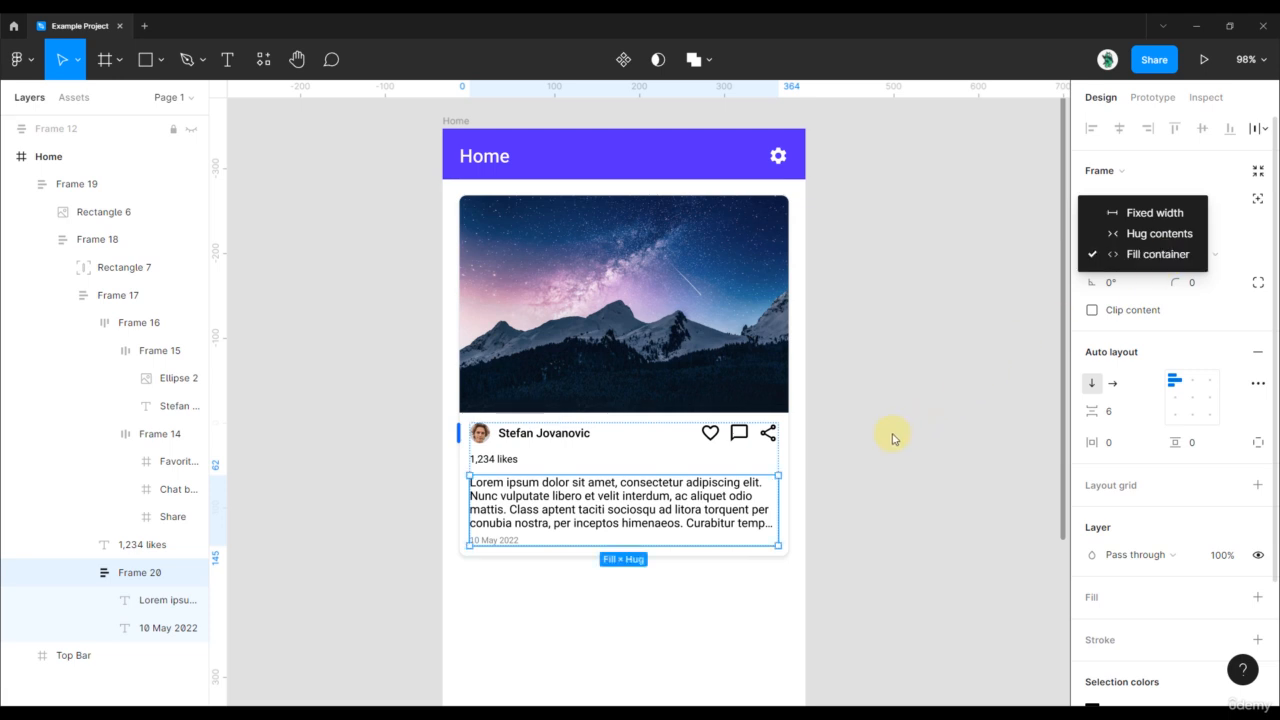
click(870, 428)
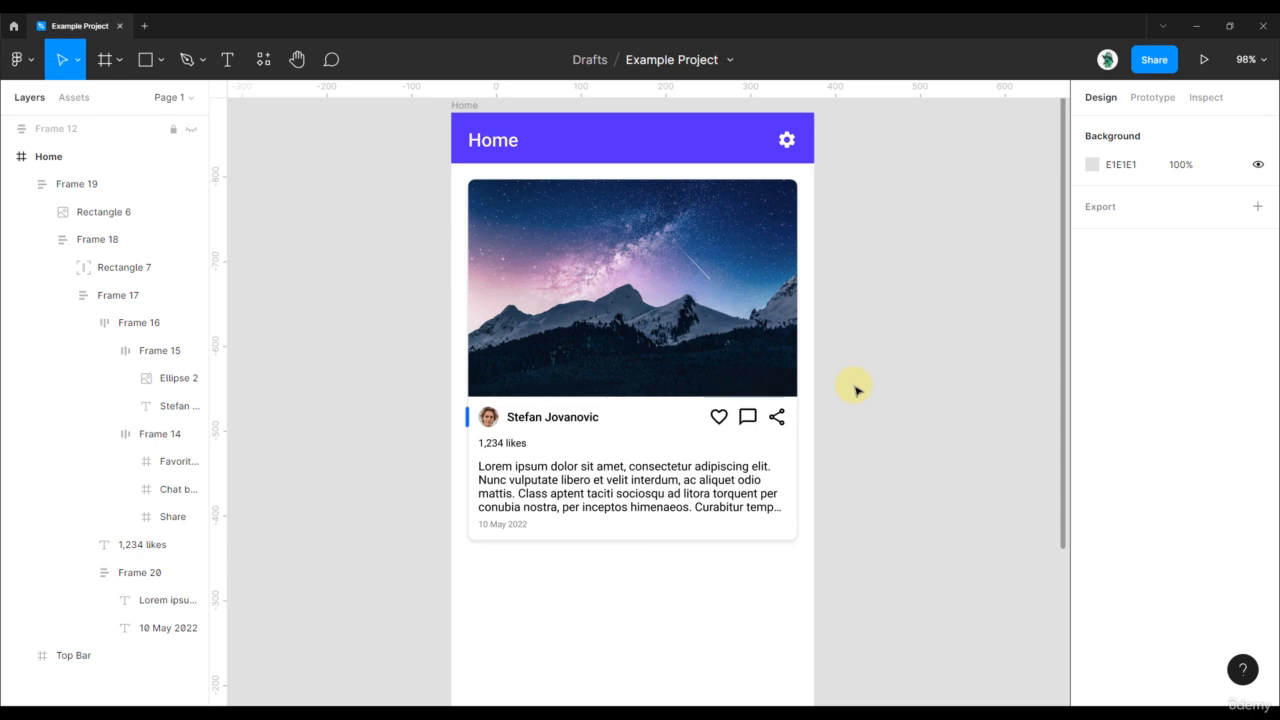
drag(855, 378, 857, 408)
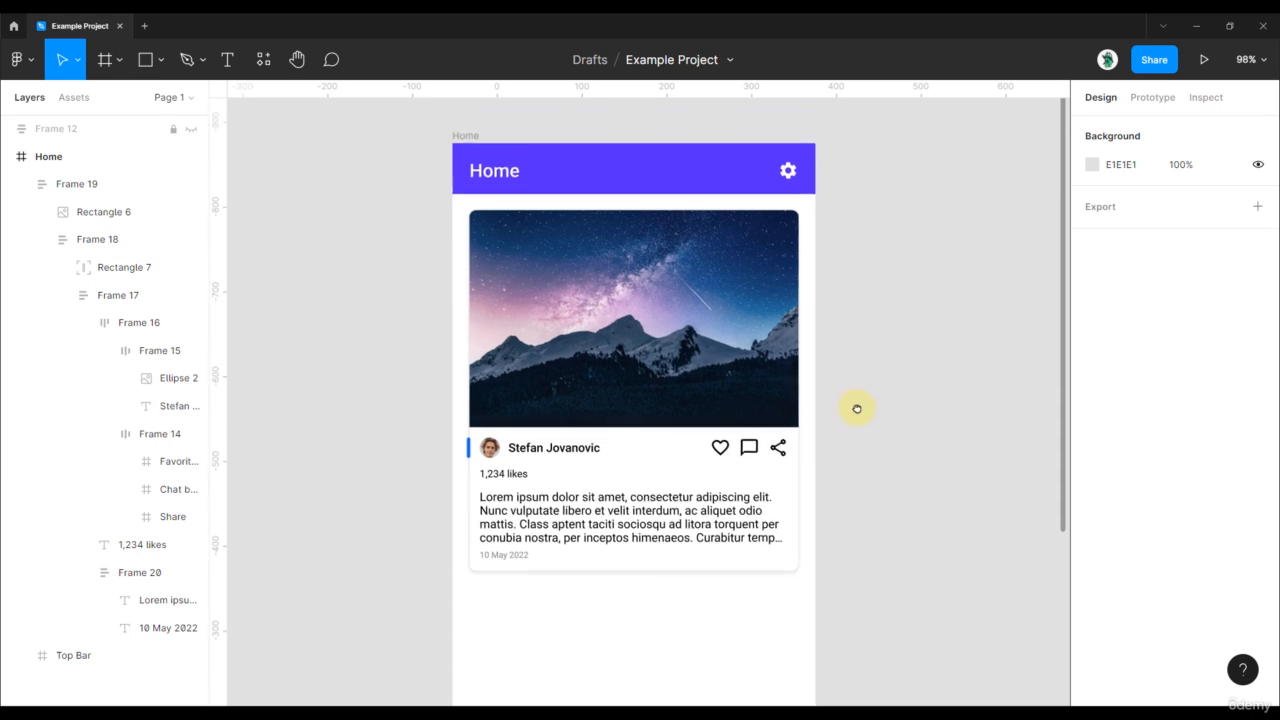